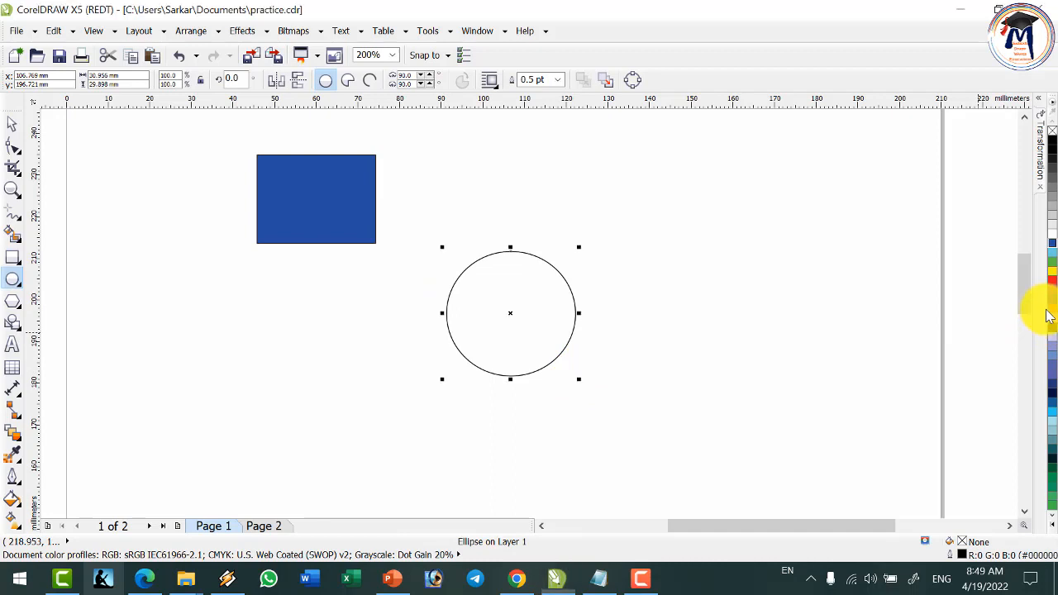
# Step: Fill the circle with orange and draw a three-sided polygon about 34 × 25 mm below the blue rectangle
pyautogui.click(1049, 311)
pyautogui.click(12, 301)
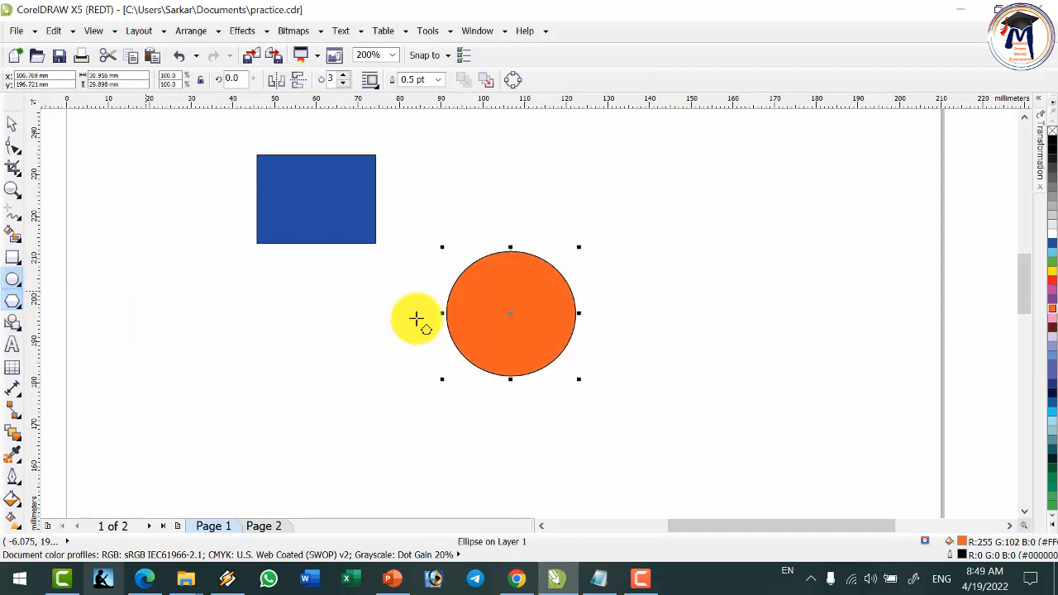
pyautogui.moveTo(236, 336)
pyautogui.mouseDown()
pyautogui.moveTo(394, 482)
pyautogui.moveTo(386, 446)
pyautogui.mouseUp()
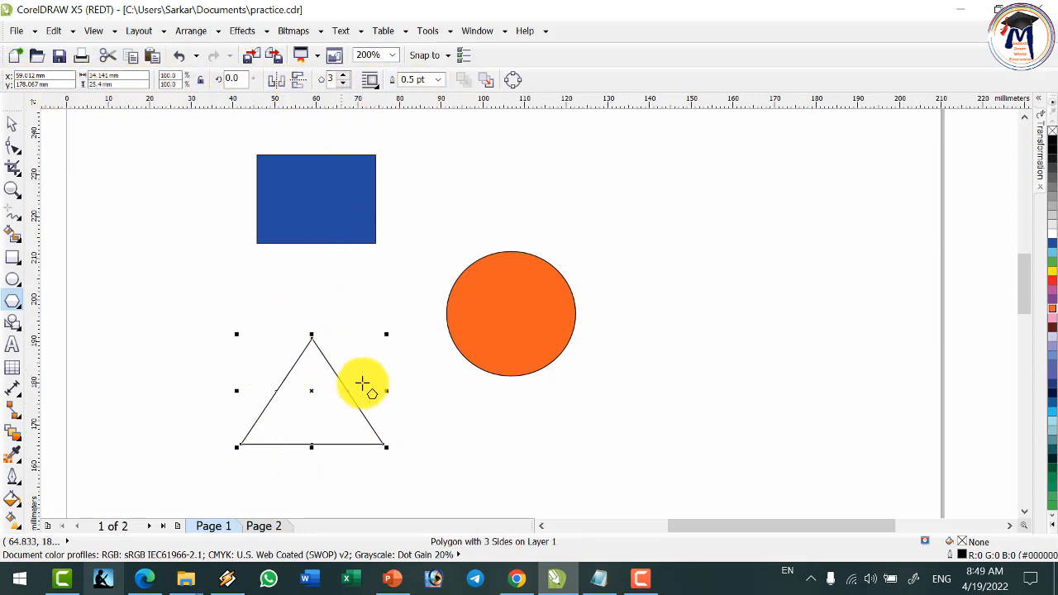
# Step: Set the polygon's number of sides to 6 and fill it with green
pyautogui.click(344, 77)
pyautogui.click(344, 76)
pyautogui.click(343, 76)
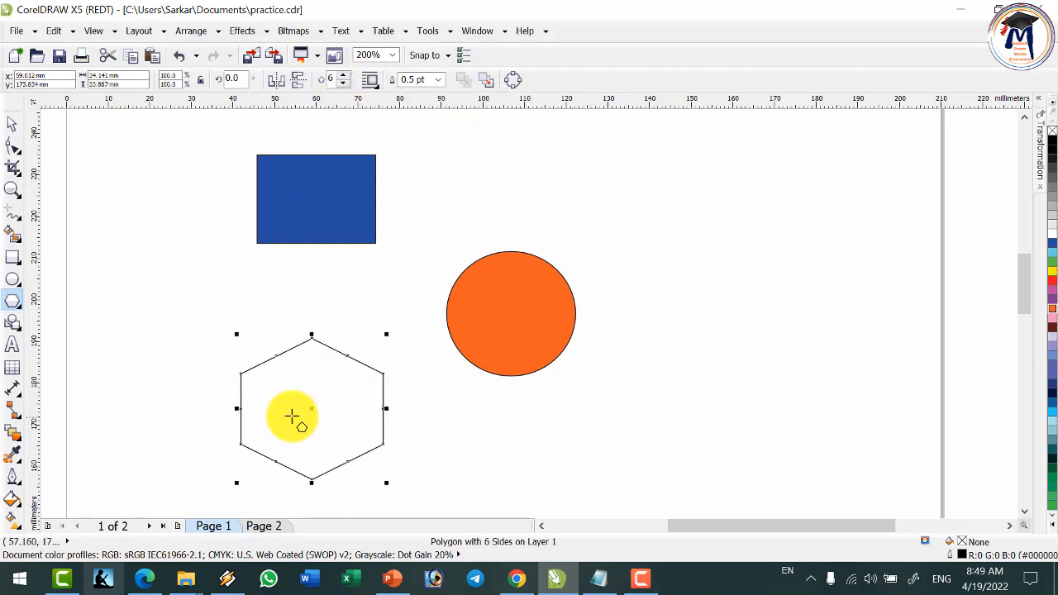
pyautogui.click(1052, 264)
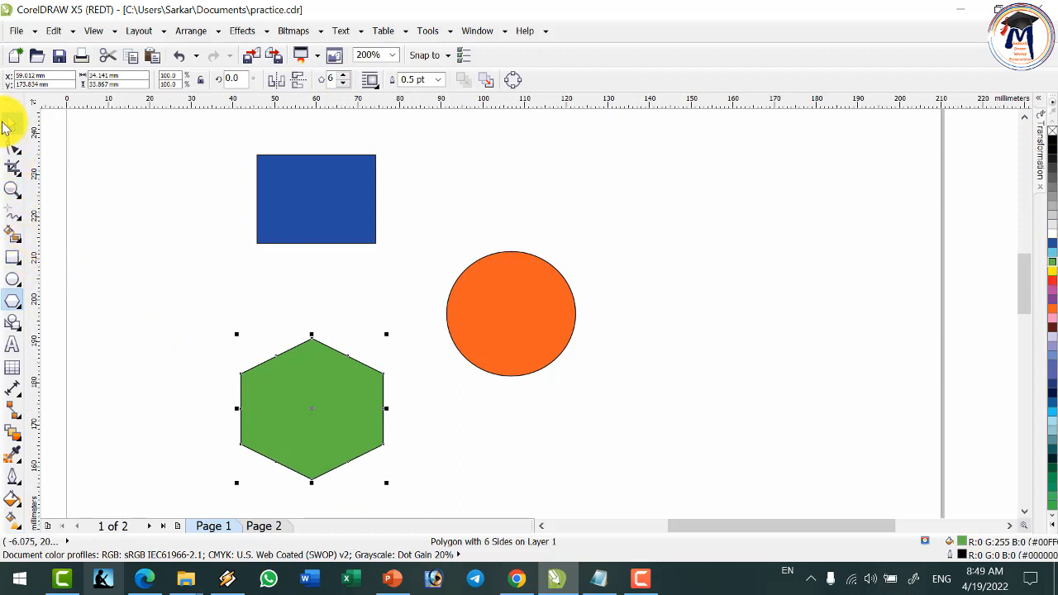
# Step: Draw a trapezoid basic shape about 53 × 41 mm below and to the right of the green hexagon
pyautogui.scroll(-5, 291, 320)
pyautogui.scroll(2, 309, 347)
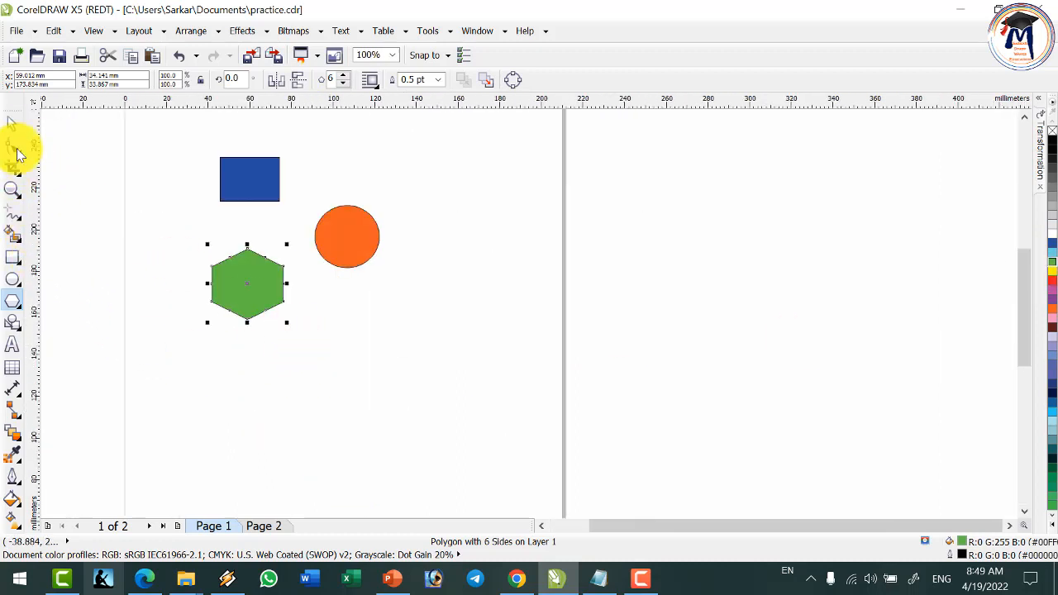
pyautogui.click(20, 326)
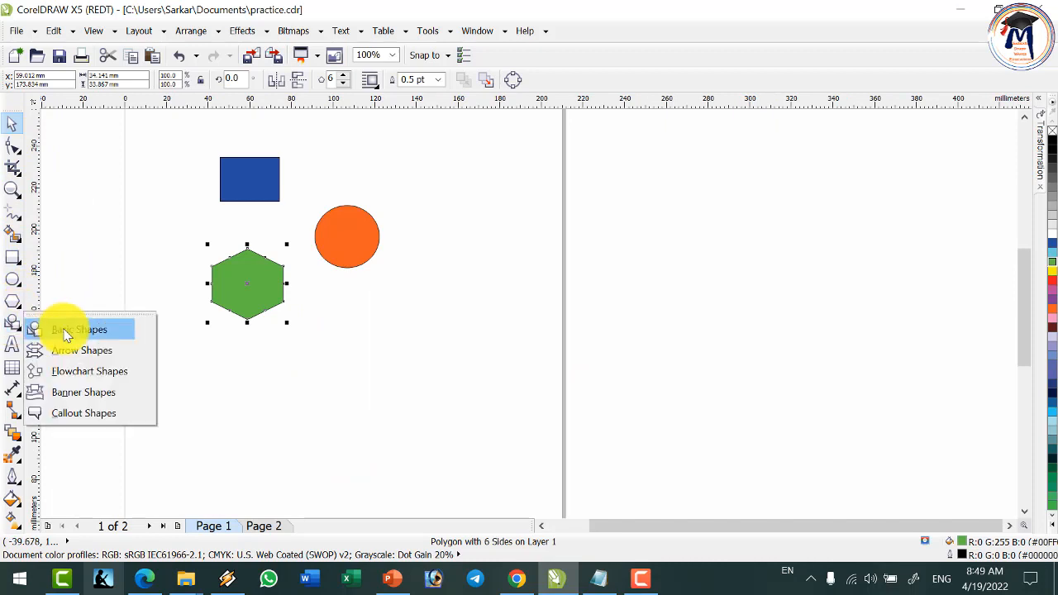
pyautogui.click(64, 328)
pyautogui.click(327, 83)
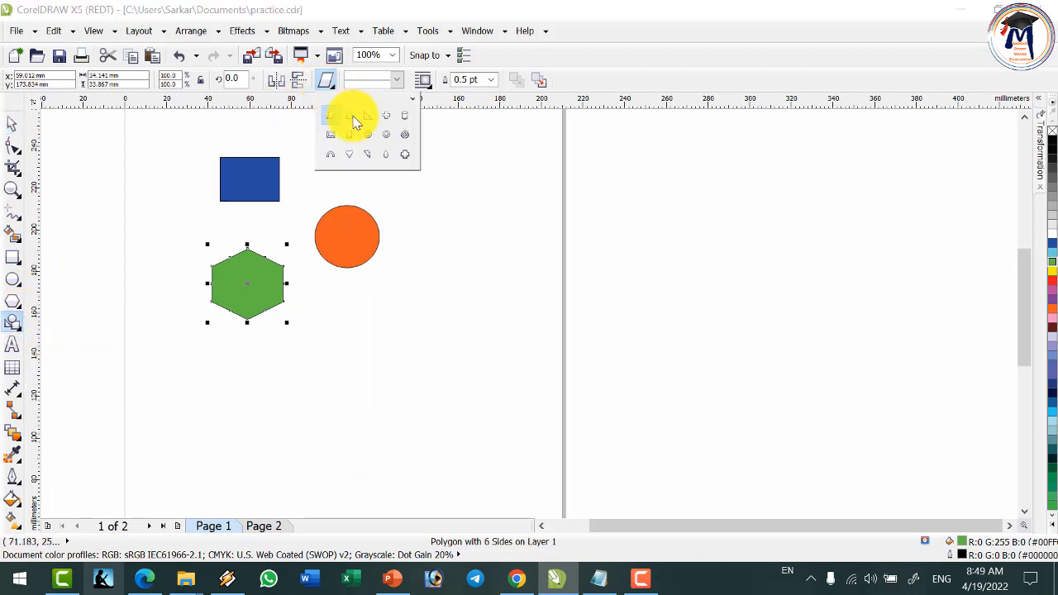
pyautogui.click(351, 118)
pyautogui.moveTo(360, 395); pyautogui.dragTo(473, 483)
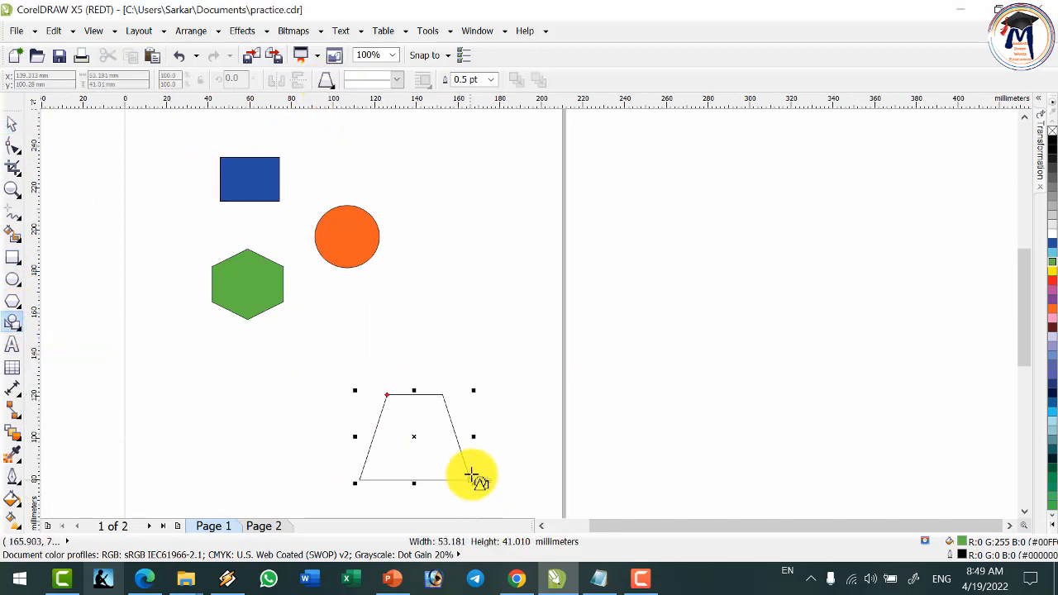
# Step: Fill the trapezoid with light blue
pyautogui.click(1051, 273)
pyautogui.click(1051, 247)
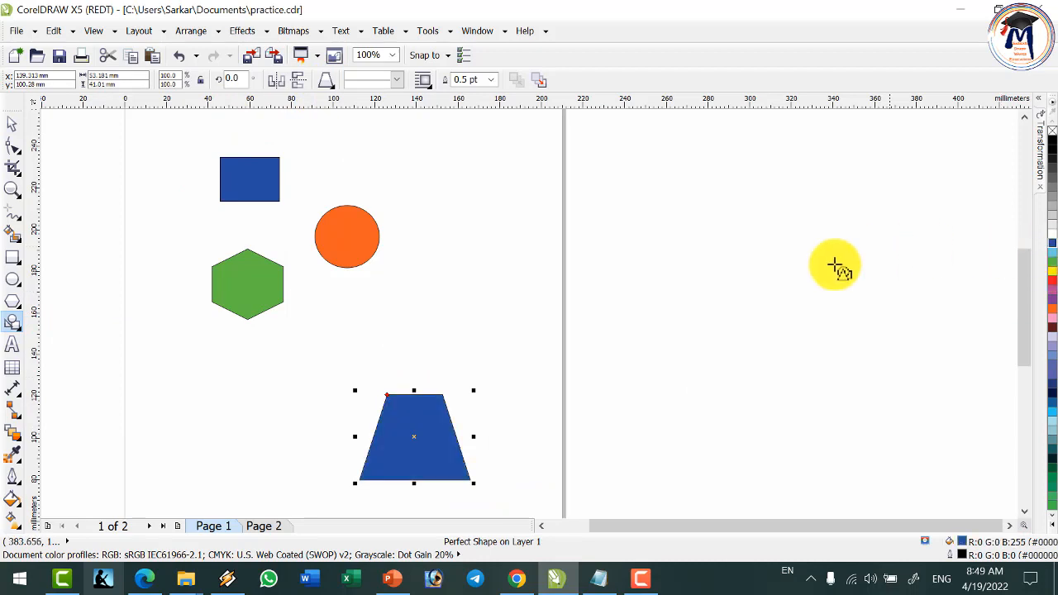
pyautogui.click(1049, 251)
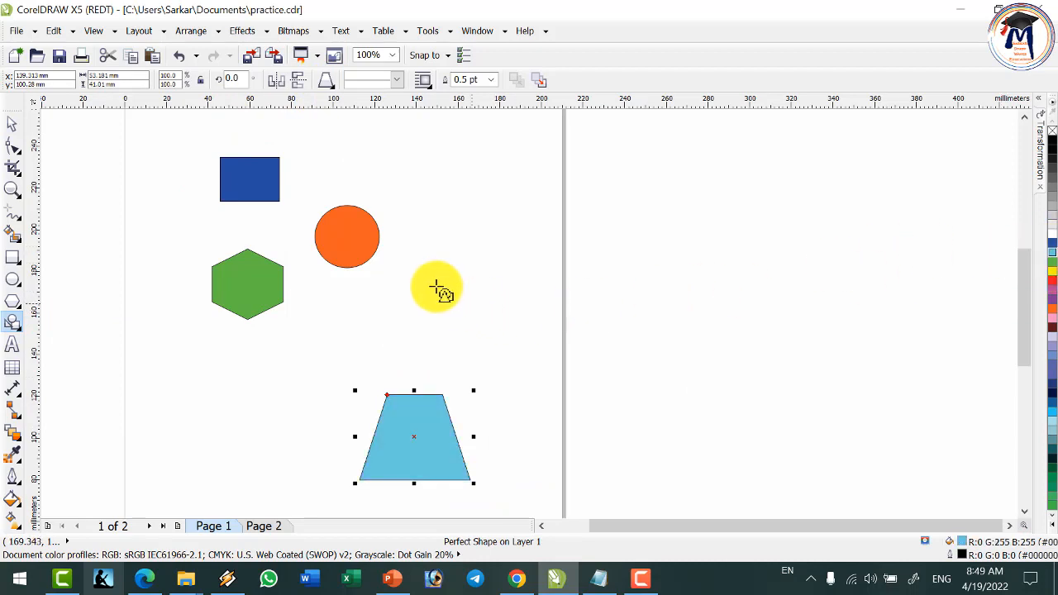
# Step: Activate the Zoom tool and set the zoom level to 100%, followed by 200%
pyautogui.scroll(1, 244, 215)
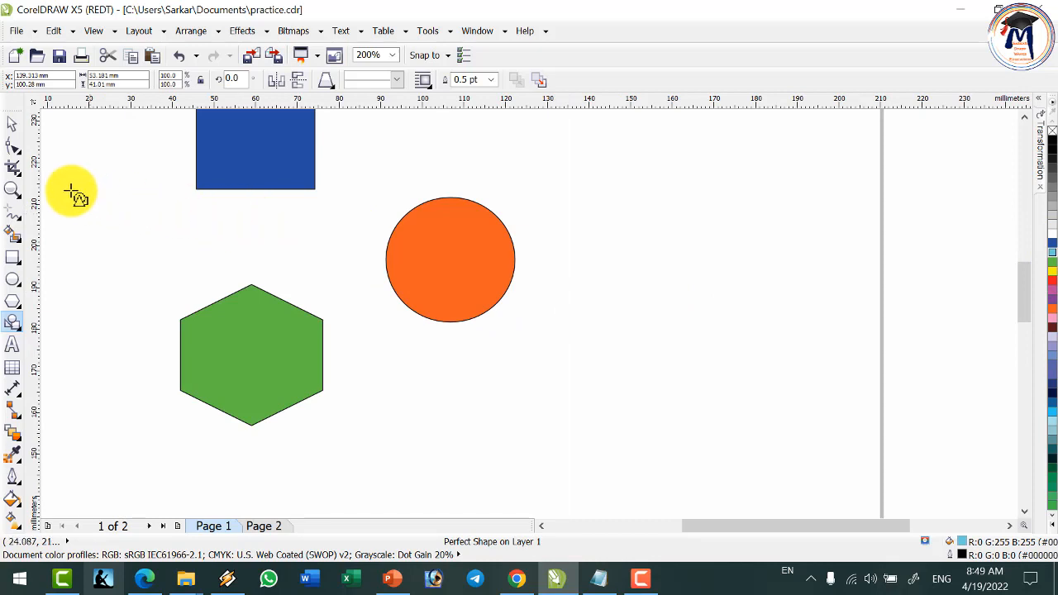
pyautogui.click(14, 195)
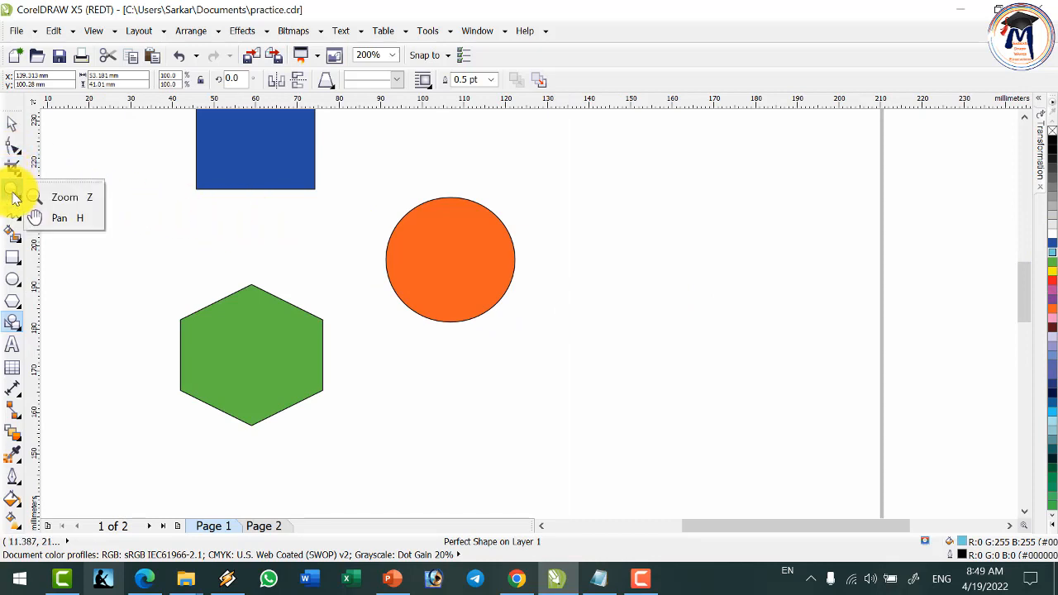
pyautogui.click(81, 198)
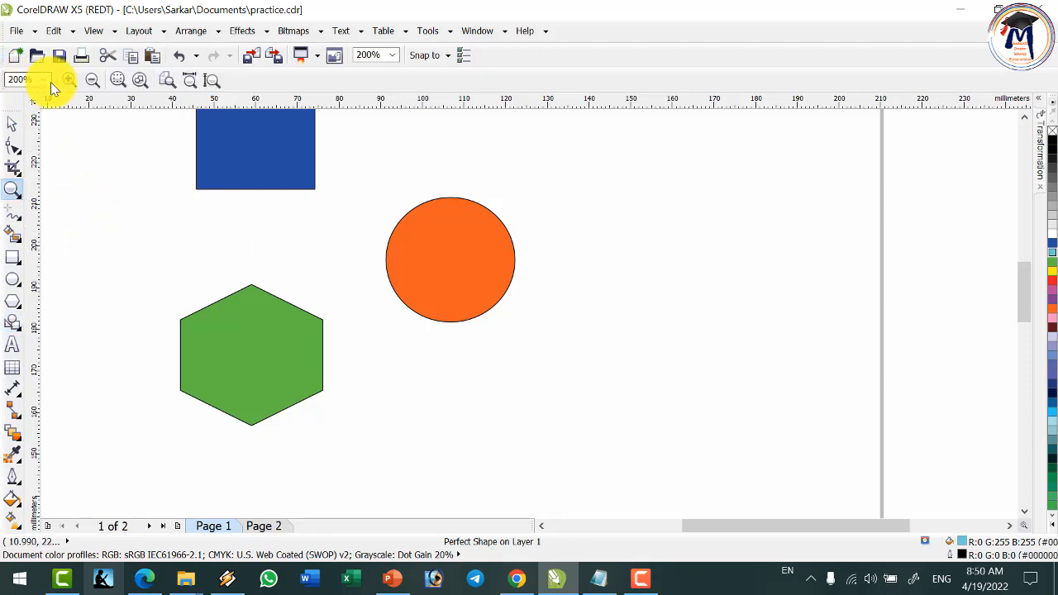
pyautogui.click(18, 79)
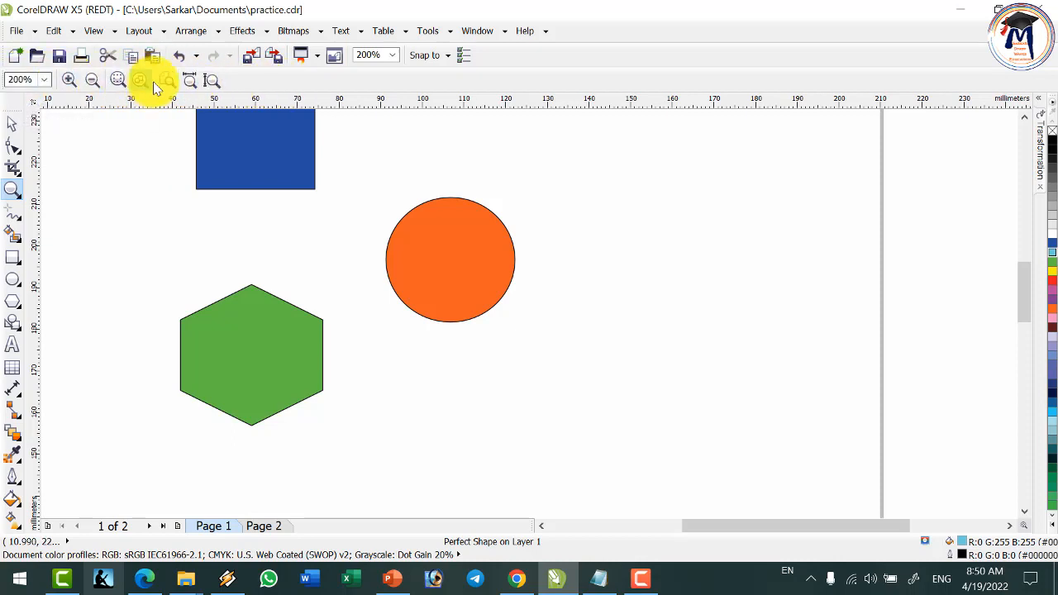
pyautogui.click(44, 79)
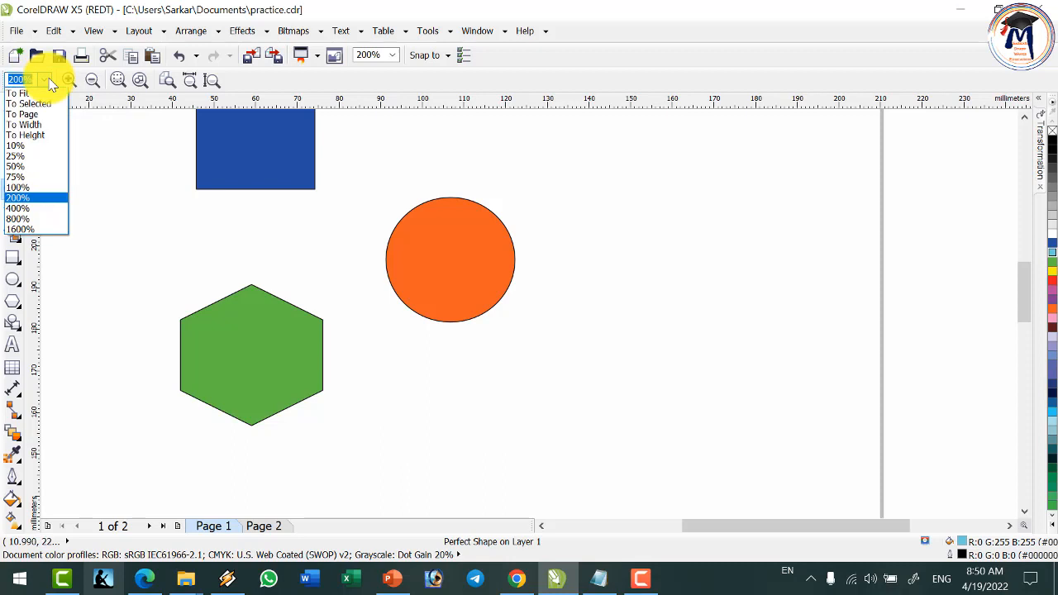
pyautogui.click(18, 188)
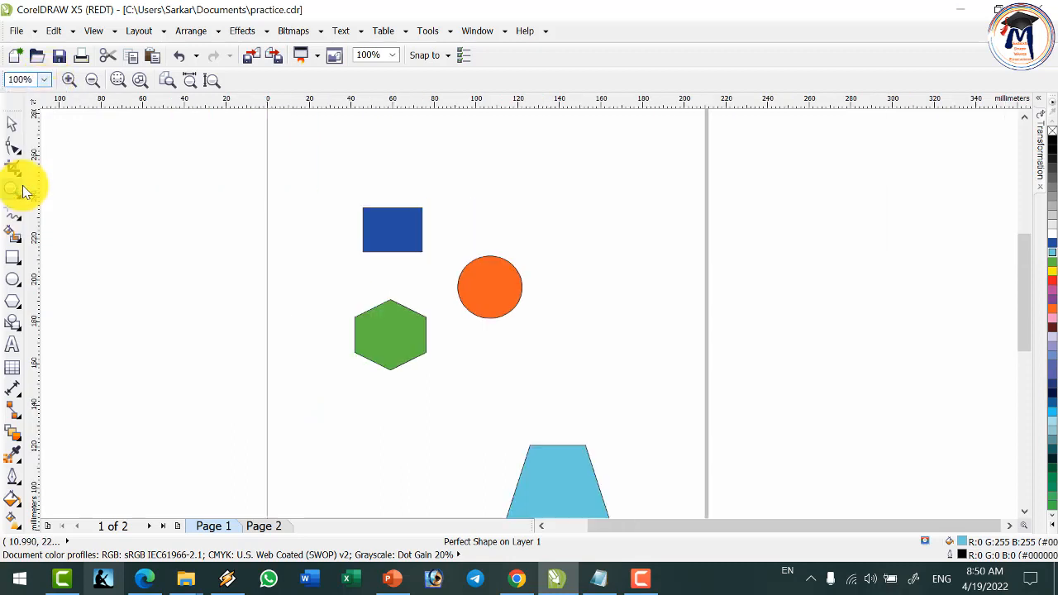
pyautogui.click(44, 79)
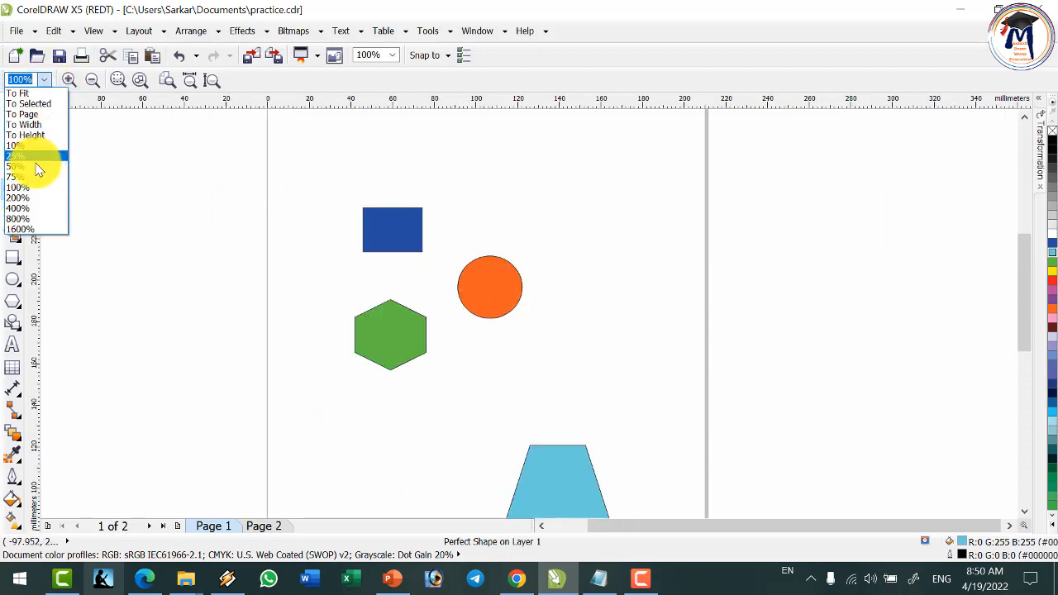
pyautogui.click(29, 197)
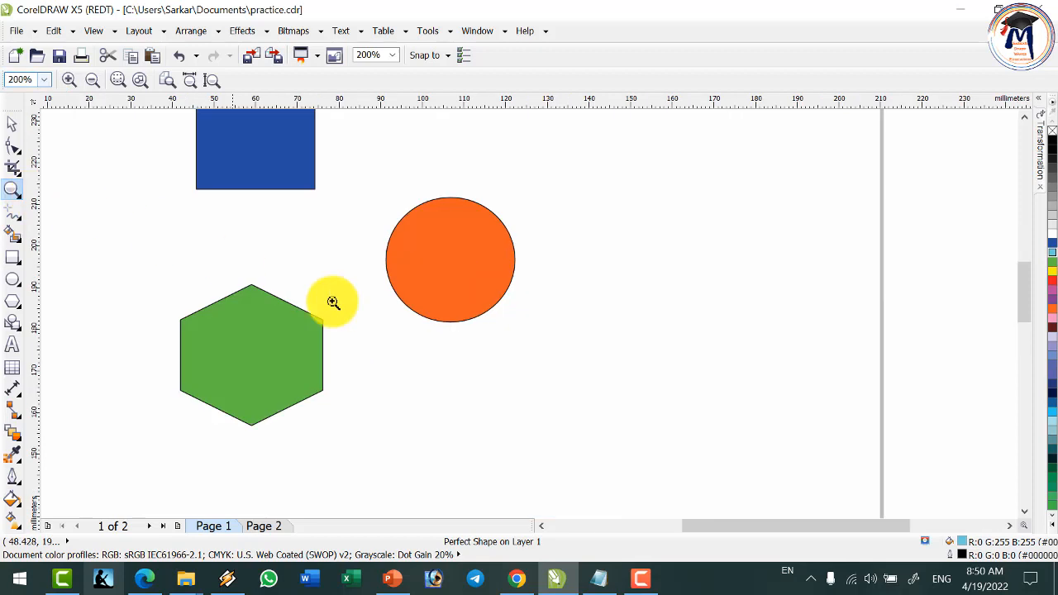
# Step: Zoom in and out around the top corner of the green hexagon with the Zoom tool
pyautogui.click(260, 280)
pyautogui.click(261, 279)
pyautogui.rightClick(261, 279)
pyautogui.rightClick(266, 278)
pyautogui.rightClick(266, 277)
pyautogui.click(261, 274)
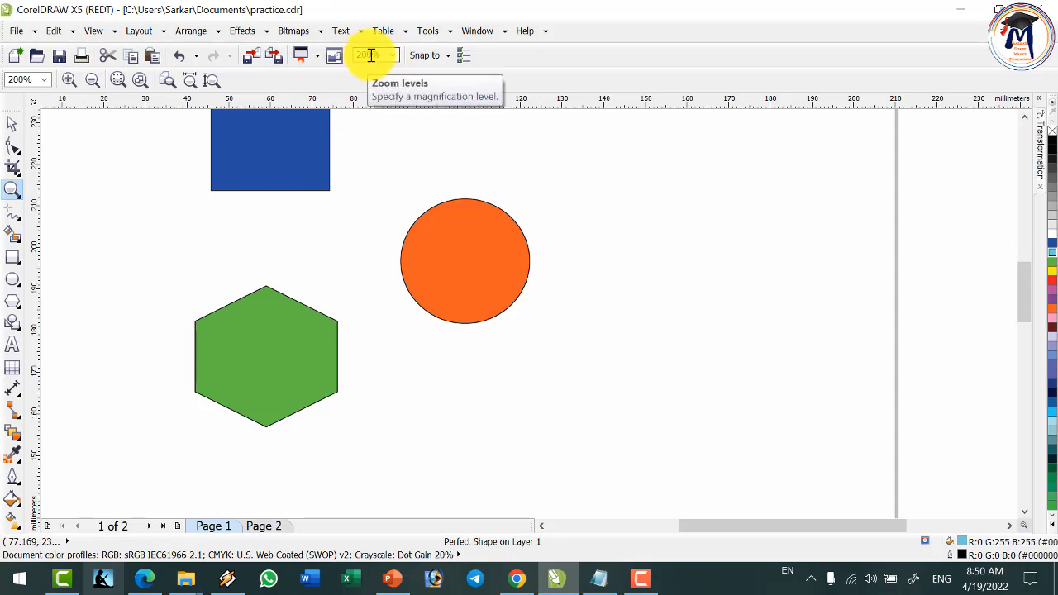
# Step: Zoom in stepwise beyond 800%, zoom back out to 100%, and return to 200%
pyautogui.click(70, 81)
pyautogui.click(69, 81)
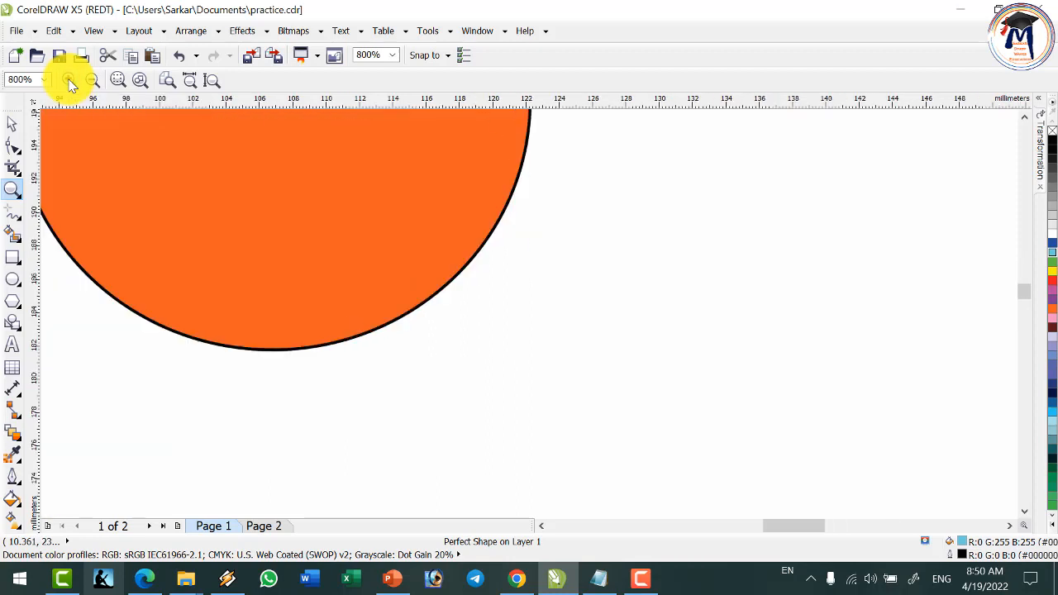
pyautogui.click(69, 81)
pyautogui.click(92, 81)
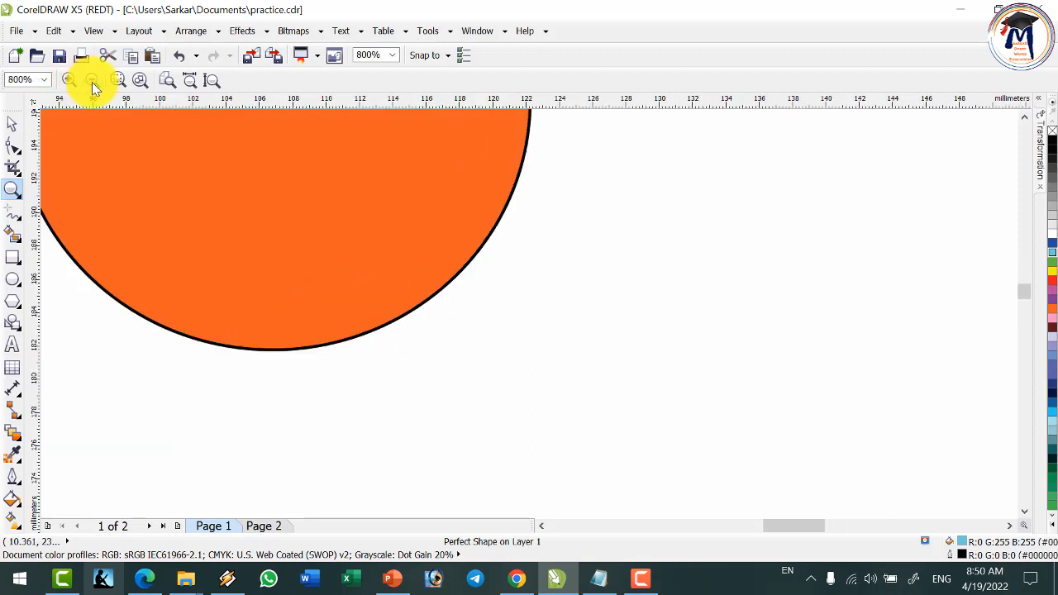
pyautogui.click(92, 81)
pyautogui.click(92, 81)
pyautogui.click(92, 81)
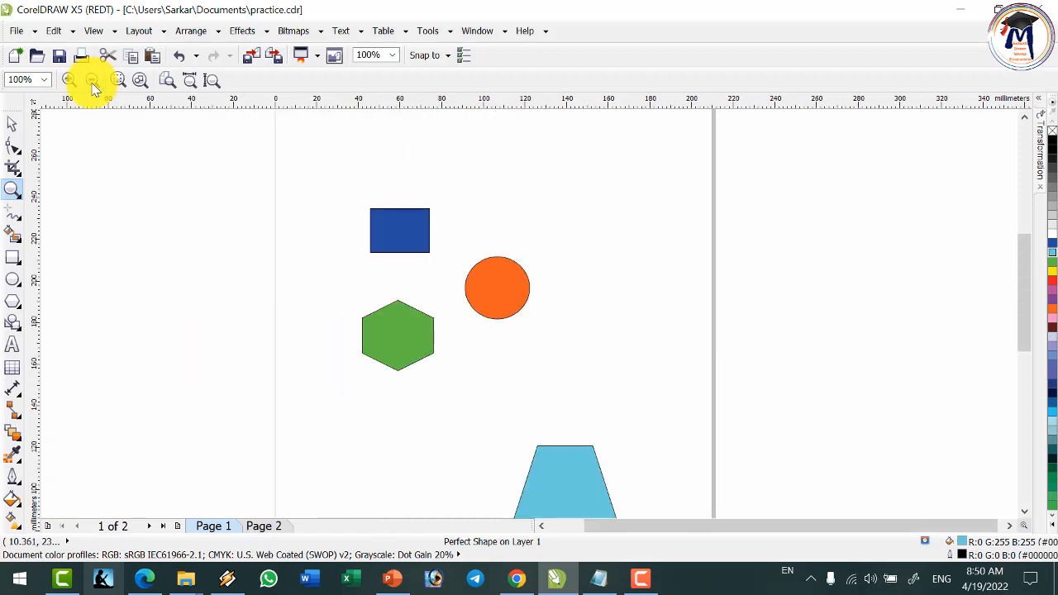
pyautogui.click(70, 81)
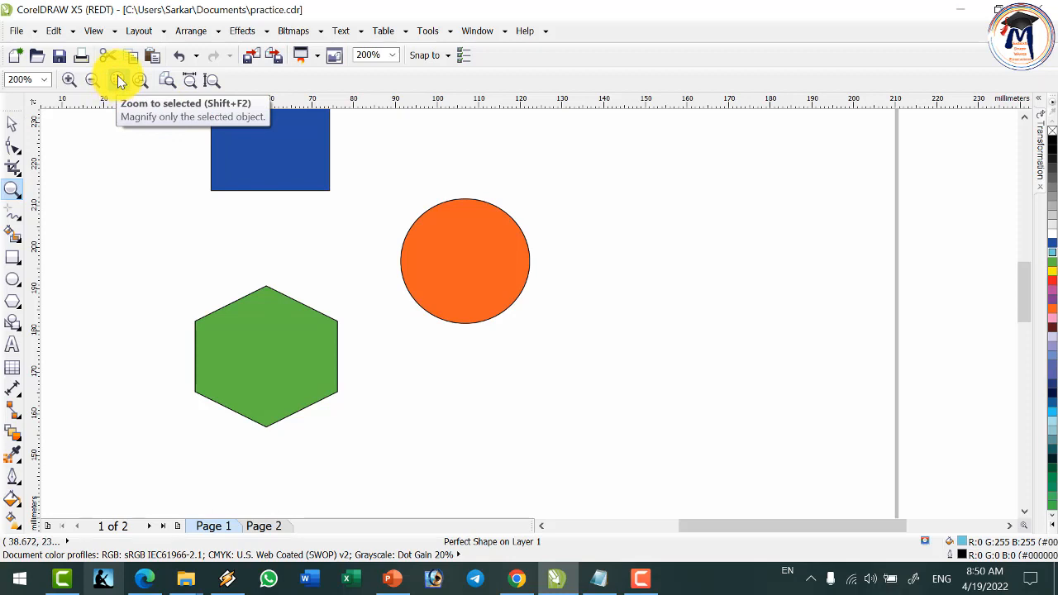
# Step: Select the blue rectangle and zoom the view to the selected object
pyautogui.click(12, 123)
pyautogui.click(300, 174)
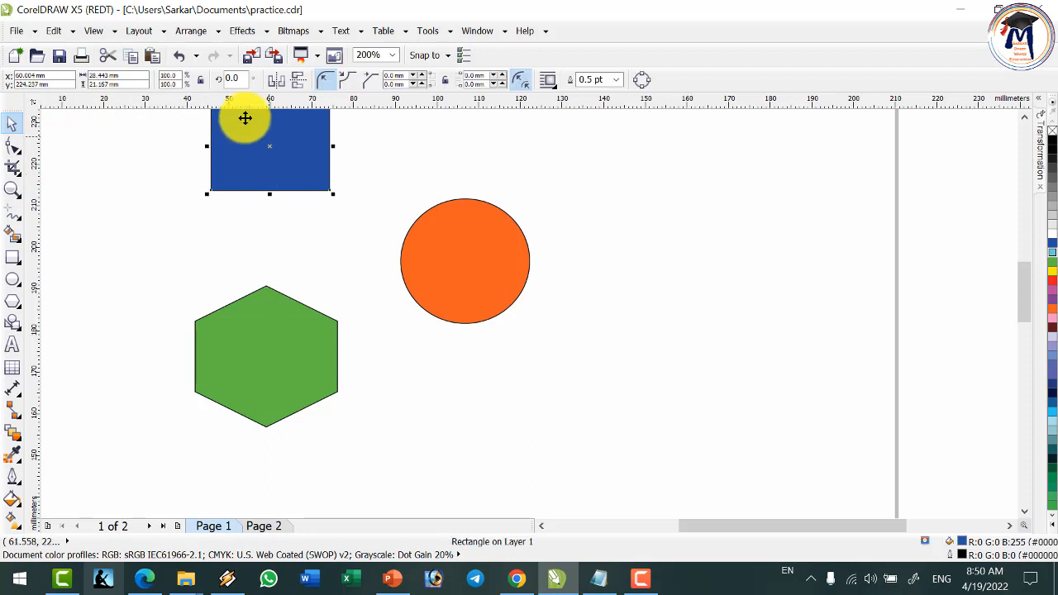
pyautogui.click(12, 190)
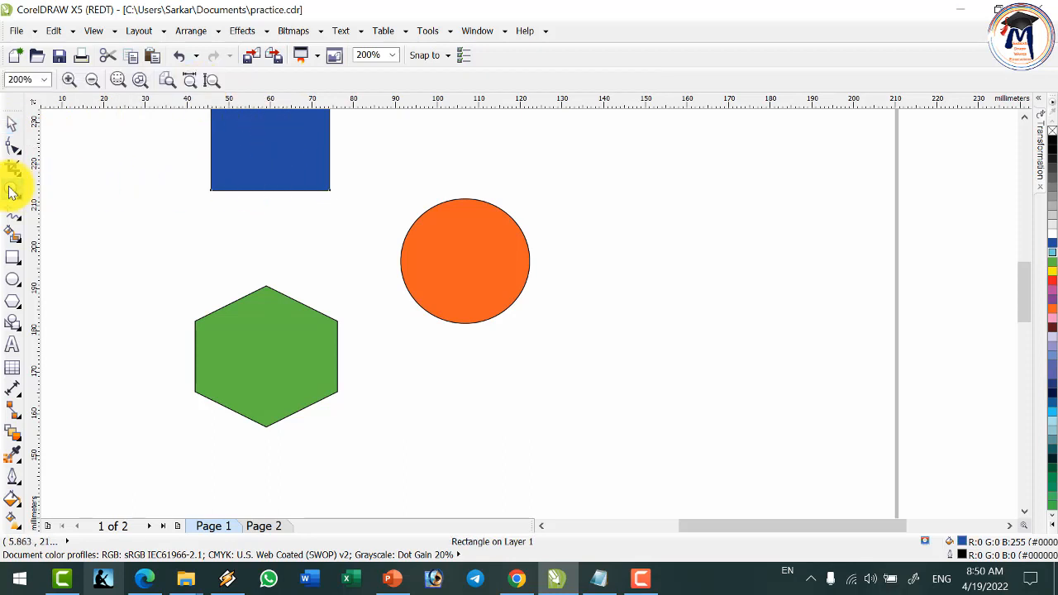
pyautogui.click(121, 78)
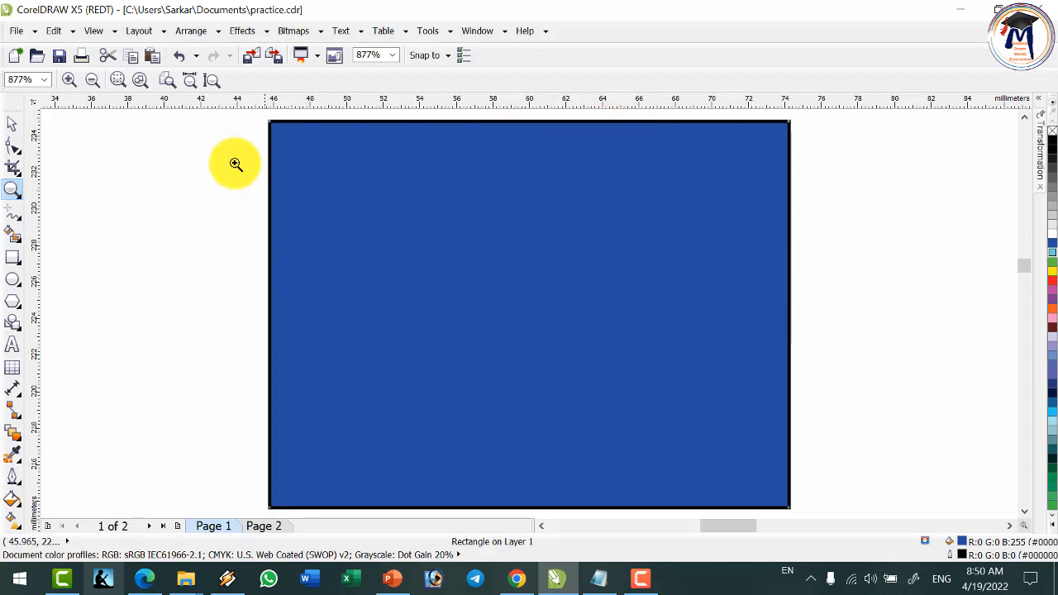
# Step: Zoom the view to all objects, to the whole page, to the page width and to the page height
pyautogui.click(139, 81)
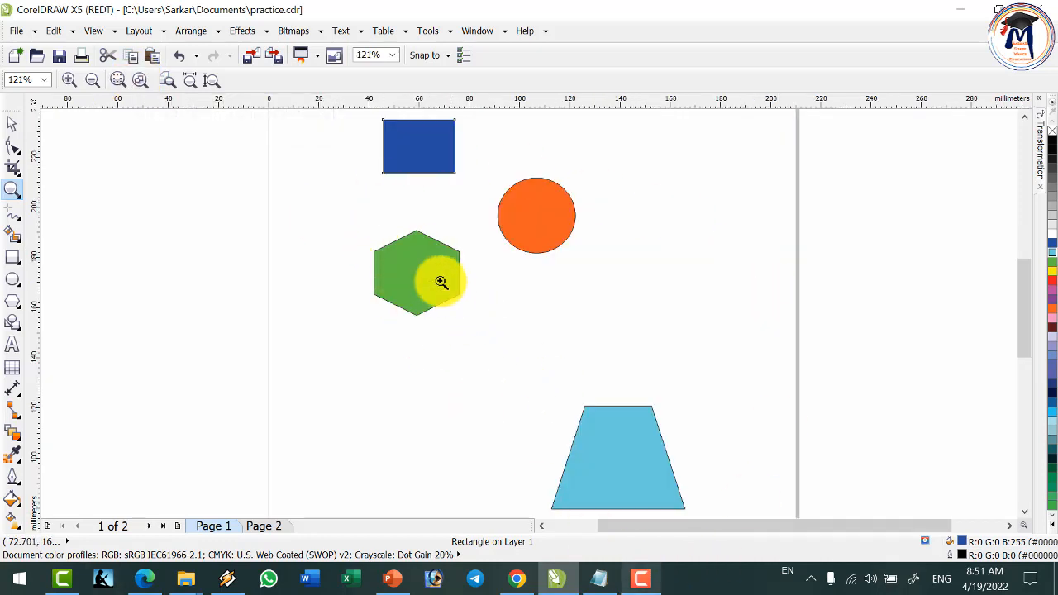
pyautogui.click(170, 80)
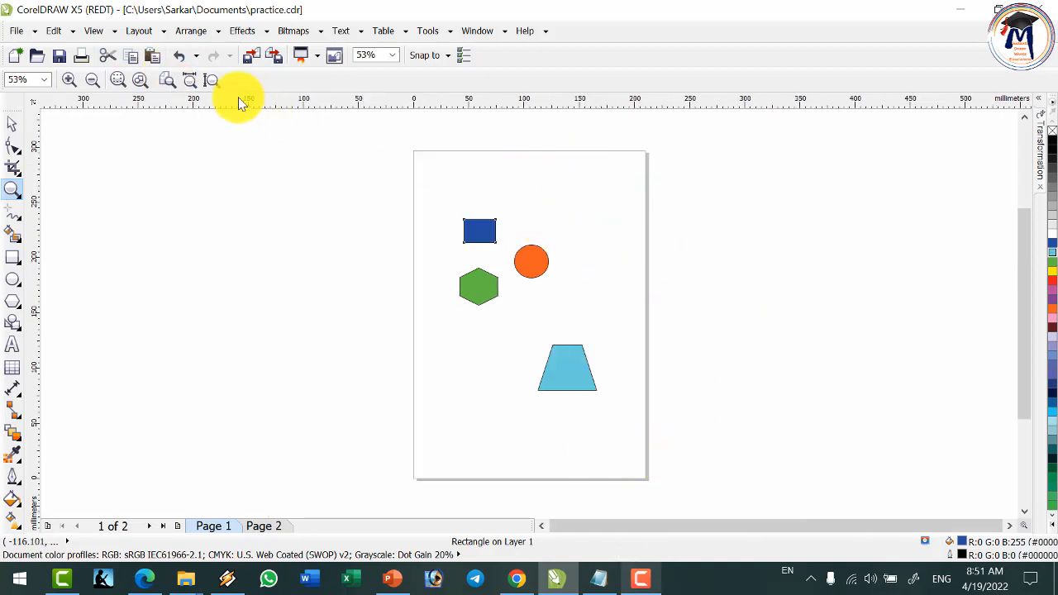
pyautogui.click(190, 86)
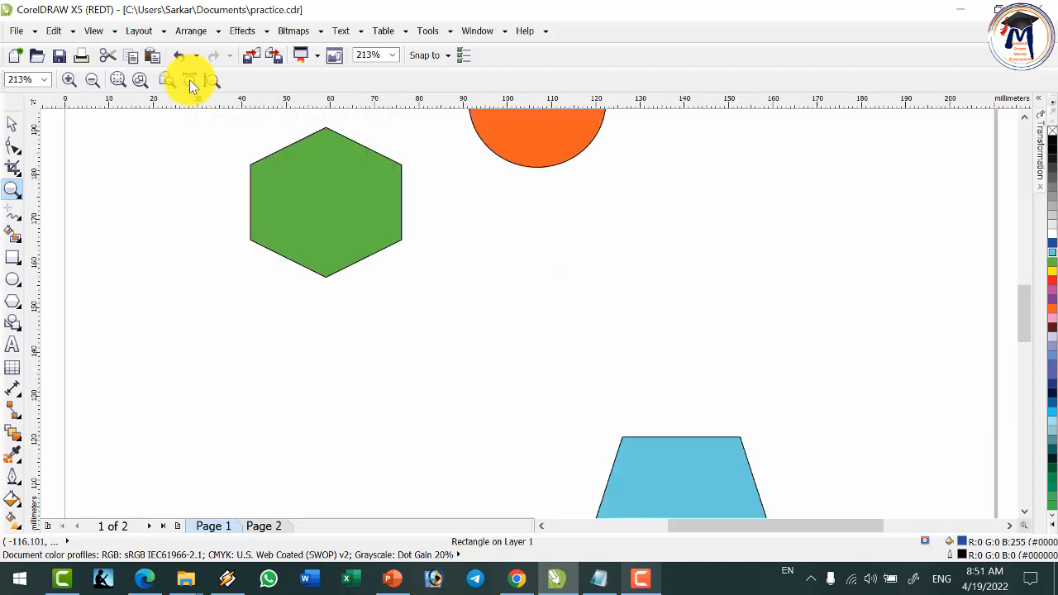
pyautogui.click(210, 83)
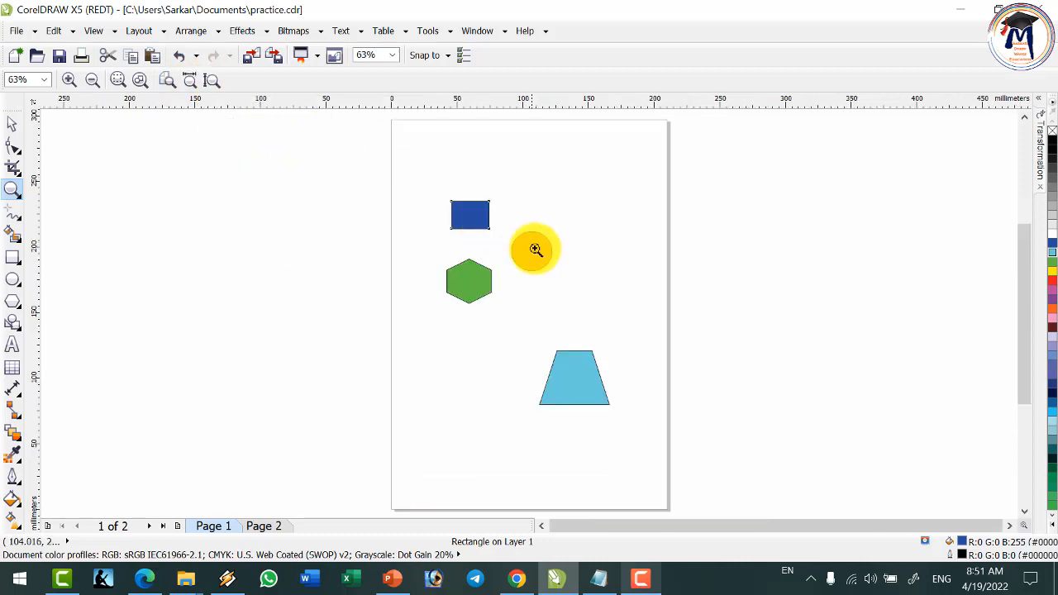
# Step: Activate the Pan tool and shift the view of the page slightly to the left and up
pyautogui.click(10, 197)
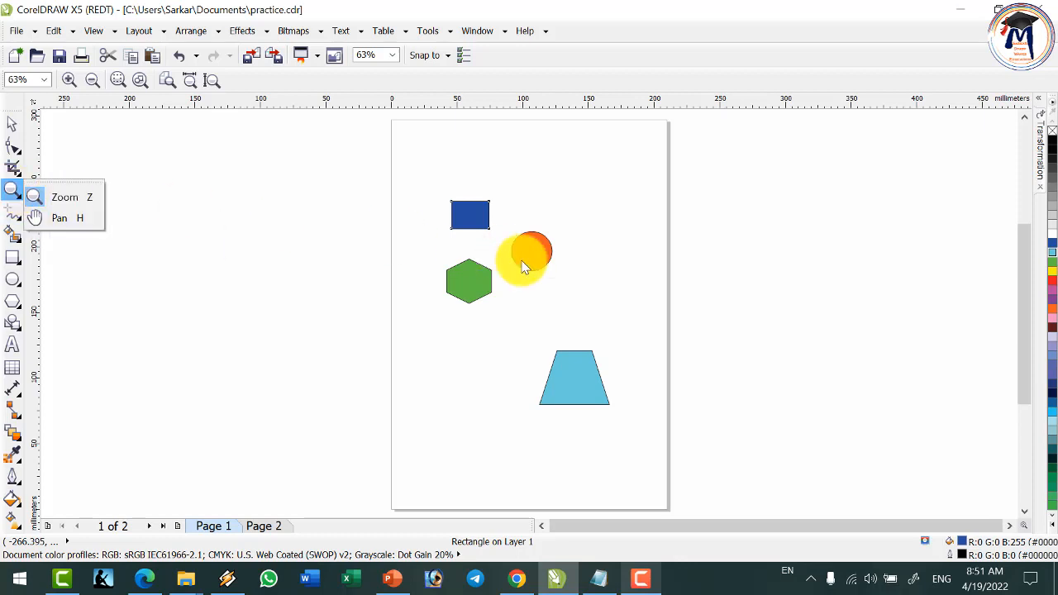
pyautogui.click(20, 198)
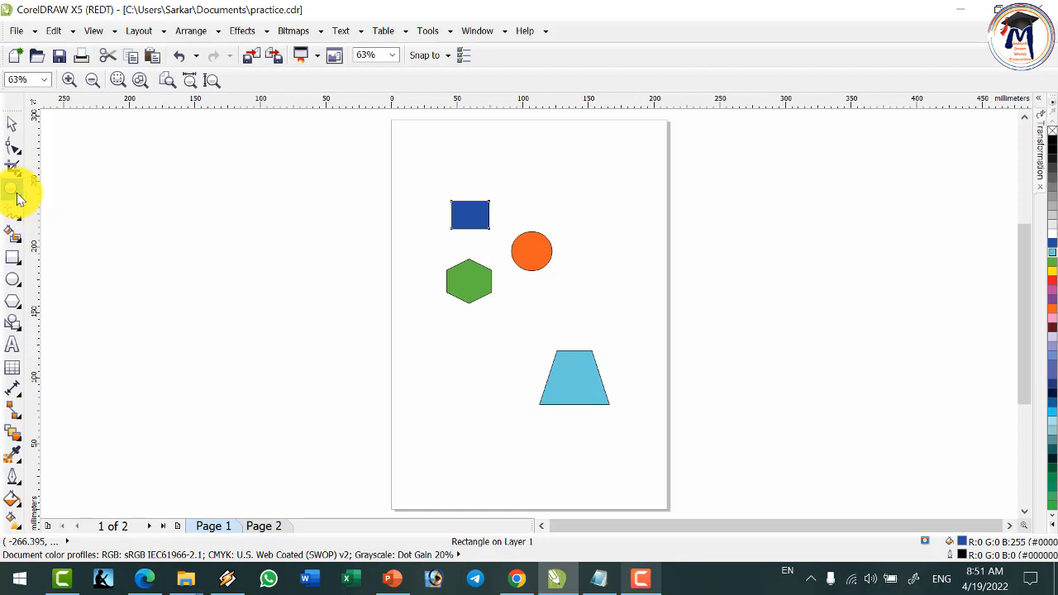
pyautogui.click(21, 197)
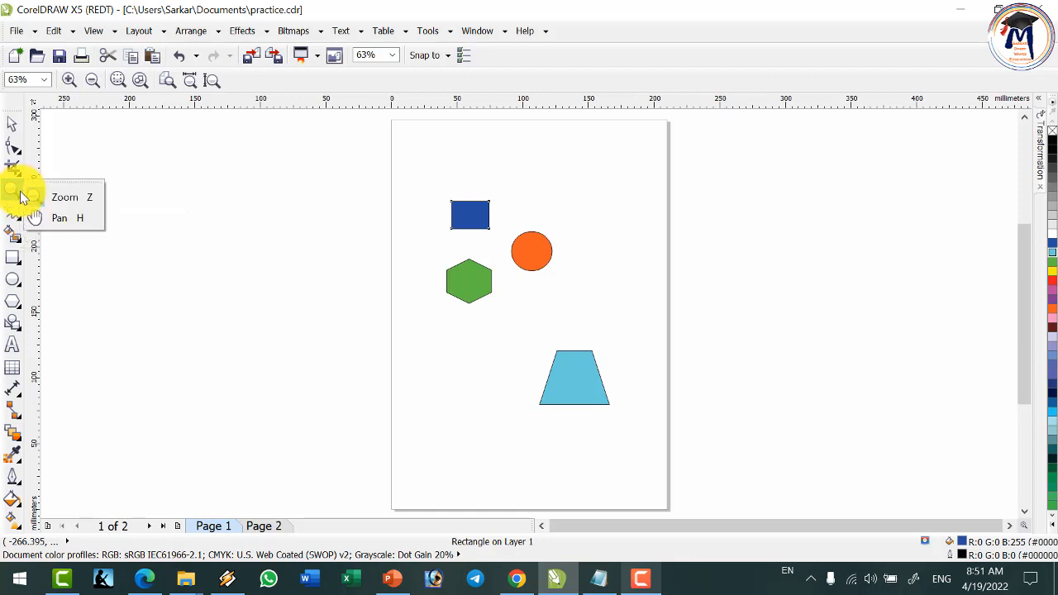
pyautogui.click(75, 221)
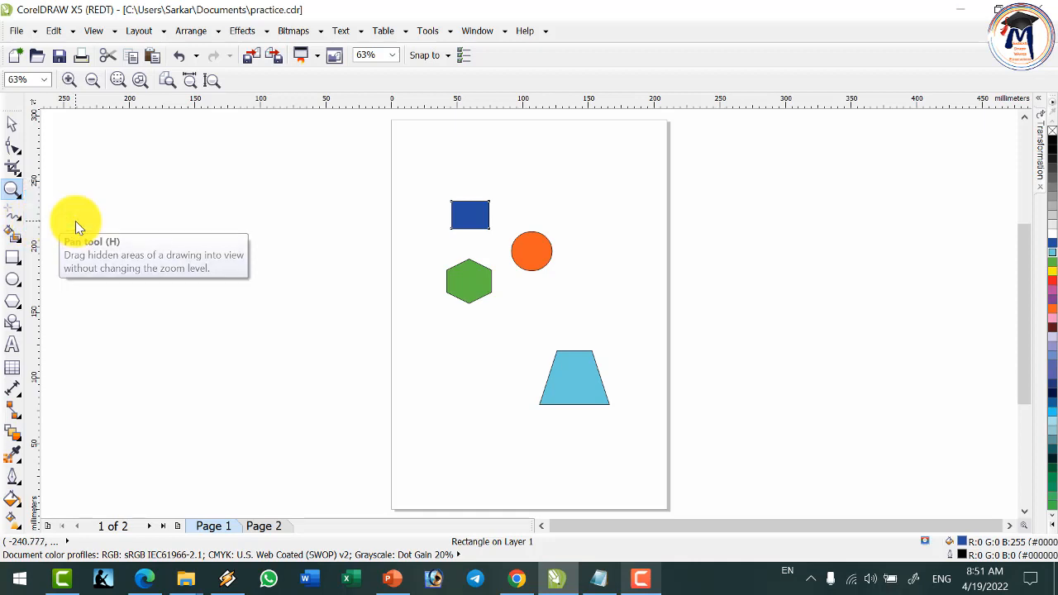
pyautogui.moveTo(538, 281); pyautogui.dragTo(508, 295)
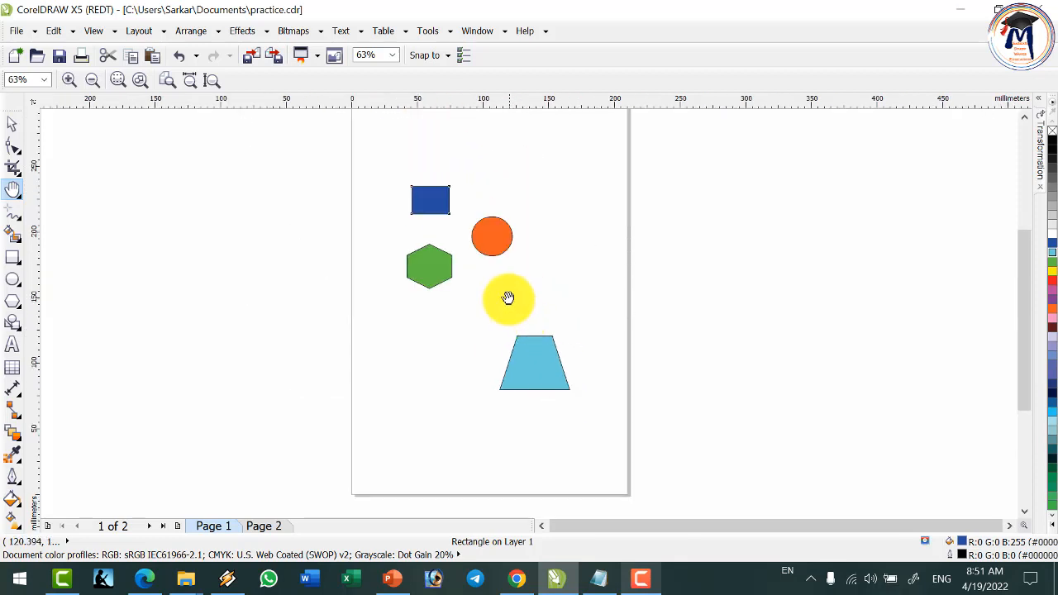
# Step: Zoom in to 500% and pan from the orange circle past the blue rectangle to the green hexagon
pyautogui.scroll(8, 472, 273)
pyautogui.scroll(-4, 476, 274)
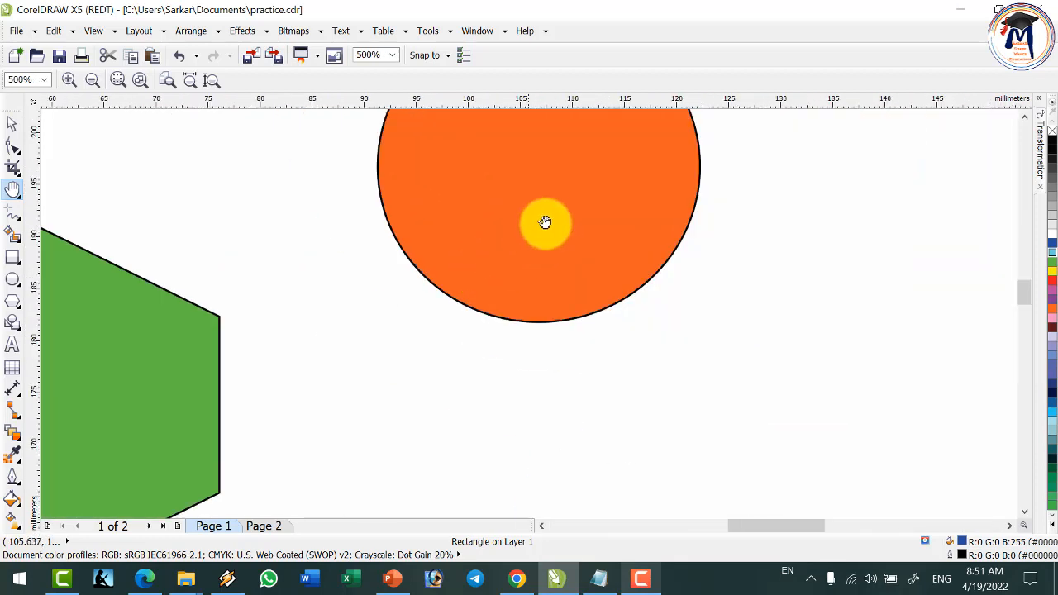
pyautogui.moveTo(543, 224); pyautogui.dragTo(504, 372)
pyautogui.moveTo(437, 256); pyautogui.dragTo(635, 463)
pyautogui.moveTo(460, 297); pyautogui.dragTo(675, 438)
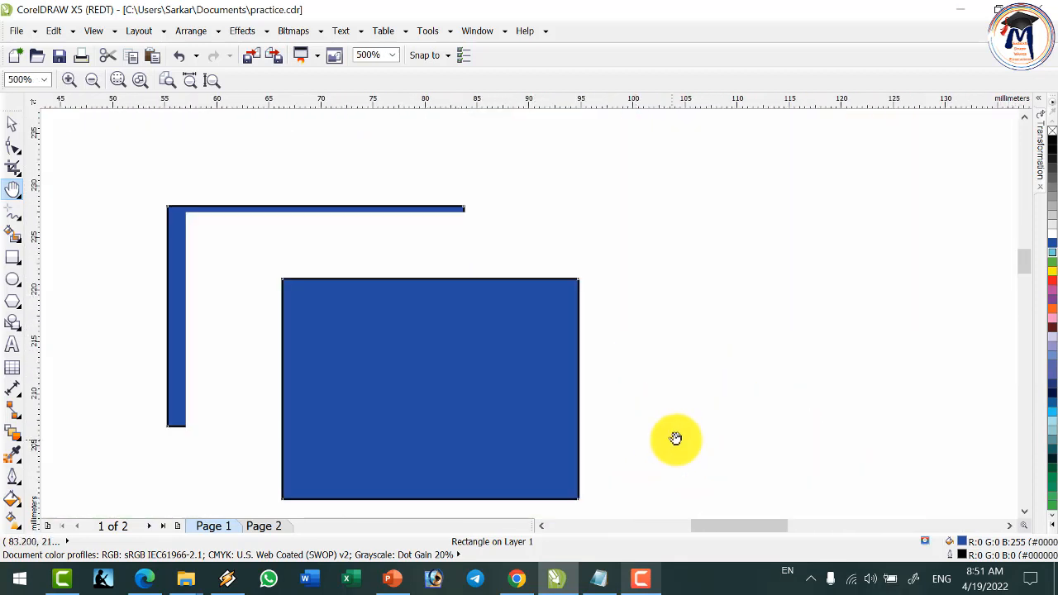
pyautogui.moveTo(512, 370); pyautogui.dragTo(531, 299)
pyautogui.moveTo(486, 439); pyautogui.dragTo(541, 199)
pyautogui.moveTo(438, 495); pyautogui.dragTo(564, 286)
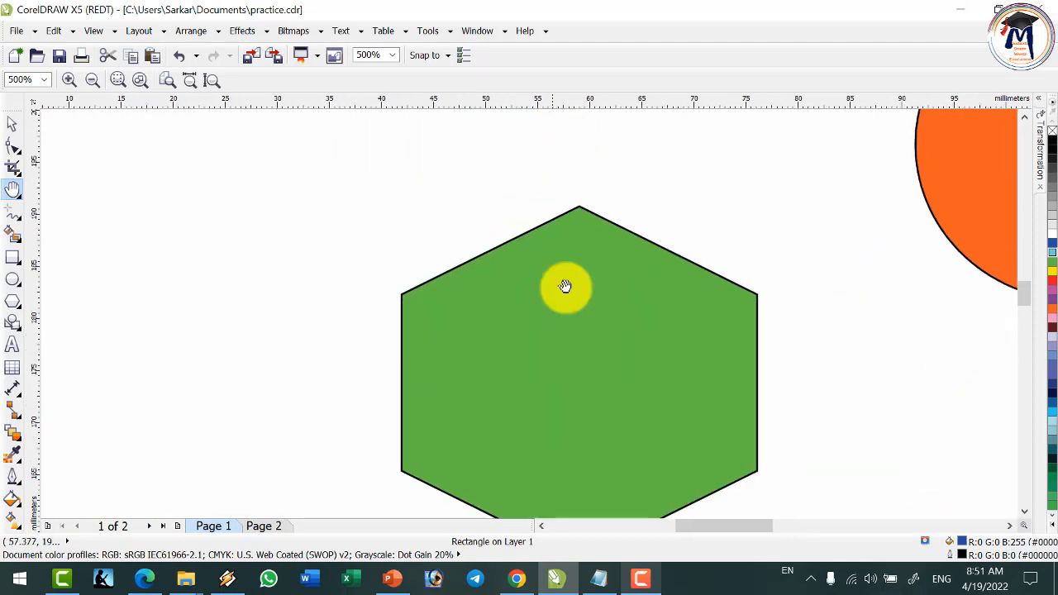
# Step: Pan down to the light blue trapezoid and zoom out to 250% to view it whole
pyautogui.moveTo(611, 371); pyautogui.dragTo(458, 195)
pyautogui.moveTo(647, 347); pyautogui.dragTo(426, 196)
pyautogui.moveTo(727, 437); pyautogui.dragTo(498, 187)
pyautogui.moveTo(812, 442); pyautogui.dragTo(604, 182)
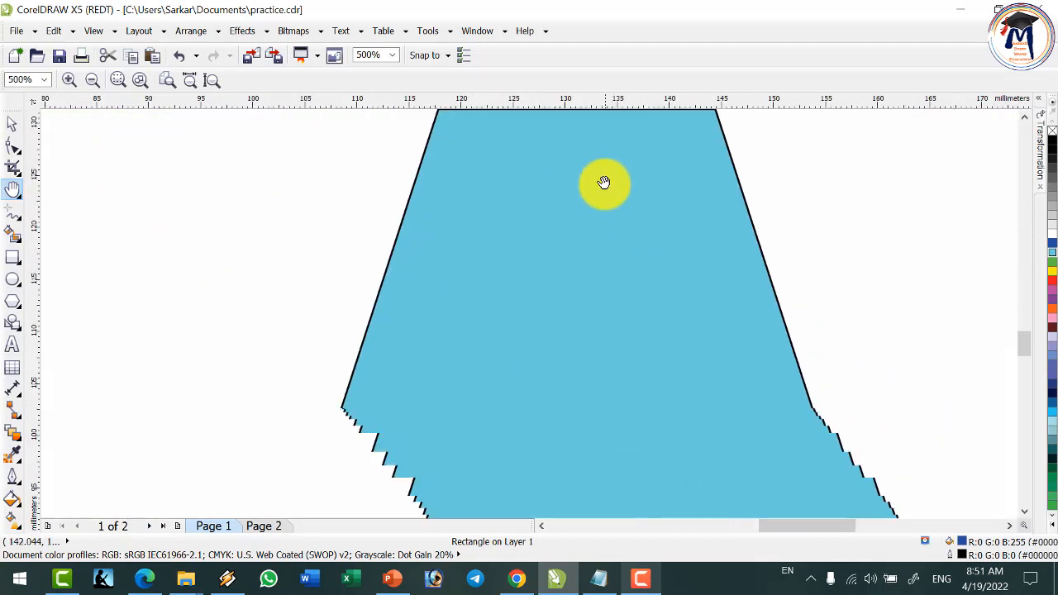
pyautogui.scroll(-2, 652, 293)
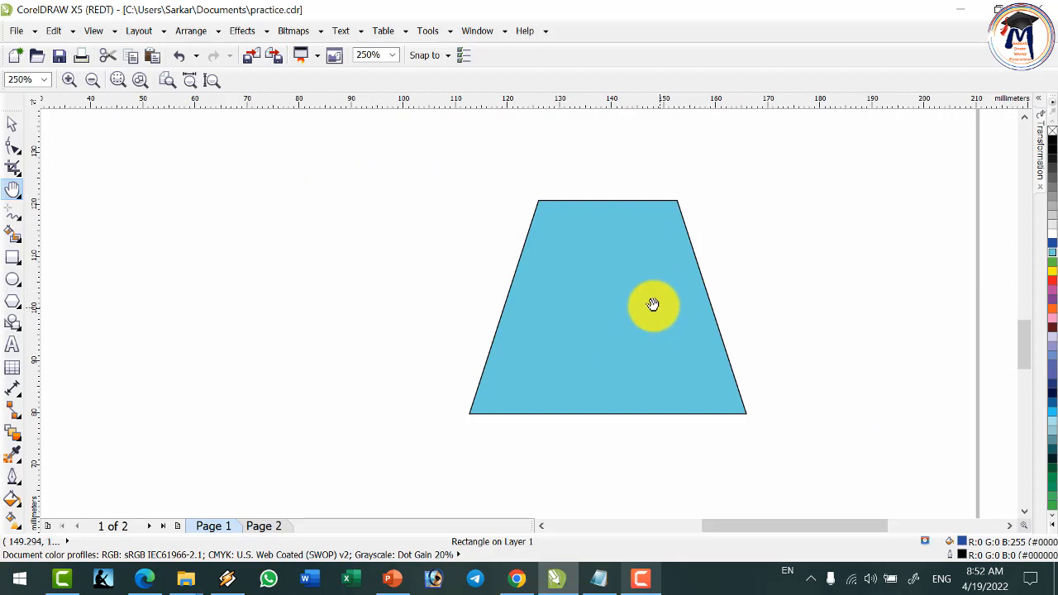
pyautogui.click(15, 194)
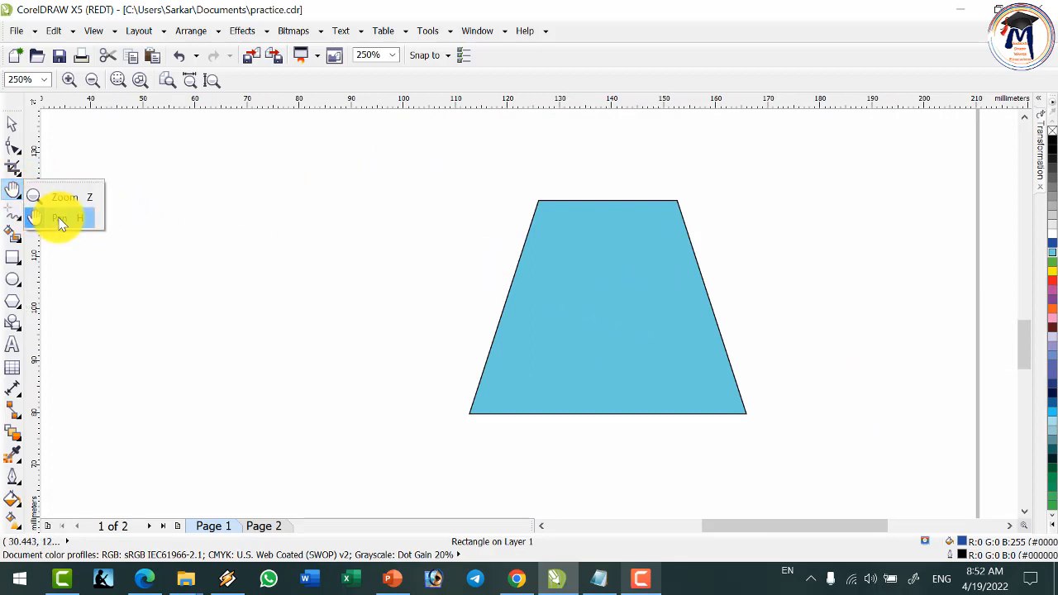
pyautogui.click(207, 250)
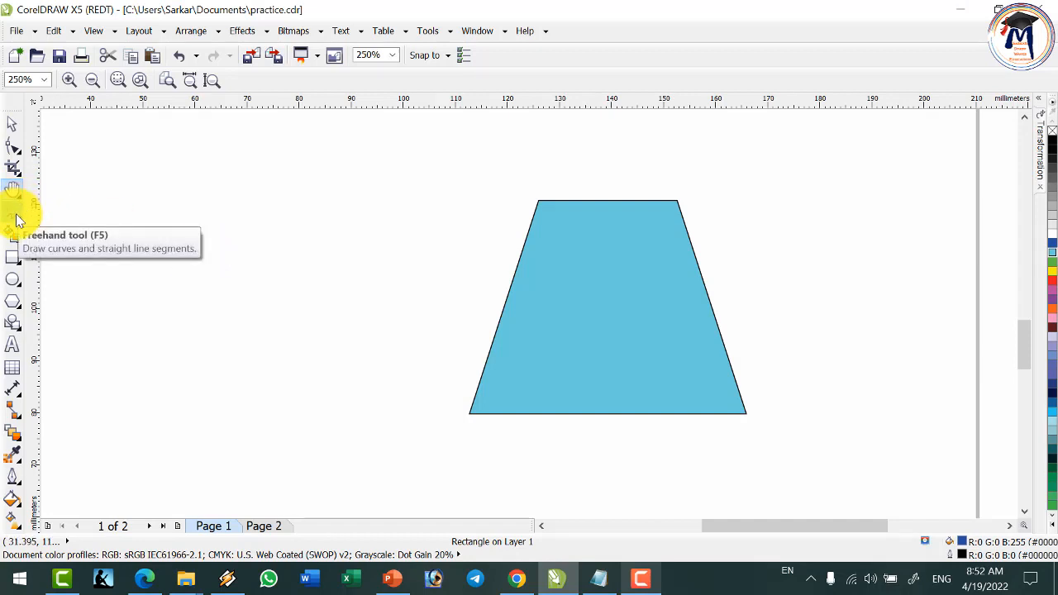
# Step: Draw a rectangle about 49 mm wide and 36 mm high left of the trapezoid and choose the round corner type
pyautogui.click(10, 257)
pyautogui.scroll(-2, 267, 248)
pyautogui.scroll(2, 189, 256)
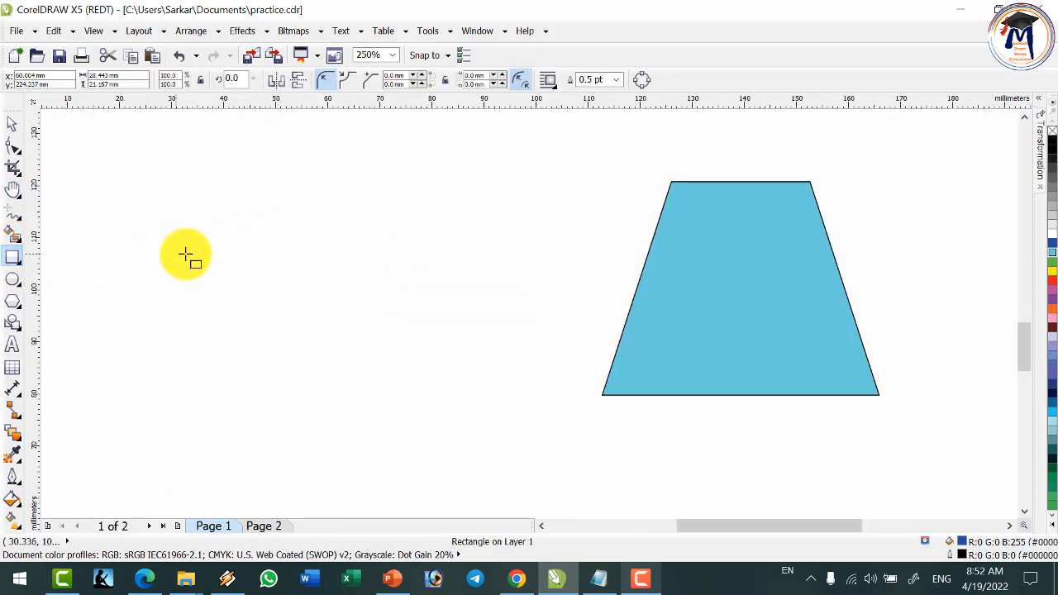
pyautogui.moveTo(146, 184); pyautogui.dragTo(399, 371)
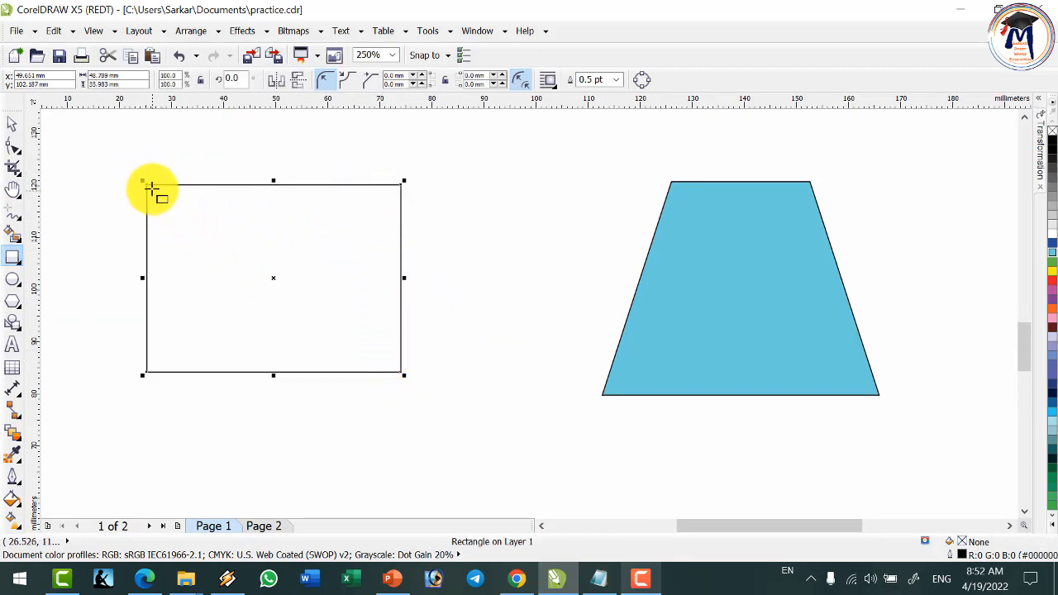
pyautogui.scroll(2, 150, 186)
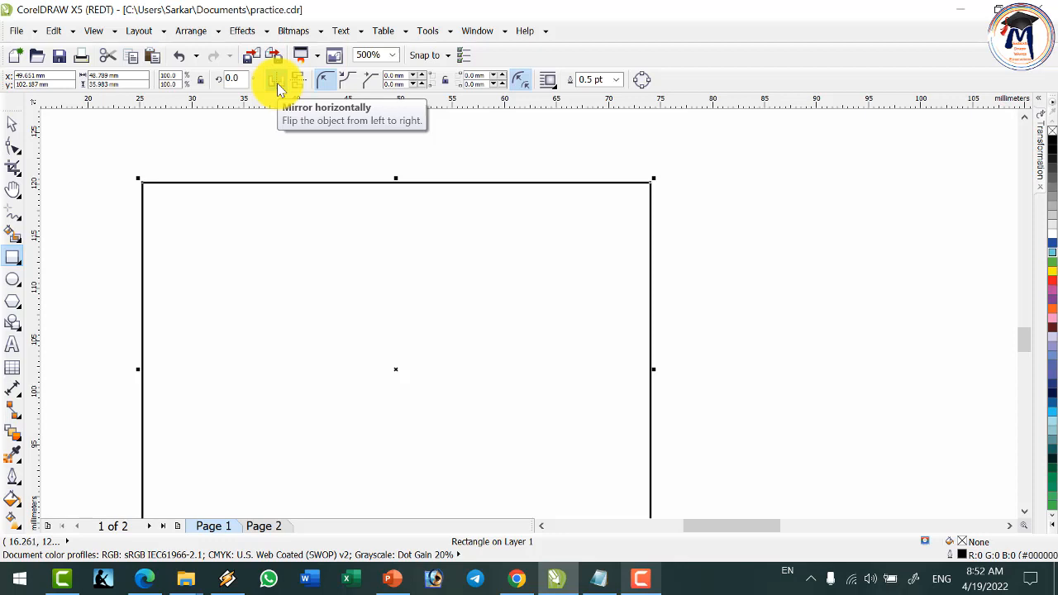
pyautogui.click(326, 83)
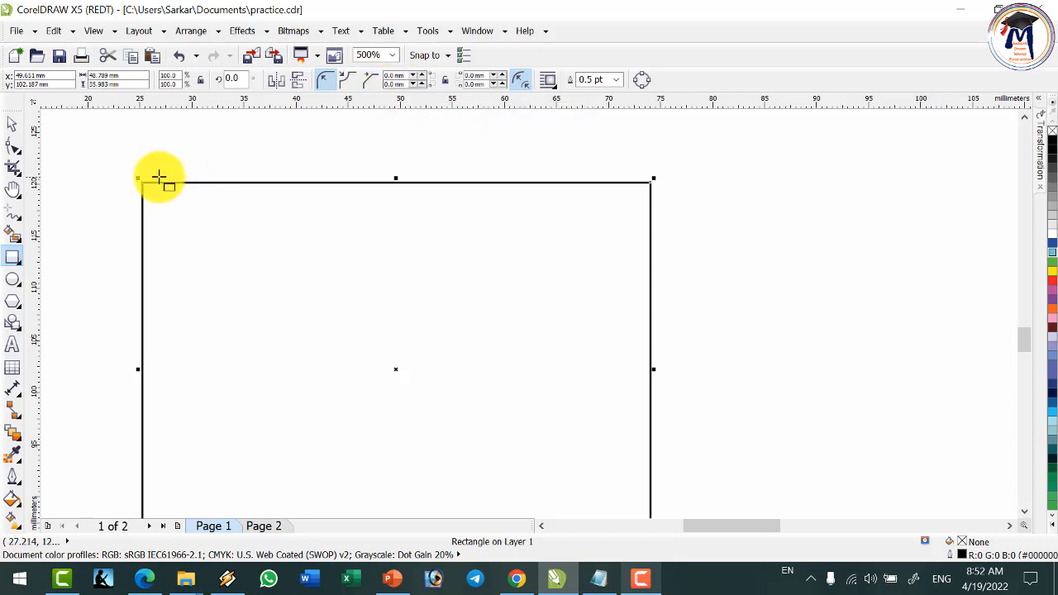
# Step: Link the new rectangle's corners and round all four to a 2.6 mm radius
pyautogui.click(444, 80)
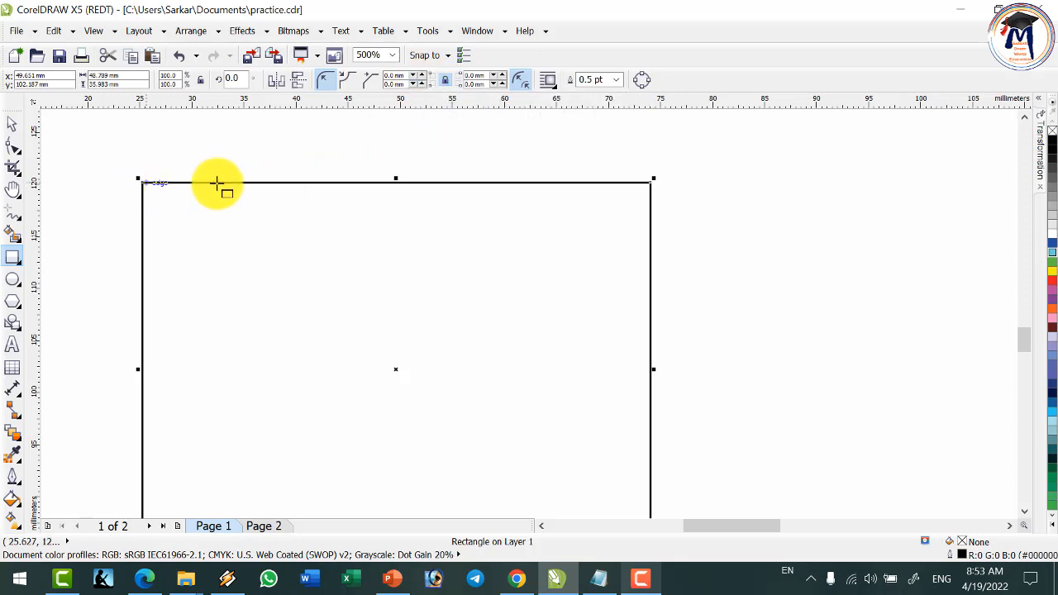
pyautogui.scroll(-2, 667, 330)
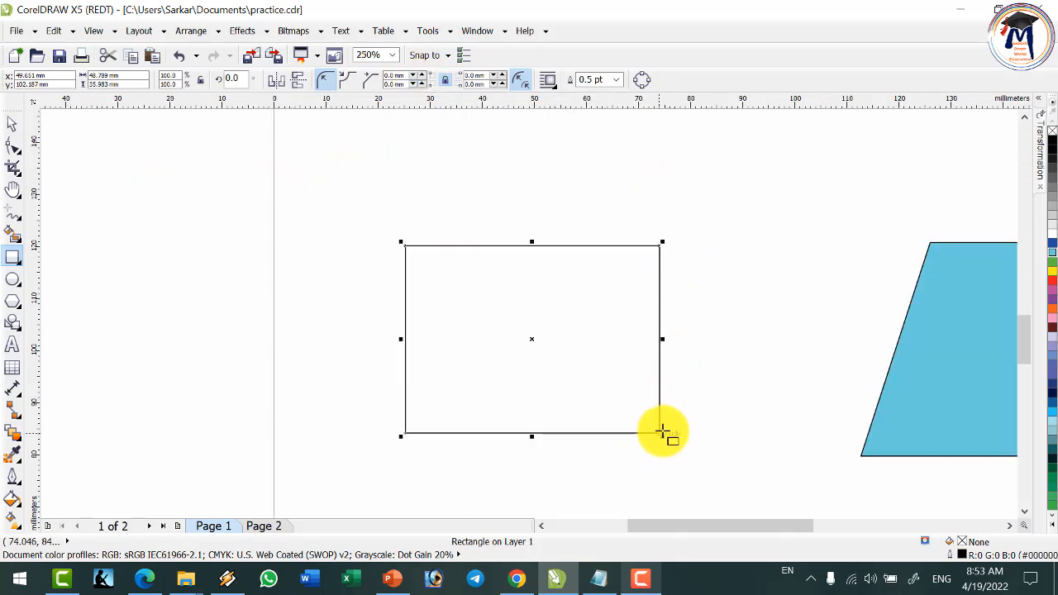
pyautogui.scroll(2, 659, 431)
pyautogui.scroll(-1, 654, 431)
pyautogui.scroll(1, 646, 289)
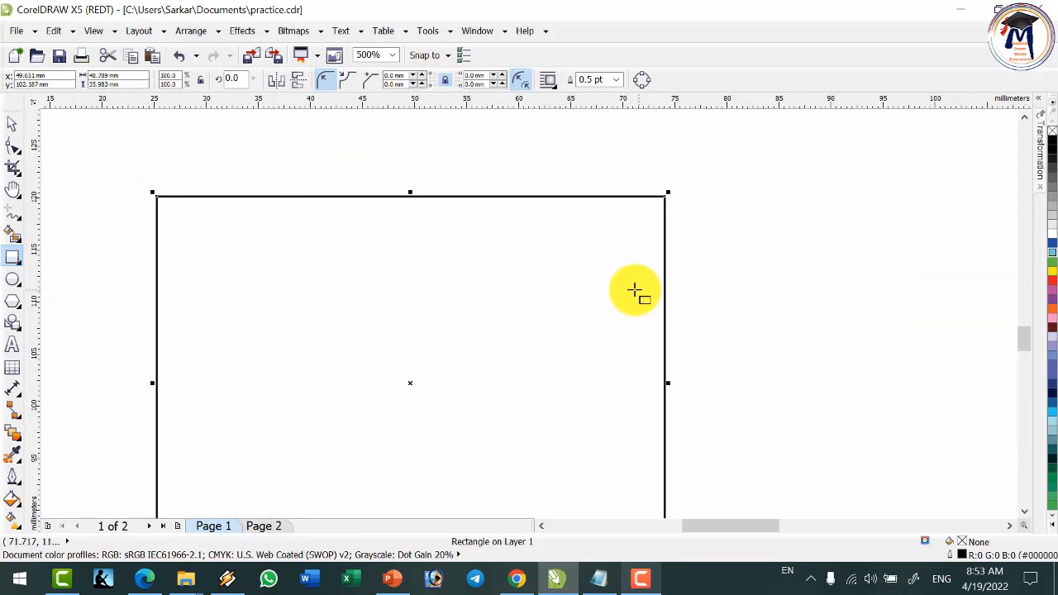
pyautogui.scroll(-1, 632, 288)
pyautogui.scroll(1, 641, 362)
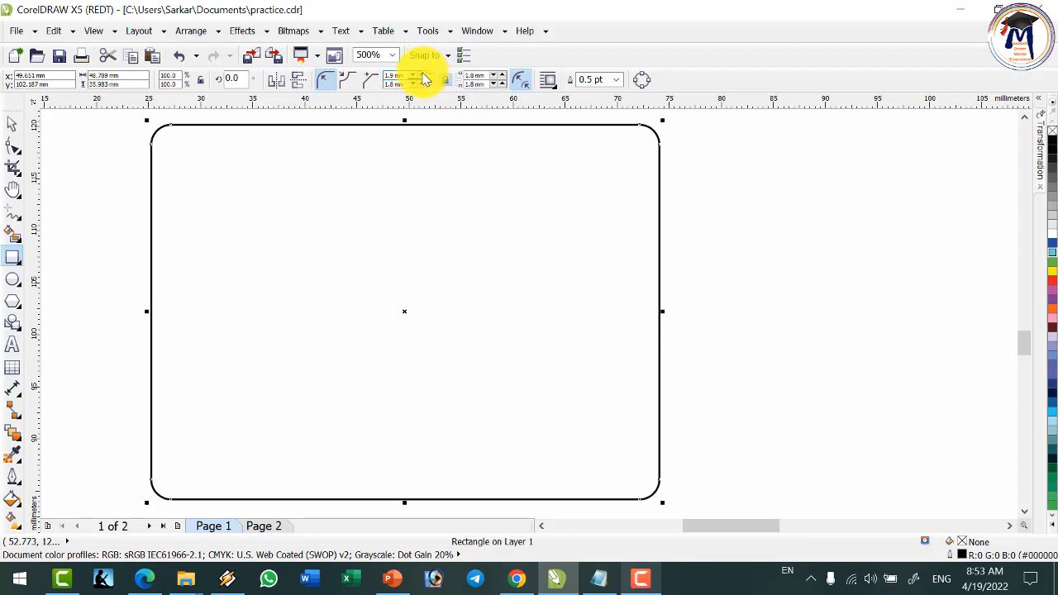
pyautogui.click(417, 75)
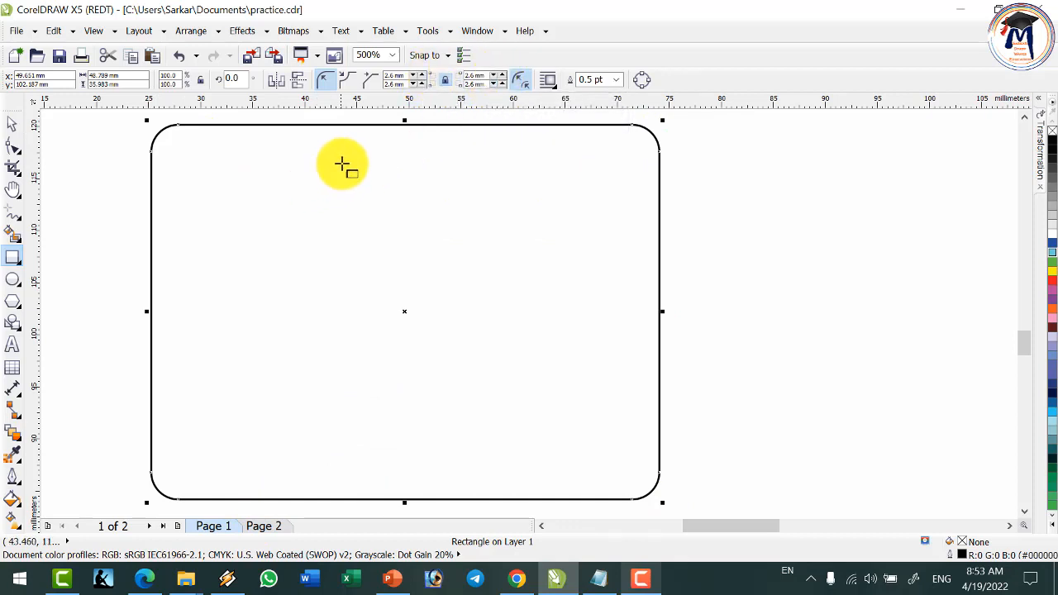
# Step: Unlink the corners, enlarge the upper-left corner radius on its own, and reset all corners to 0 mm
pyautogui.click(445, 81)
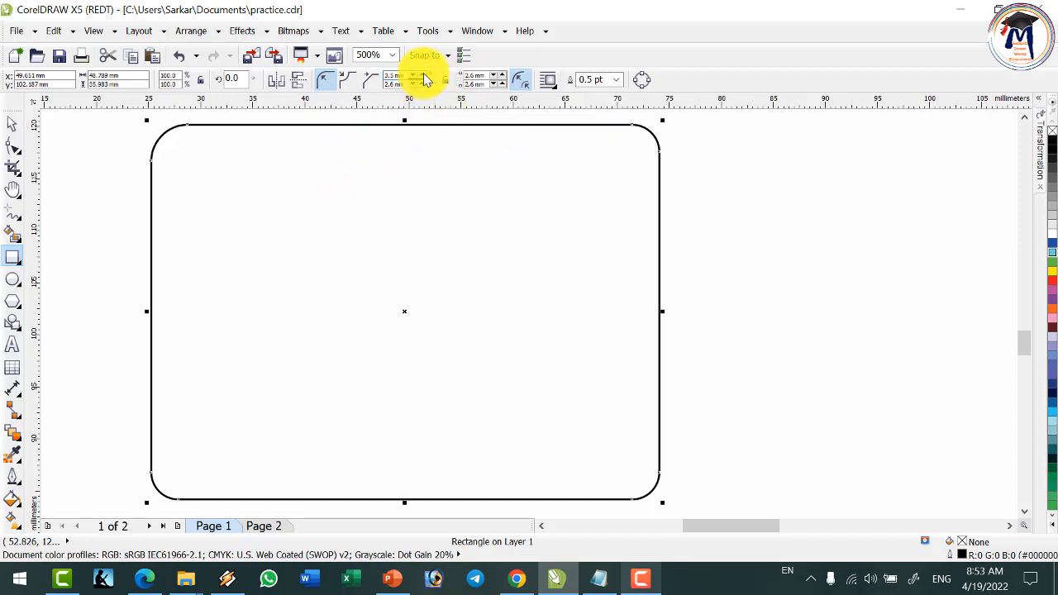
pyautogui.click(423, 73)
pyautogui.click(422, 74)
pyautogui.click(422, 74)
pyautogui.click(422, 74)
pyautogui.click(422, 74)
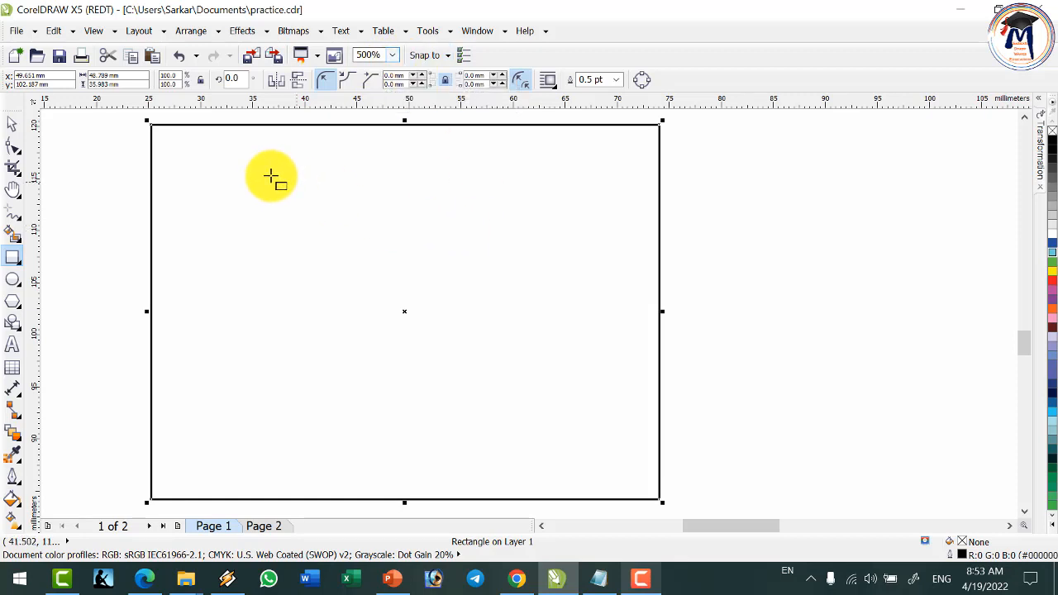
# Step: With the corners unlinked, round only the rectangle's upper-left and lower-right corners to a 10 mm radius
pyautogui.click(419, 75)
pyautogui.click(420, 76)
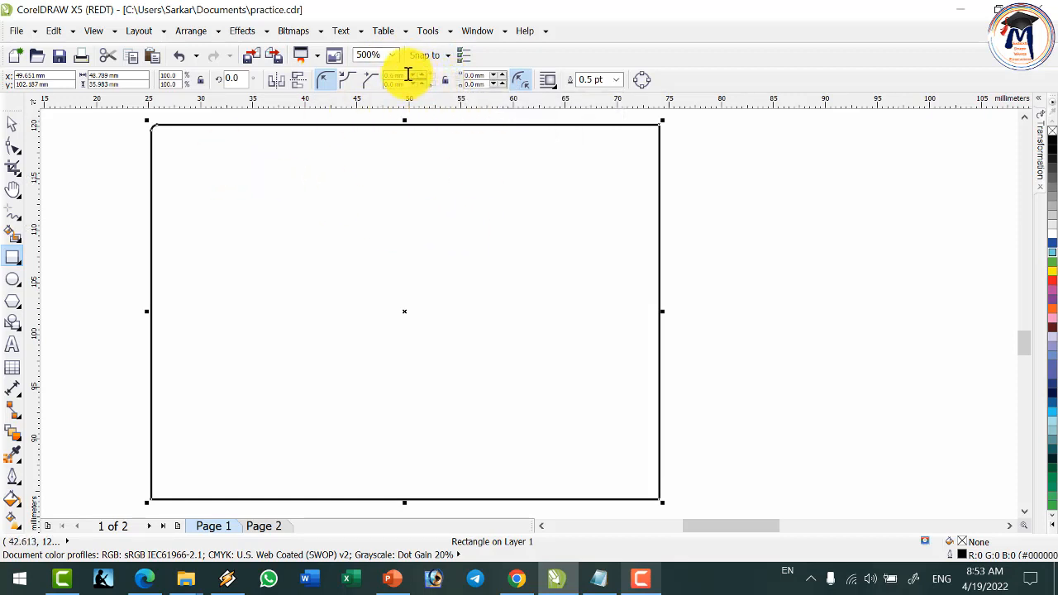
pyautogui.click(407, 74)
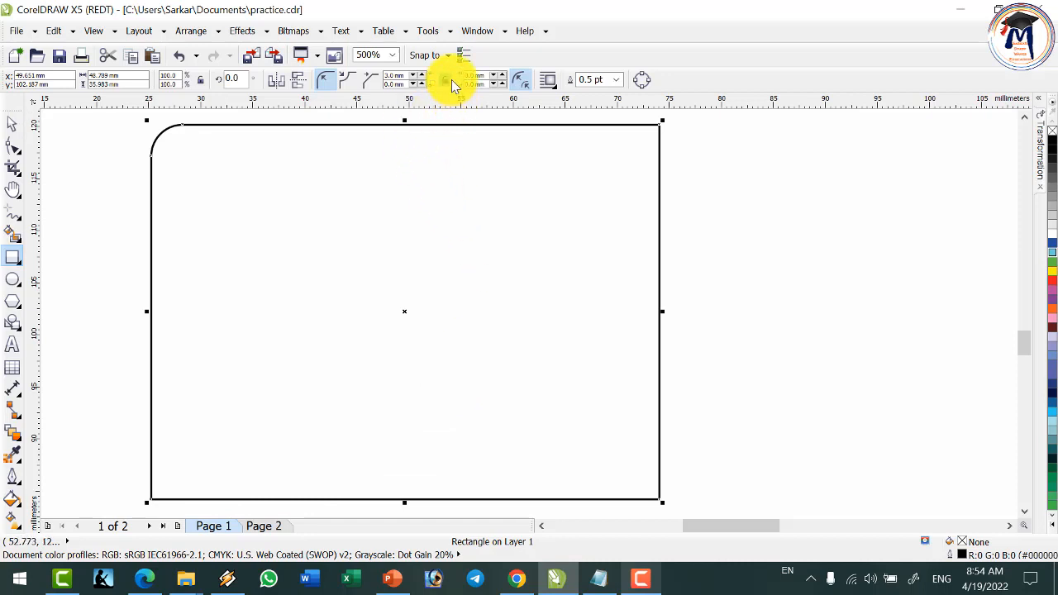
pyautogui.click(399, 76)
pyautogui.write('10')
pyautogui.press('Return')
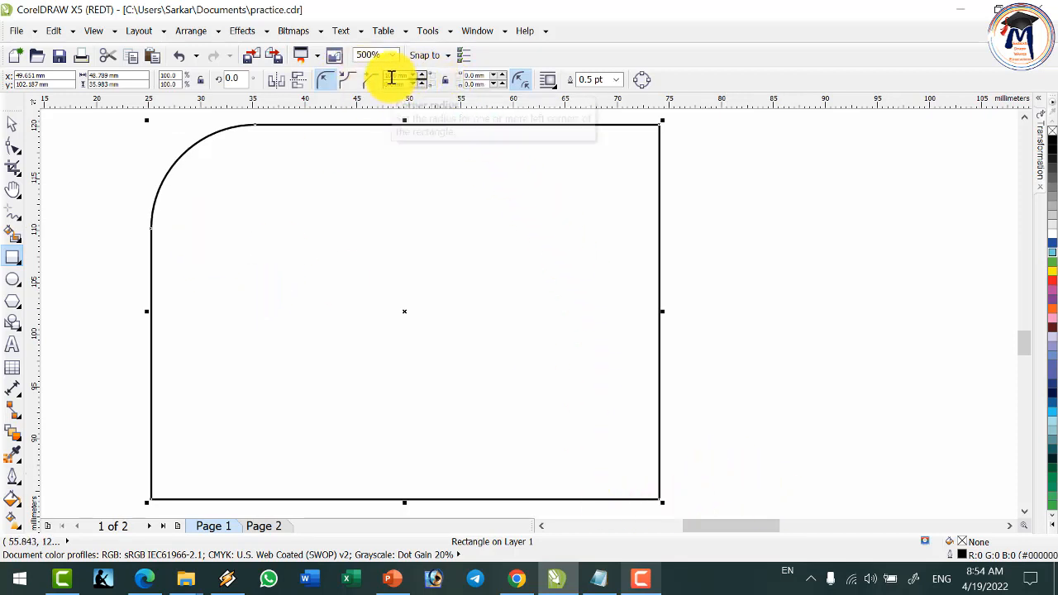
pyautogui.click(473, 84)
pyautogui.press('Return')
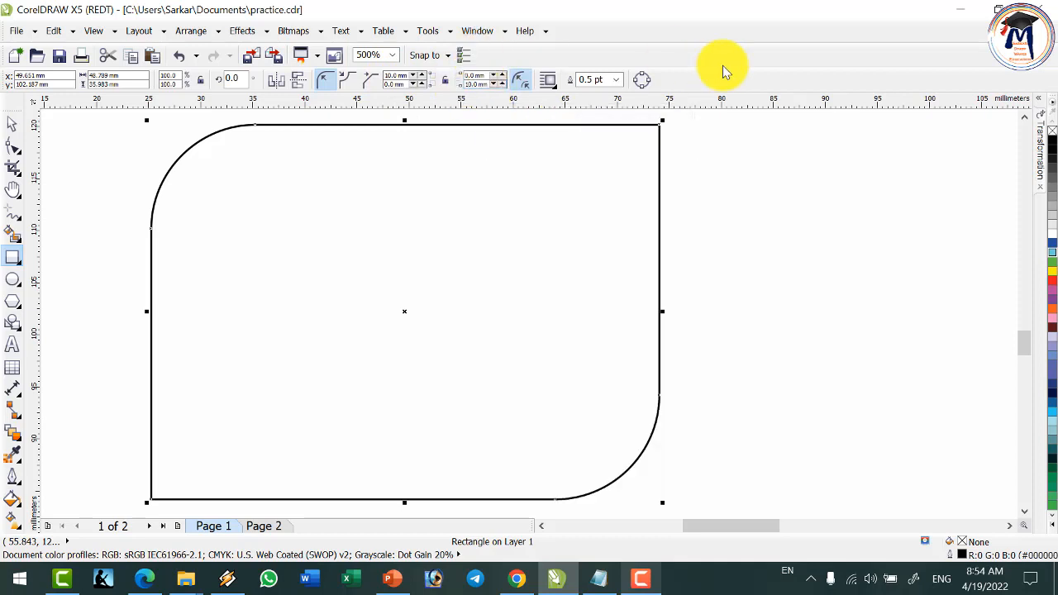
# Step: Fill the rounded rectangle with green and replace that fill with blue
pyautogui.click(1054, 266)
pyautogui.click(1052, 246)
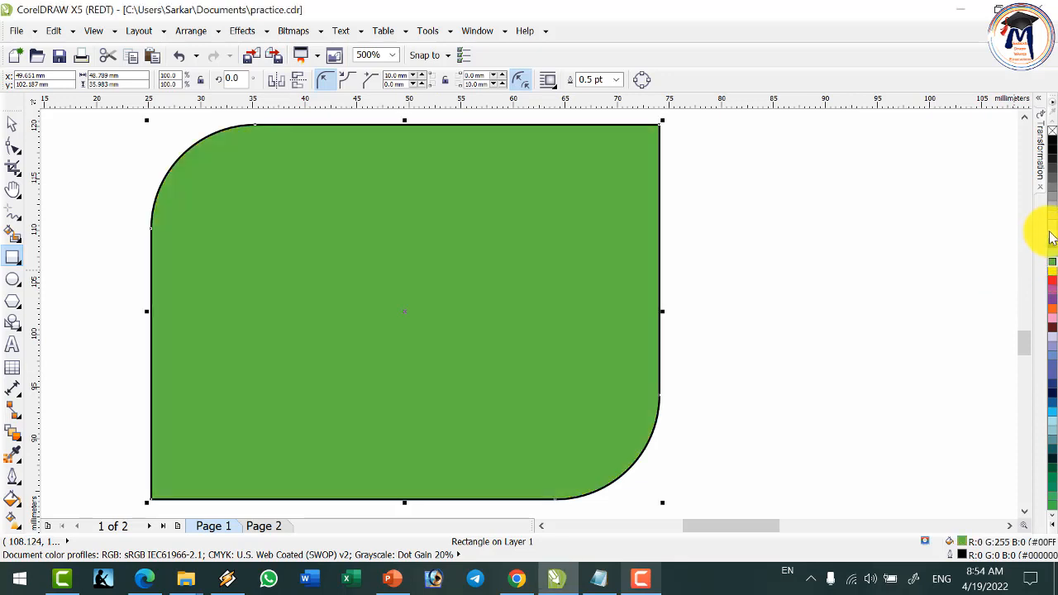
pyautogui.click(1051, 245)
# Step: Examine the rounded and square corners of the blue rectangle at several zoom levels
pyautogui.scroll(-2, 803, 303)
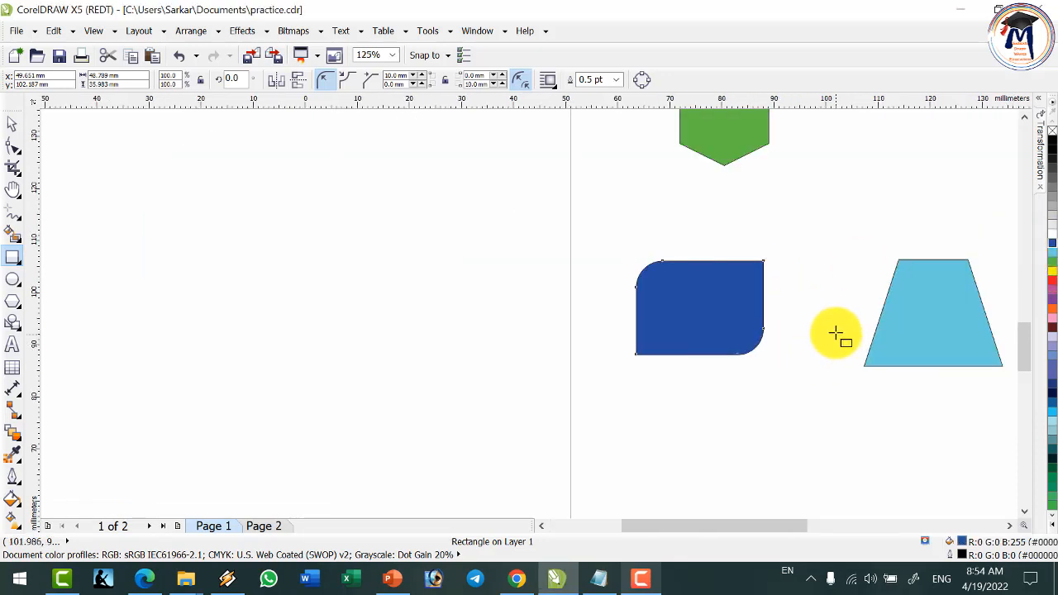
pyautogui.scroll(1, 835, 333)
pyautogui.scroll(1, 780, 284)
pyautogui.scroll(-1, 777, 260)
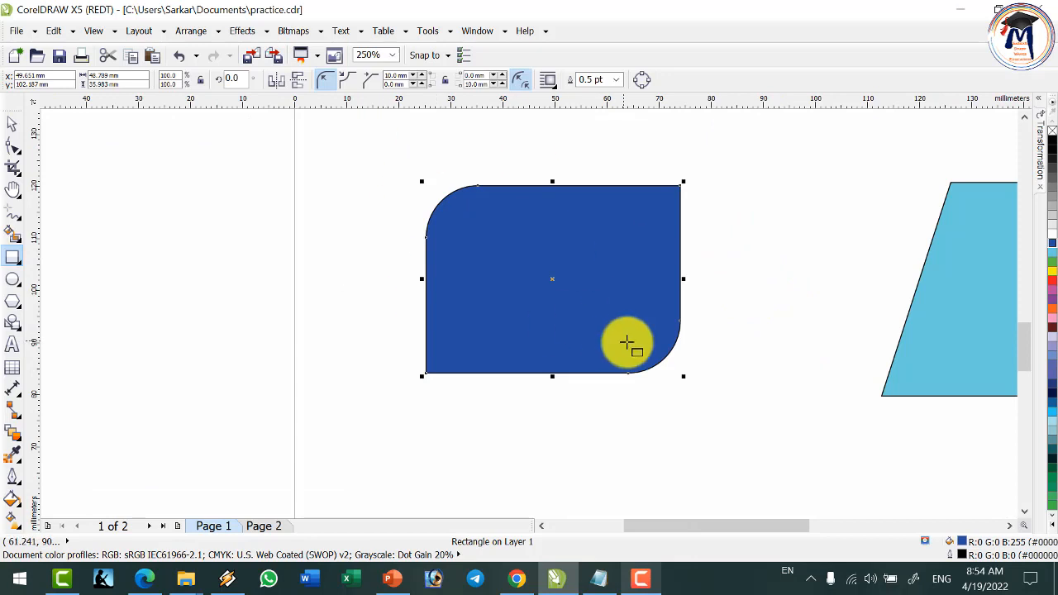
pyautogui.scroll(1, 713, 246)
pyautogui.scroll(-1, 713, 245)
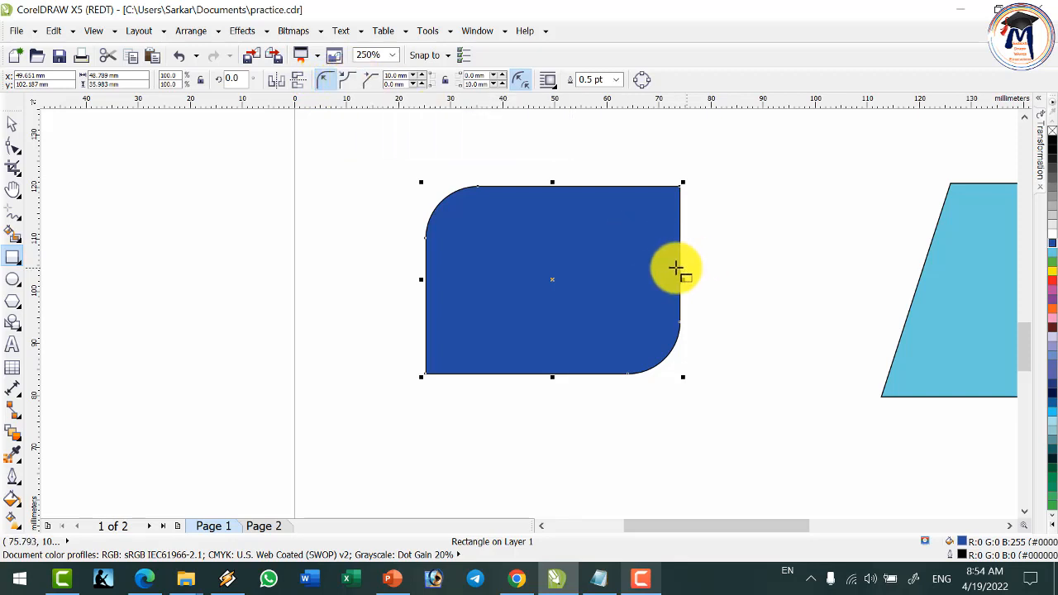
pyautogui.scroll(-2, 628, 247)
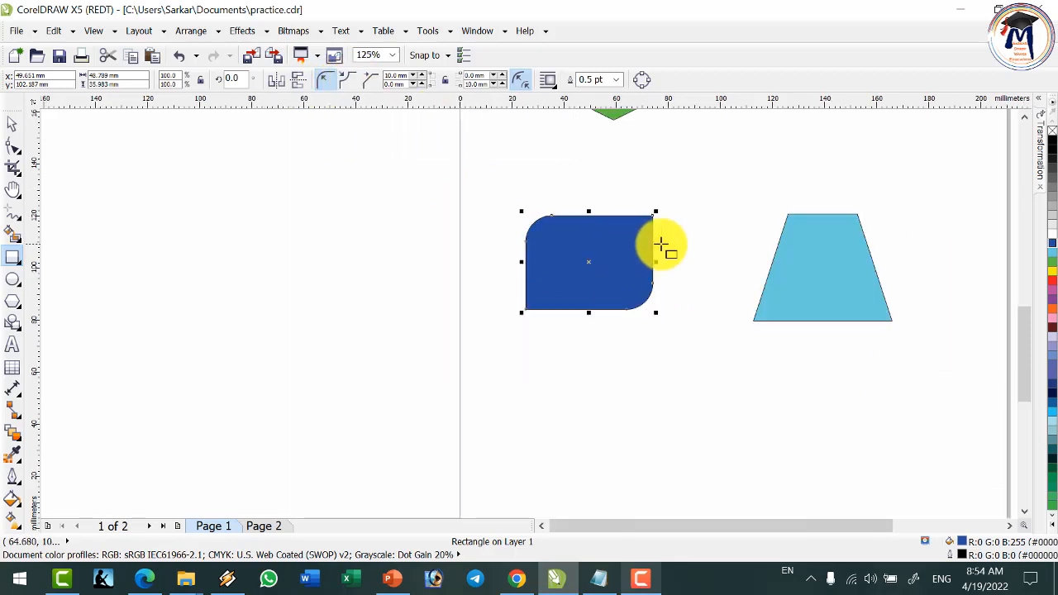
pyautogui.scroll(2, 761, 250)
pyautogui.scroll(2, 761, 250)
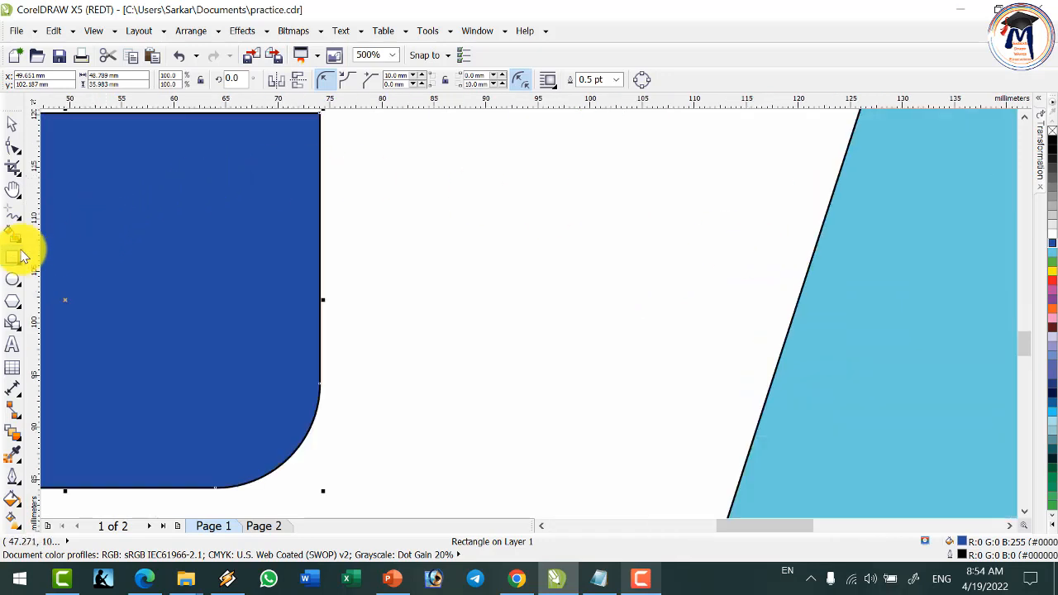
# Step: Draw a second rectangle about 21 mm wide and 23 mm high, above and to the left of the trapezoid
pyautogui.click(12, 257)
pyautogui.scroll(-4, 456, 284)
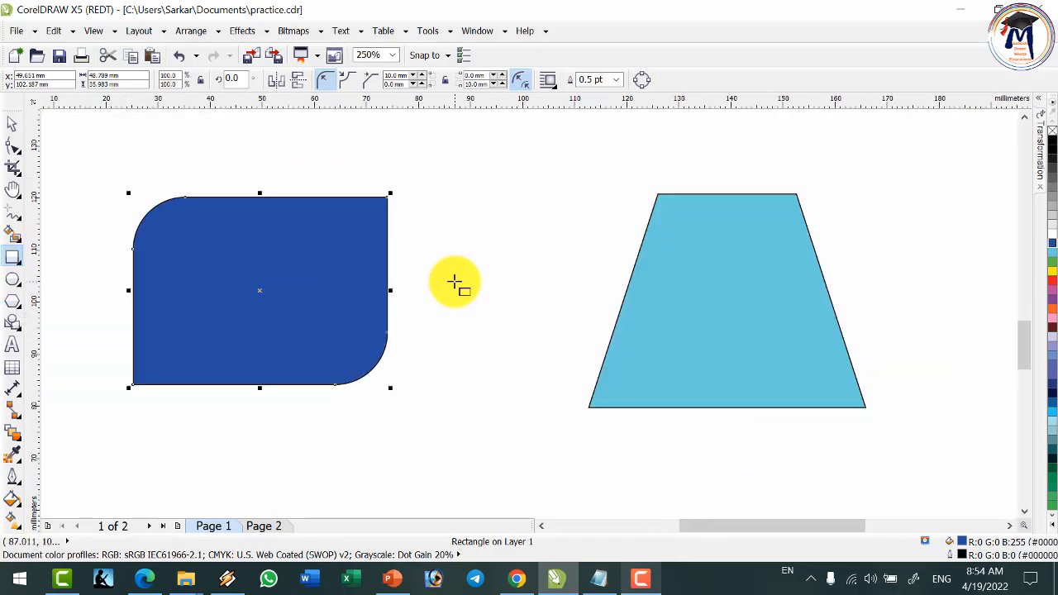
pyautogui.scroll(4, 574, 203)
pyautogui.moveTo(160, 126); pyautogui.dragTo(381, 364)
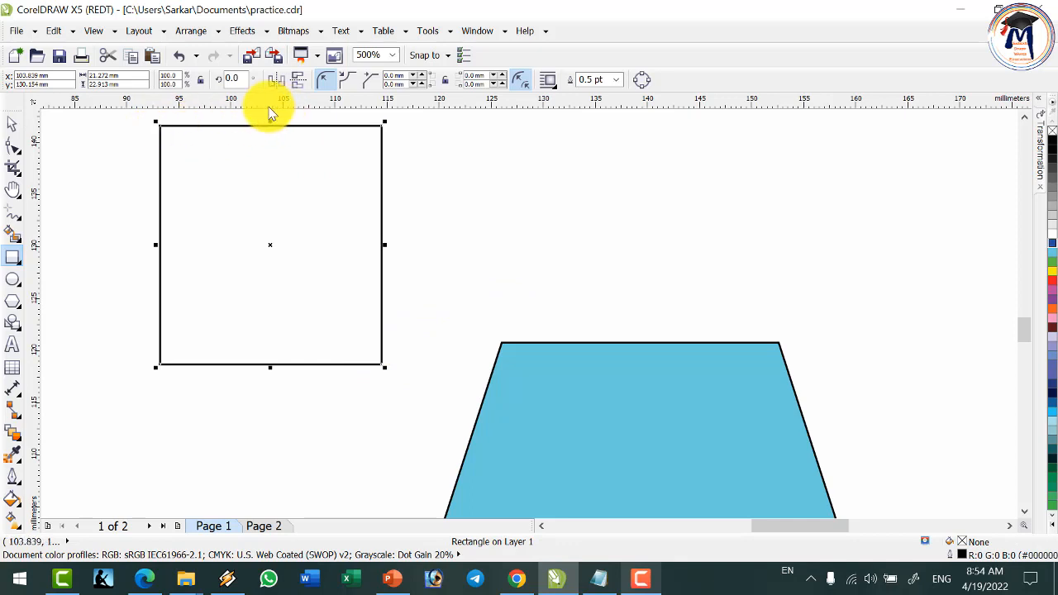
# Step: Give the second rectangle scalloped corners, linked together, with a 5 mm radius
pyautogui.click(347, 83)
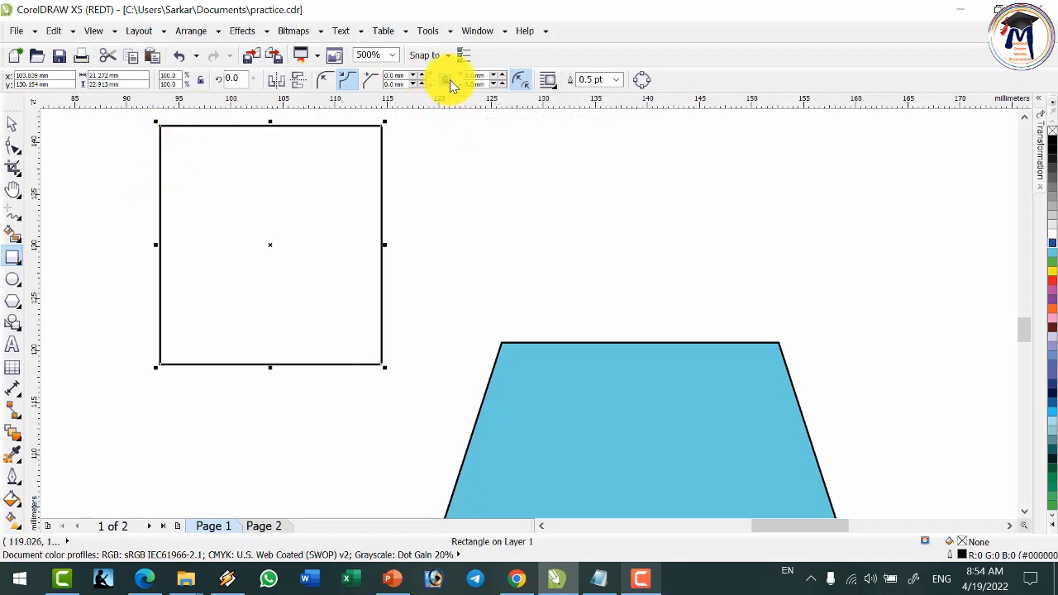
pyautogui.moveTo(406, 76); pyautogui.dragTo(341, 75)
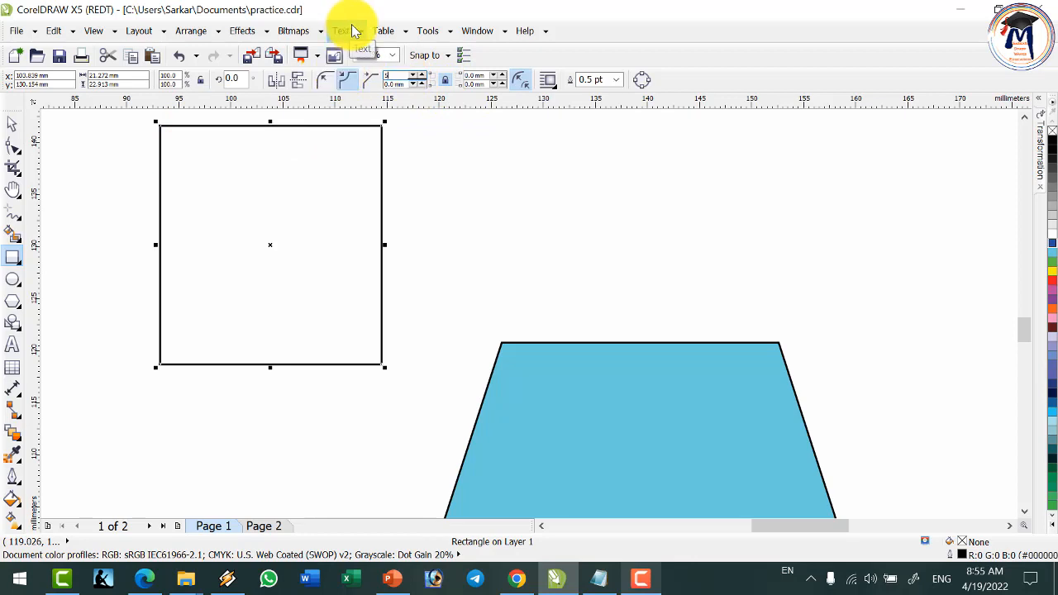
pyautogui.press('Return')
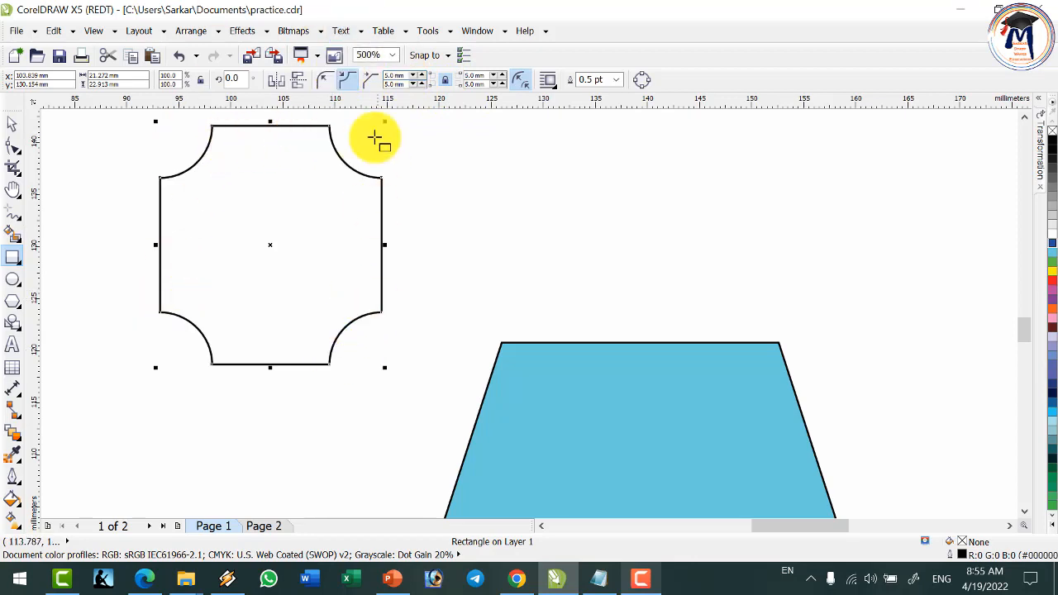
# Step: Set the radius of all four scalloped corners to 2 mm
pyautogui.click(402, 75)
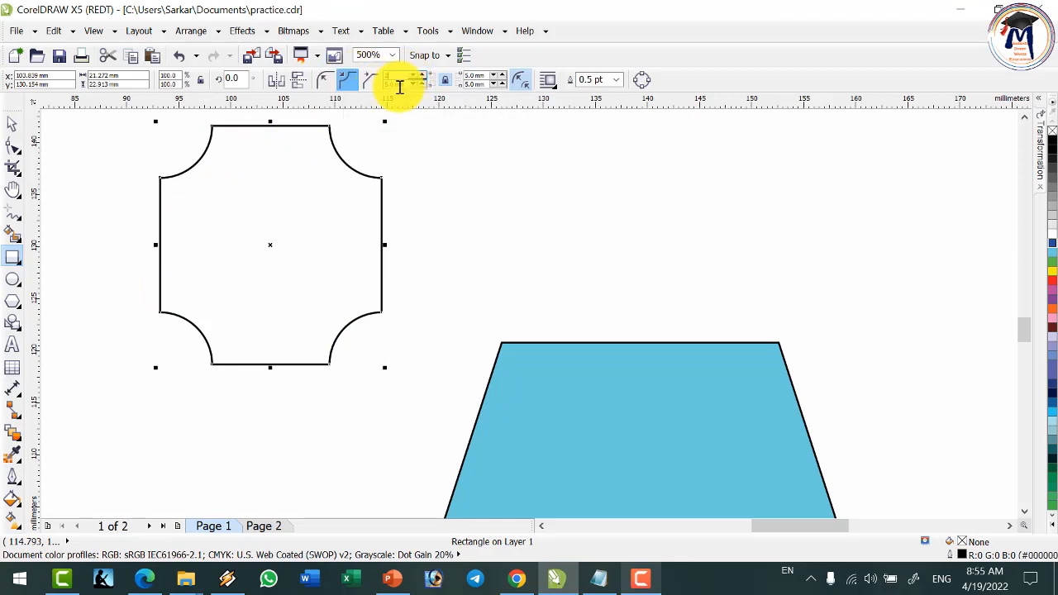
pyautogui.write('2')
pyautogui.press('Return')
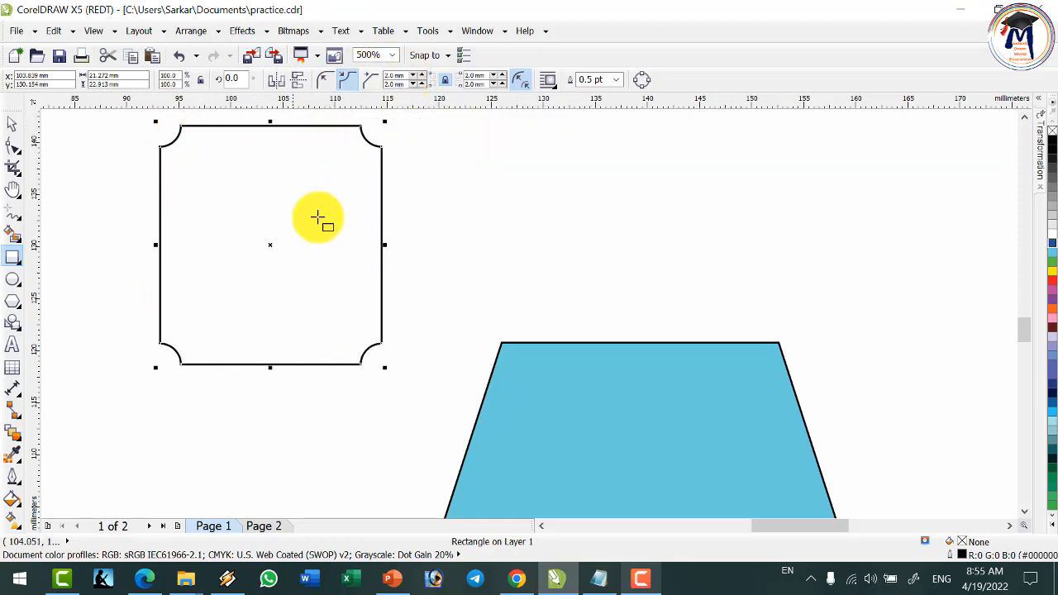
# Step: Change the second rectangle's four scalloped corners to chamfered corners and check them up close
pyautogui.click(347, 83)
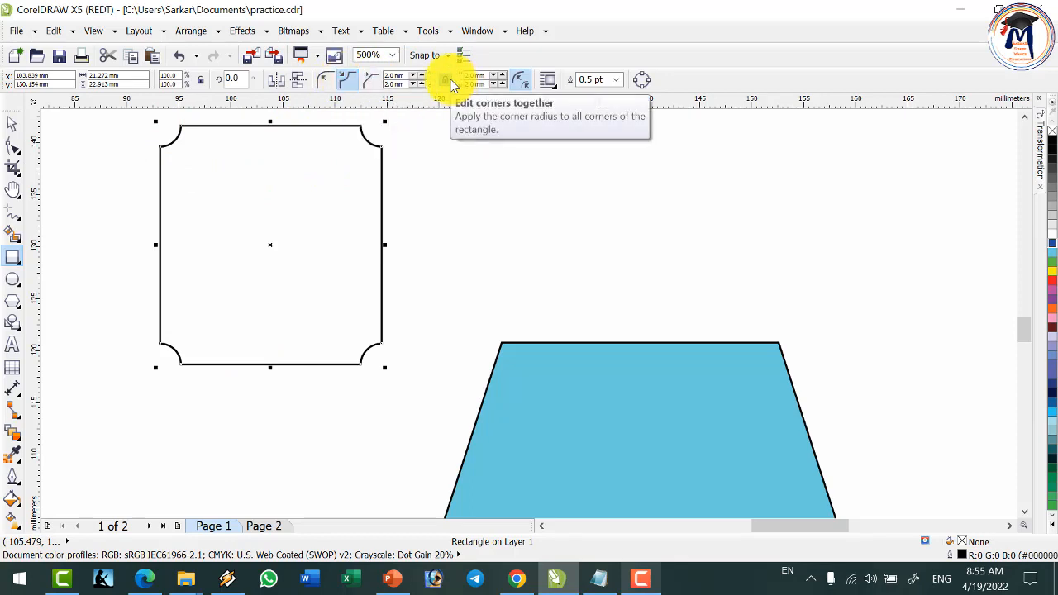
pyautogui.click(447, 83)
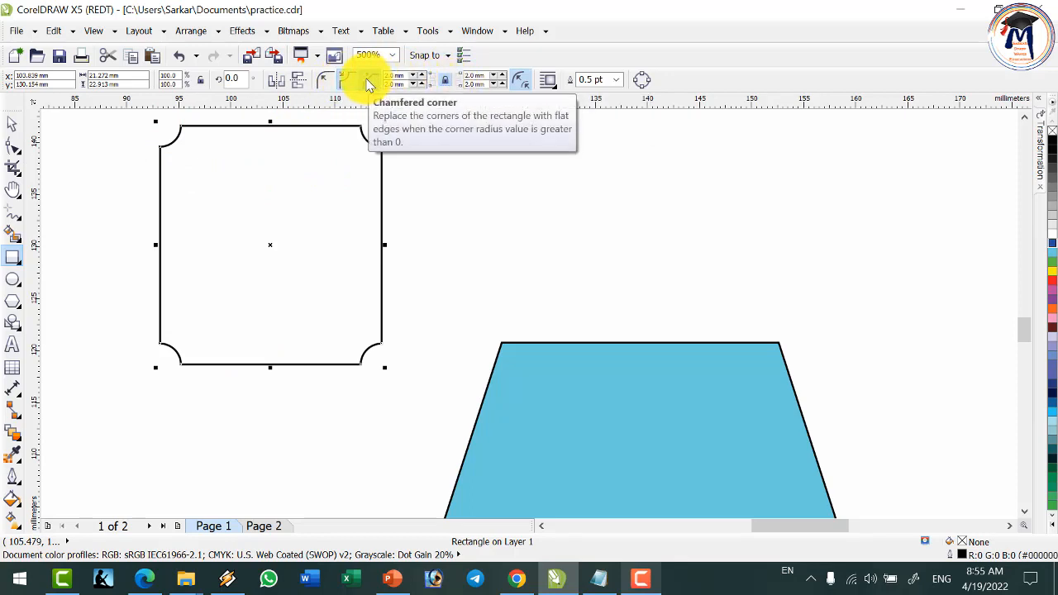
pyautogui.click(369, 82)
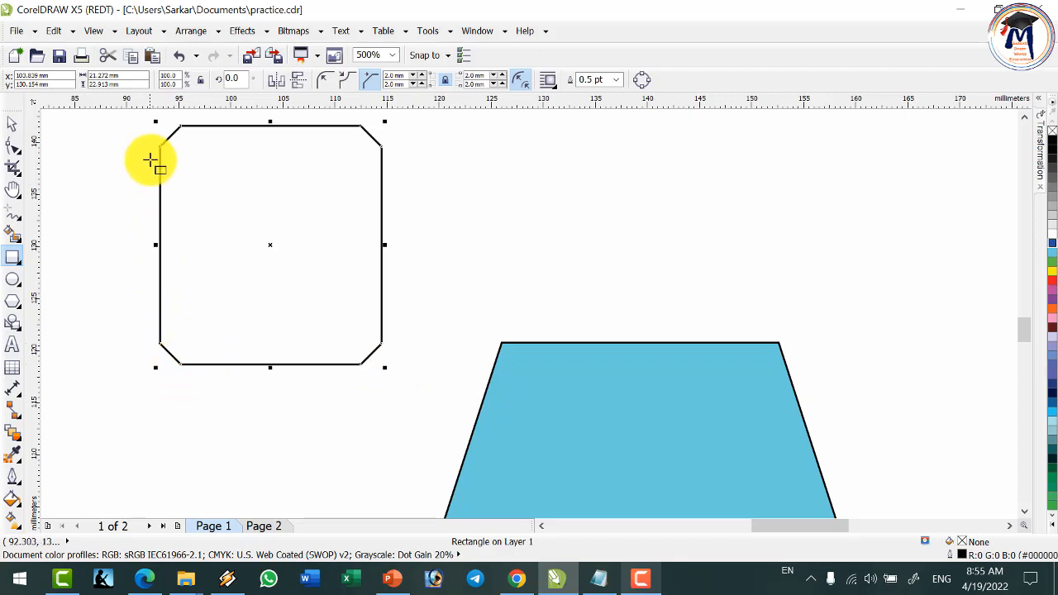
pyautogui.scroll(1, 157, 157)
pyautogui.scroll(-2, 174, 124)
pyautogui.scroll(3, 178, 116)
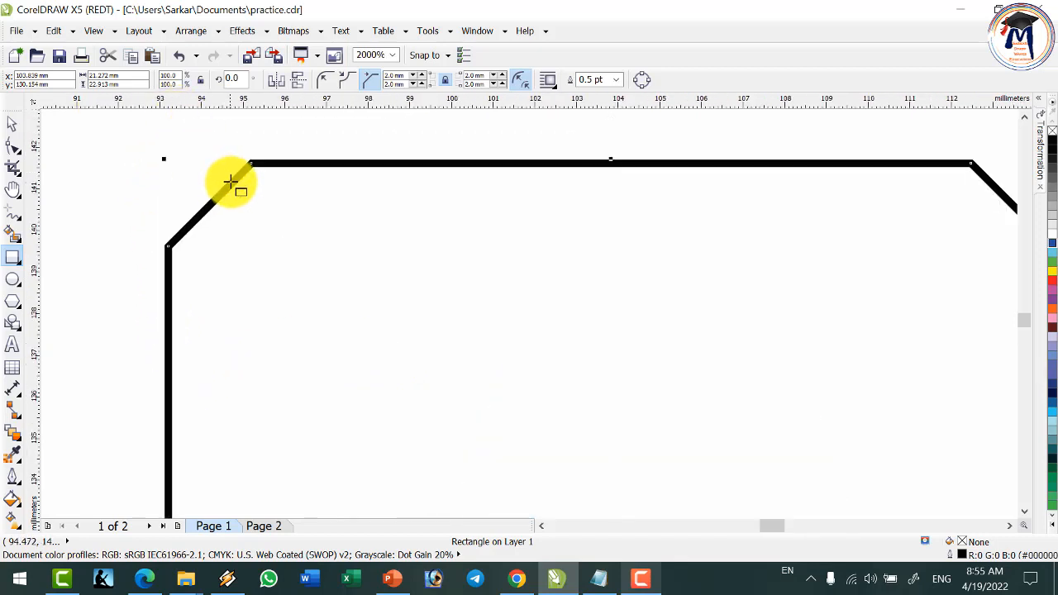
pyautogui.scroll(-2, 347, 361)
pyautogui.scroll(1, 404, 382)
pyautogui.scroll(-1, 397, 350)
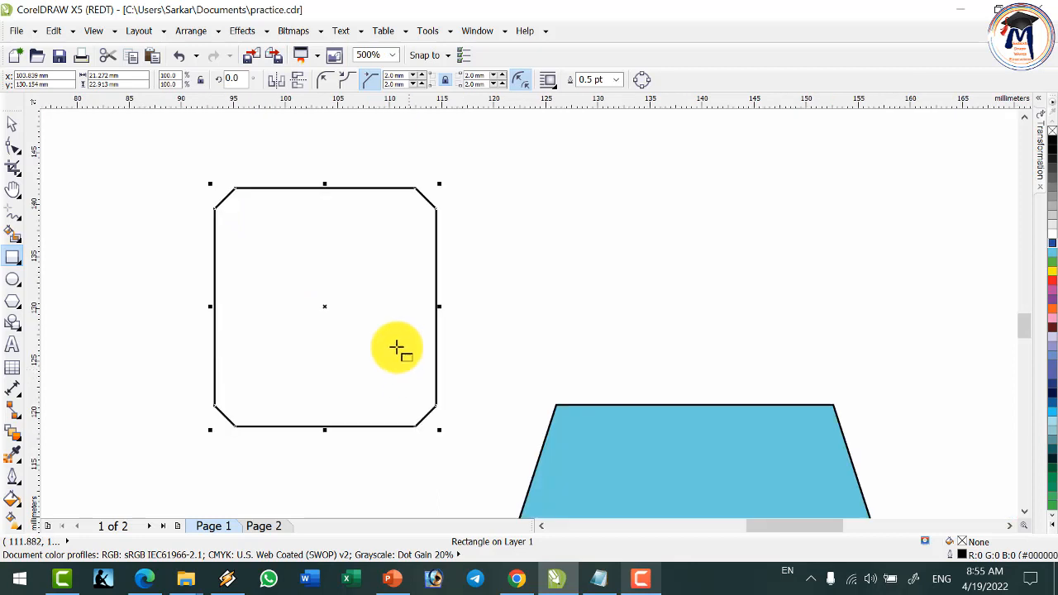
# Step: Fill the chamfered rectangle with dark blue
pyautogui.click(1052, 251)
pyautogui.click(1052, 242)
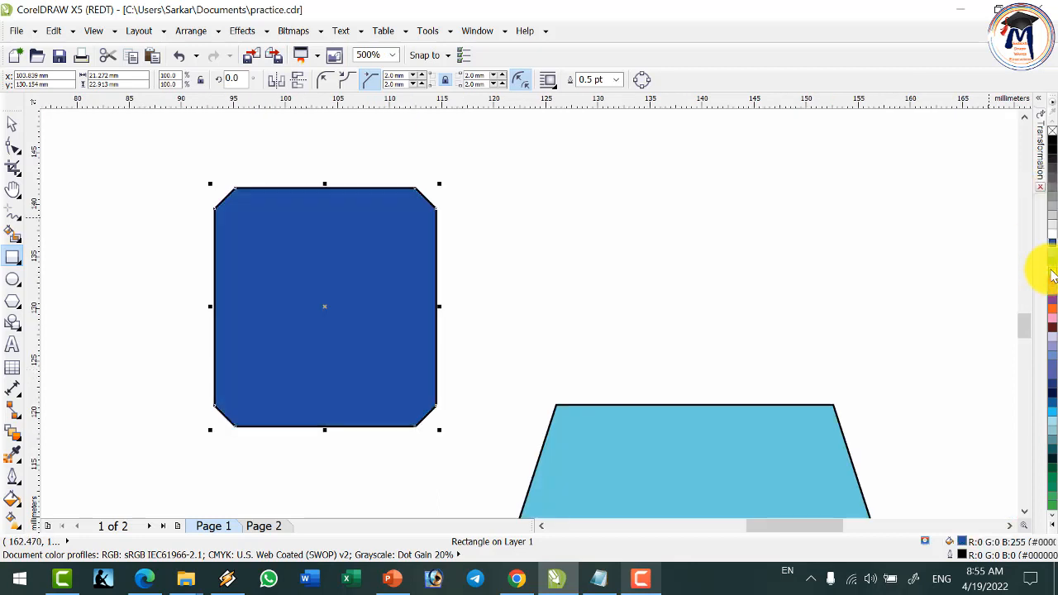
pyautogui.click(1052, 270)
pyautogui.click(1052, 237)
pyautogui.click(1051, 242)
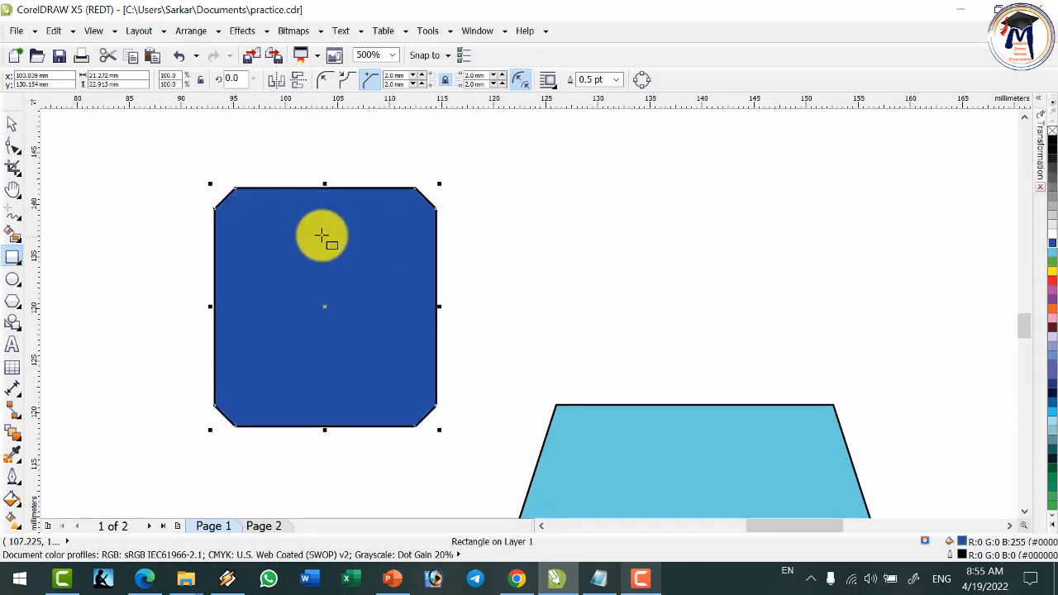
pyautogui.scroll(1, 322, 225)
pyautogui.scroll(-1, 323, 225)
pyautogui.scroll(1, 319, 265)
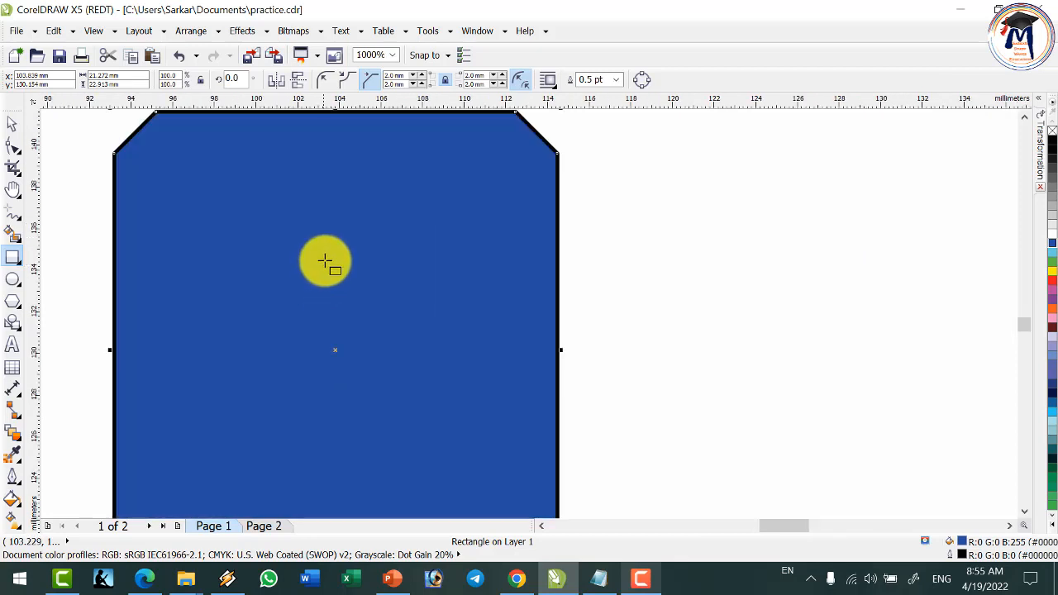
pyautogui.scroll(-1, 325, 259)
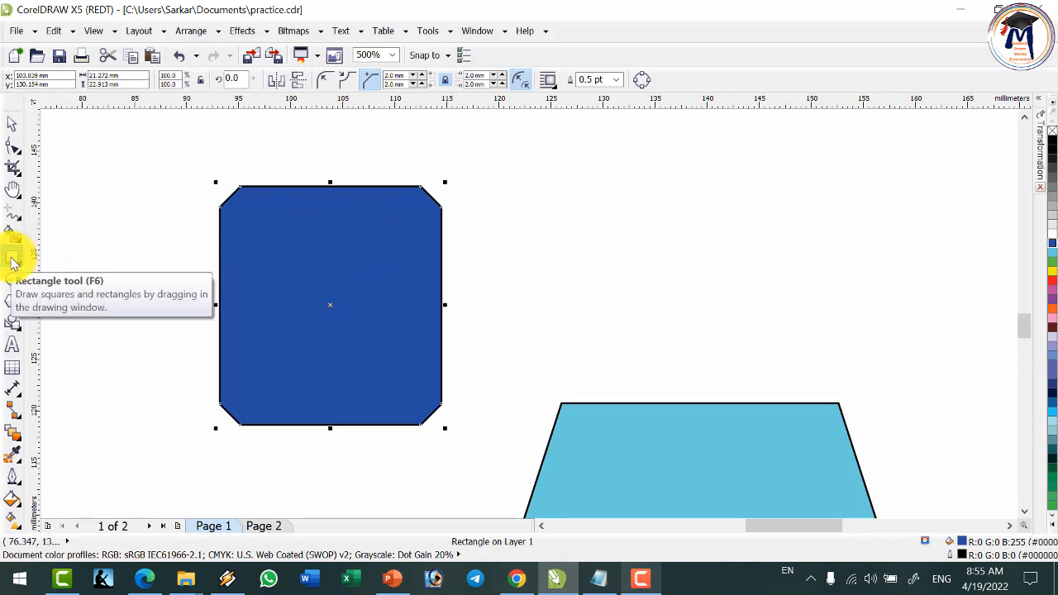
# Step: Set the chamfered rectangle's outline width to 1.5 pt and colour the outline yellow
pyautogui.click(12, 257)
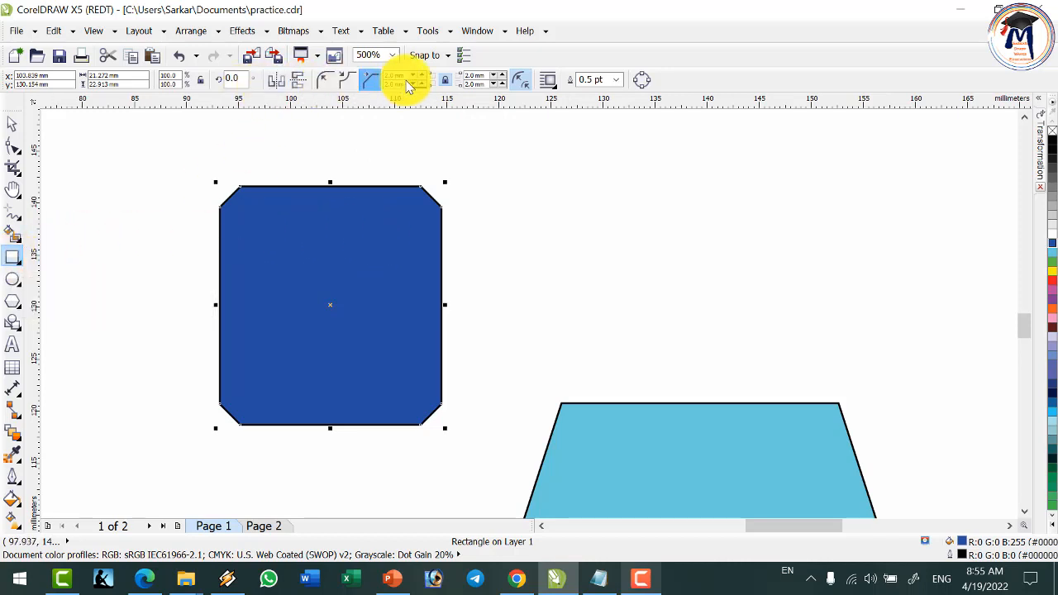
pyautogui.click(442, 81)
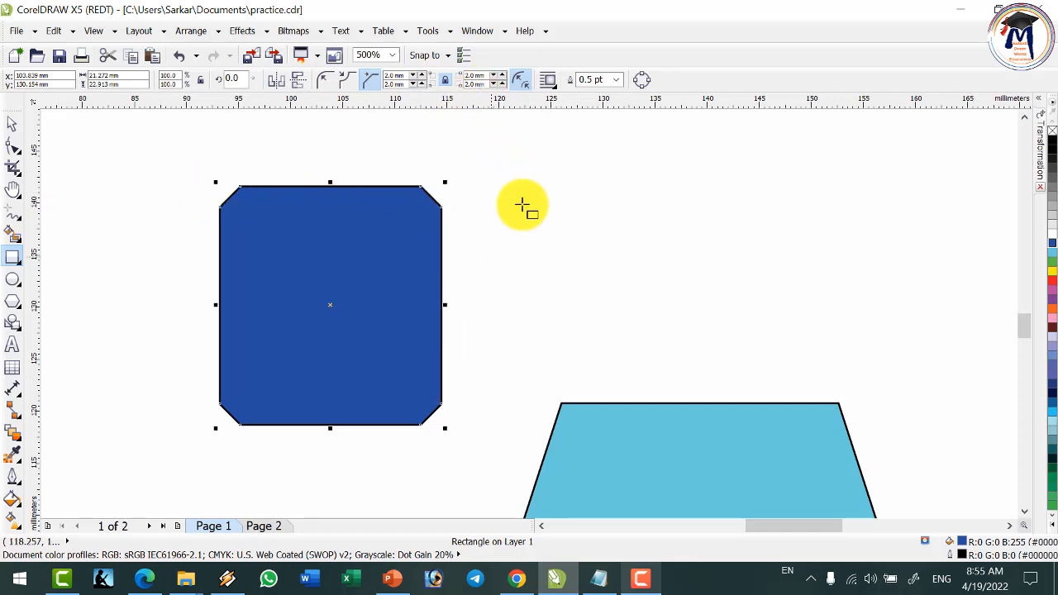
pyautogui.click(615, 79)
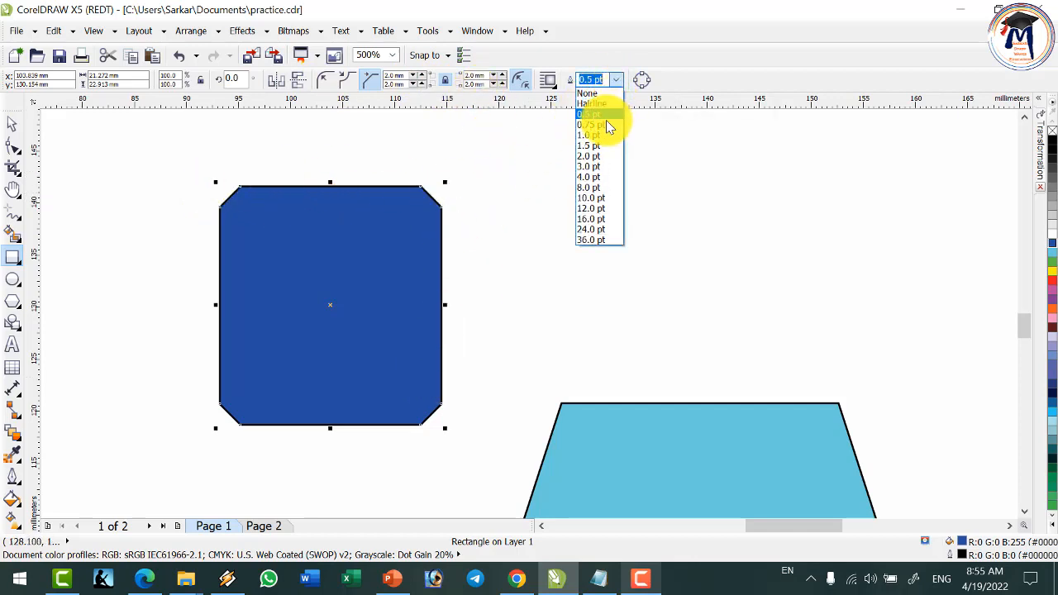
pyautogui.click(608, 140)
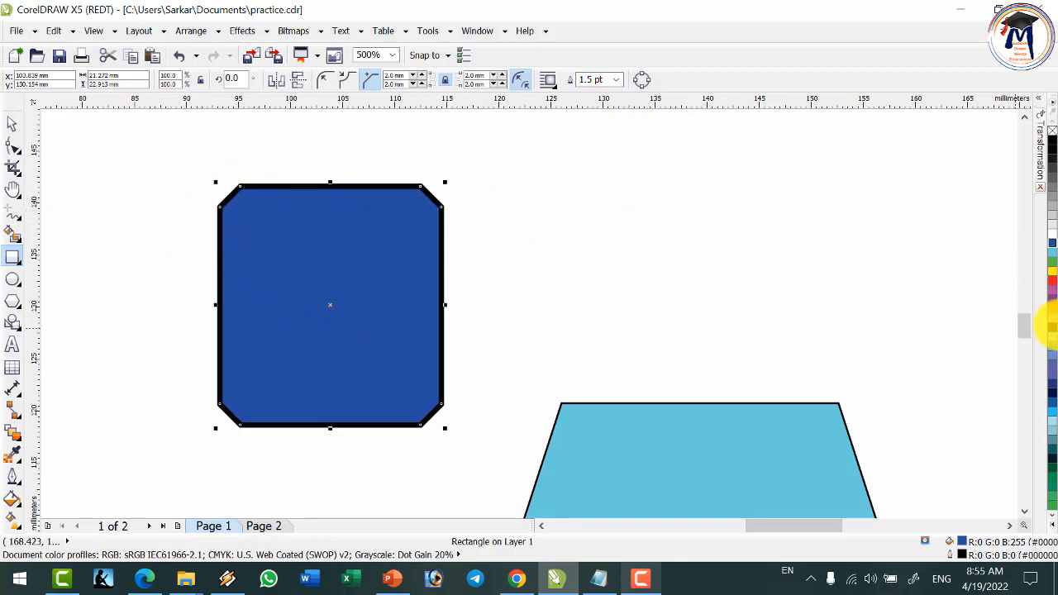
pyautogui.rightClick(1053, 285)
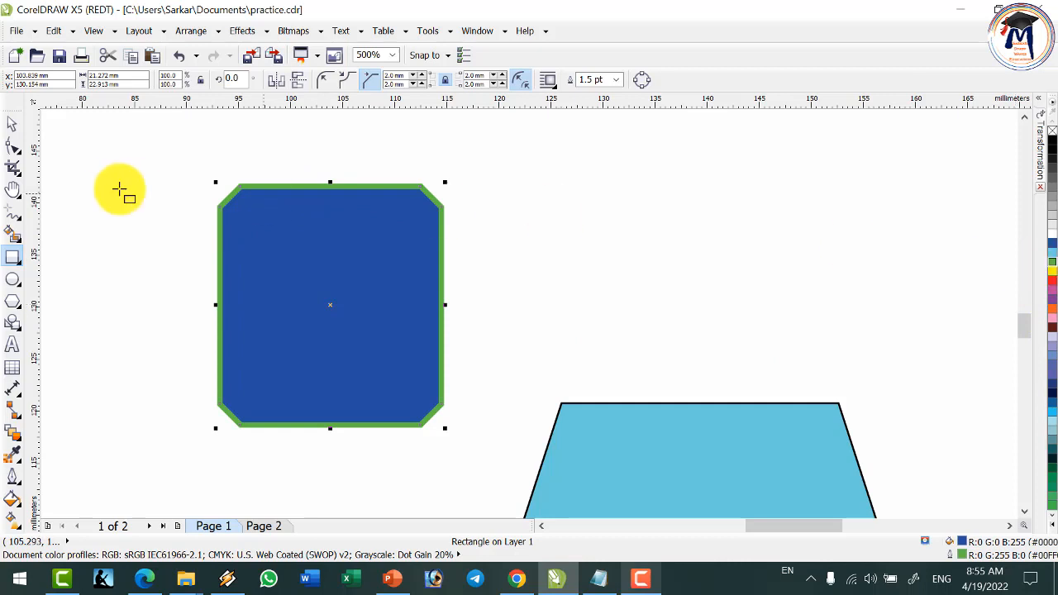
pyautogui.rightClick(1052, 248)
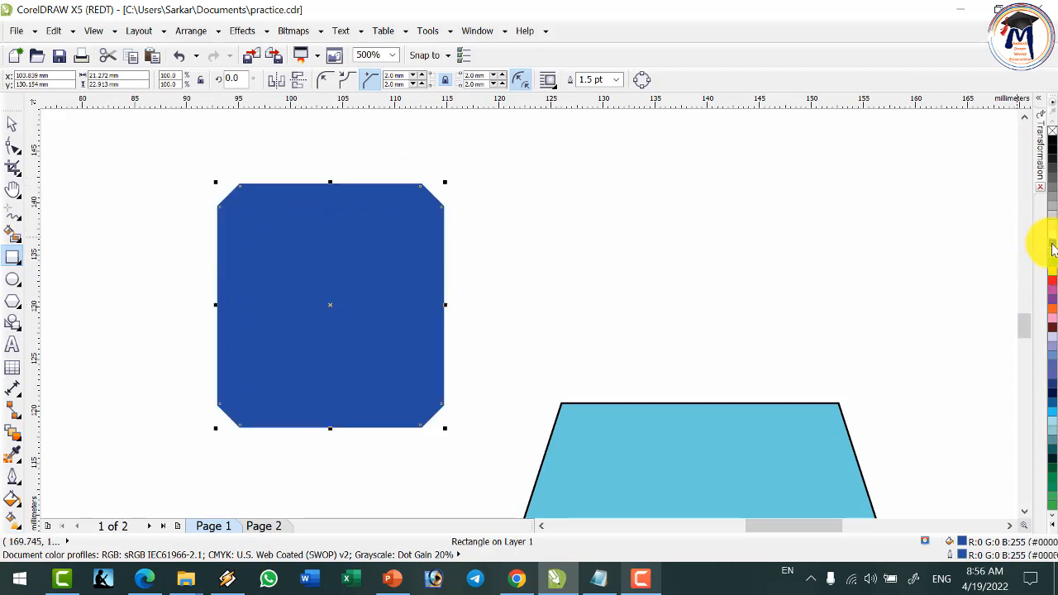
pyautogui.rightClick(1052, 270)
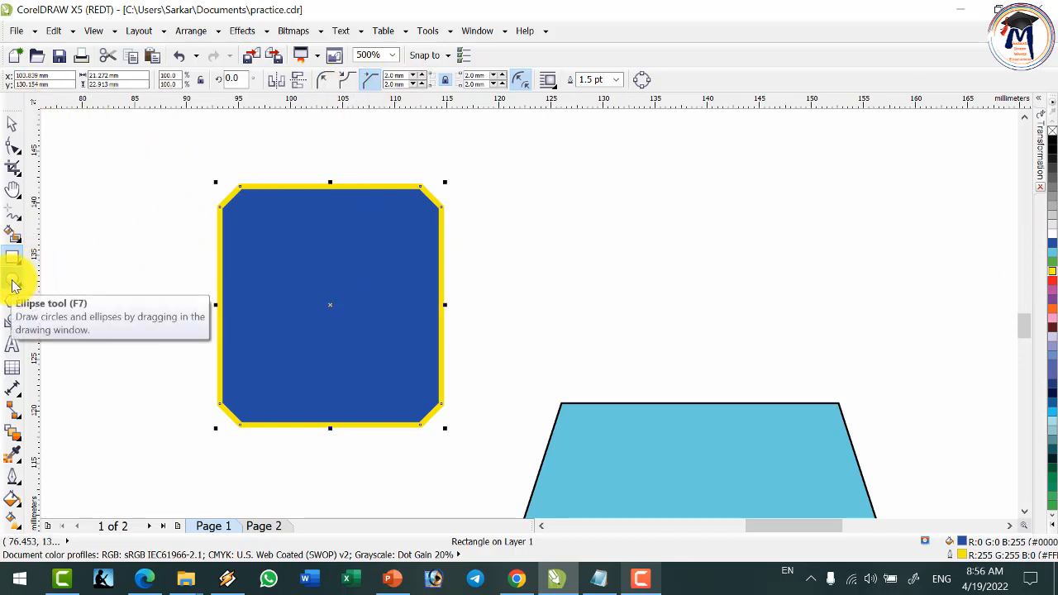
# Step: Draw a tilted rectangle above the trapezoid with the 3-Point Rectangle tool, about 16 mm wide and 19 mm high overall
pyautogui.click(18, 264)
pyautogui.click(17, 284)
pyautogui.click(18, 263)
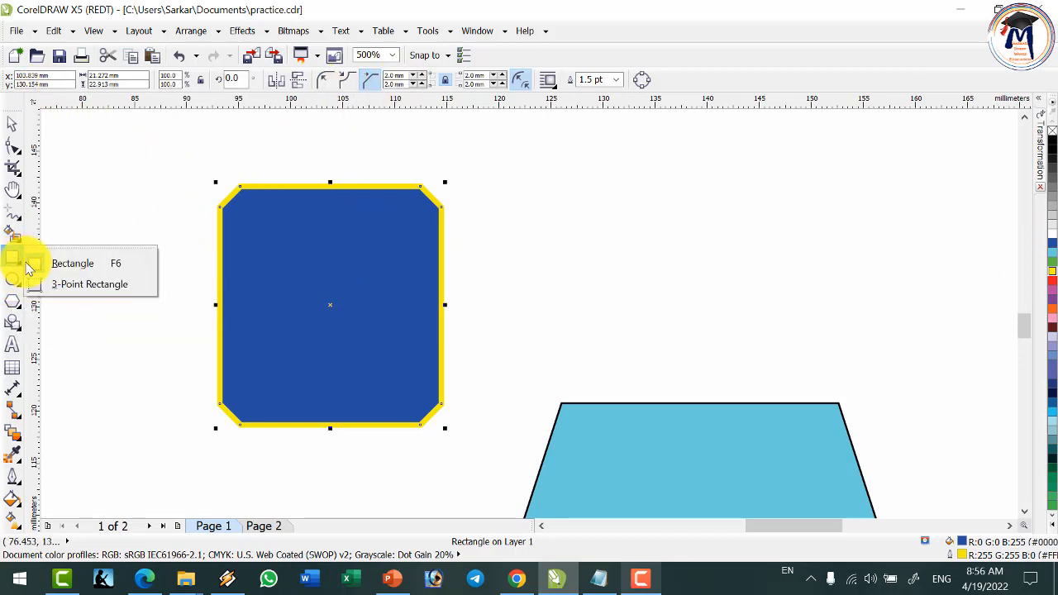
pyautogui.click(80, 285)
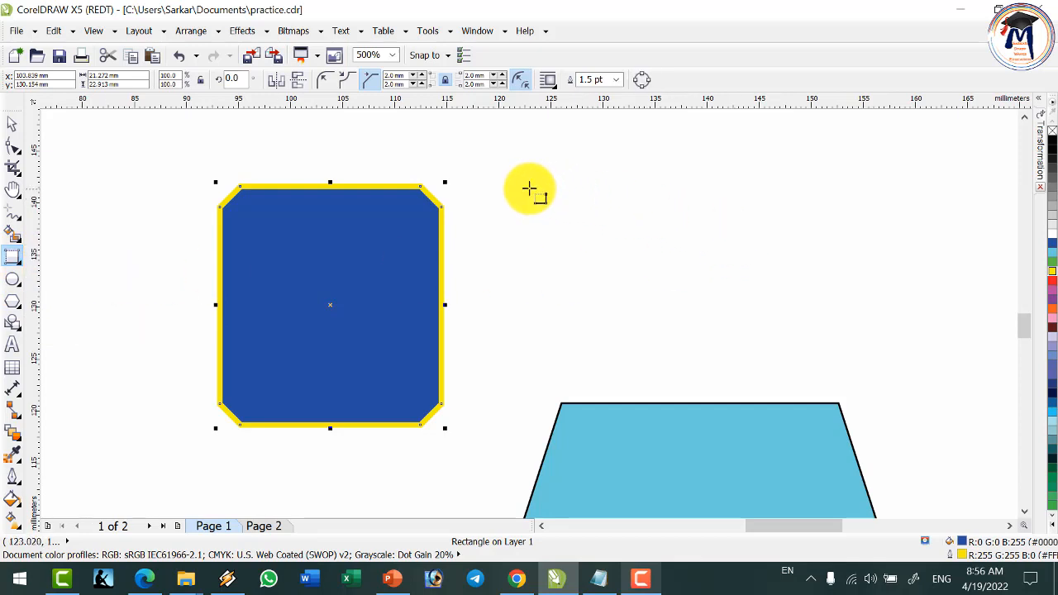
pyautogui.moveTo(528, 189)
pyautogui.mouseDown()
pyautogui.moveTo(567, 240)
pyautogui.moveTo(600, 337)
pyautogui.mouseUp()
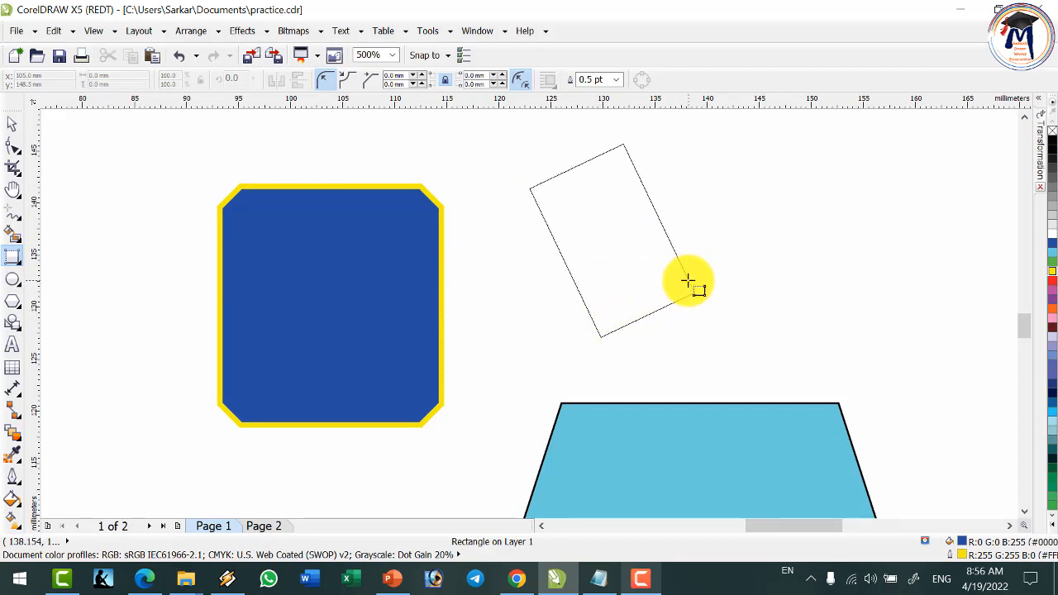
pyautogui.click(687, 281)
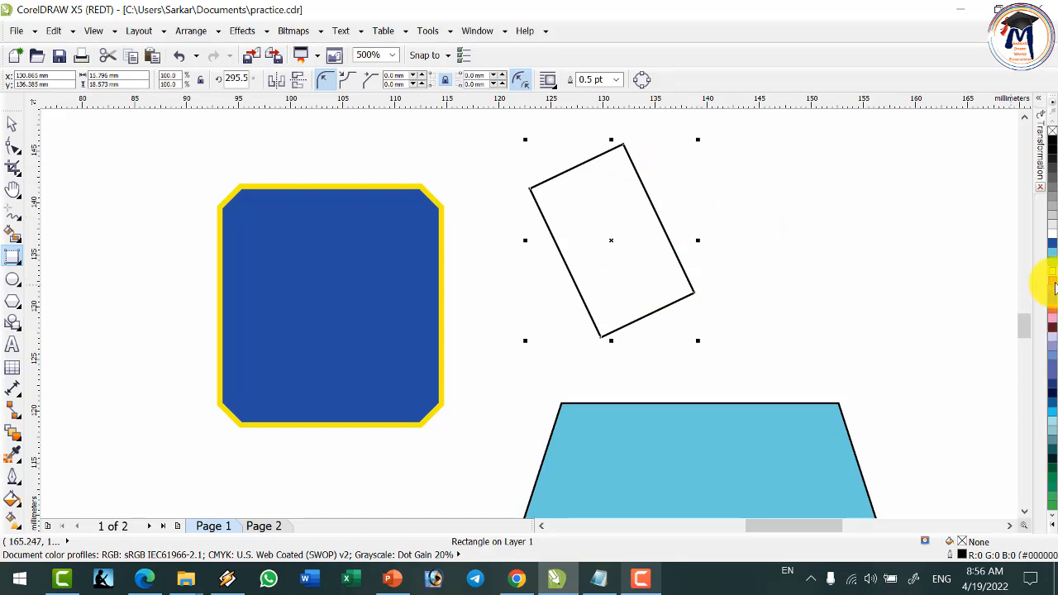
# Step: Fill the tilted rectangle with red and rotate it clockwise to stand nearly upright
pyautogui.click(1051, 283)
pyautogui.click(12, 124)
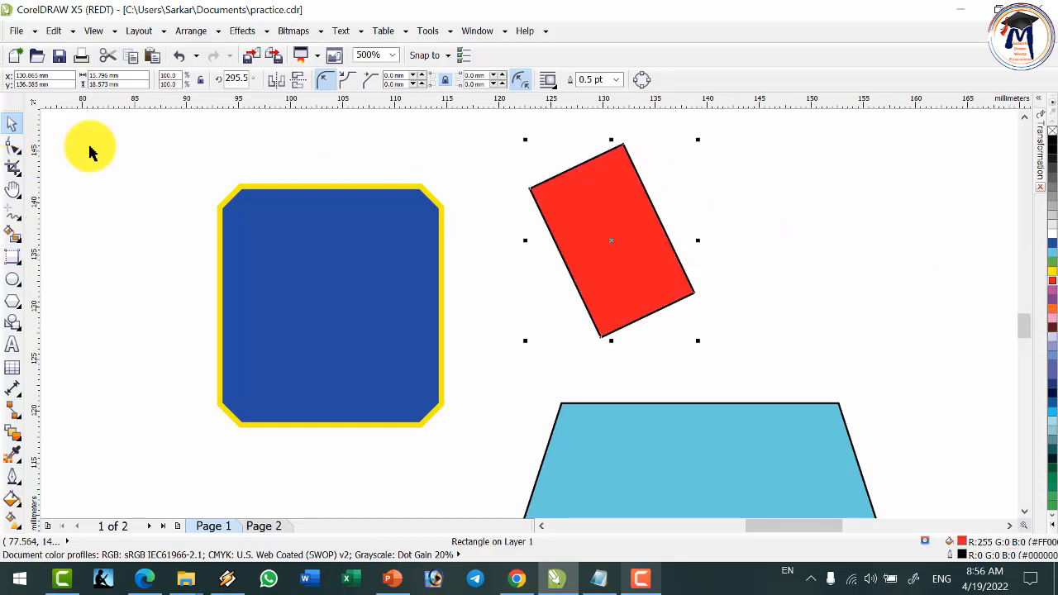
pyautogui.click(631, 204)
pyautogui.moveTo(699, 141); pyautogui.dragTo(727, 186)
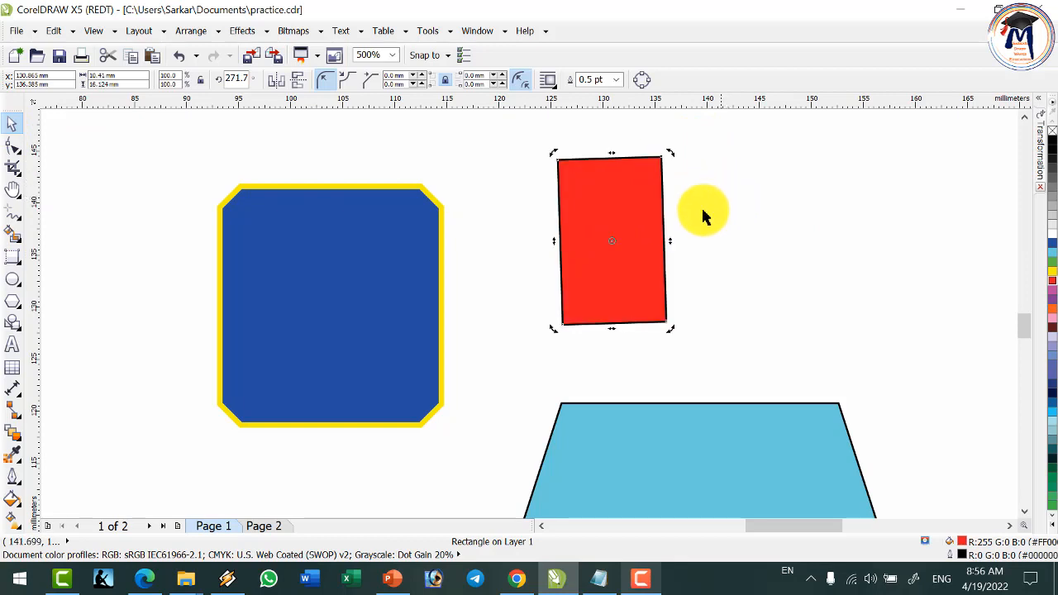
# Step: Draw three slightly tilted 3-point rectangles beyond the red one: about 15 by 11 mm, a long one lower down, and about 15 by 15 mm
pyautogui.click(11, 256)
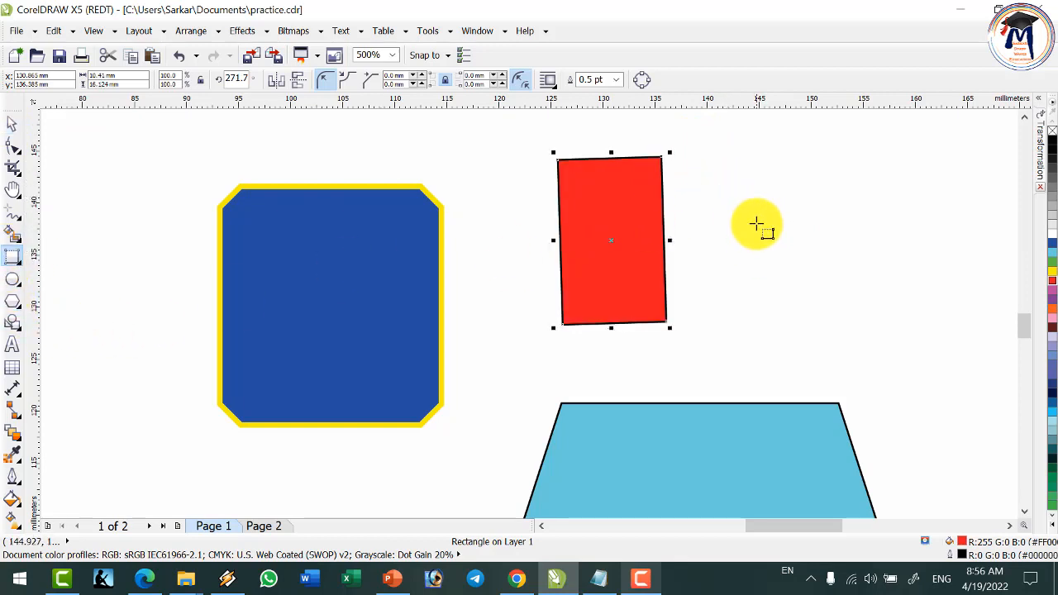
pyautogui.moveTo(756, 223); pyautogui.dragTo(897, 321)
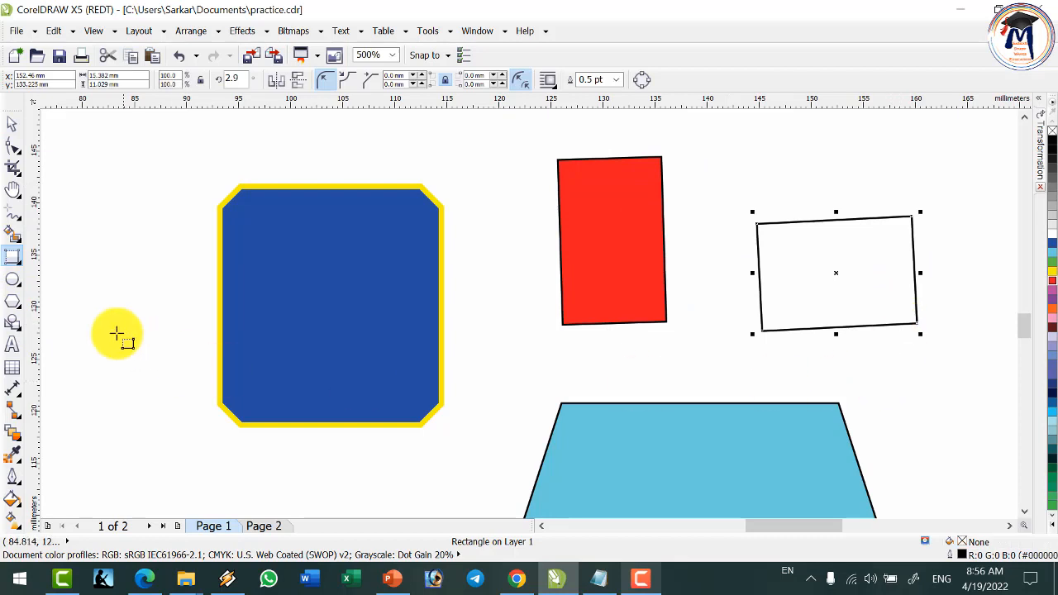
pyautogui.scroll(-4, 361, 371)
pyautogui.scroll(4, 375, 454)
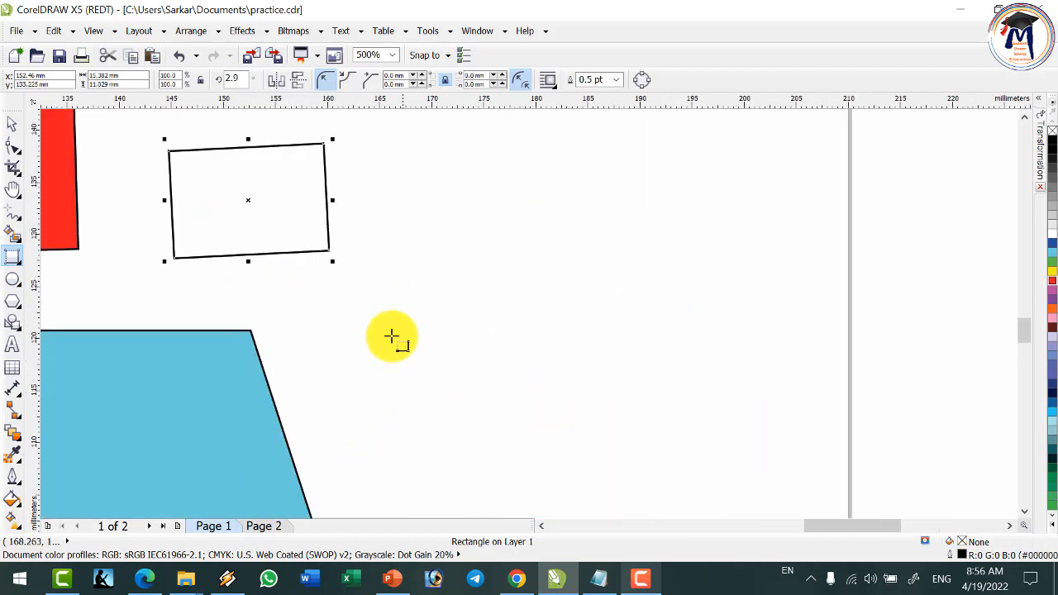
pyautogui.moveTo(390, 325); pyautogui.dragTo(696, 447)
pyautogui.moveTo(534, 224); pyautogui.dragTo(676, 278)
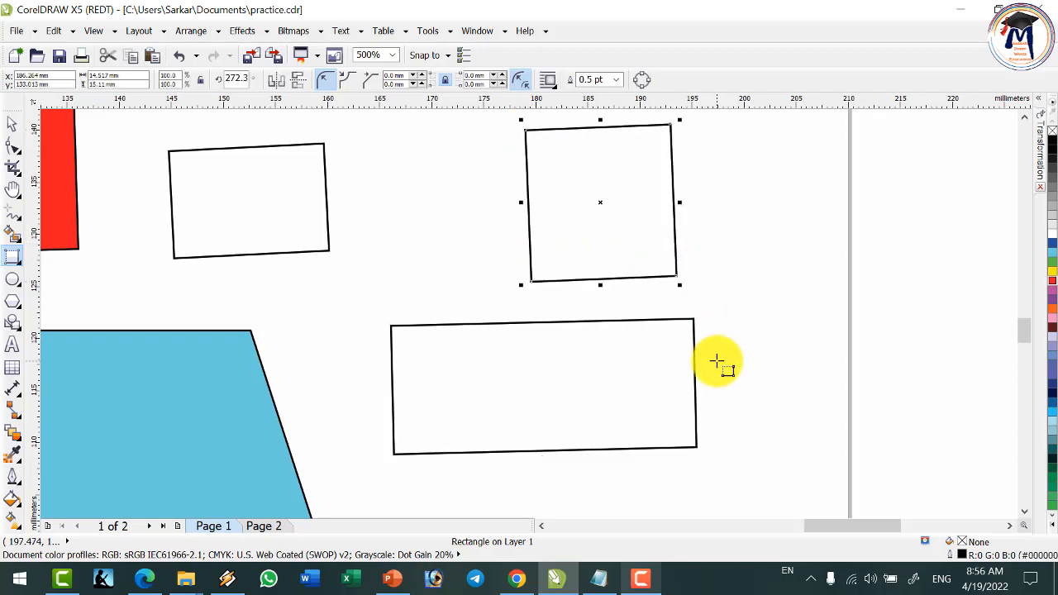
pyautogui.scroll(-3, 649, 173)
pyautogui.scroll(3, 641, 165)
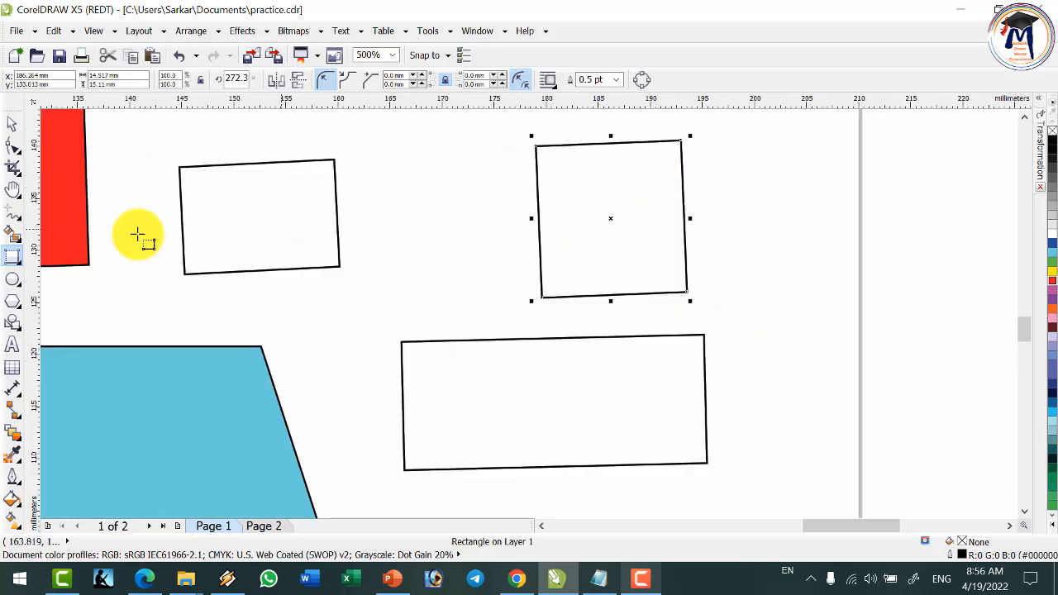
# Step: Draw a 3-point rectangle about 12 mm wide and 15 mm high overall, between the two upper unfilled rectangles
pyautogui.click(14, 257)
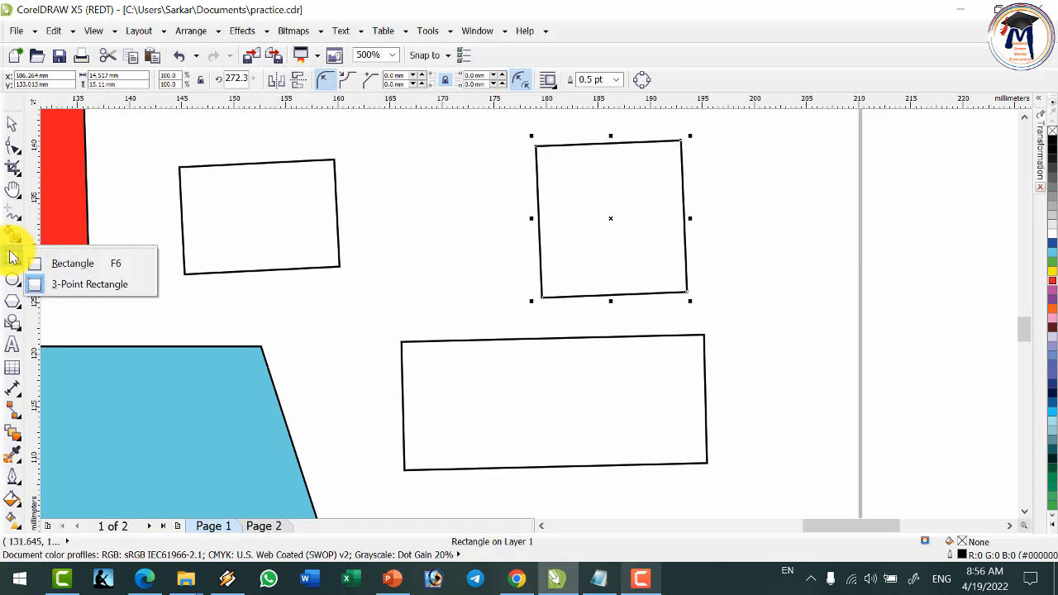
pyautogui.click(62, 286)
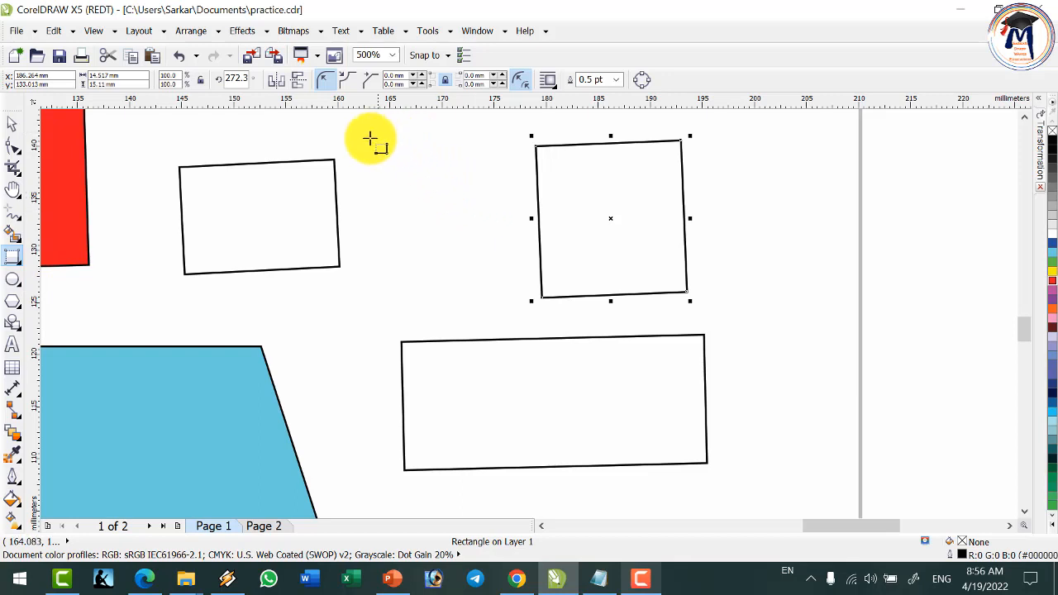
pyautogui.moveTo(370, 141); pyautogui.dragTo(386, 283)
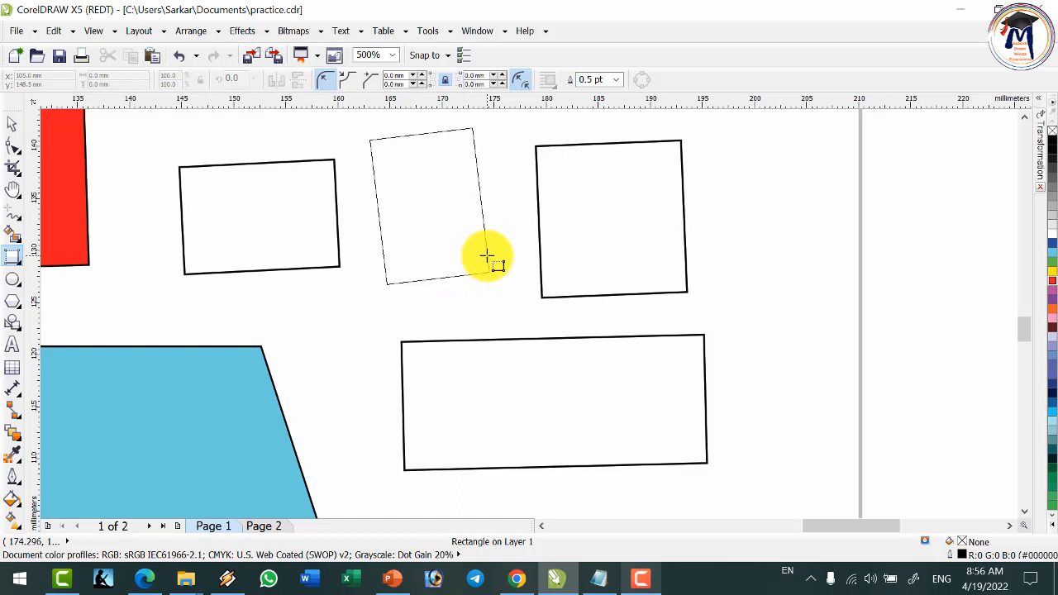
pyautogui.click(488, 254)
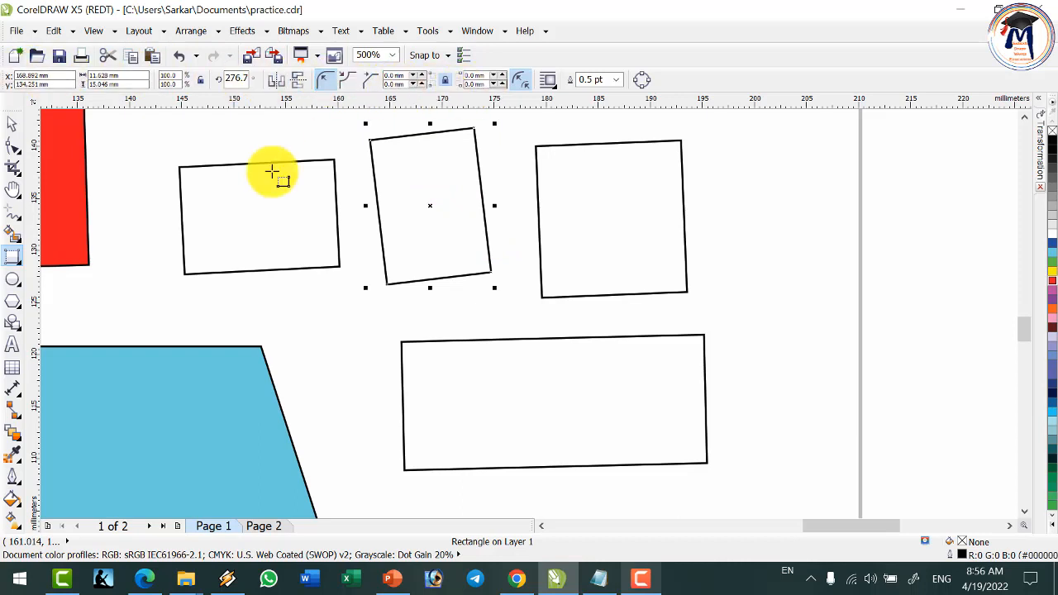
# Step: Try several fill colours on the new 3-point rectangle and leave it light blue
pyautogui.click(1051, 256)
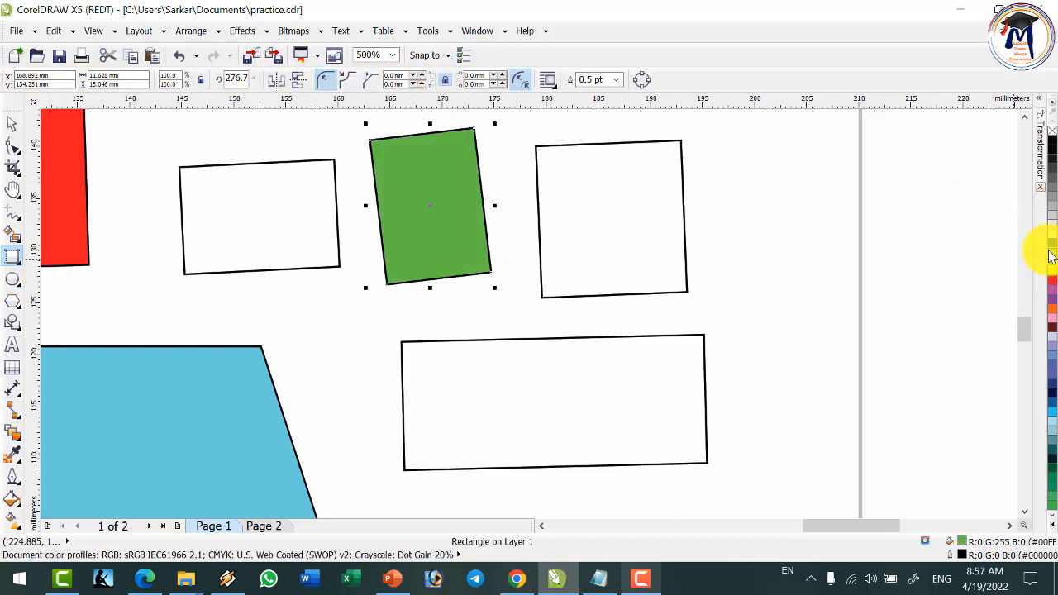
pyautogui.click(1050, 252)
pyautogui.click(1051, 243)
pyautogui.click(1051, 279)
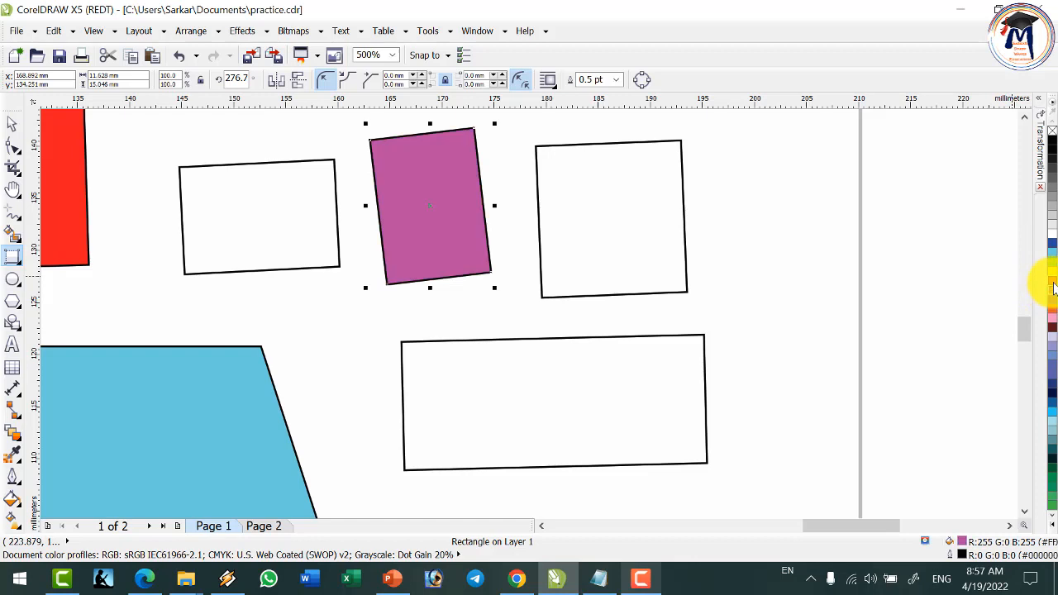
pyautogui.click(1051, 268)
pyautogui.click(1050, 243)
pyautogui.click(1051, 252)
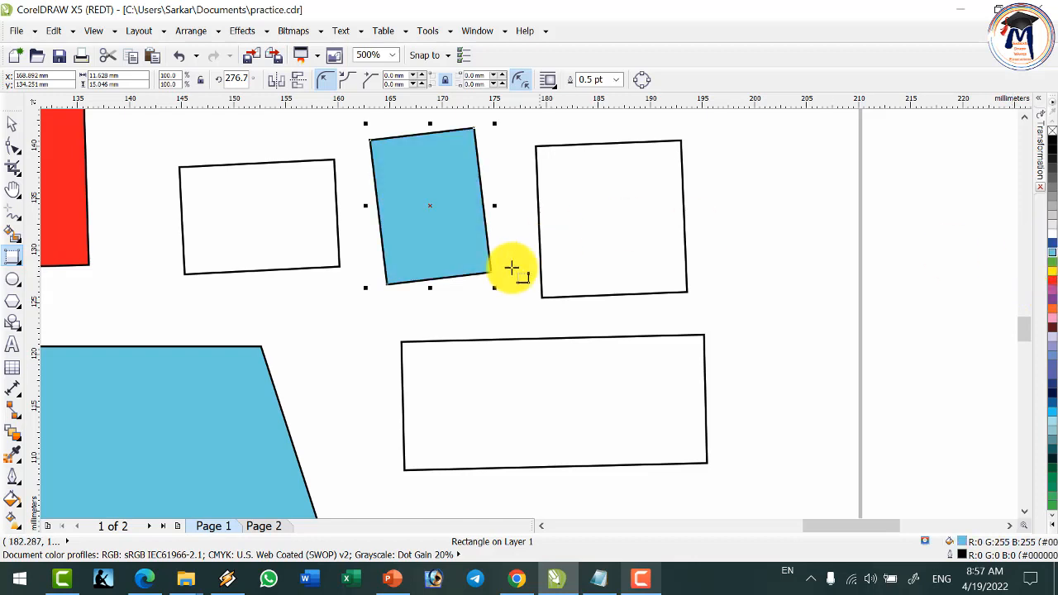
pyautogui.scroll(-4, 557, 288)
pyautogui.scroll(5, 431, 452)
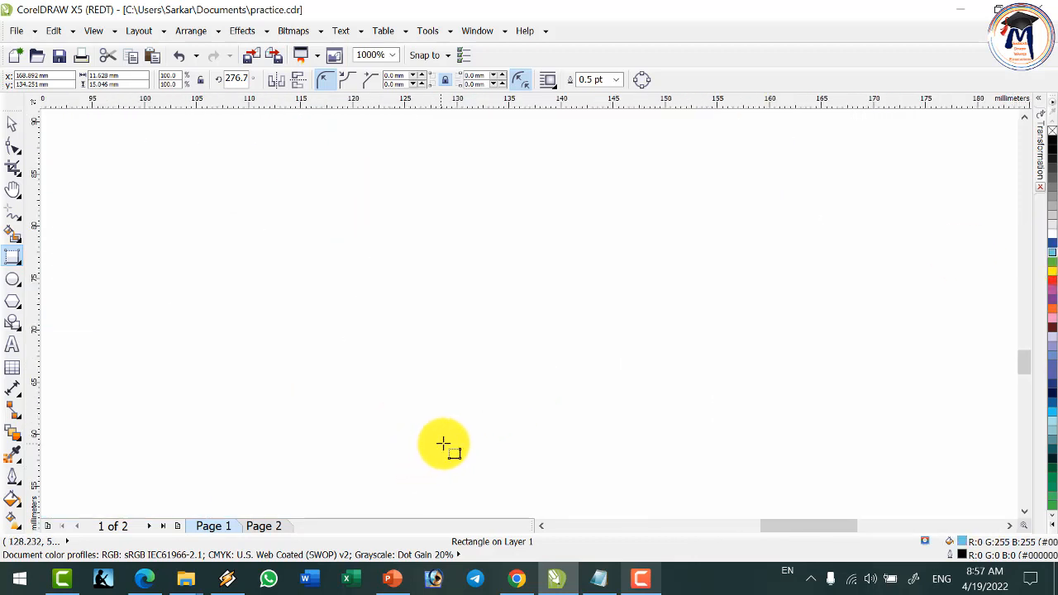
# Step: Draw an ellipse about 21 mm wide and 17 mm high in the empty area below the shapes and fill it with green
pyautogui.scroll(-5, 389, 487)
pyautogui.scroll(5, 358, 483)
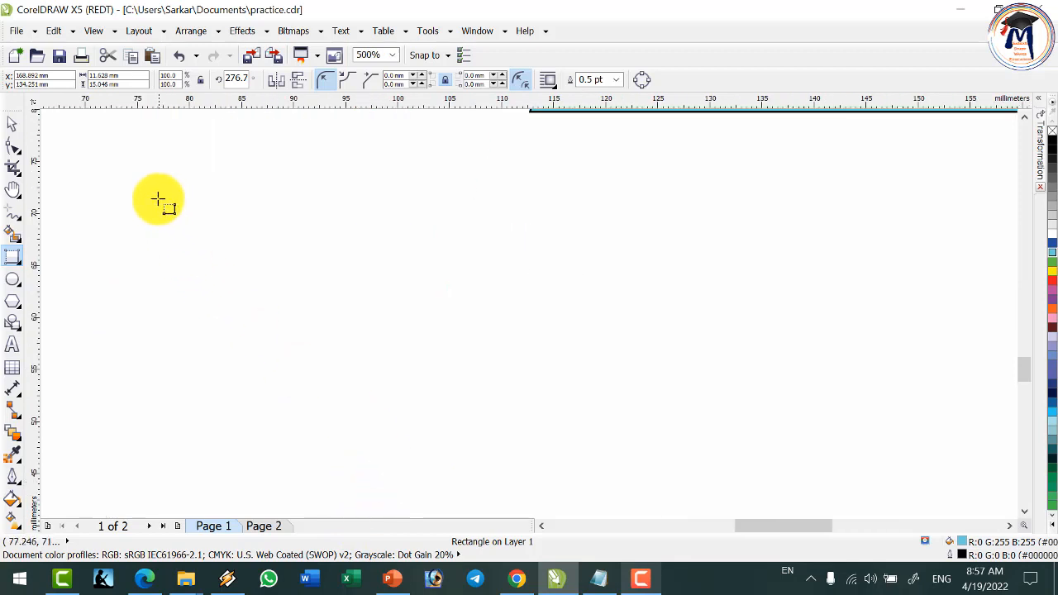
pyautogui.click(18, 281)
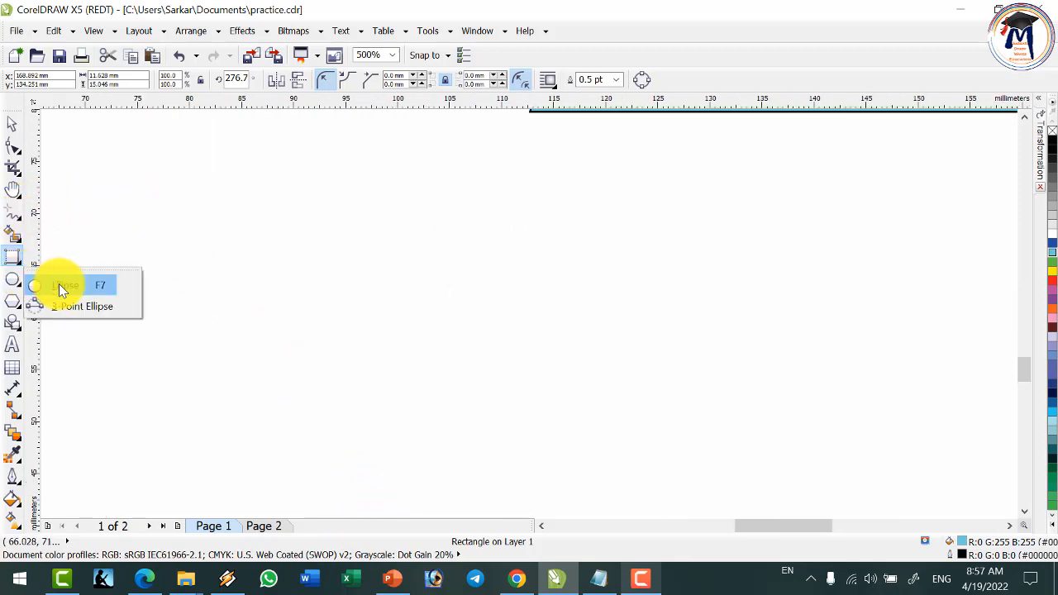
pyautogui.click(61, 285)
pyautogui.moveTo(160, 196); pyautogui.dragTo(378, 377)
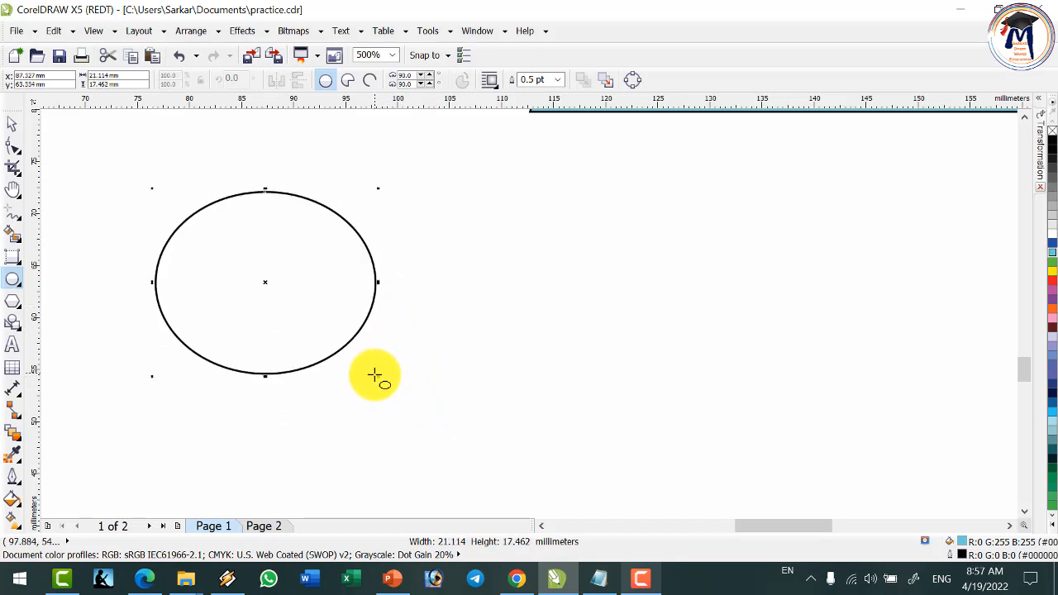
pyautogui.click(1053, 265)
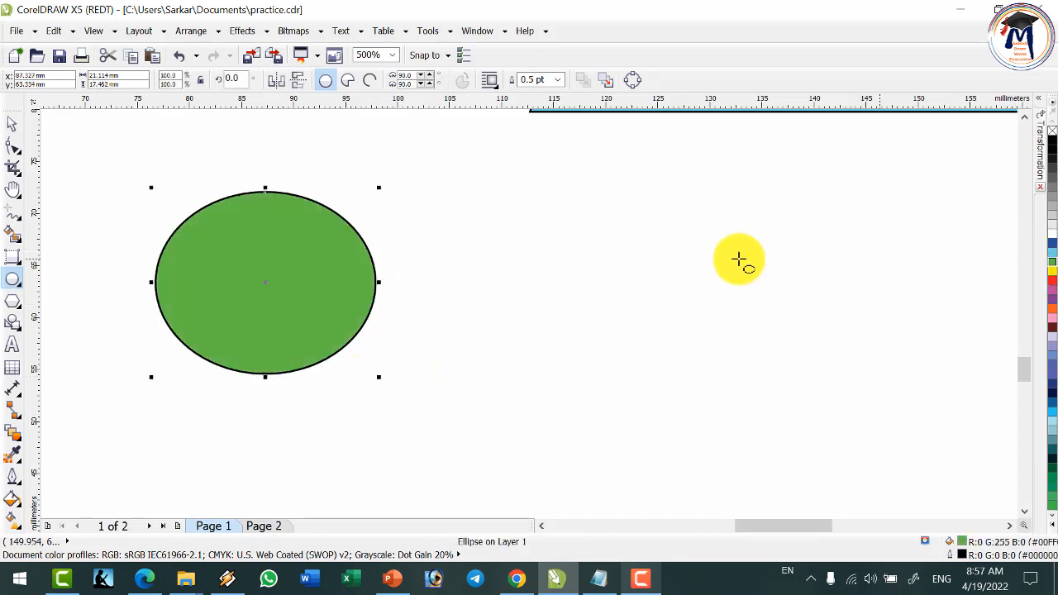
# Step: Draw two circles in a row beside the green ellipse: one about 17 mm across filled with red, one about 15 mm across left unfilled
pyautogui.click(15, 287)
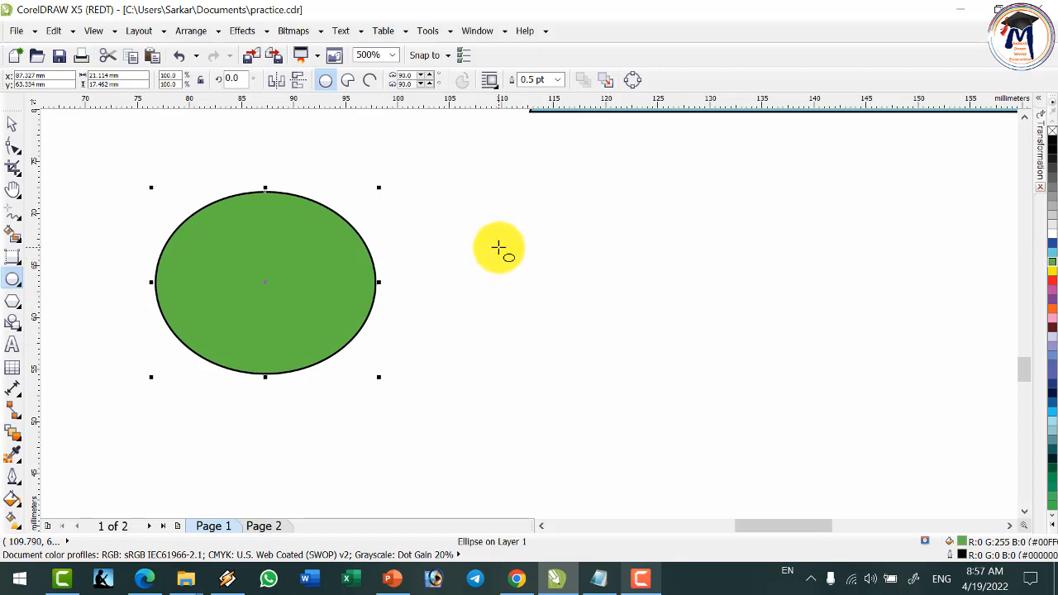
pyautogui.moveTo(450, 203); pyautogui.dragTo(573, 378)
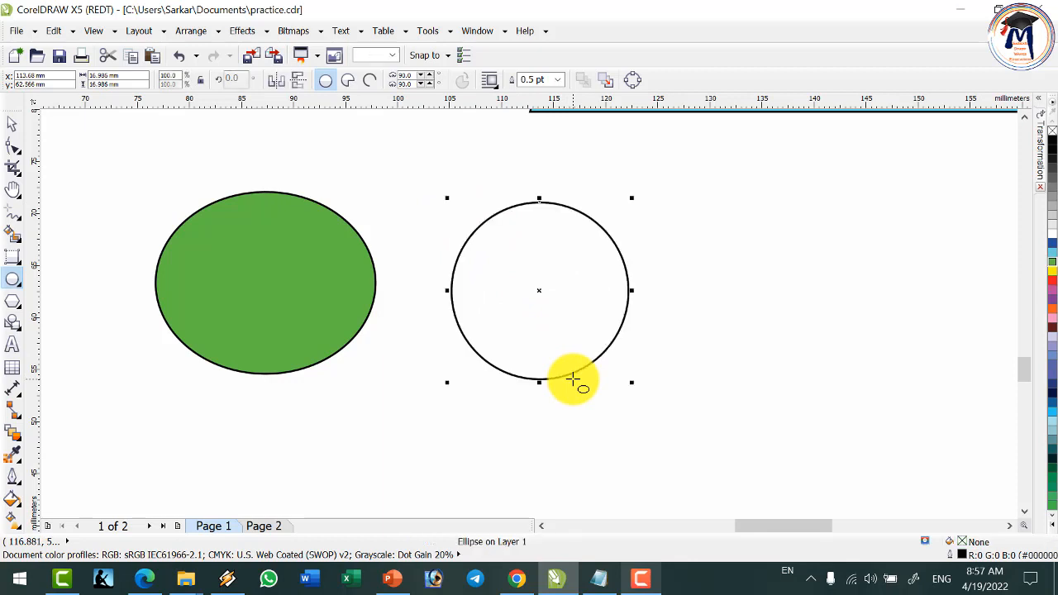
pyautogui.click(1051, 253)
pyautogui.click(1051, 243)
pyautogui.click(1051, 282)
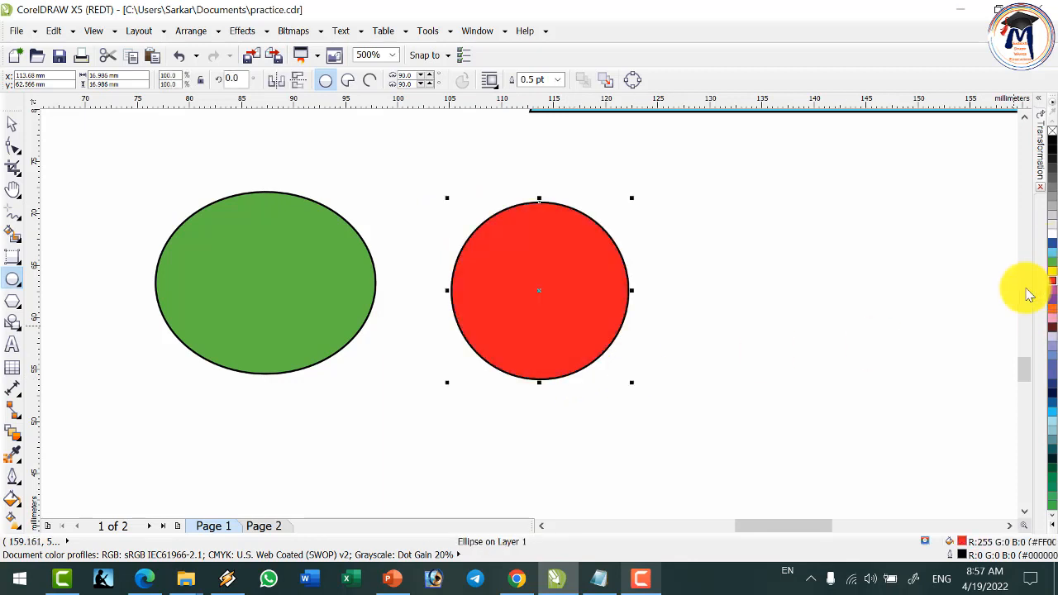
pyautogui.click(721, 215)
pyautogui.moveTo(721, 214); pyautogui.dragTo(842, 363)
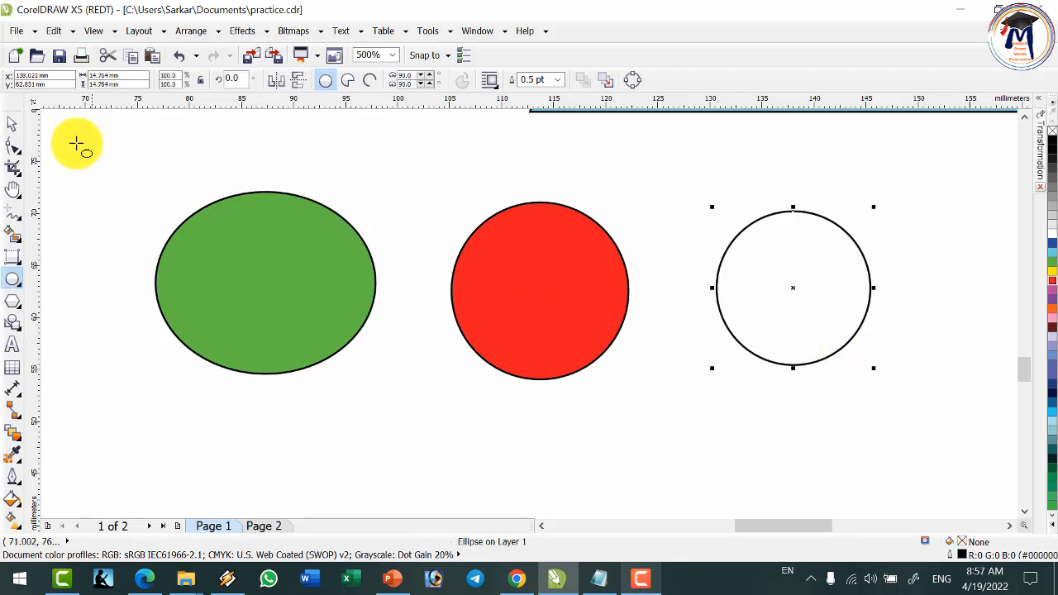
# Step: Add two concentric scaled-down copies inside the red circle: about 12 mm across in white and about 7 mm across in yellow
pyautogui.click(13, 126)
pyautogui.click(524, 240)
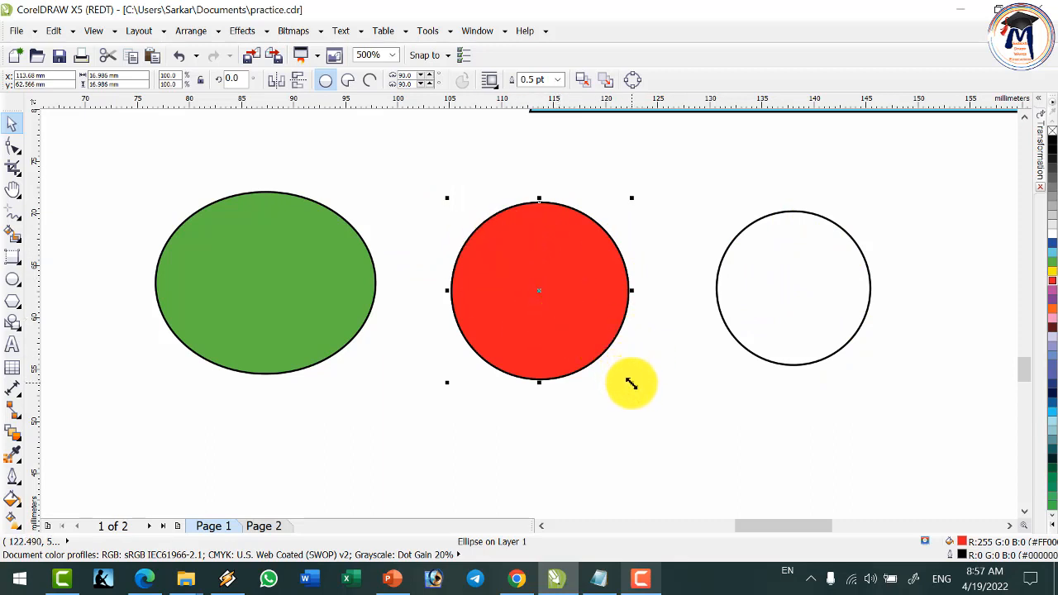
pyautogui.moveTo(605, 363); pyautogui.dragTo(606, 365)
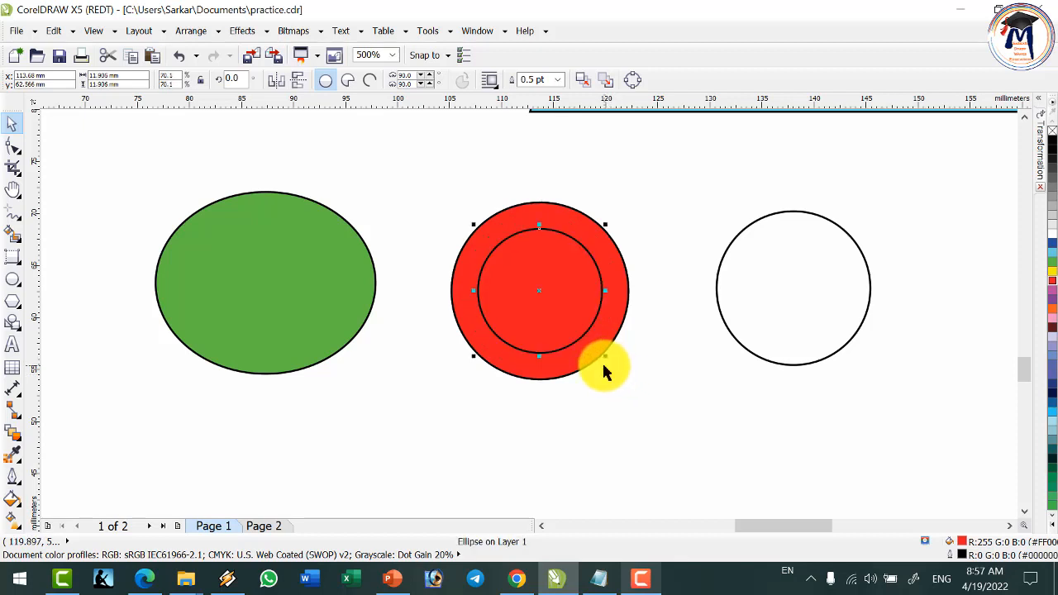
pyautogui.click(1052, 240)
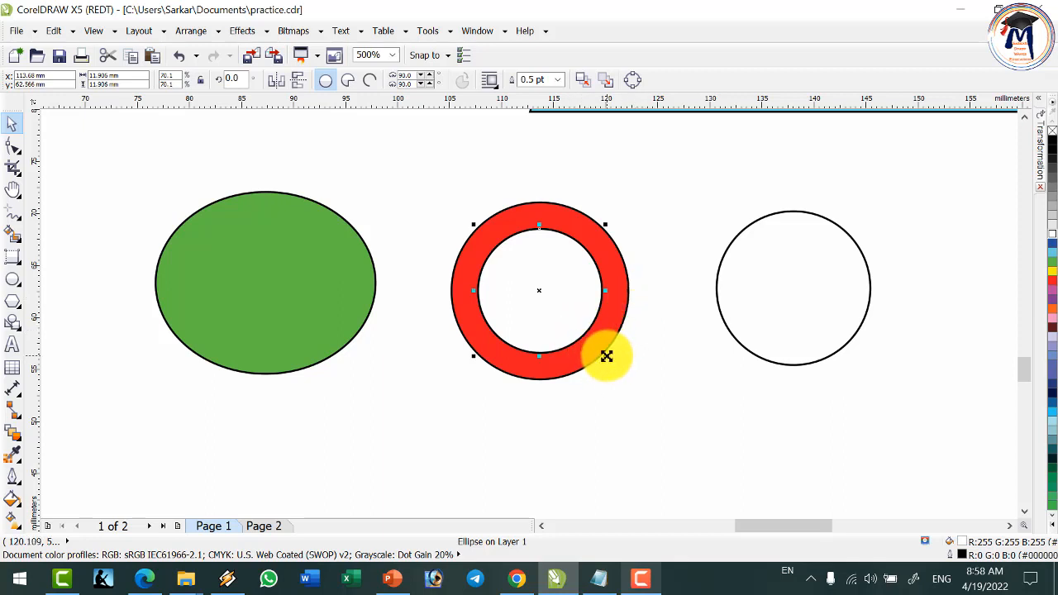
pyautogui.moveTo(603, 355); pyautogui.dragTo(580, 337)
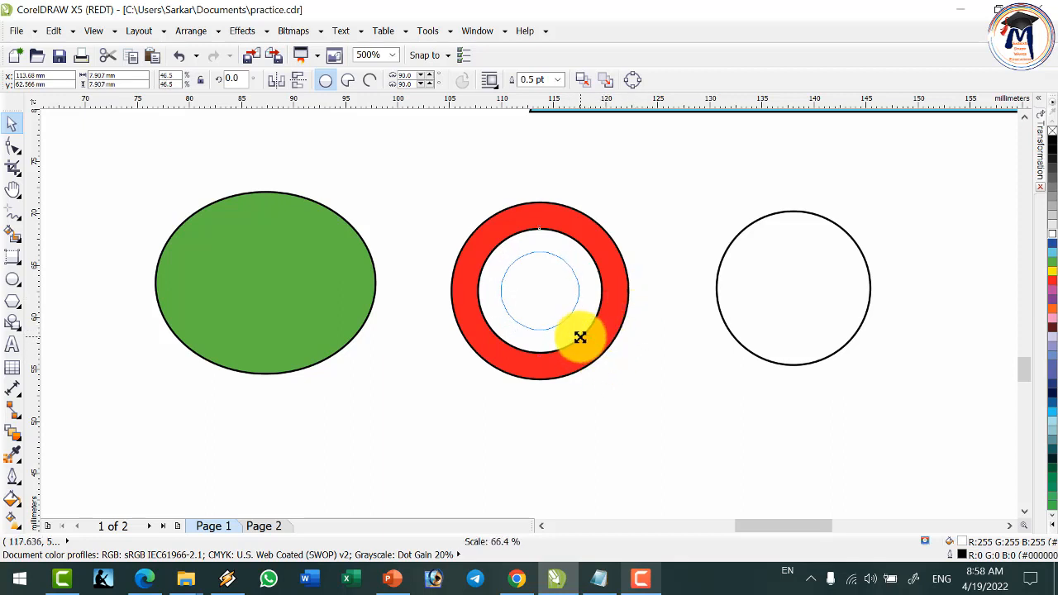
pyautogui.click(1052, 262)
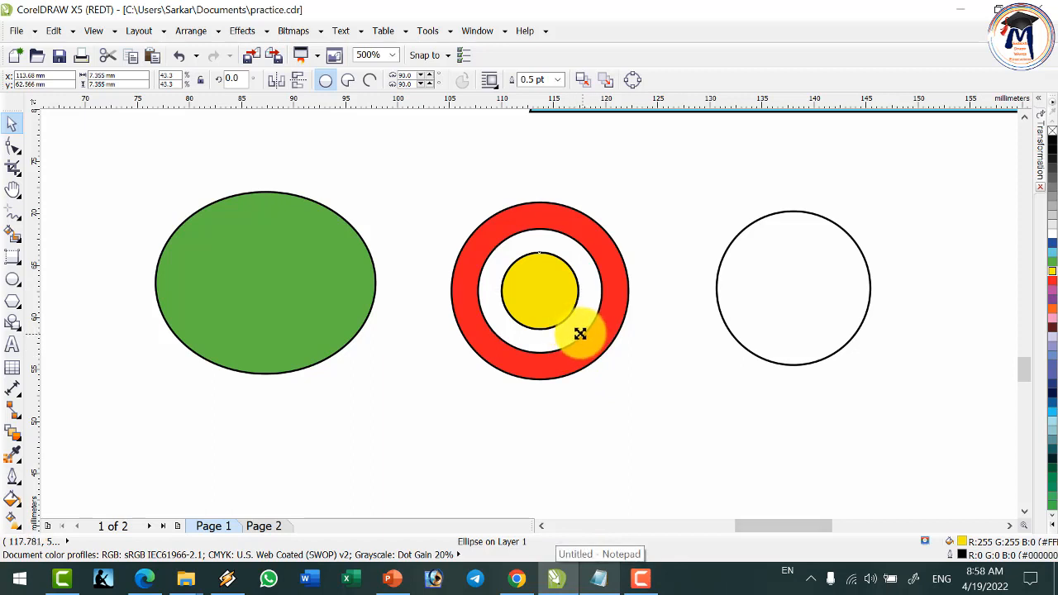
# Step: Add two more concentric copies inside the yellow circle: about 4 mm across in blue and about 1 mm across in white
pyautogui.moveTo(580, 333); pyautogui.dragTo(570, 319)
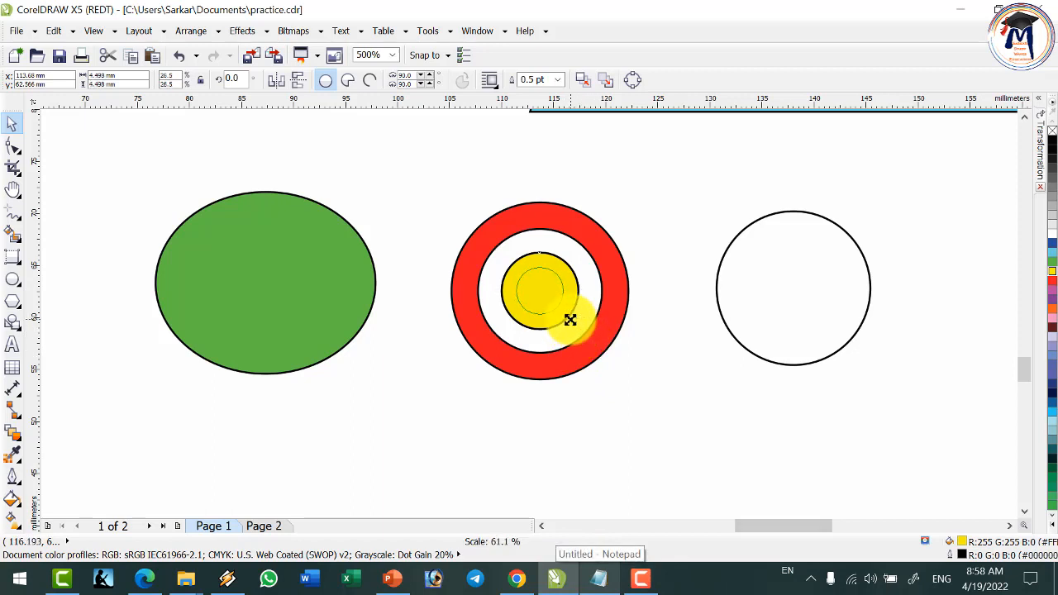
pyautogui.click(1052, 253)
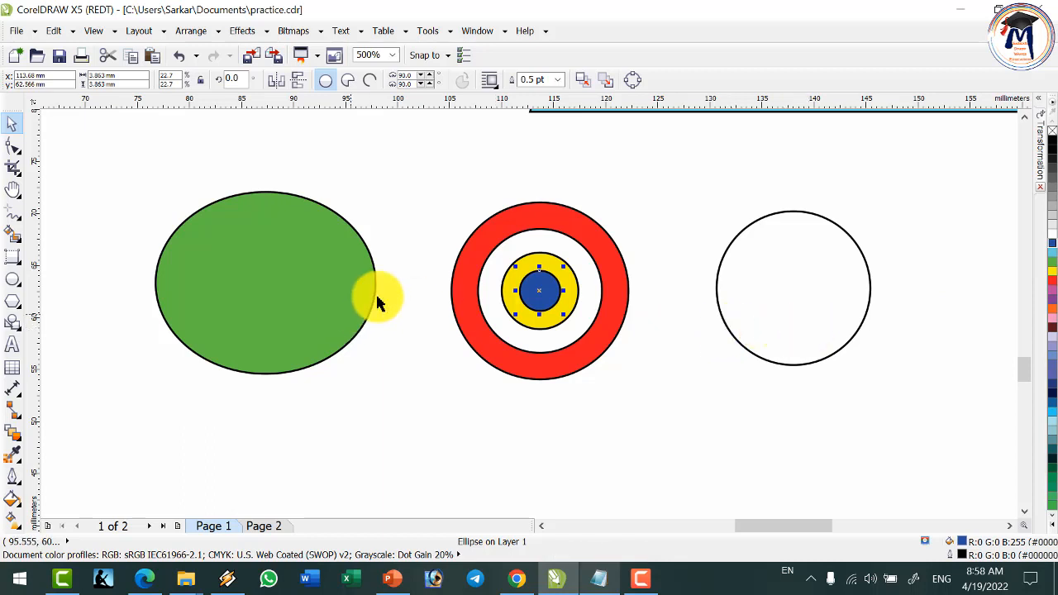
pyautogui.click(548, 302)
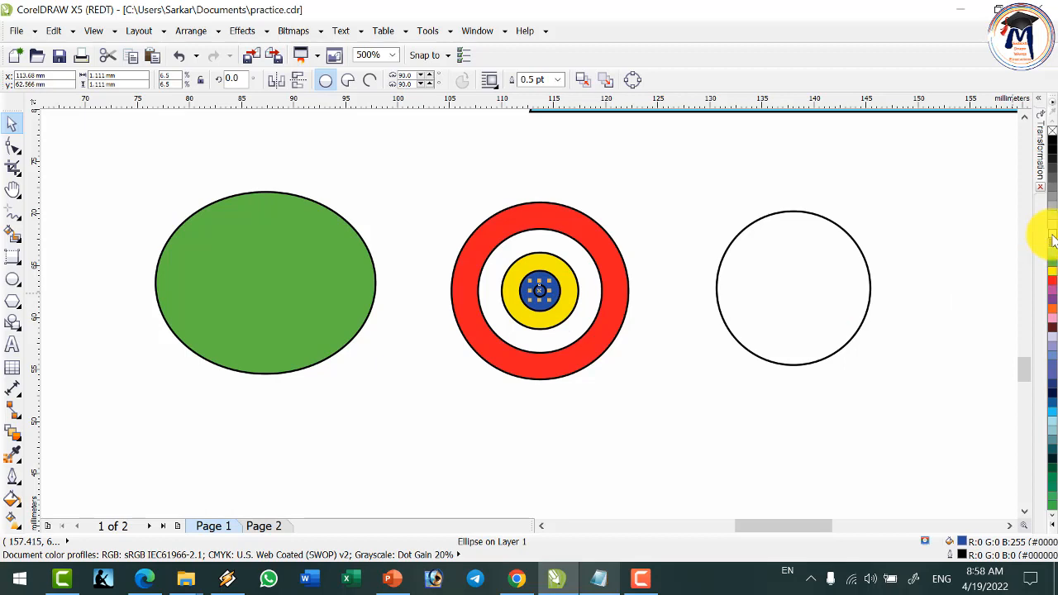
pyautogui.click(1052, 239)
pyautogui.click(668, 362)
pyautogui.scroll(2, 594, 322)
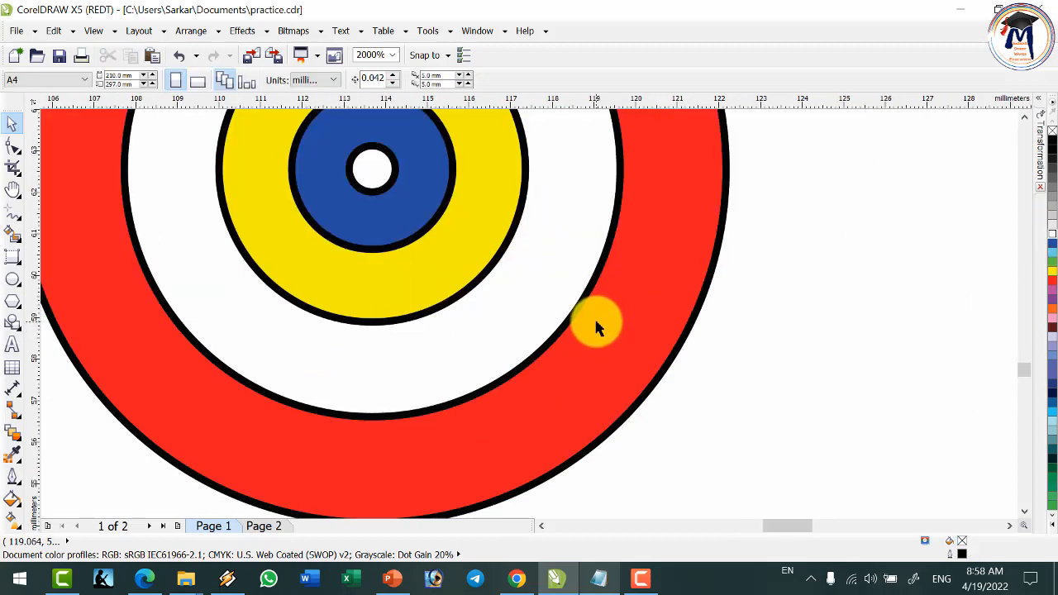
pyautogui.scroll(-1, 593, 322)
pyautogui.scroll(-1, 584, 335)
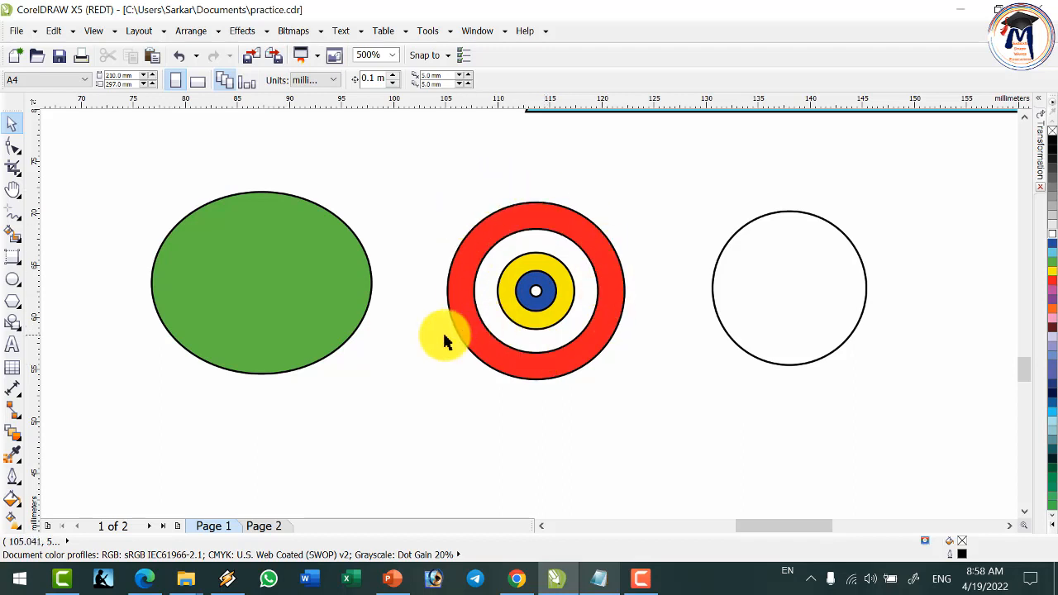
# Step: Shrink the unfilled circle about its centre to about 8 mm across and draw another circle about 11 mm across below it
pyautogui.click(713, 285)
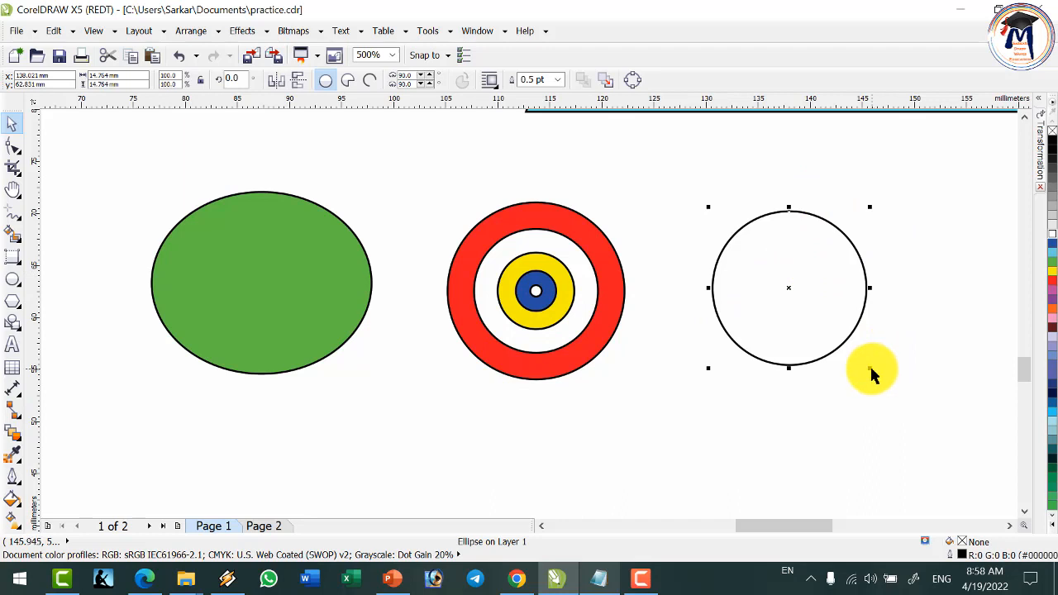
pyautogui.moveTo(869, 370); pyautogui.dragTo(833, 332)
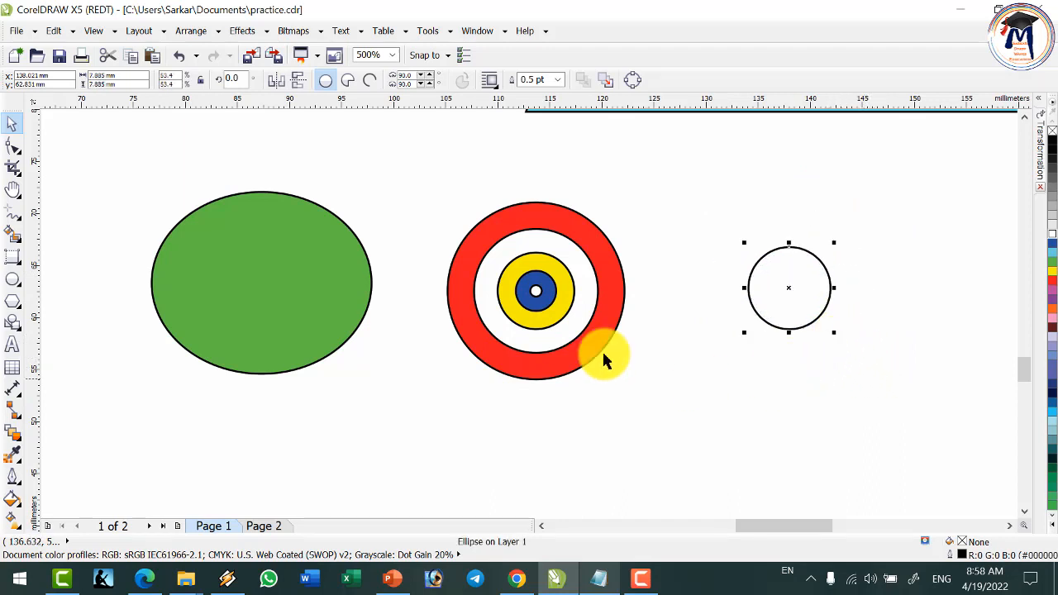
pyautogui.click(20, 283)
pyautogui.moveTo(656, 372); pyautogui.dragTo(767, 465)
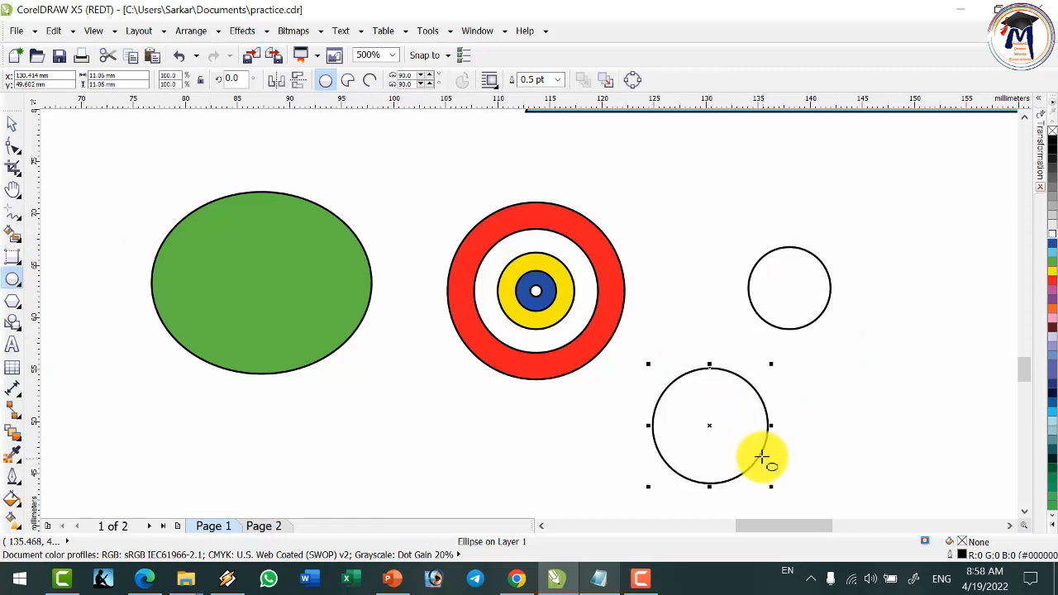
# Step: Draw a tilted 3-point ellipse about 17 mm wide and 11 mm high overall below the green ellipse
pyautogui.click(21, 284)
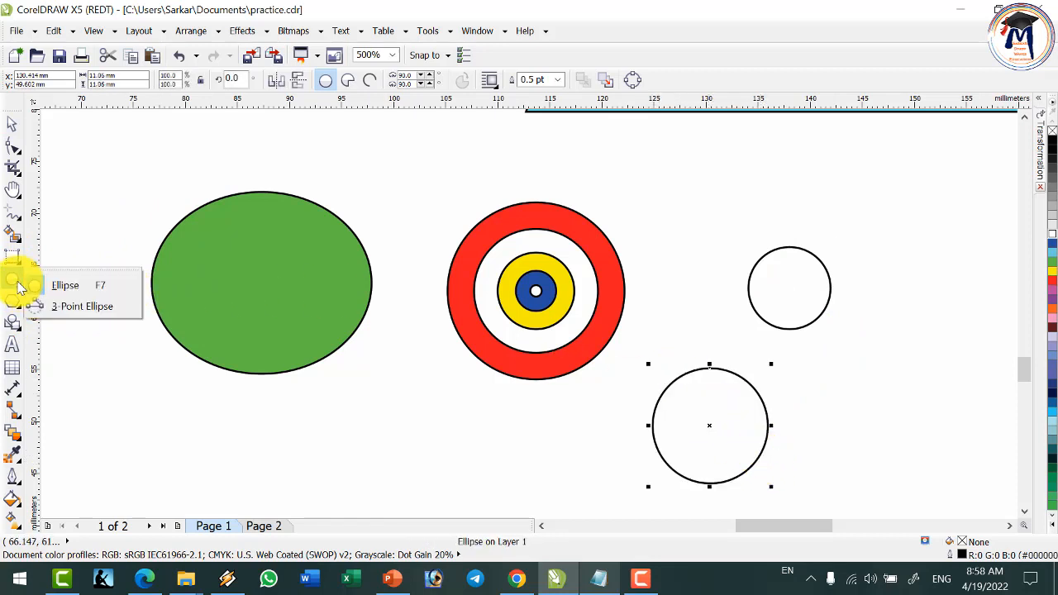
pyautogui.click(50, 307)
pyautogui.scroll(-2, 655, 306)
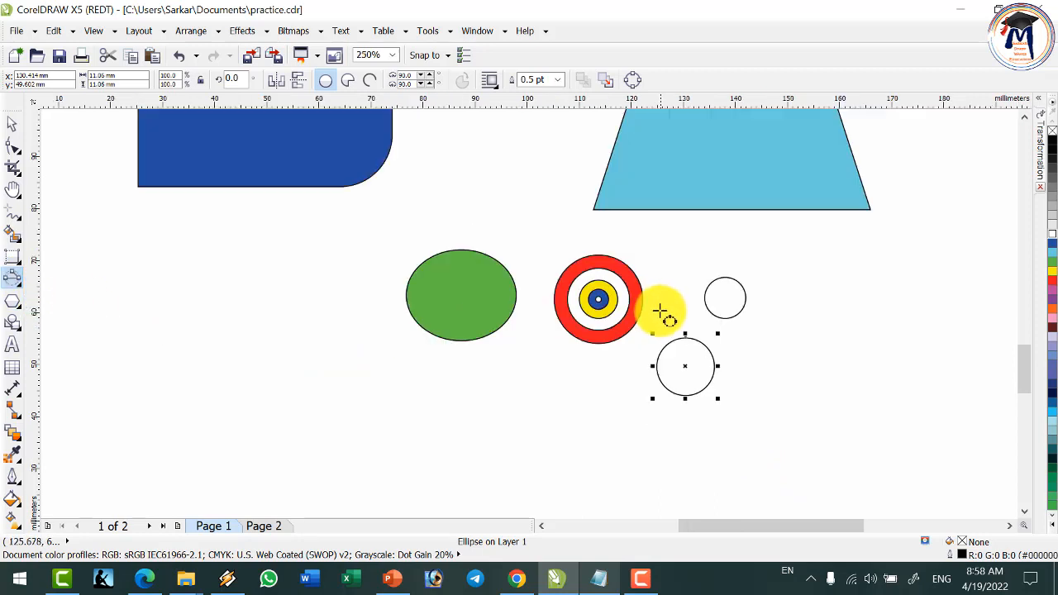
pyautogui.scroll(2, 503, 416)
pyautogui.moveTo(394, 333); pyautogui.dragTo(413, 442)
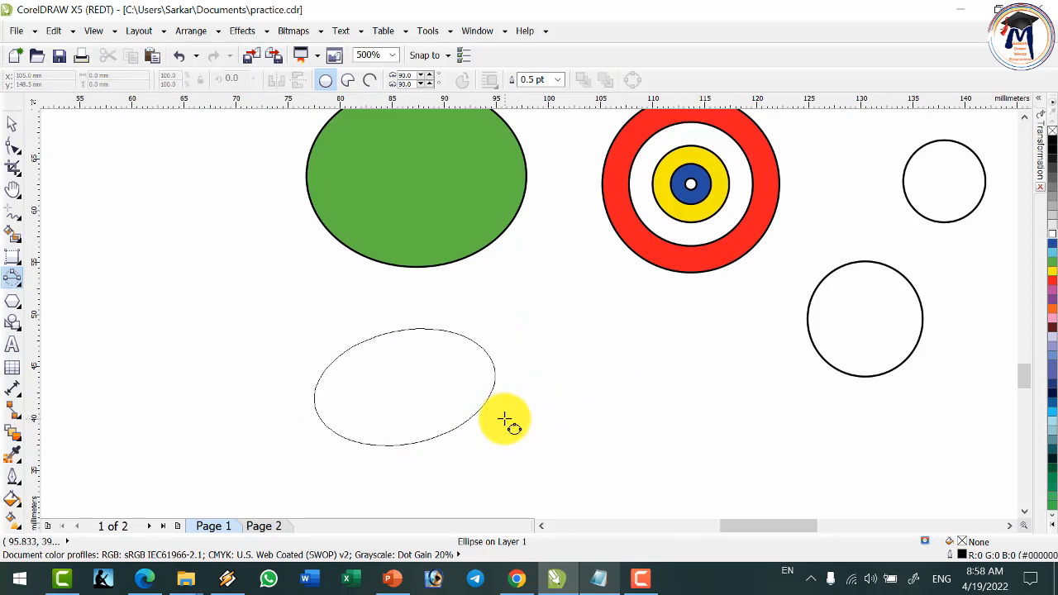
pyautogui.click(504, 421)
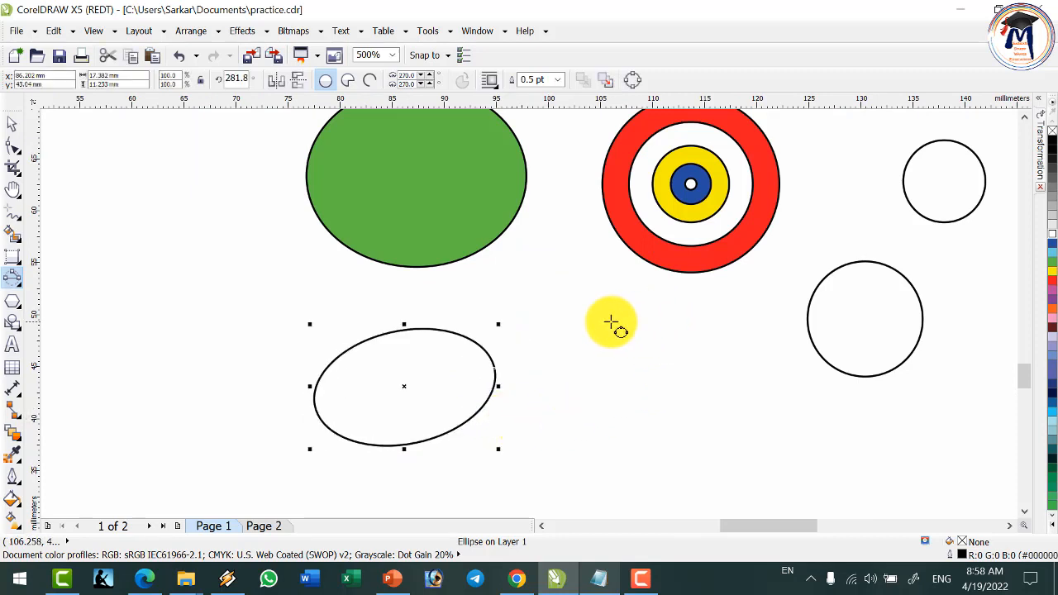
# Step: Draw an upright 3-point ellipse about 8 by 10 mm just below the target rings and fill it with green
pyautogui.moveTo(600, 329); pyautogui.dragTo(680, 327)
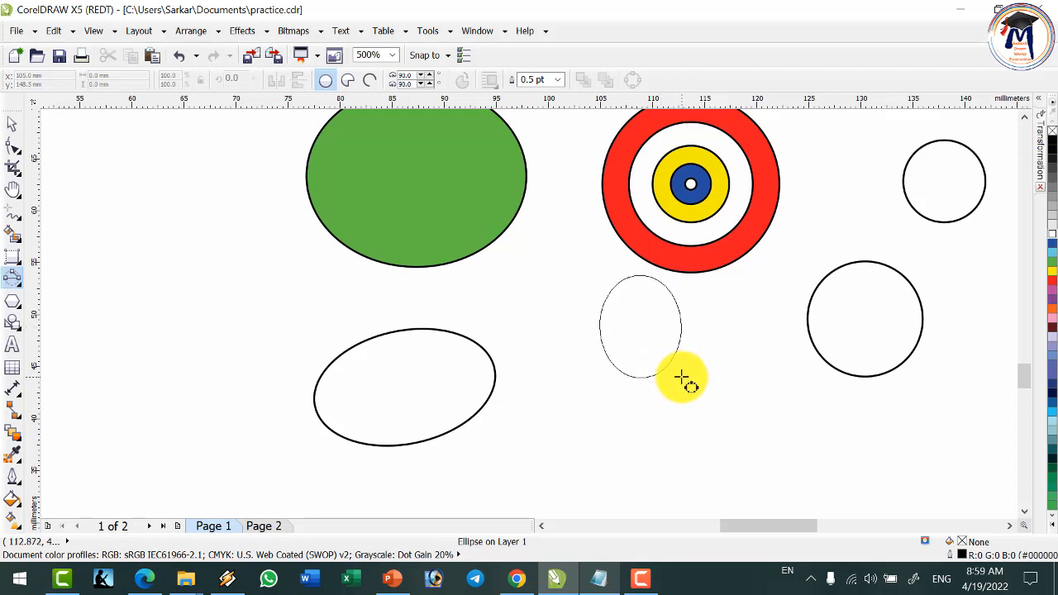
pyautogui.click(681, 379)
pyautogui.click(1048, 276)
pyautogui.click(1053, 263)
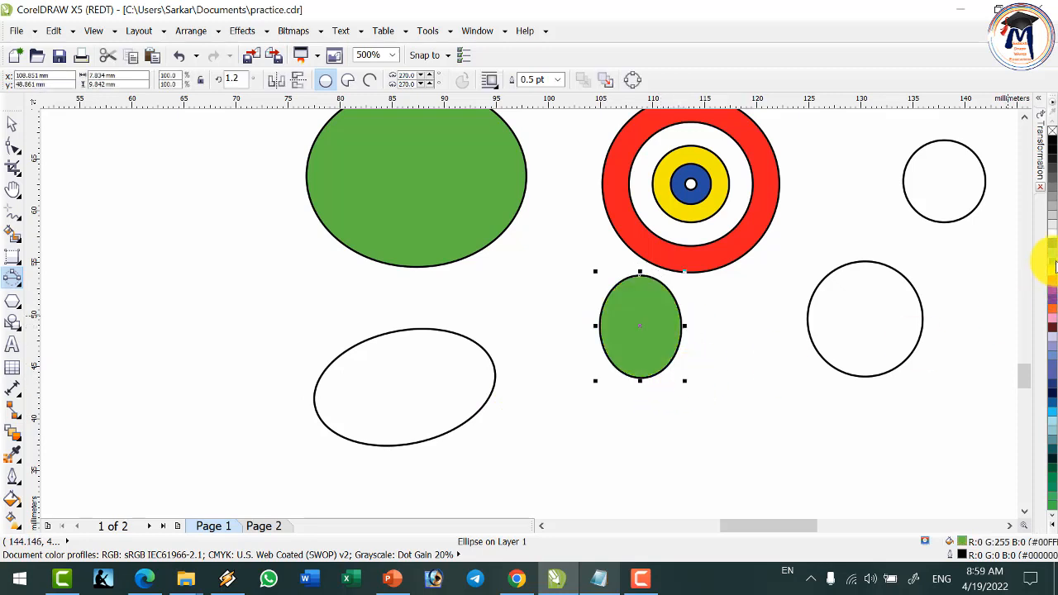
# Step: Give the small upright ellipse a white outline, try red and light blue fills, and leave it filled with blue
pyautogui.click(1053, 240)
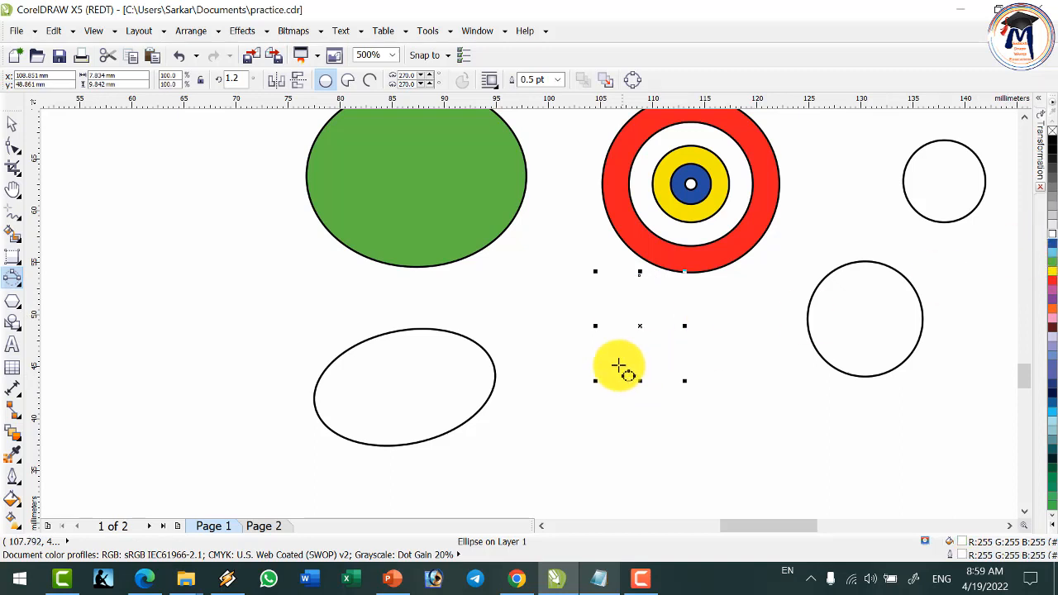
pyautogui.click(1052, 285)
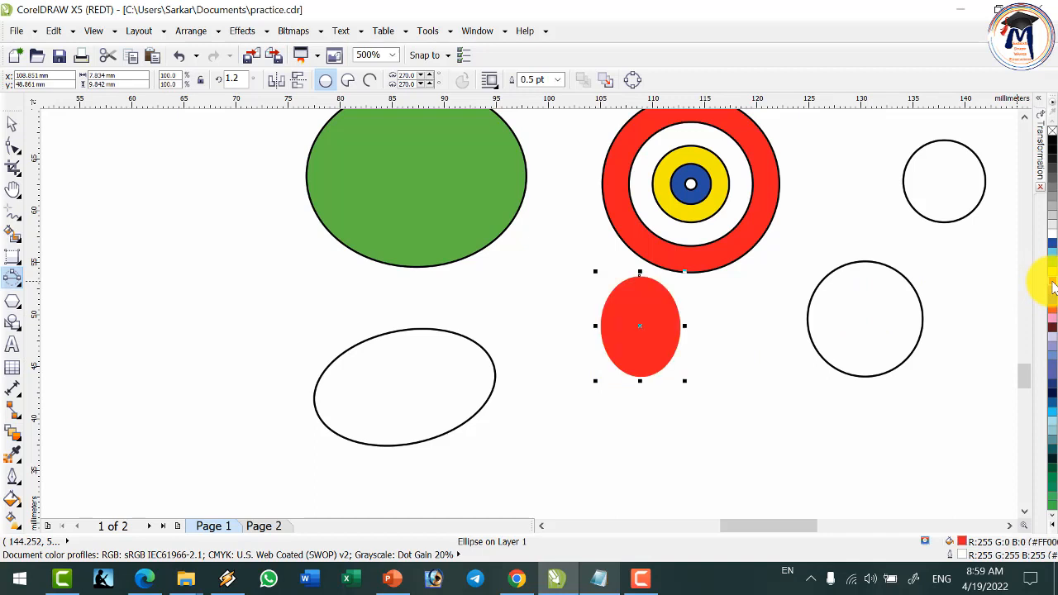
pyautogui.click(1054, 248)
pyautogui.click(1054, 252)
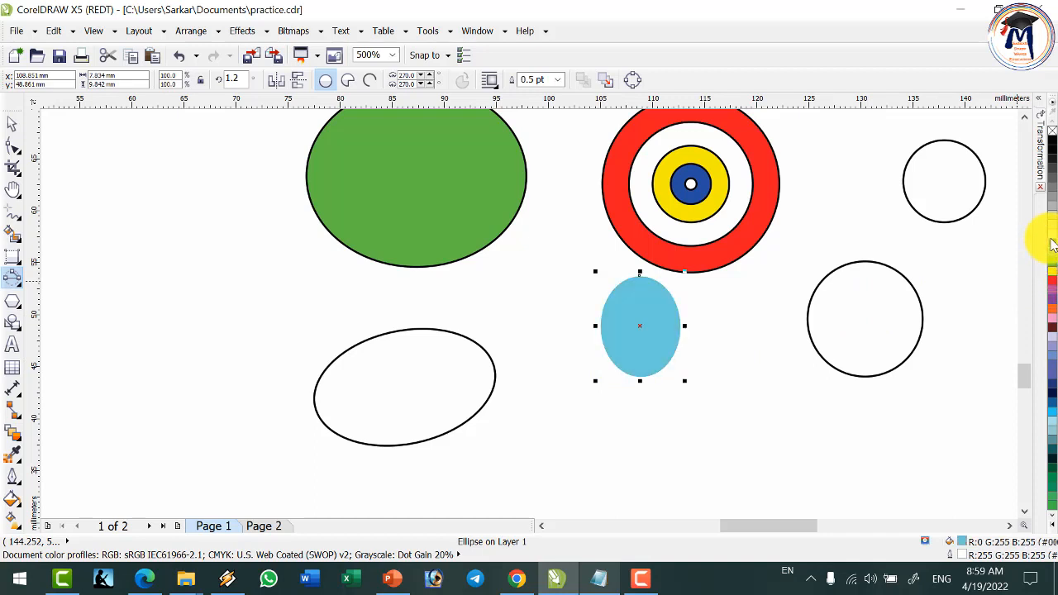
pyautogui.click(1052, 243)
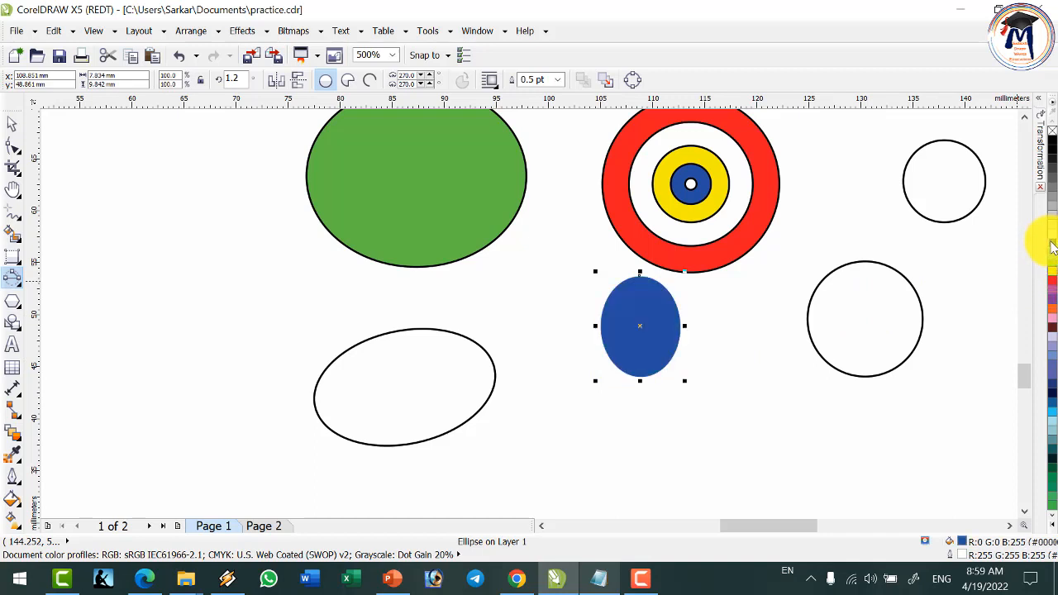
# Step: Draw a circle about 10 mm across with the Ellipse tool, beside the tilted unfilled ellipse on its outer side
pyautogui.click(11, 266)
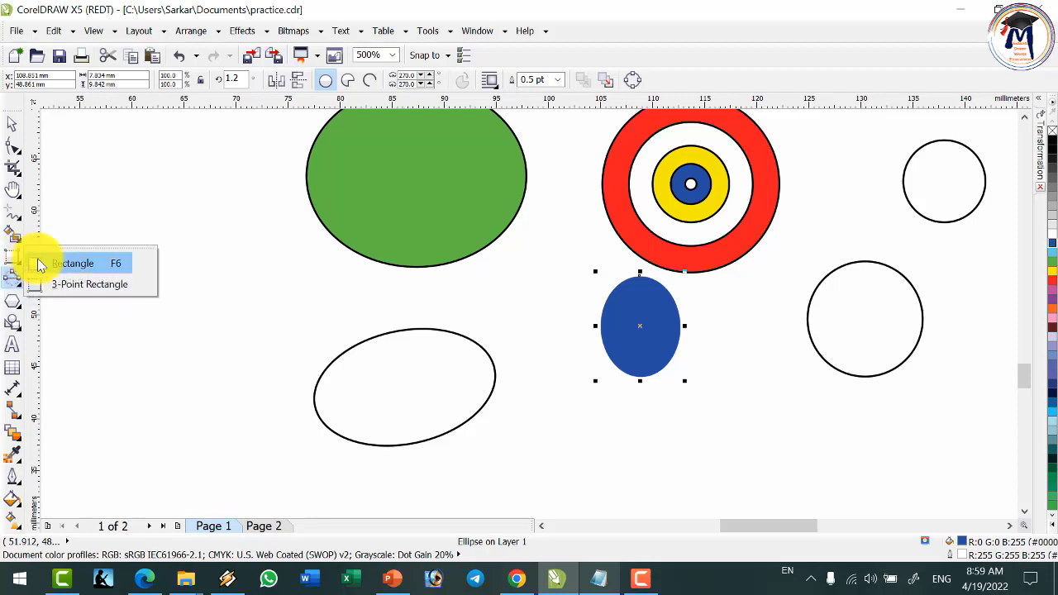
pyautogui.click(39, 263)
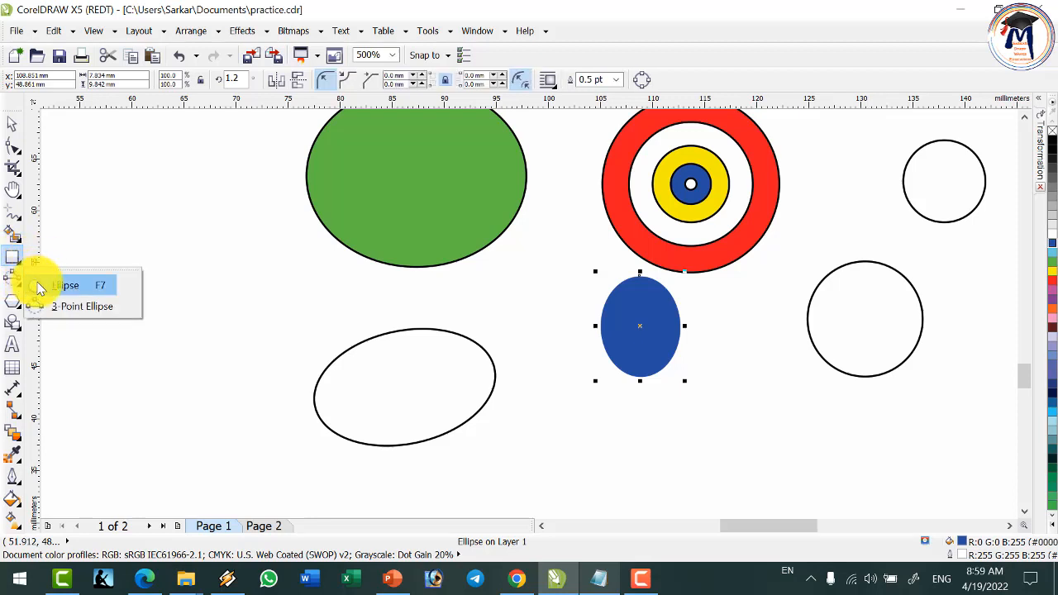
pyautogui.click(37, 284)
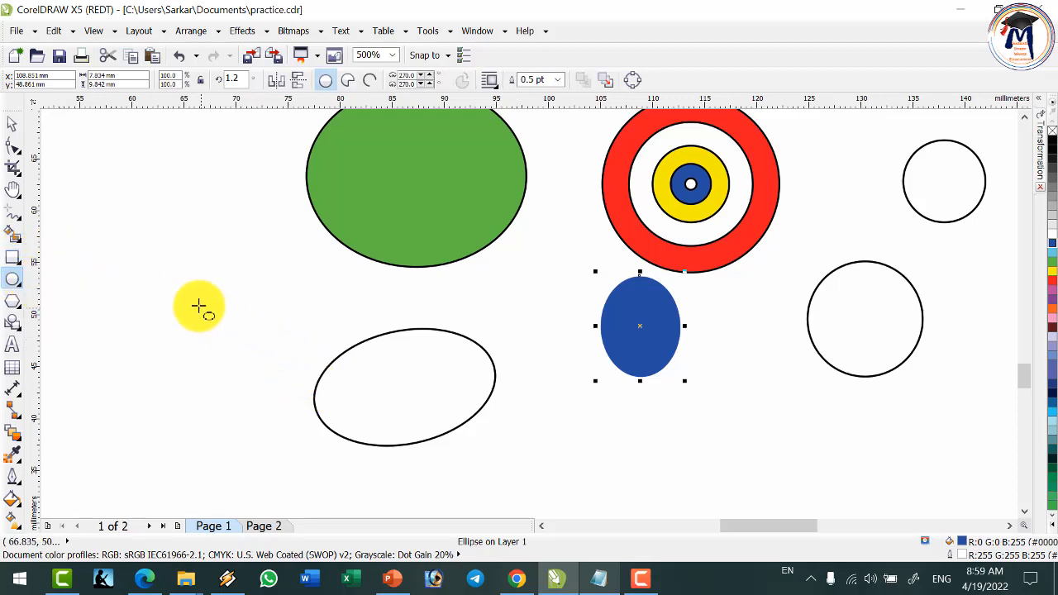
pyautogui.moveTo(152, 258); pyautogui.dragTo(242, 365)
pyautogui.scroll(2, 165, 338)
pyautogui.scroll(-1, 213, 354)
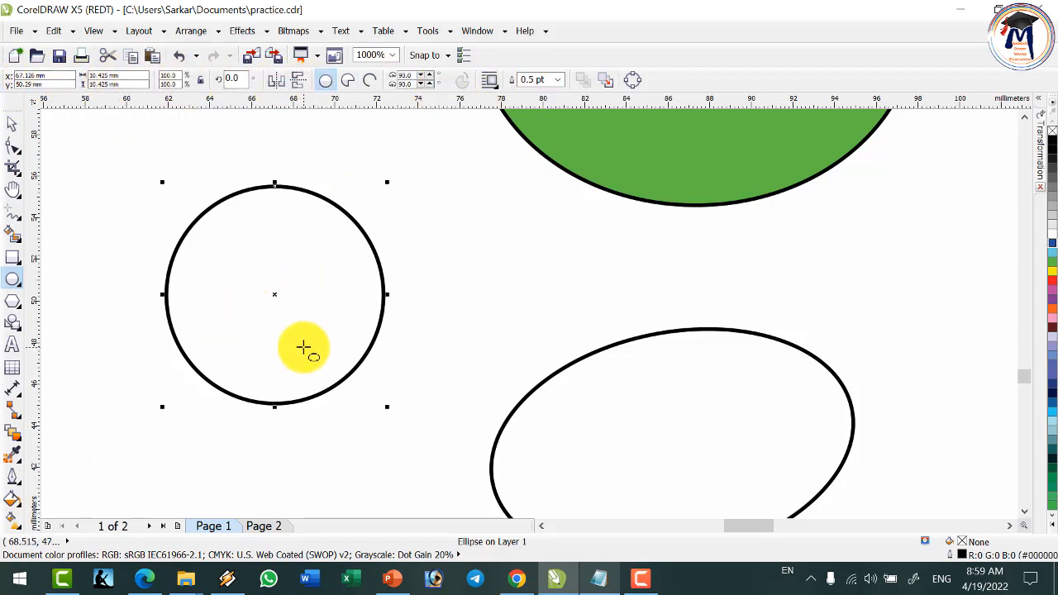
# Step: Turn the new circle into a three-quarter pie shape and fill it with red
pyautogui.click(230, 78)
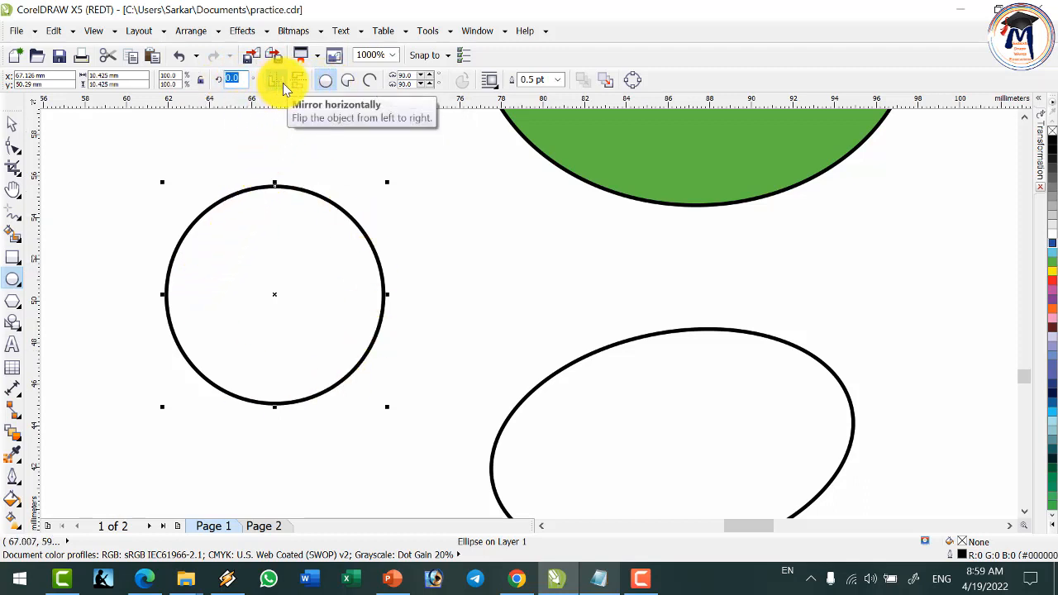
pyautogui.click(348, 80)
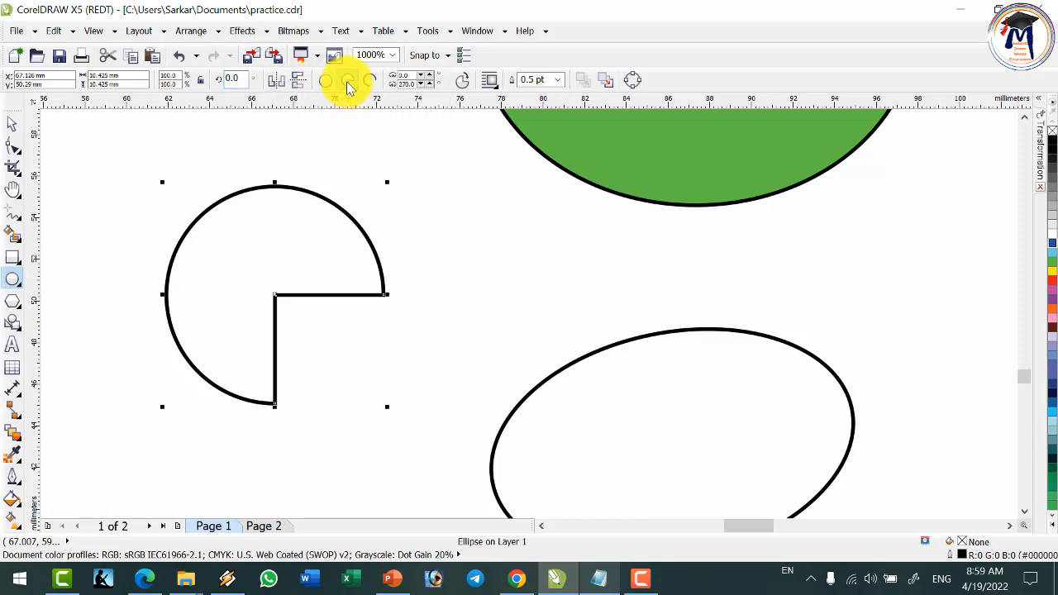
pyautogui.click(1052, 281)
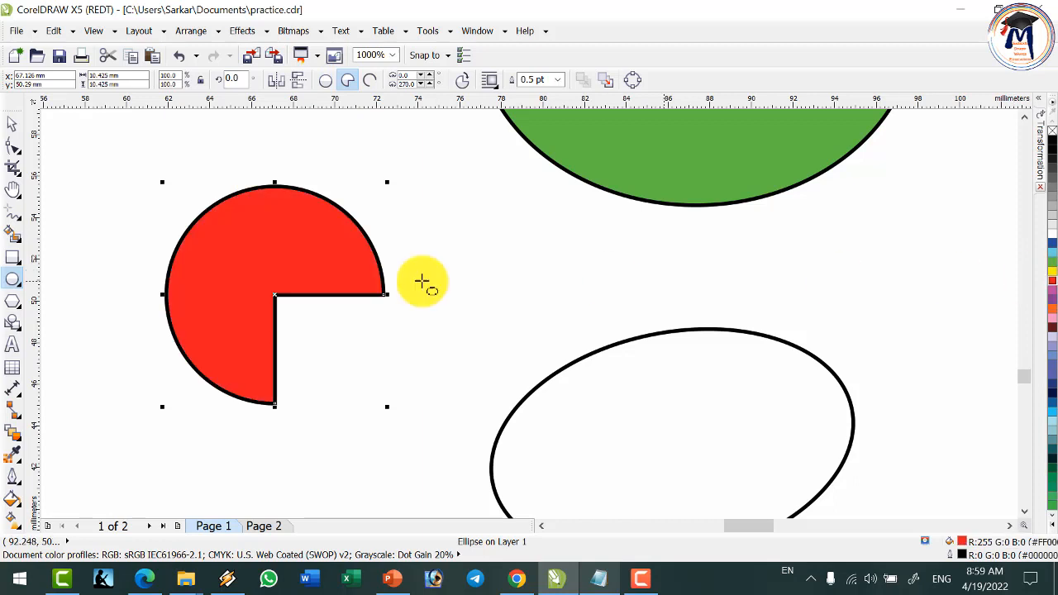
# Step: Set the red pie's rotation to 30 and then to 60 degrees, and mirror it vertically and horizontally
pyautogui.click(242, 81)
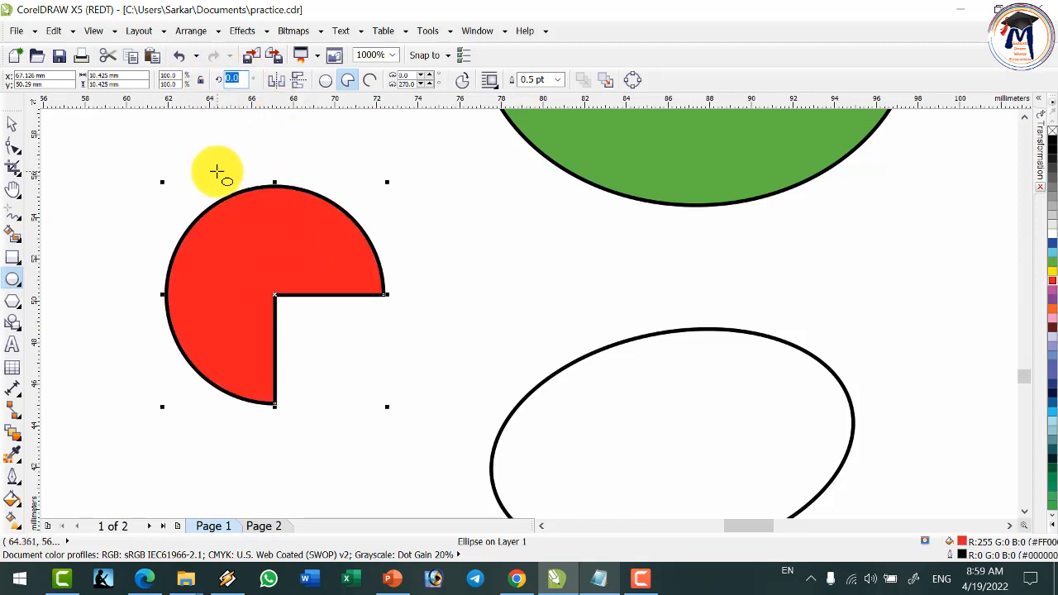
pyautogui.write('30')
pyautogui.press('Return')
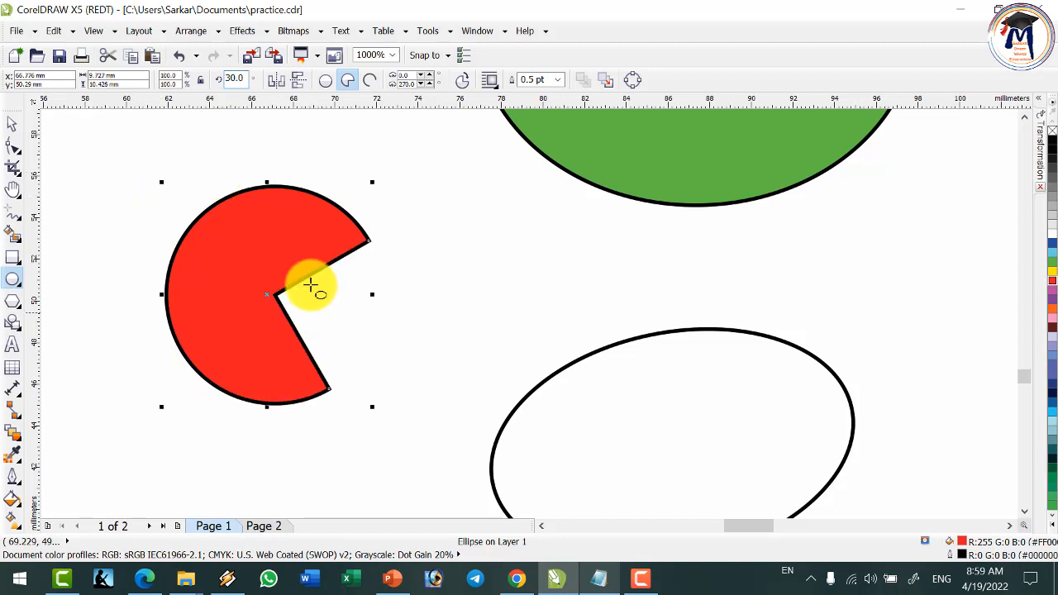
pyautogui.click(240, 79)
pyautogui.write('60')
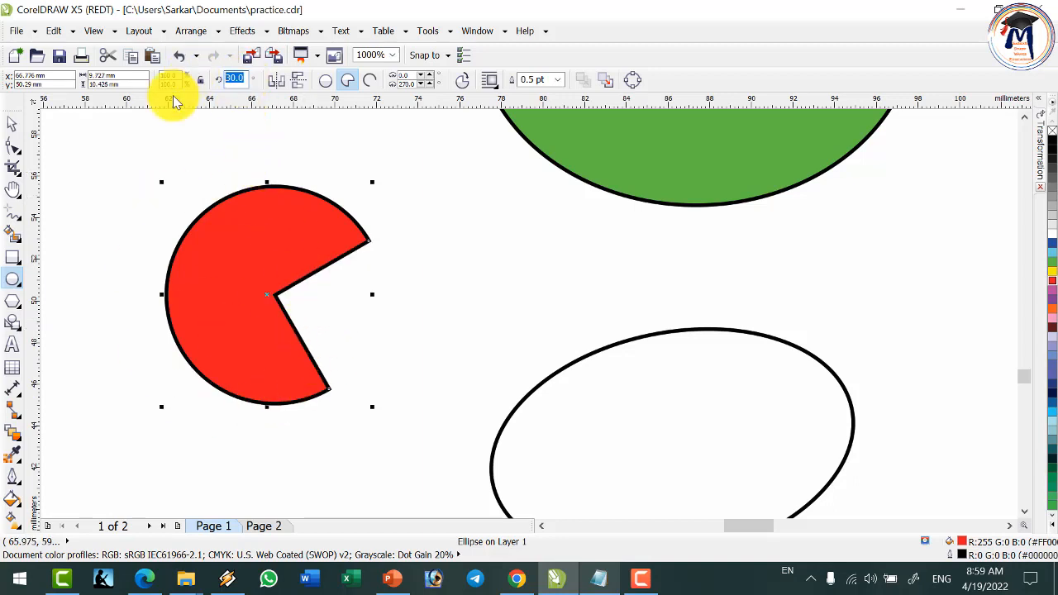
pyautogui.press('Return')
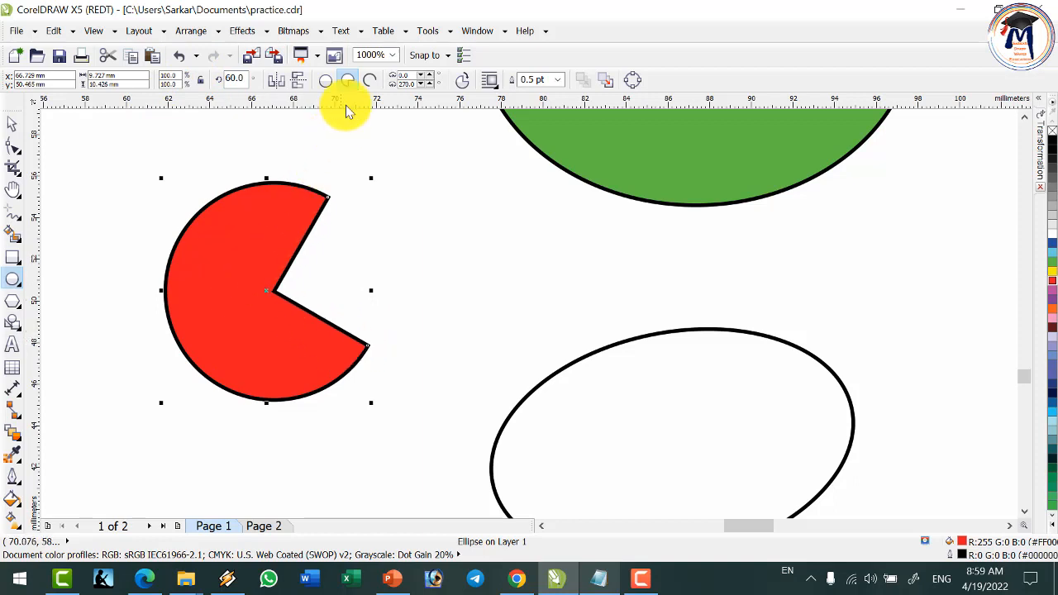
pyautogui.click(299, 81)
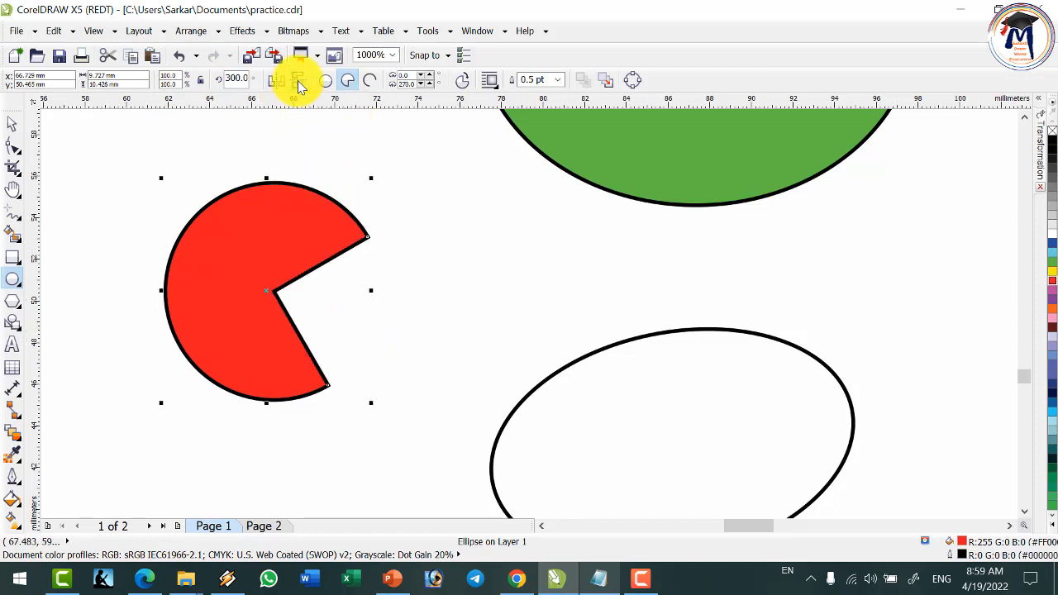
pyautogui.click(281, 86)
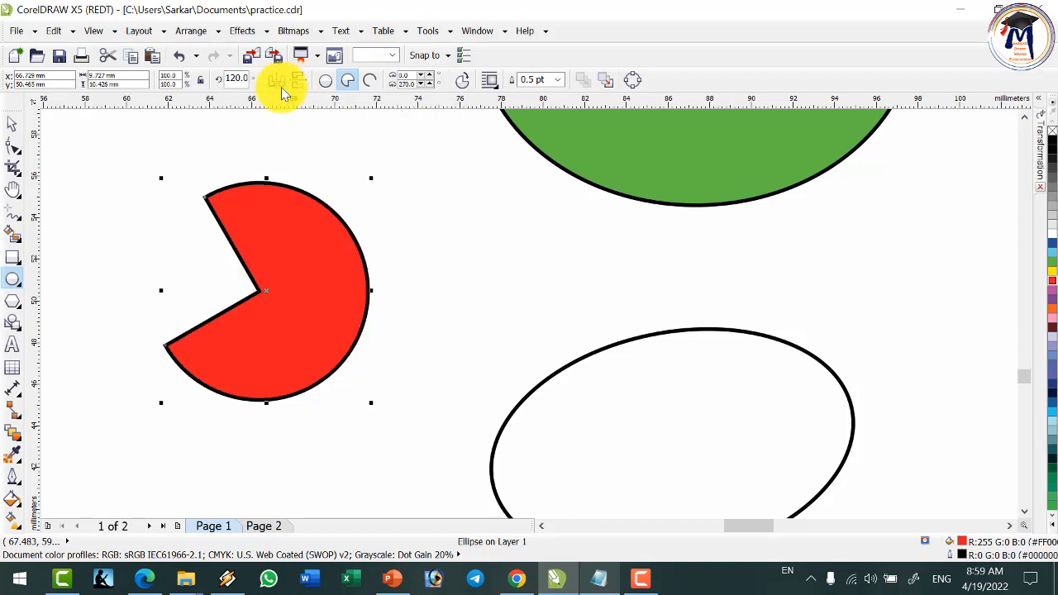
# Step: Convert the red pie into an open arc and switch its direction back and forth, keeping the large three-quarter arc
pyautogui.click(370, 80)
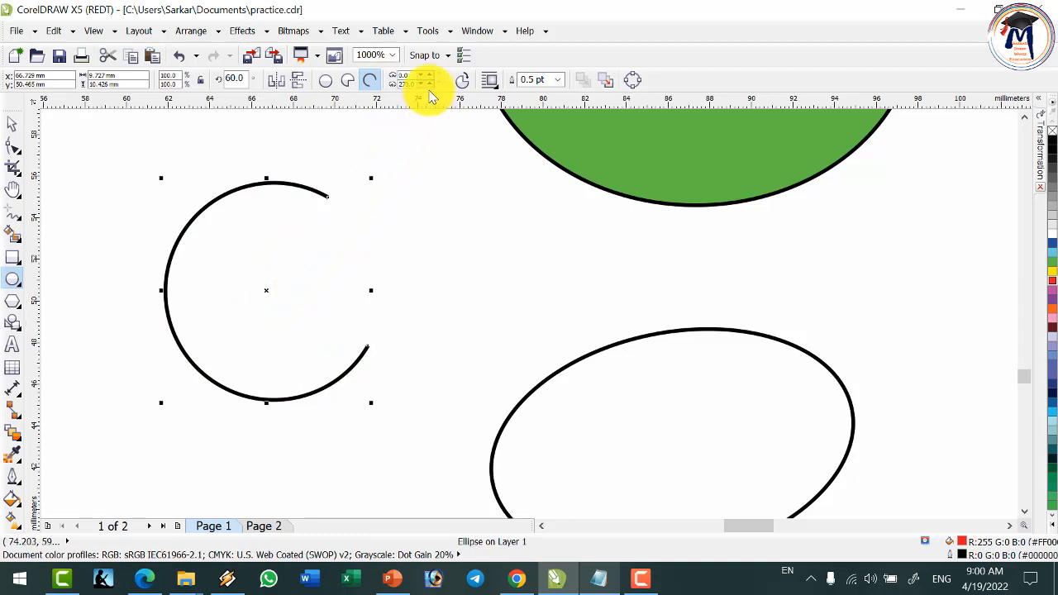
pyautogui.click(463, 80)
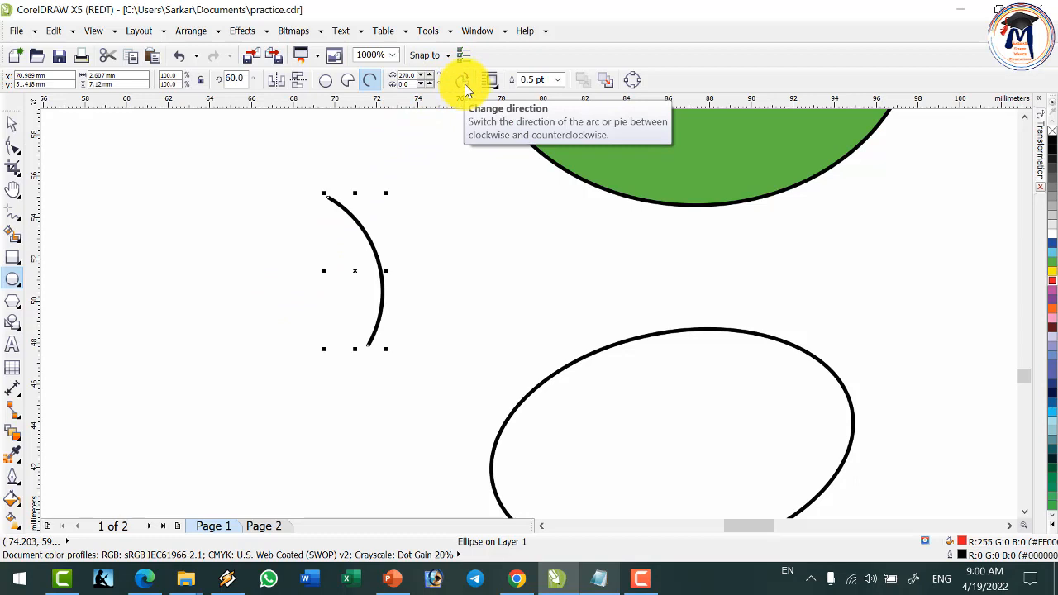
pyautogui.click(464, 80)
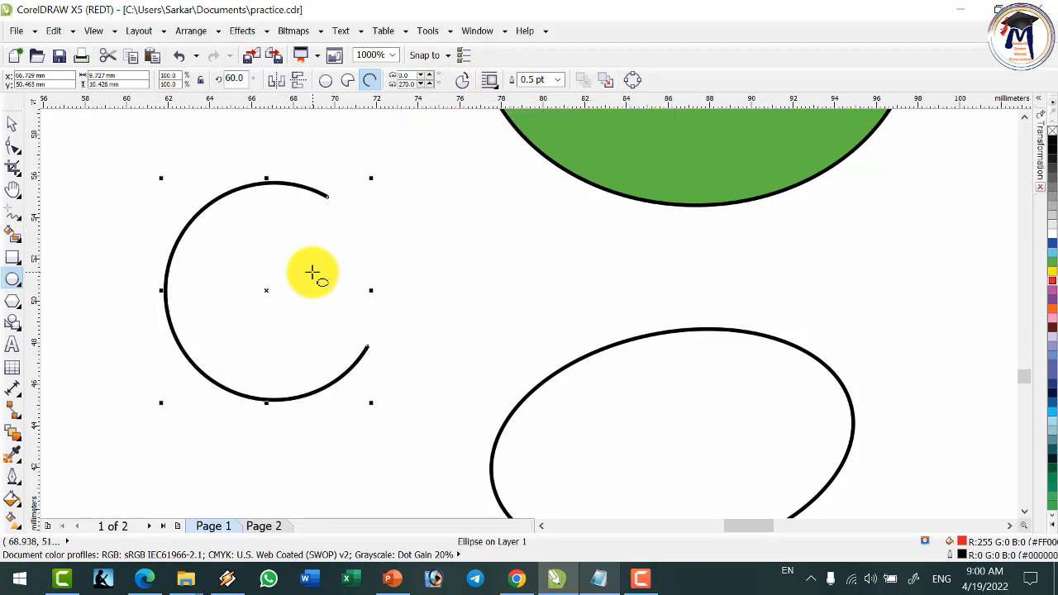
pyautogui.click(465, 79)
pyautogui.click(465, 80)
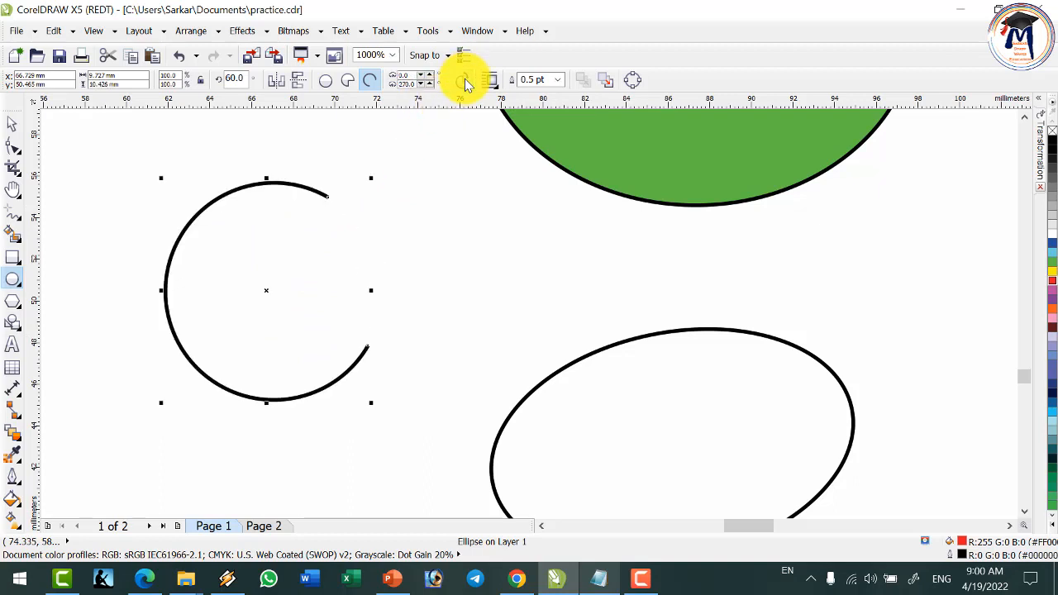
pyautogui.click(557, 80)
pyautogui.click(555, 81)
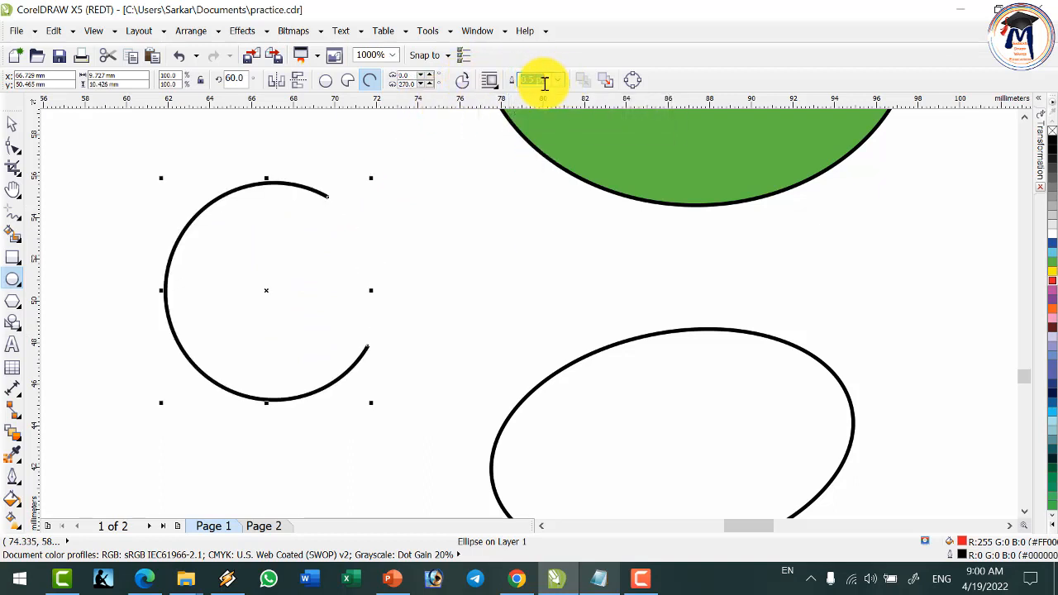
pyautogui.click(496, 86)
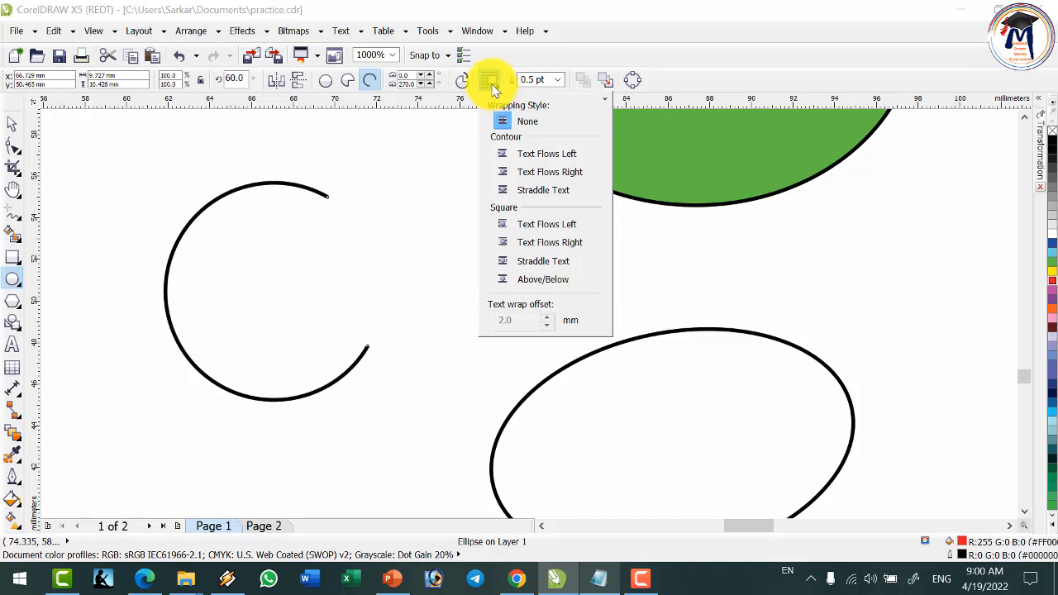
pyautogui.click(395, 187)
pyautogui.scroll(-1, 265, 286)
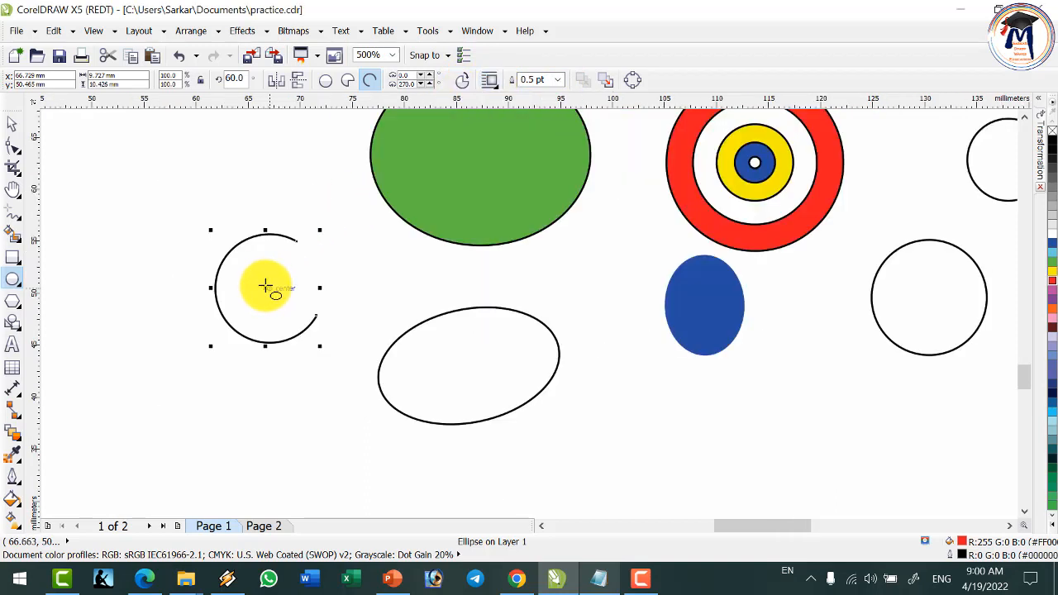
pyautogui.scroll(1, 246, 342)
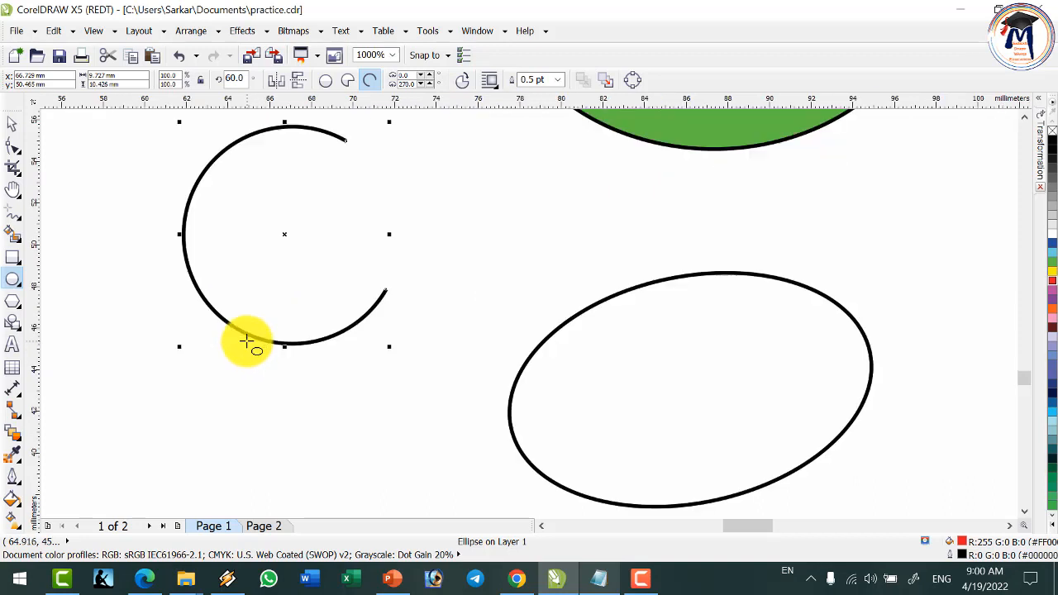
# Step: Draw a triangle about 10 mm wide and 8 mm high with the Polygon tool in the empty area below the ellipses
pyautogui.click(12, 263)
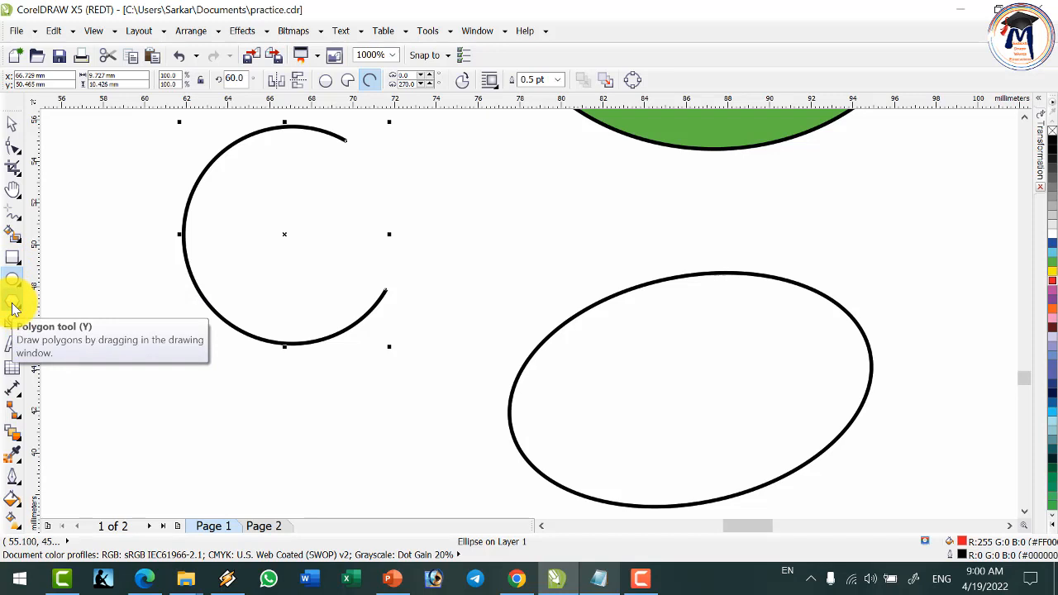
pyautogui.click(13, 308)
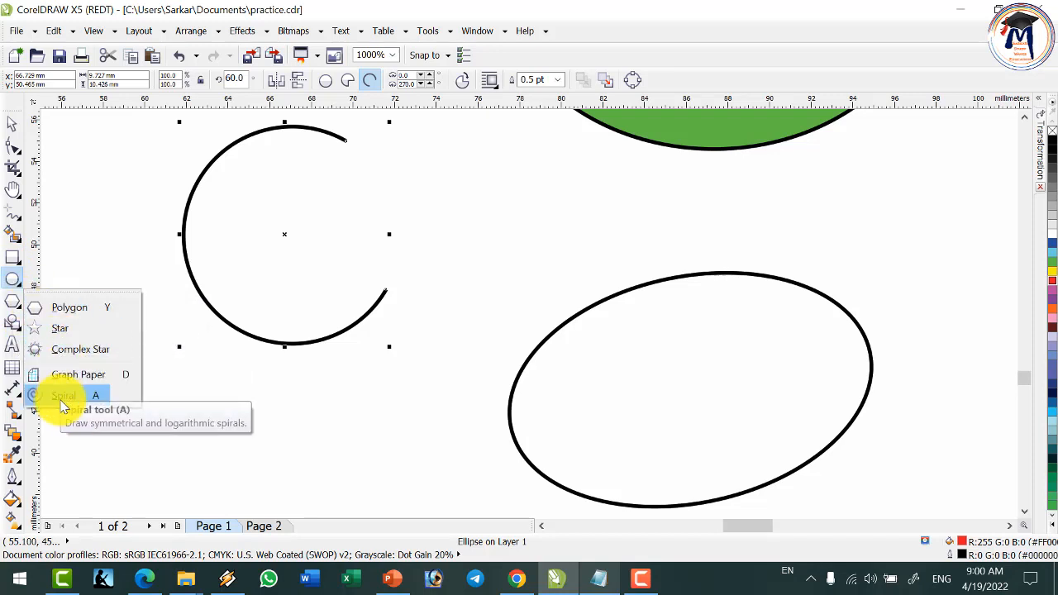
pyautogui.click(67, 310)
pyautogui.scroll(-4, 578, 284)
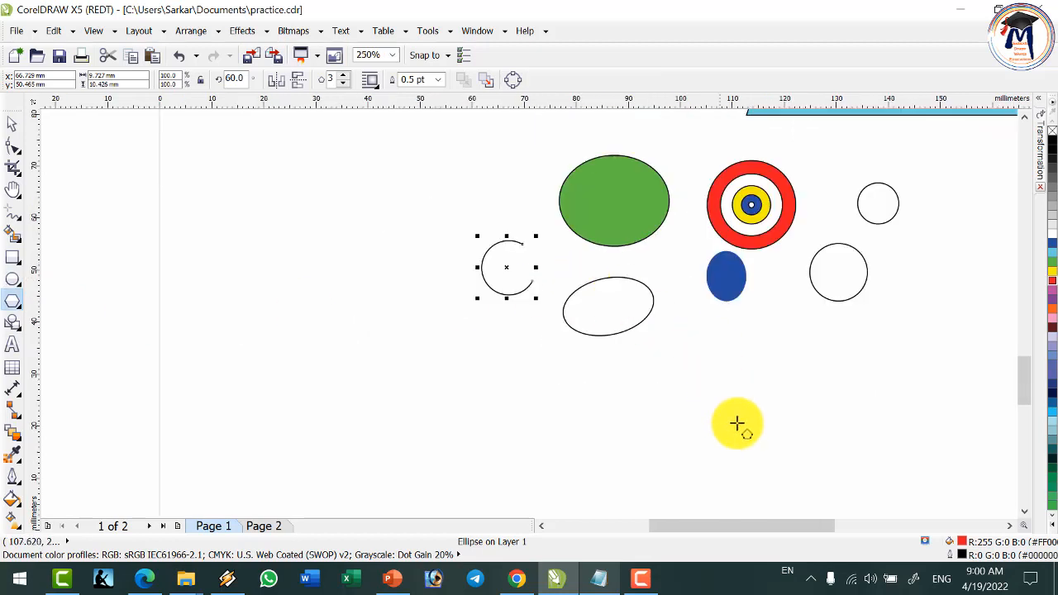
pyautogui.scroll(4, 768, 423)
pyautogui.moveTo(396, 191); pyautogui.dragTo(633, 414)
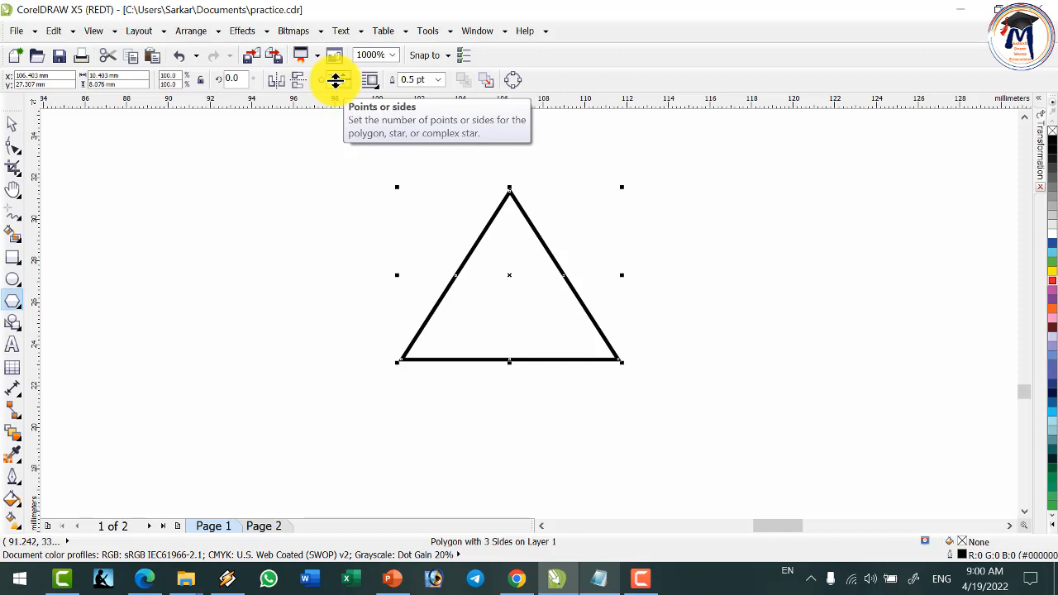
# Step: Increase the triangle's number of sides to 7
pyautogui.click(343, 75)
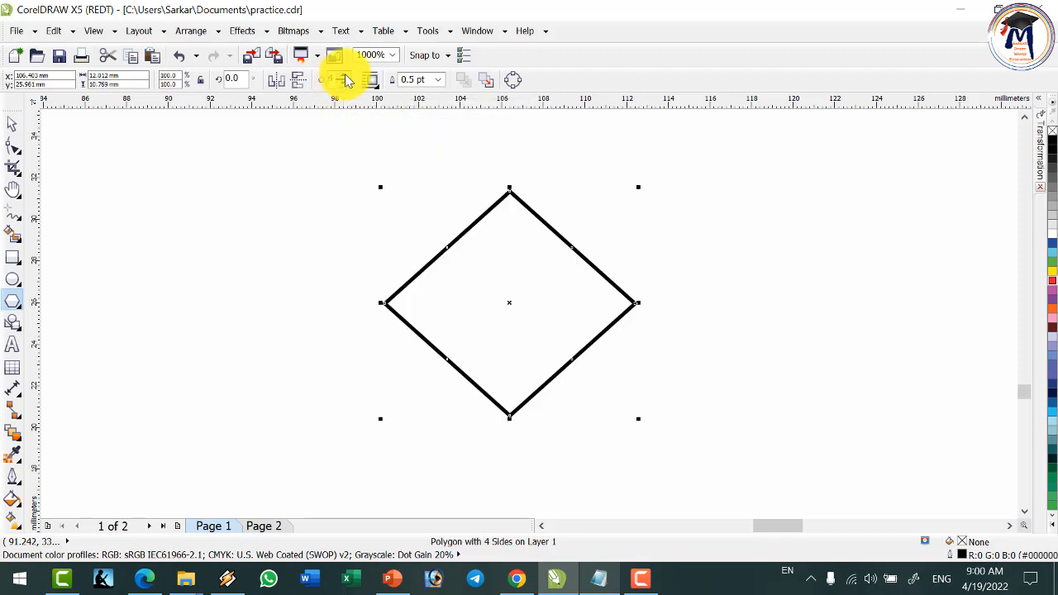
pyautogui.click(343, 75)
pyautogui.click(342, 76)
pyautogui.click(343, 75)
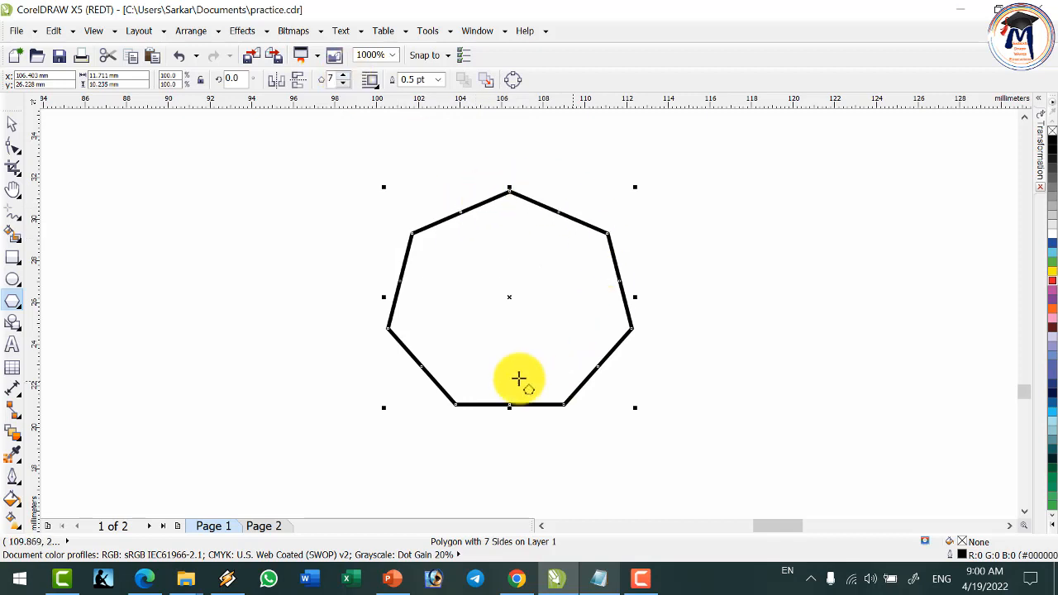
# Step: Try a magenta fill and a red fill on the seven-sided polygon
pyautogui.click(1051, 270)
pyautogui.click(1047, 285)
pyautogui.click(1051, 287)
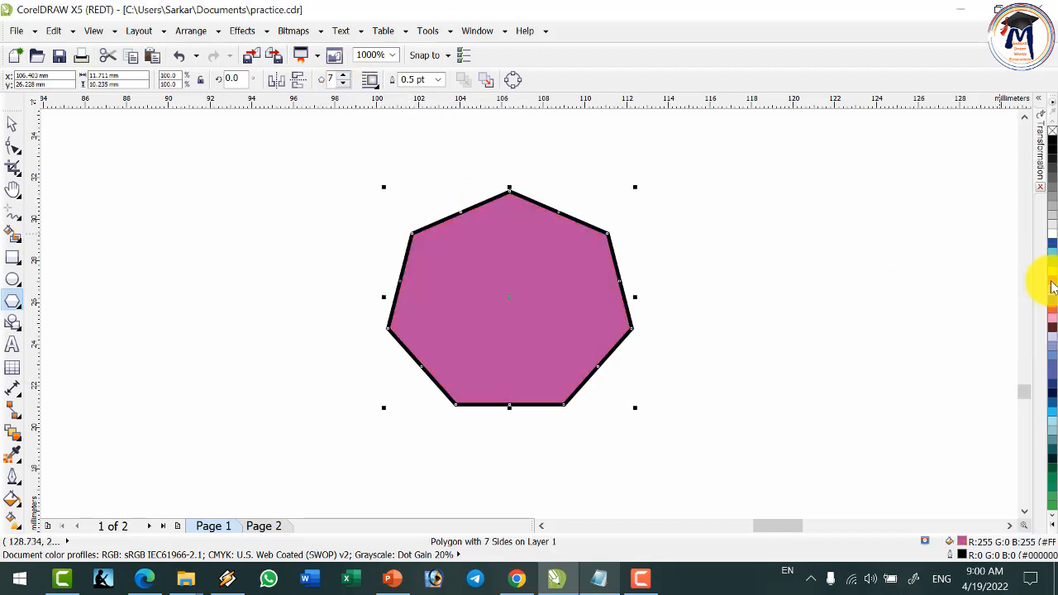
pyautogui.click(1052, 285)
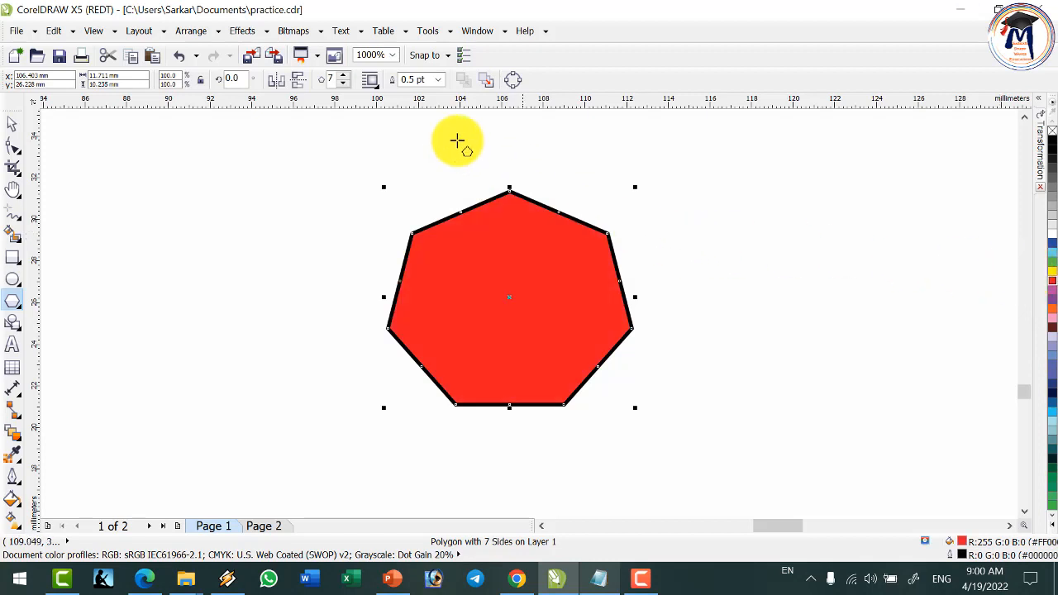
# Step: Give the seven-sided polygon a 1.0 pt red outline and a yellow fill
pyautogui.click(438, 79)
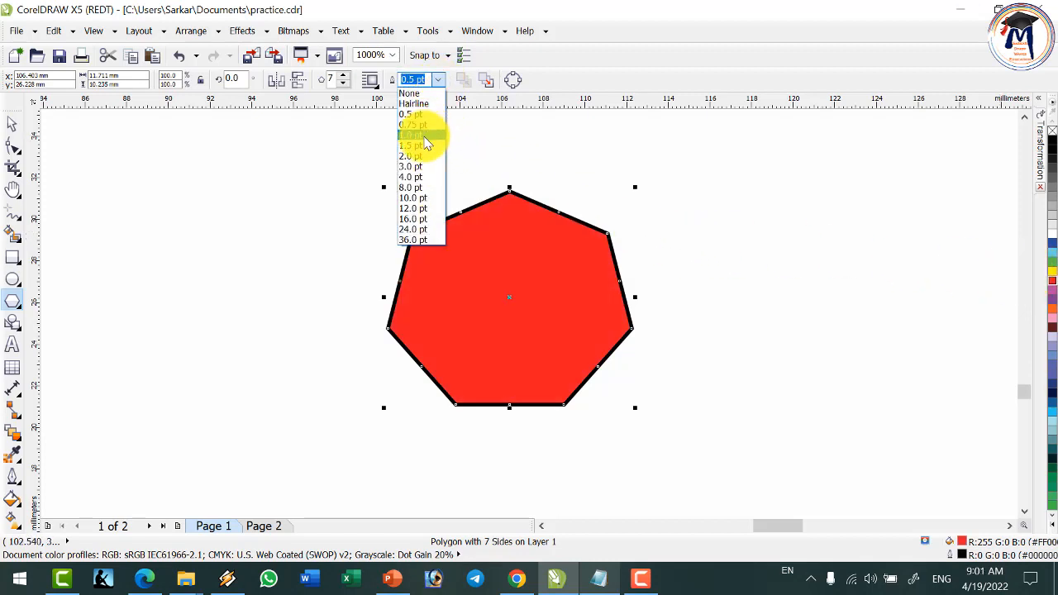
pyautogui.click(430, 132)
pyautogui.click(1052, 257)
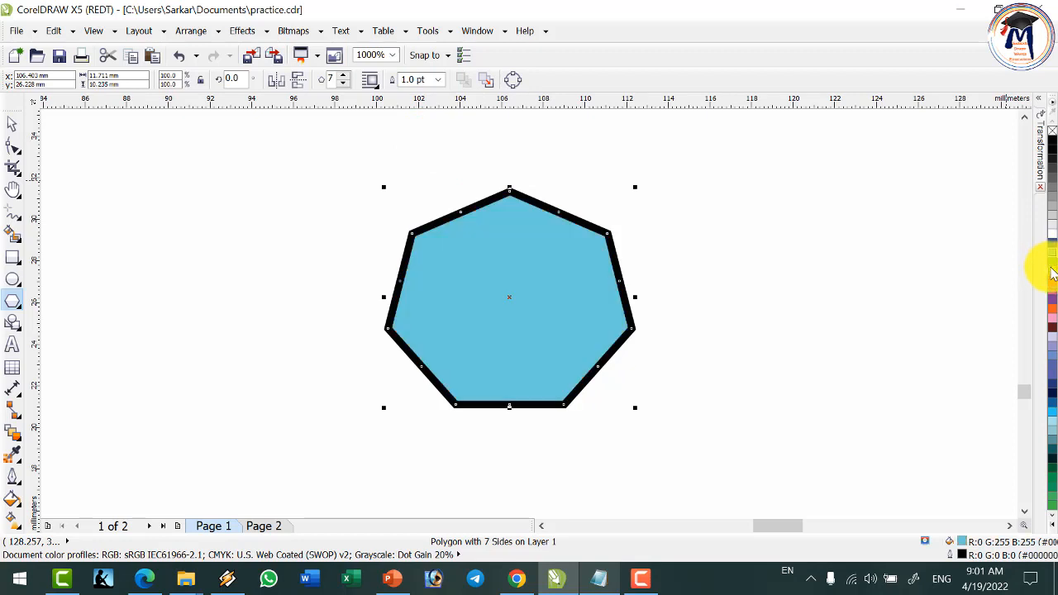
pyautogui.click(1052, 273)
pyautogui.rightClick(1051, 264)
pyautogui.rightClick(1051, 275)
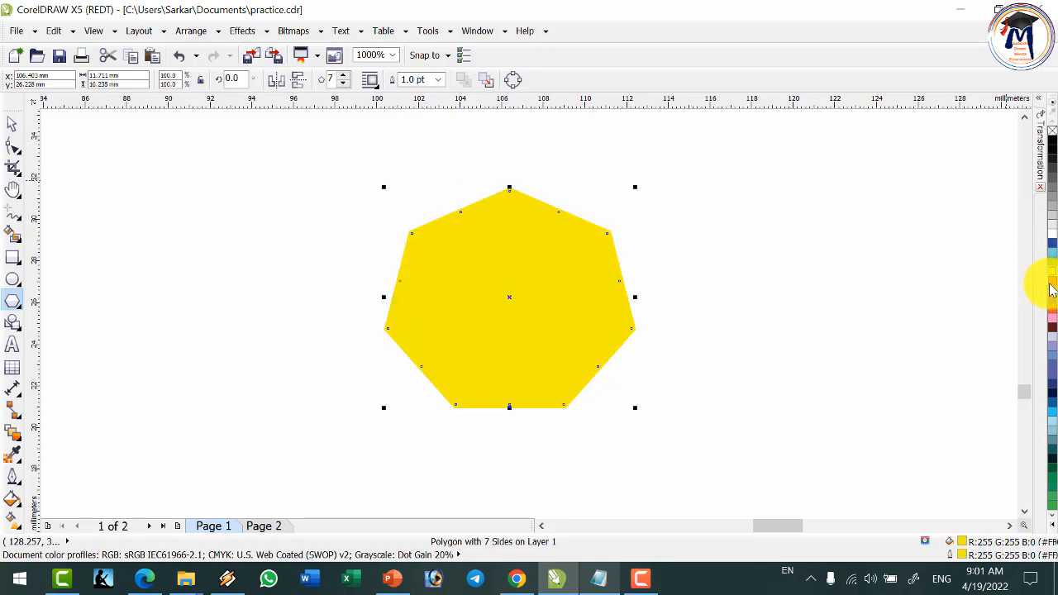
pyautogui.rightClick(1052, 289)
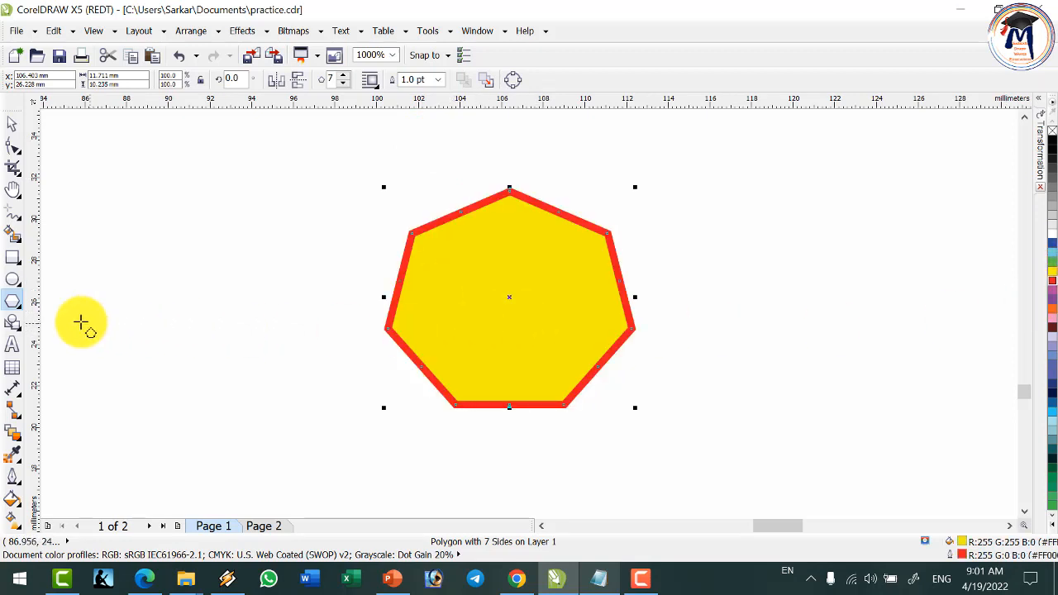
# Step: Draw a four-pointed star about 11 mm wide and 10 mm high with the Star tool beside the yellow polygon
pyautogui.scroll(-2, 488, 288)
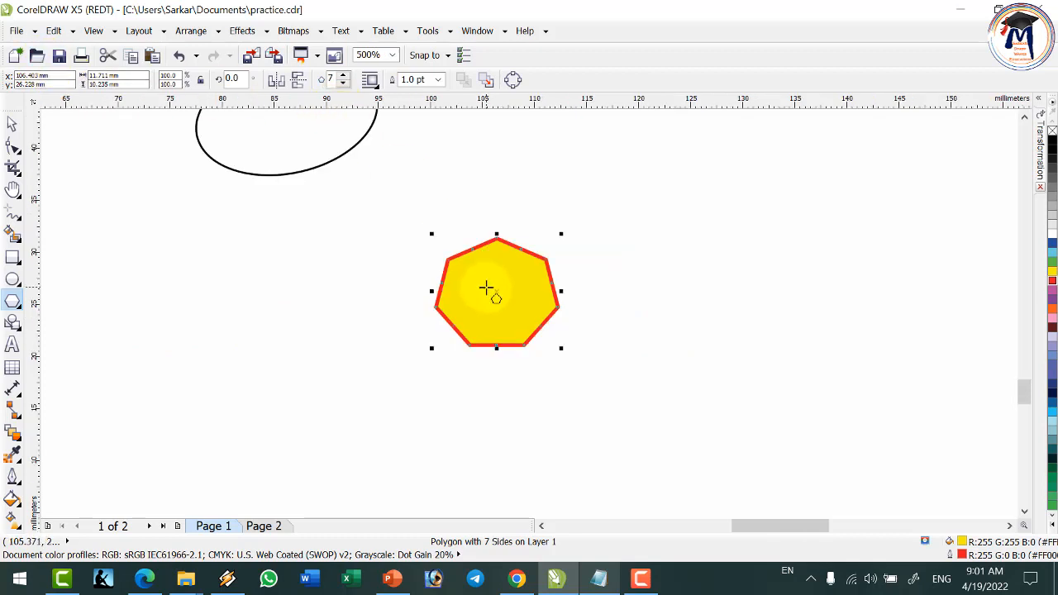
pyautogui.scroll(2, 567, 347)
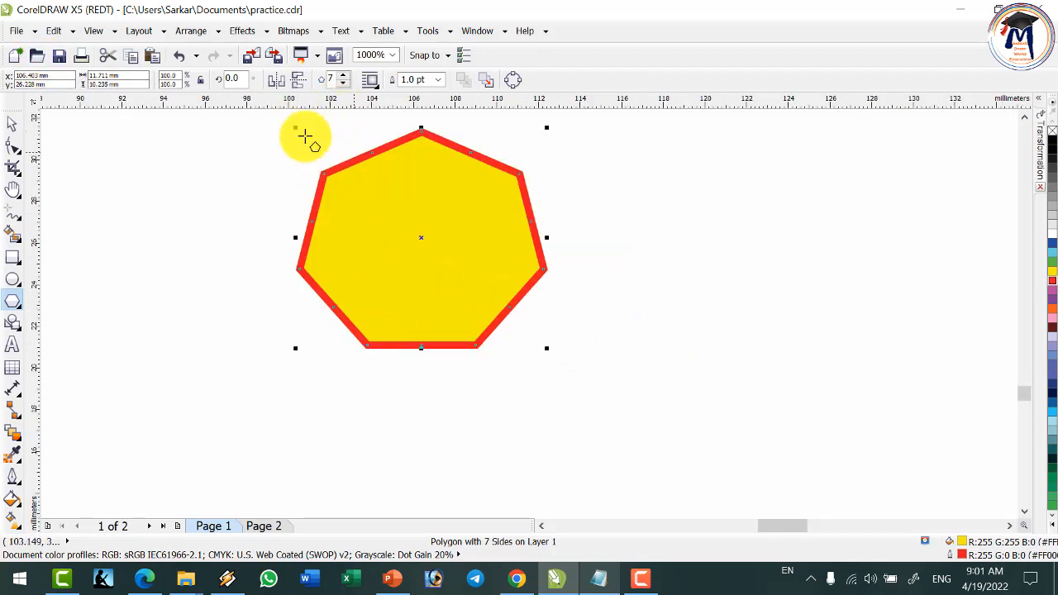
pyautogui.click(12, 309)
pyautogui.click(52, 331)
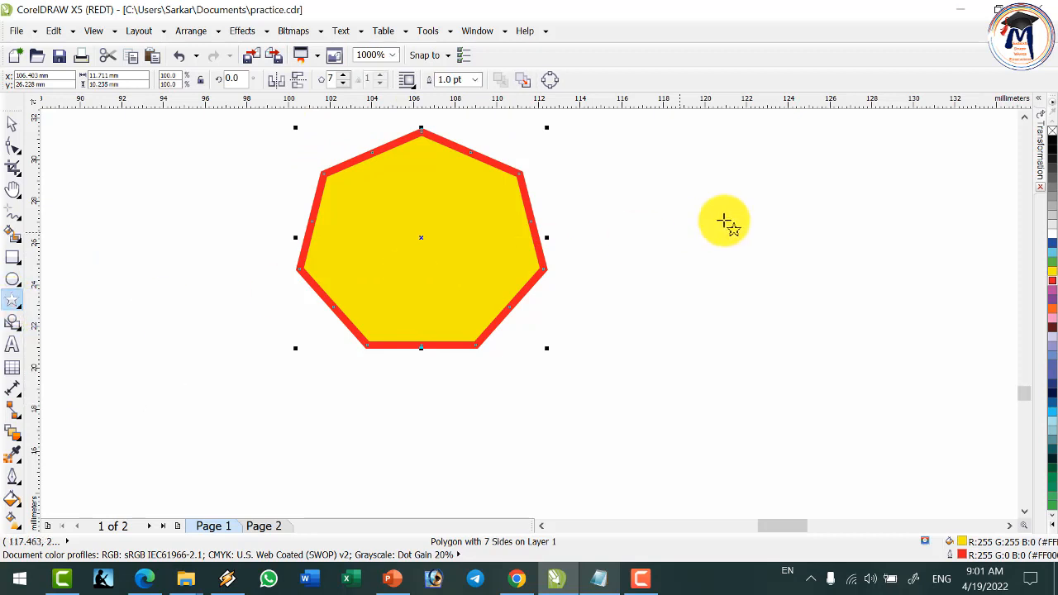
pyautogui.scroll(-1, 727, 222)
pyautogui.scroll(1, 899, 243)
pyautogui.moveTo(477, 134)
pyautogui.mouseDown()
pyautogui.moveTo(617, 281)
pyautogui.moveTo(699, 335)
pyautogui.mouseUp()
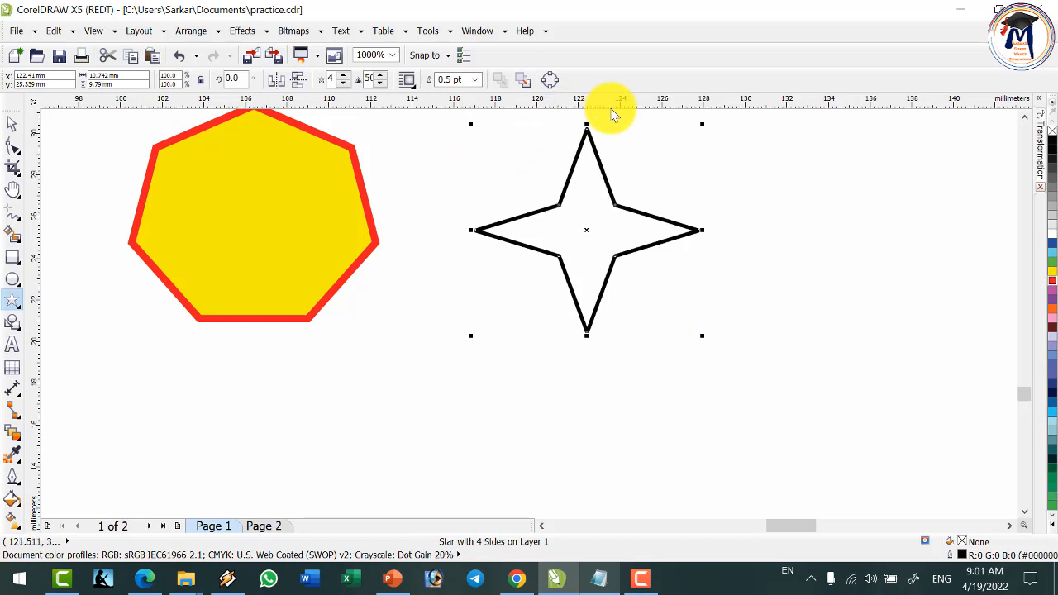
pyautogui.scroll(-2, 713, 184)
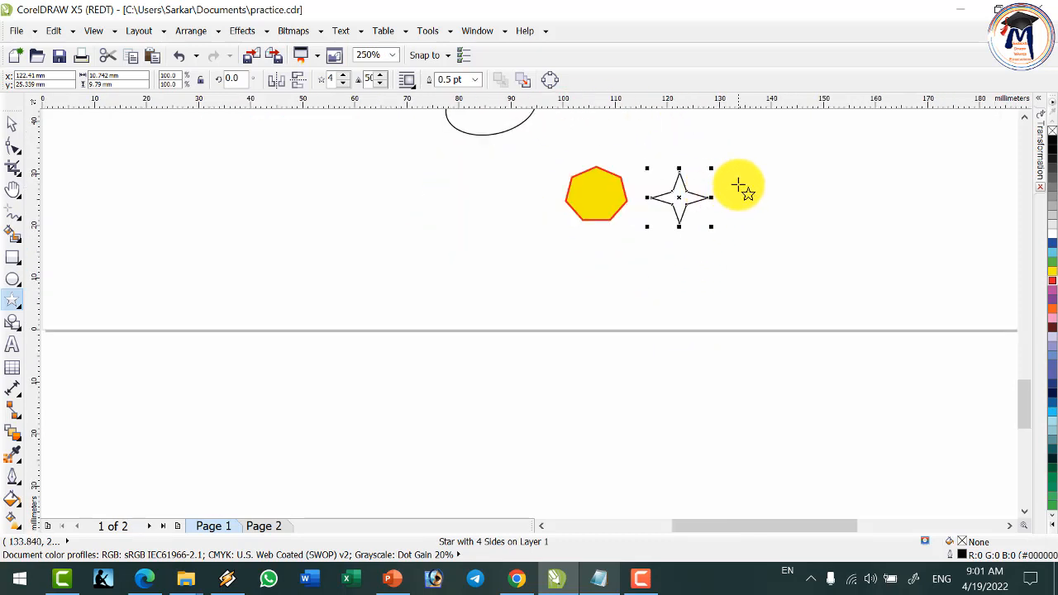
pyautogui.scroll(1, 738, 184)
pyautogui.scroll(1, 699, 185)
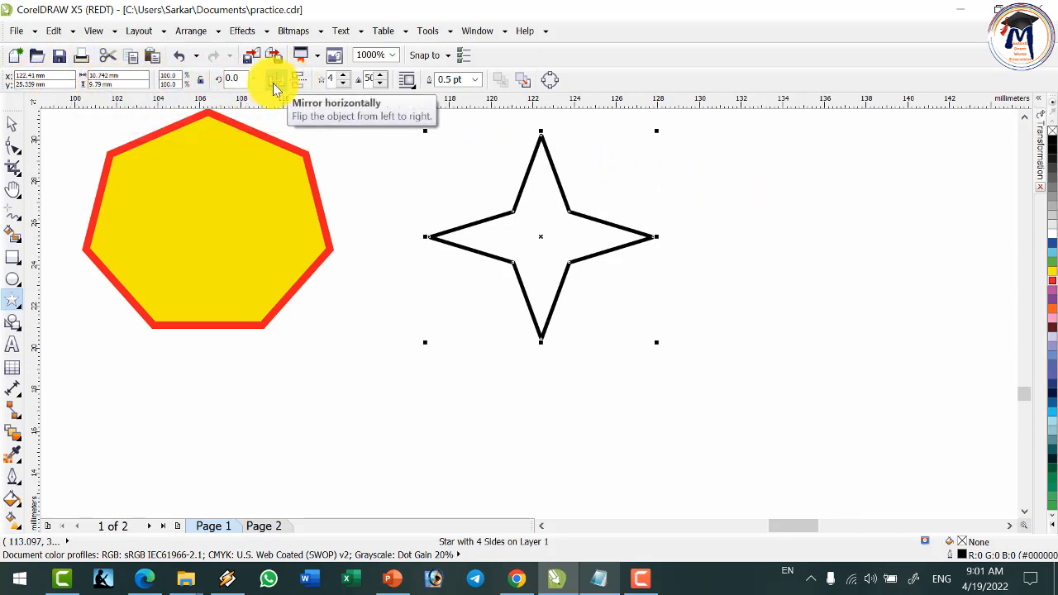
# Step: Set the outlined star beside the yellow polygon to 5 points with a sharpness of 46
pyautogui.click(341, 76)
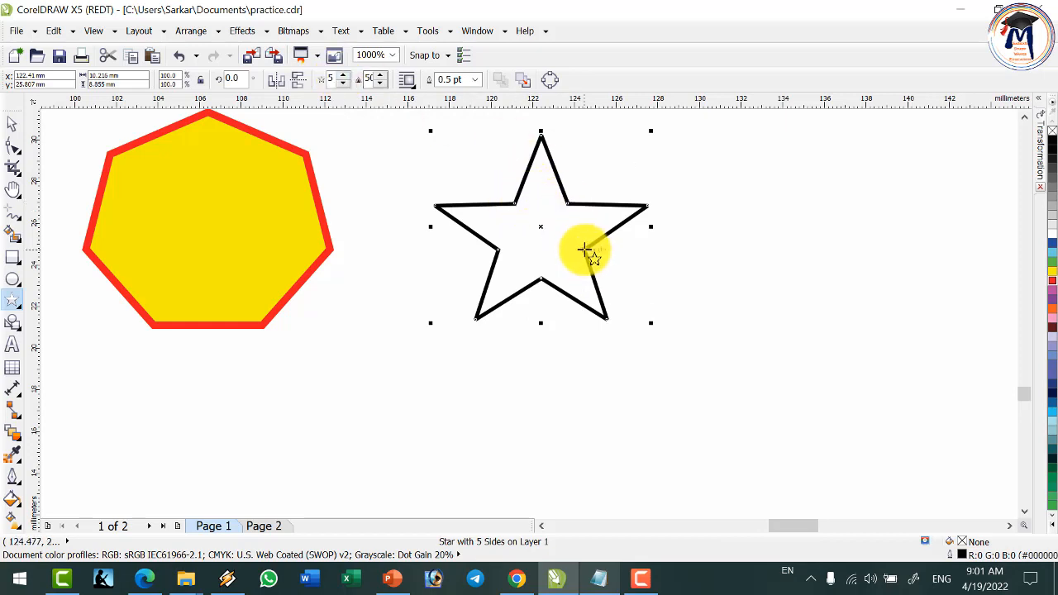
pyautogui.click(381, 76)
pyautogui.moveTo(382, 76); pyautogui.dragTo(377, 85)
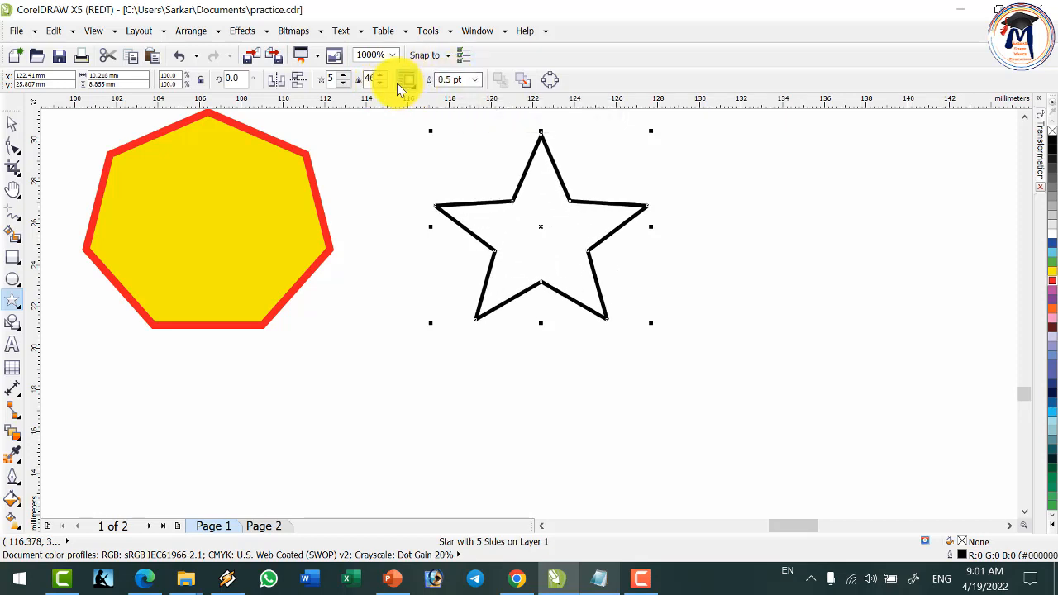
# Step: Try the star with 23 points and a sharpness of 99
pyautogui.click(346, 77)
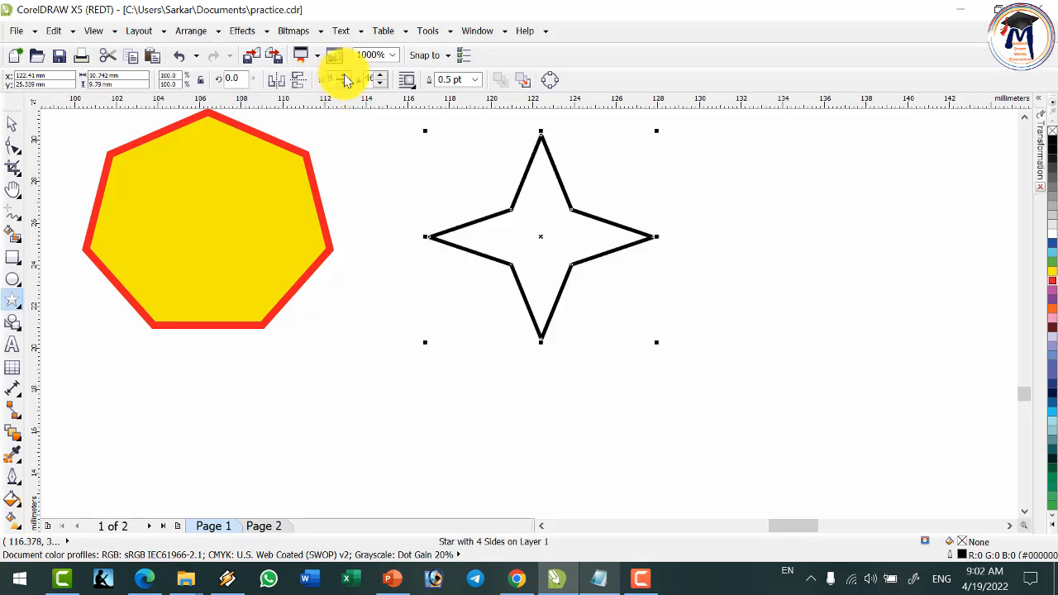
pyautogui.click(345, 77)
pyautogui.click(346, 77)
pyautogui.click(346, 77)
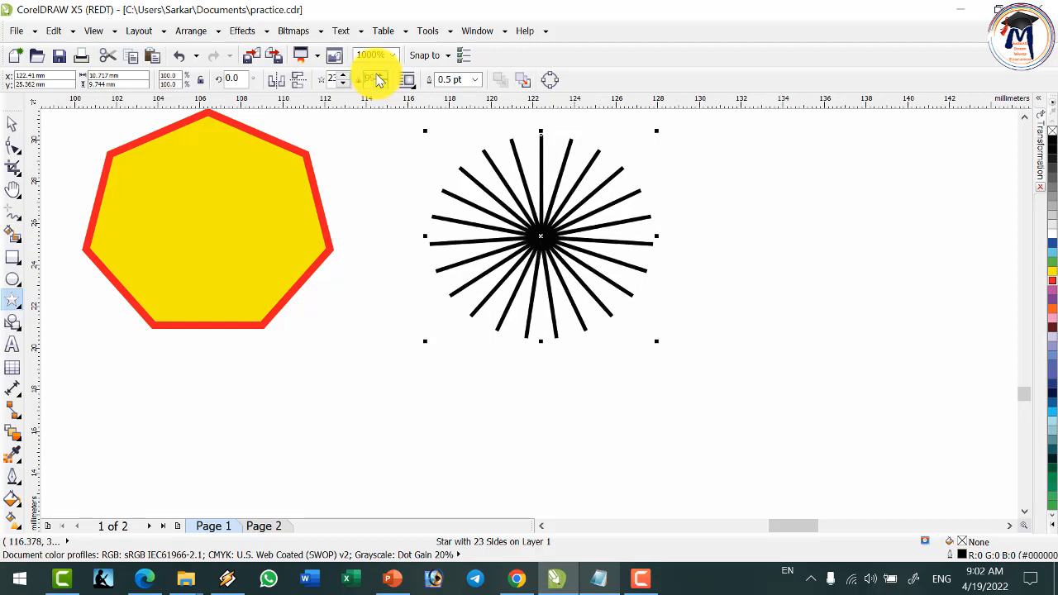
pyautogui.scroll(-2, 619, 193)
pyautogui.scroll(2, 628, 214)
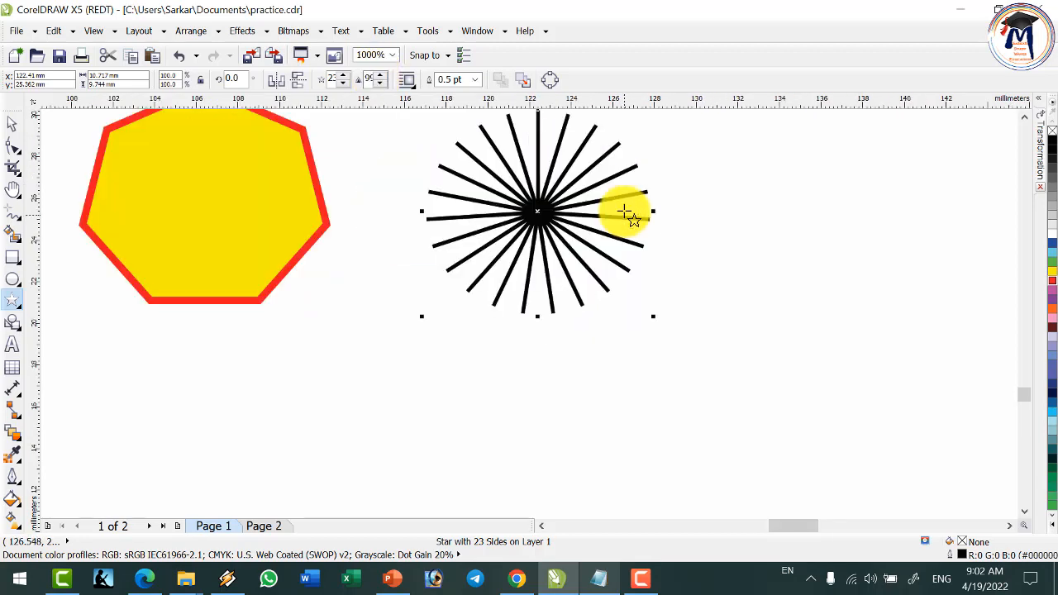
pyautogui.scroll(2, 625, 147)
pyautogui.scroll(-2, 644, 199)
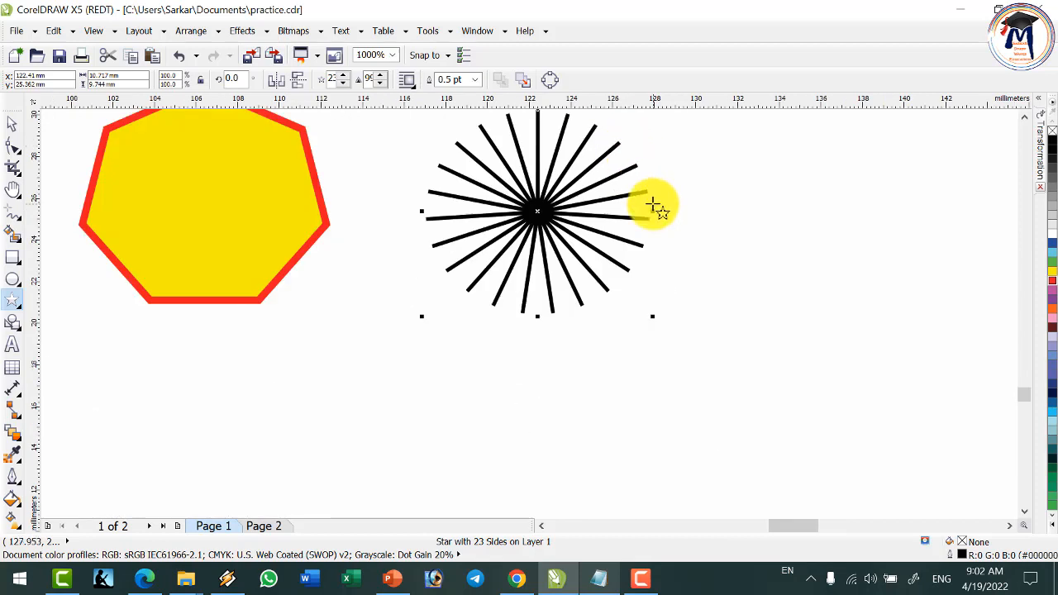
# Step: Enlarge the 23-pointed star to about 22.6 mm wide and 20.5 mm high, and move it clear of the yellow polygon
pyautogui.click(476, 80)
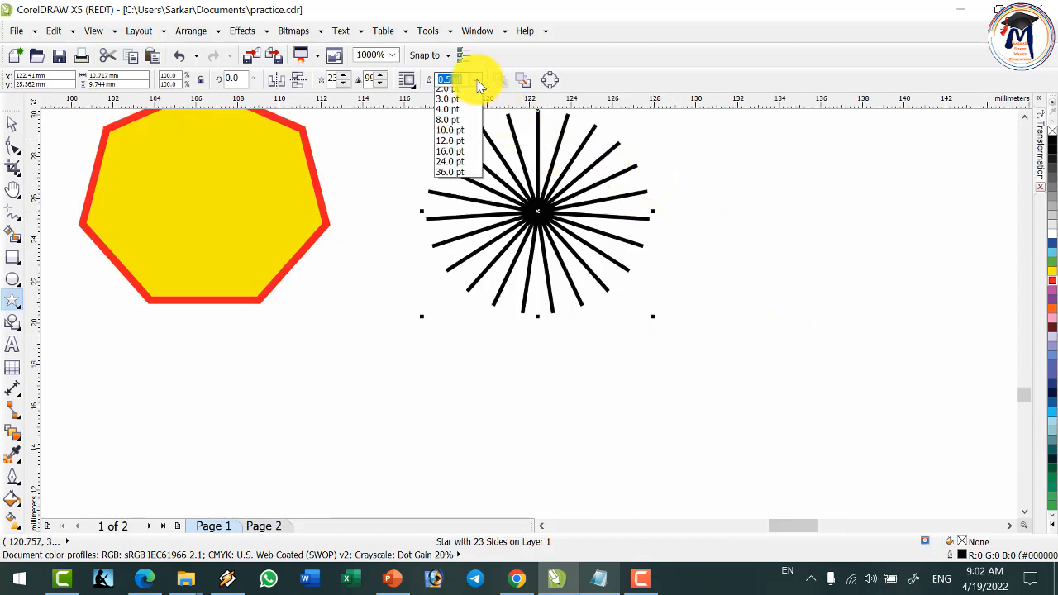
pyautogui.click(477, 81)
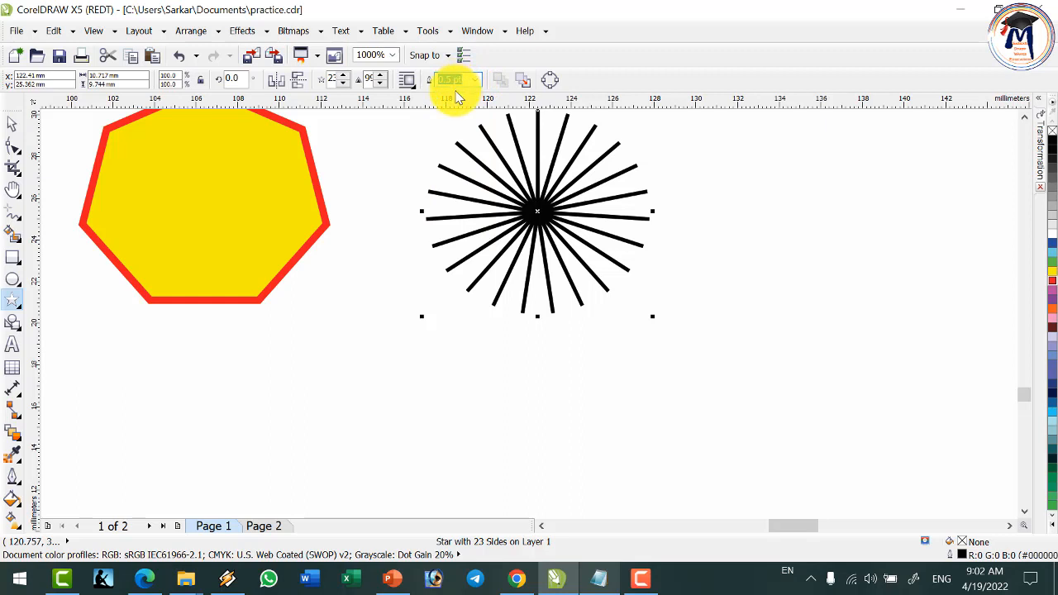
pyautogui.click(14, 126)
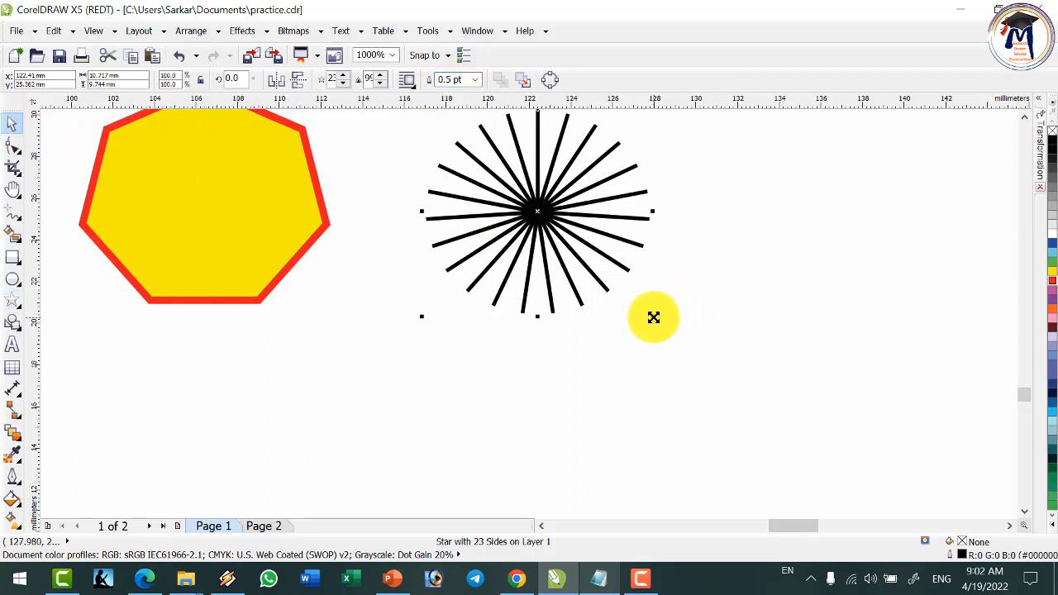
pyautogui.moveTo(653, 317); pyautogui.dragTo(775, 428)
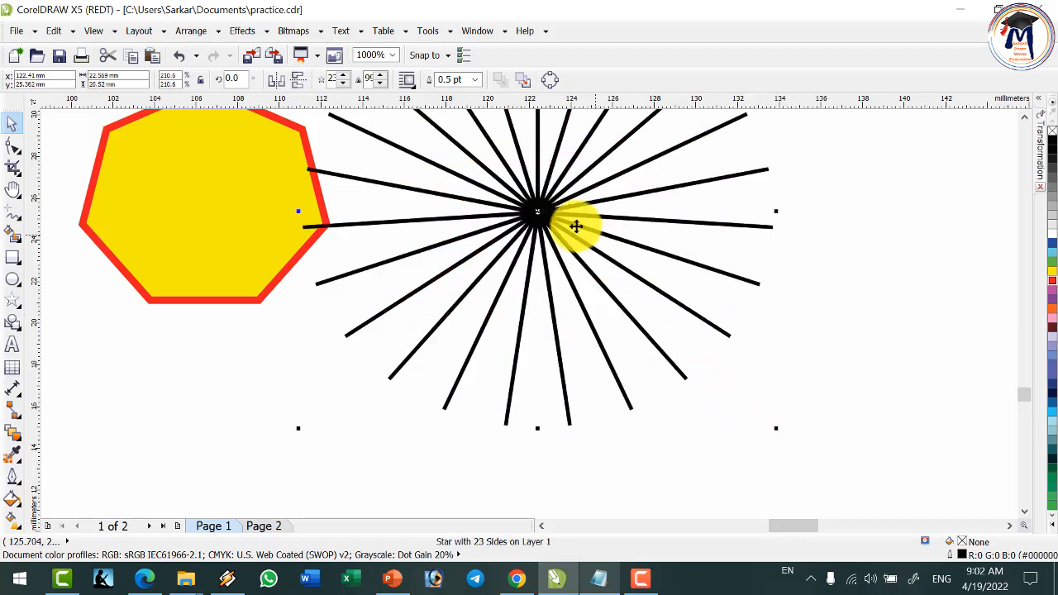
pyautogui.moveTo(576, 225); pyautogui.dragTo(680, 285)
pyautogui.scroll(-2, 680, 286)
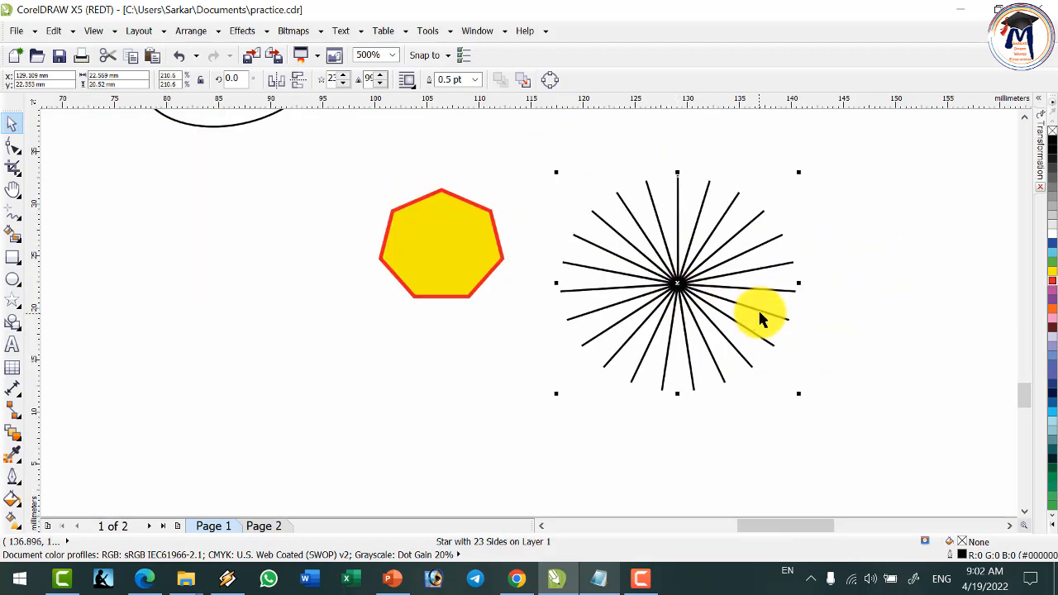
# Step: Lower the star's sharpness to 51 and reduce its number of points to 5
pyautogui.click(381, 83)
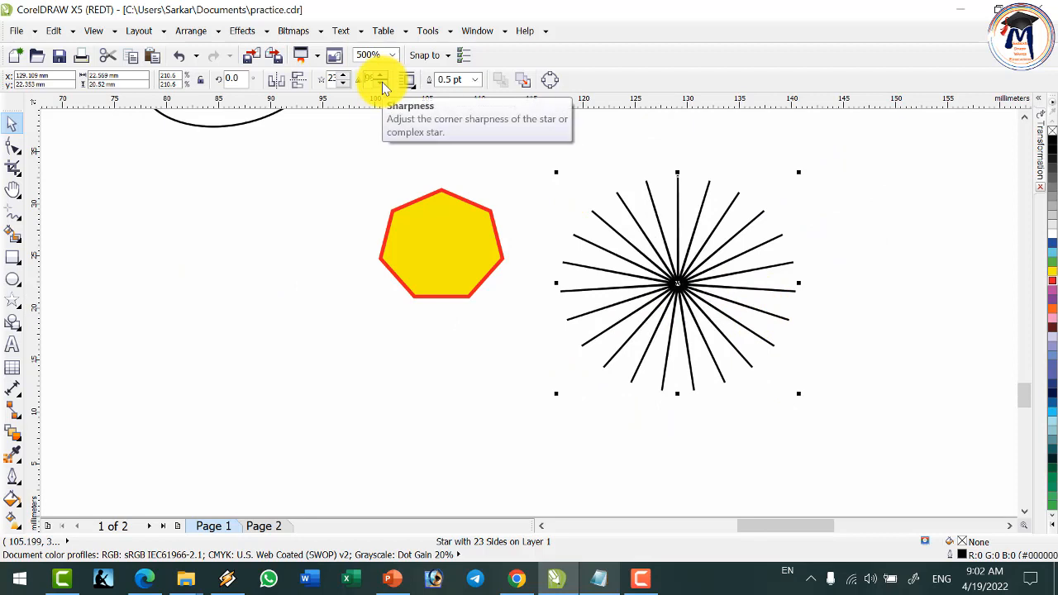
pyautogui.click(382, 83)
pyautogui.click(382, 83)
pyautogui.click(382, 83)
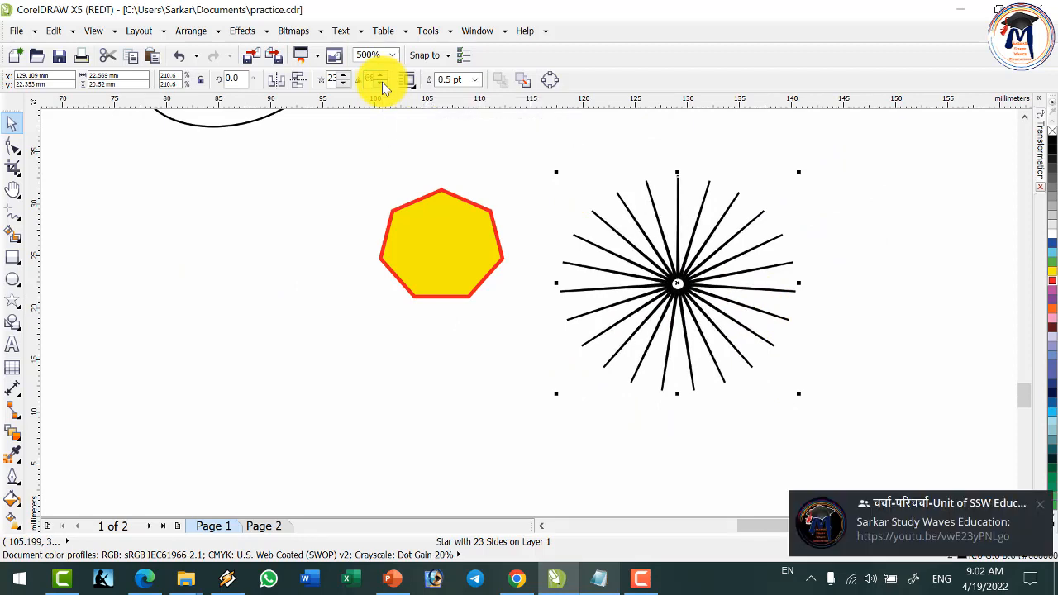
pyautogui.click(381, 84)
pyautogui.click(381, 83)
pyautogui.click(382, 84)
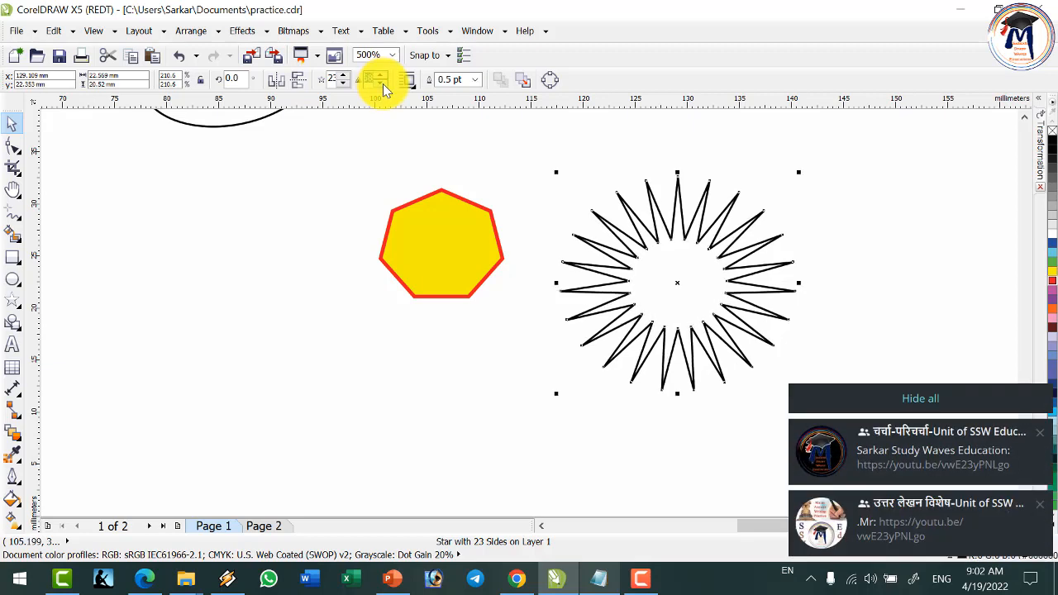
pyautogui.click(381, 83)
pyautogui.click(381, 84)
pyautogui.click(381, 83)
pyautogui.click(381, 83)
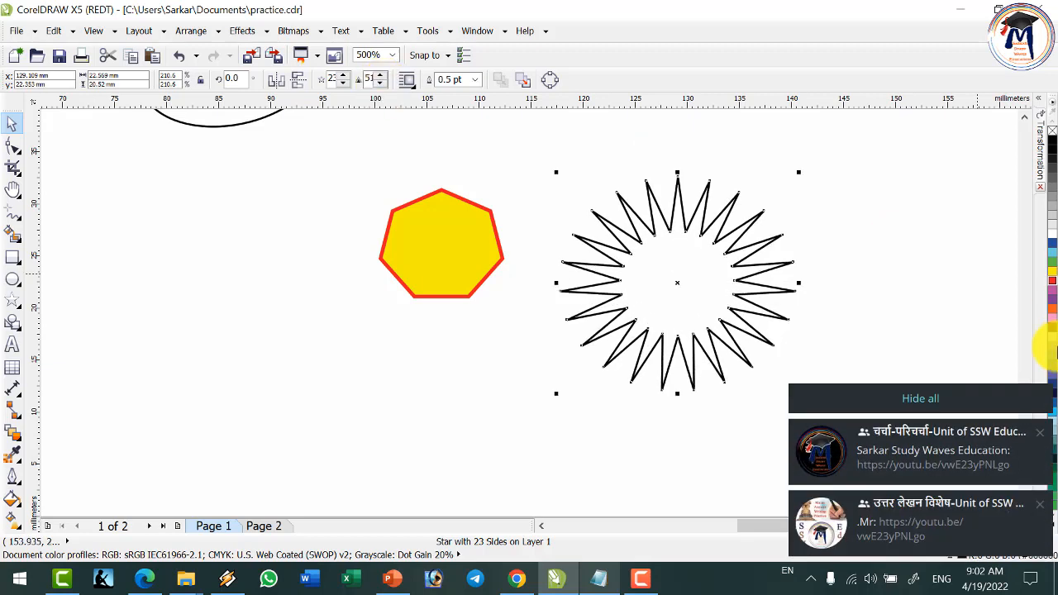
pyautogui.click(1040, 433)
pyautogui.click(1037, 510)
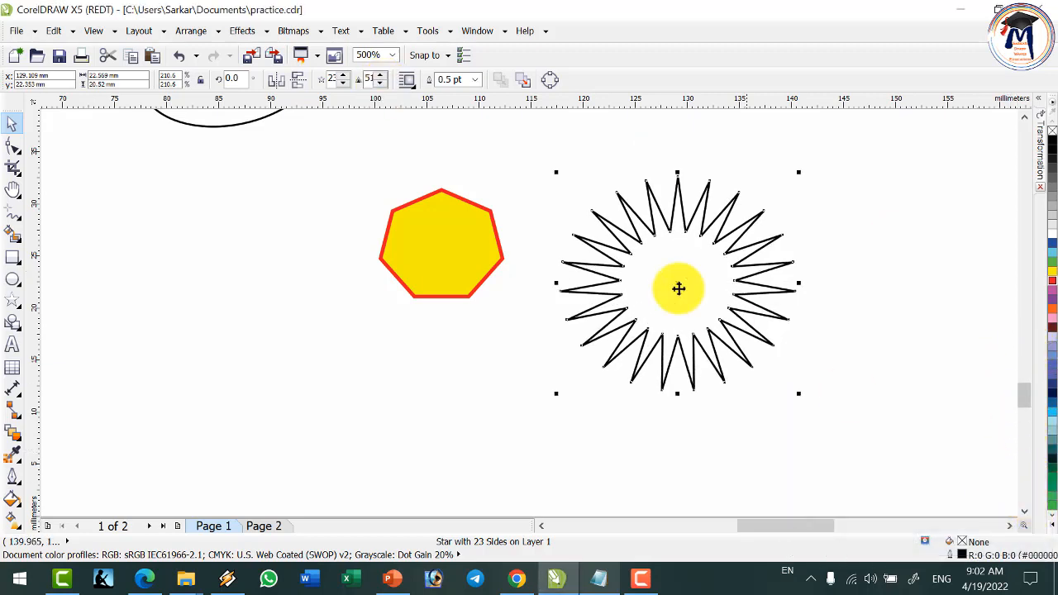
pyautogui.moveTo(343, 83); pyautogui.dragTo(343, 83)
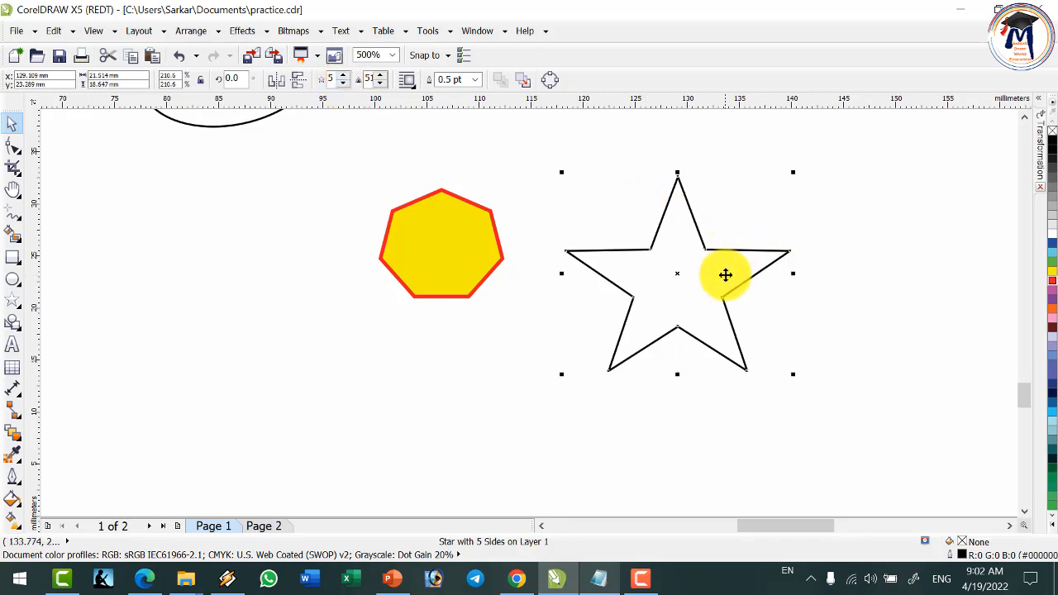
# Step: Draw a complex star about 16 mm wide and 15 mm high in the empty area beside the yellow polygon
pyautogui.click(21, 307)
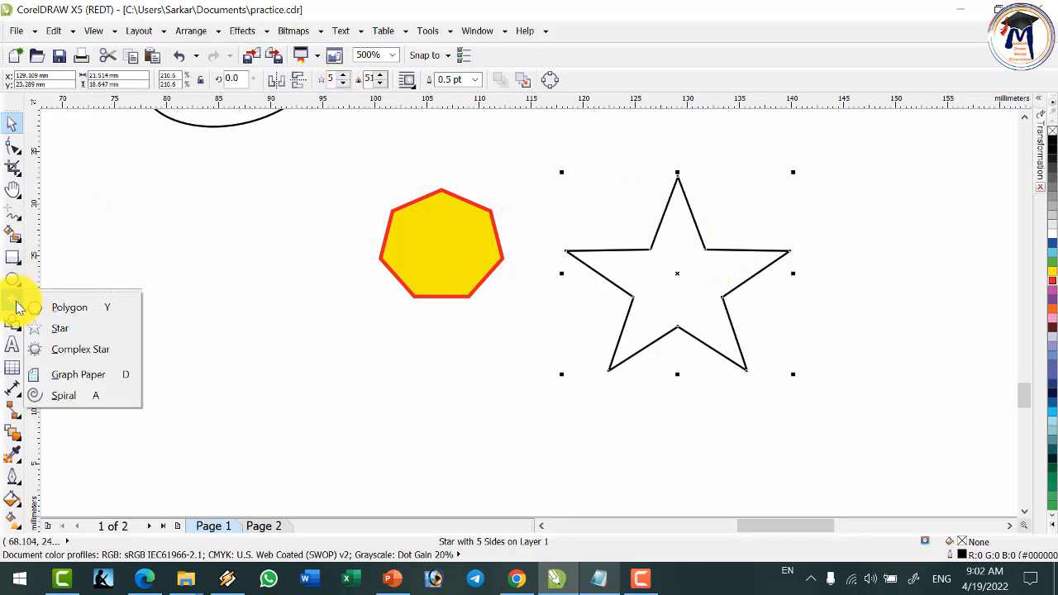
pyautogui.click(82, 352)
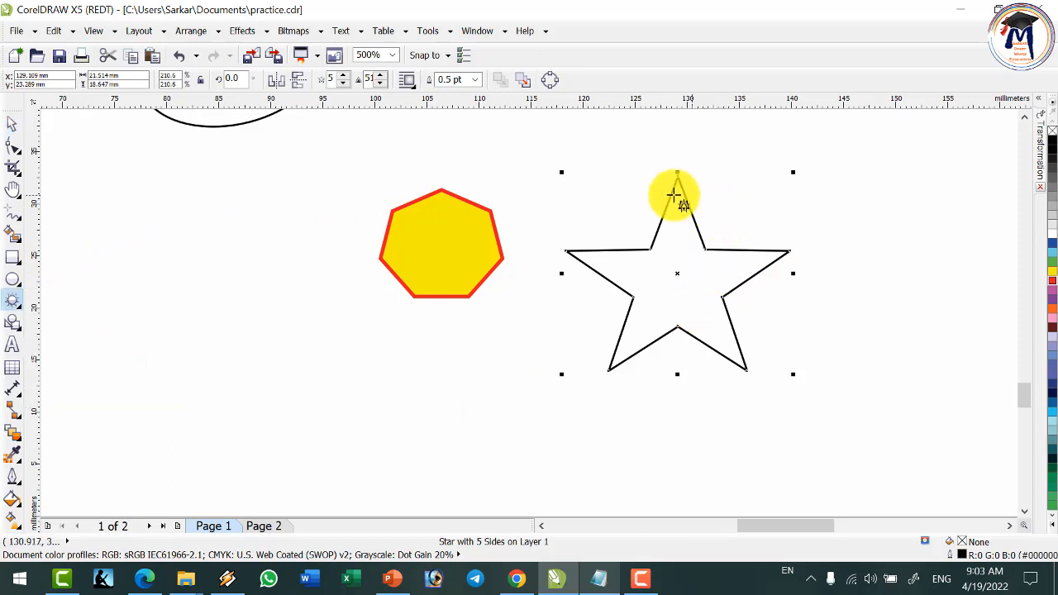
pyautogui.scroll(2, 128, 328)
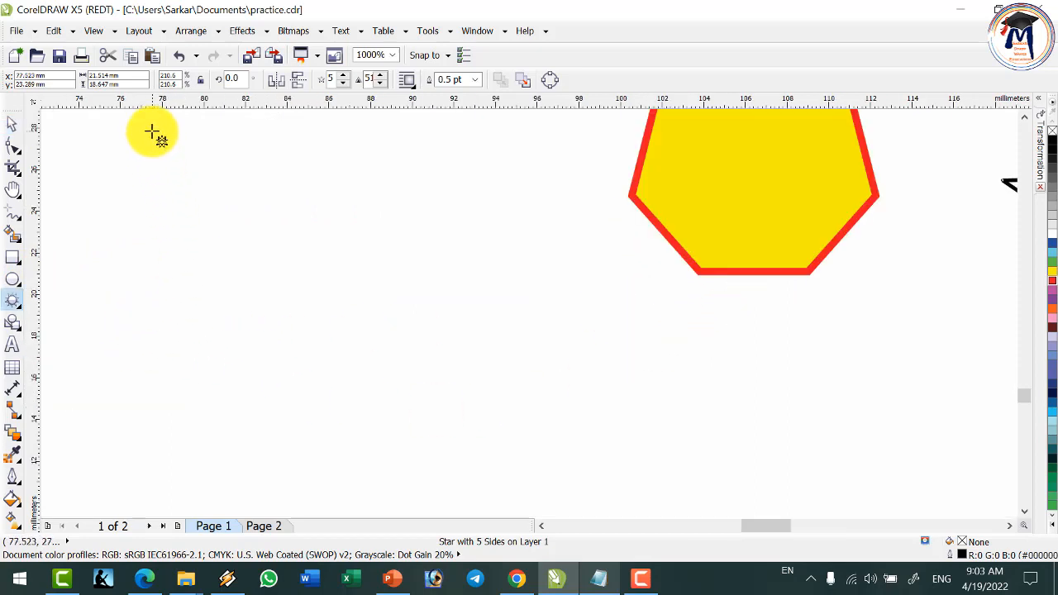
pyautogui.moveTo(152, 133); pyautogui.dragTo(492, 449)
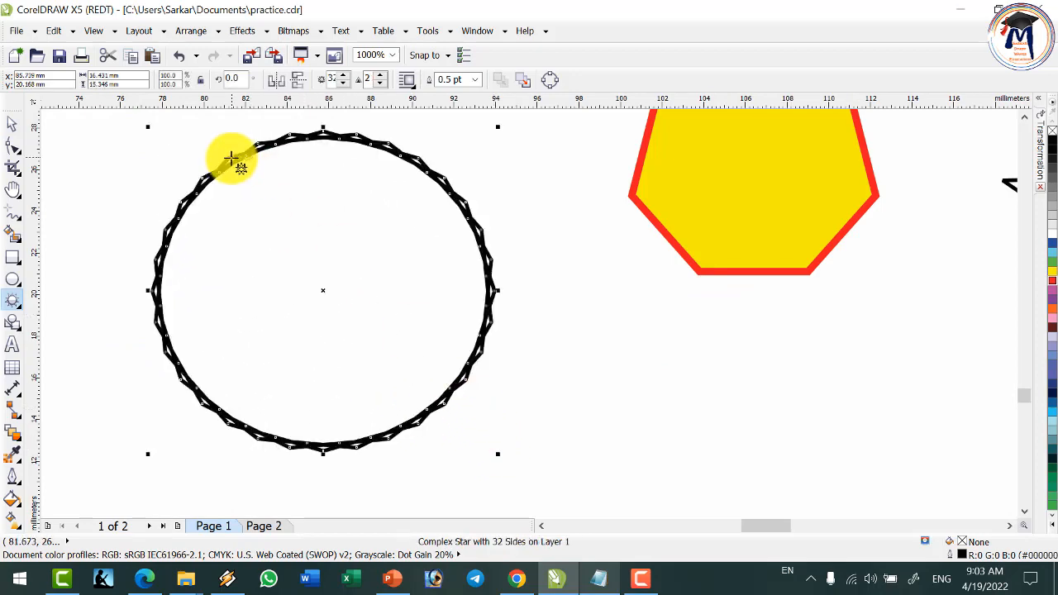
# Step: Reduce the complex star's number of points to 8
pyautogui.click(342, 82)
pyautogui.click(342, 82)
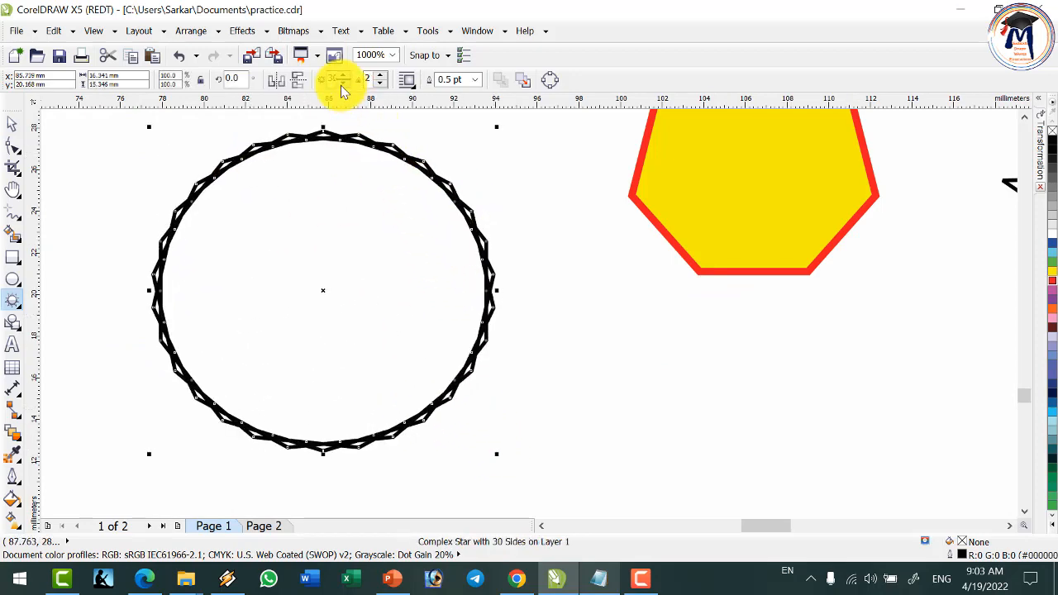
pyautogui.click(342, 82)
pyautogui.click(342, 82)
pyautogui.click(343, 83)
pyautogui.click(342, 83)
pyautogui.click(342, 83)
pyautogui.click(342, 83)
pyautogui.click(342, 82)
pyautogui.click(342, 83)
pyautogui.click(342, 83)
pyautogui.click(342, 82)
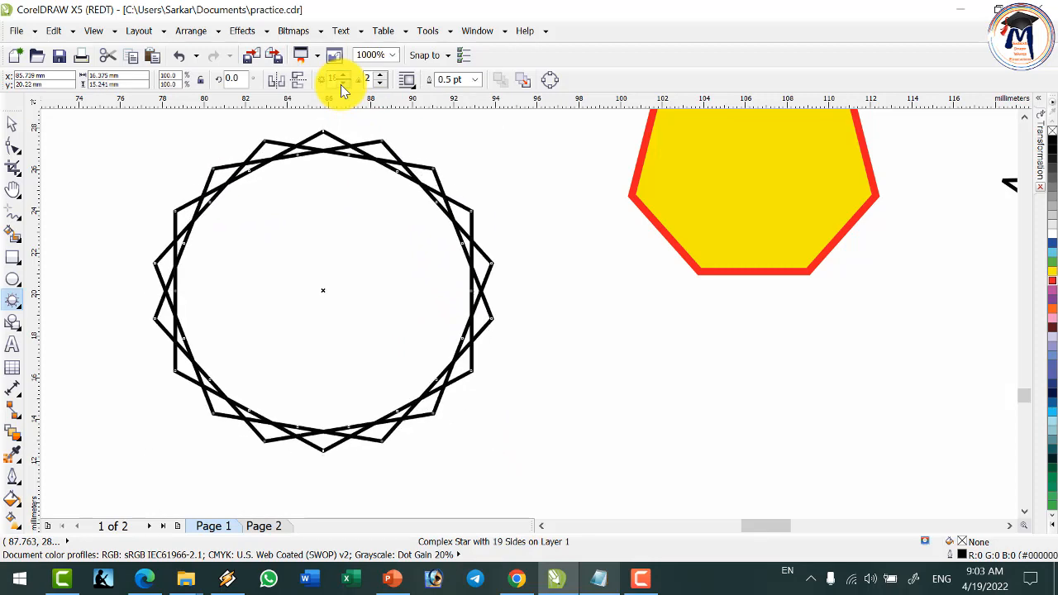
pyautogui.click(342, 83)
pyautogui.click(342, 83)
pyautogui.click(342, 83)
pyautogui.click(342, 82)
pyautogui.click(342, 83)
pyautogui.click(342, 83)
pyautogui.click(342, 82)
pyautogui.click(342, 83)
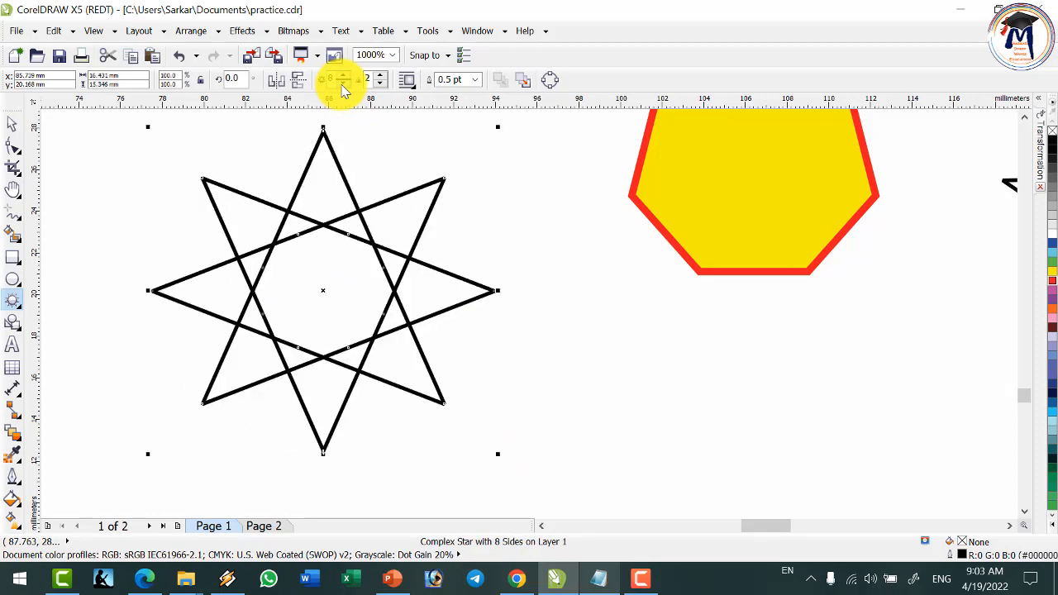
pyautogui.click(342, 83)
pyautogui.click(343, 76)
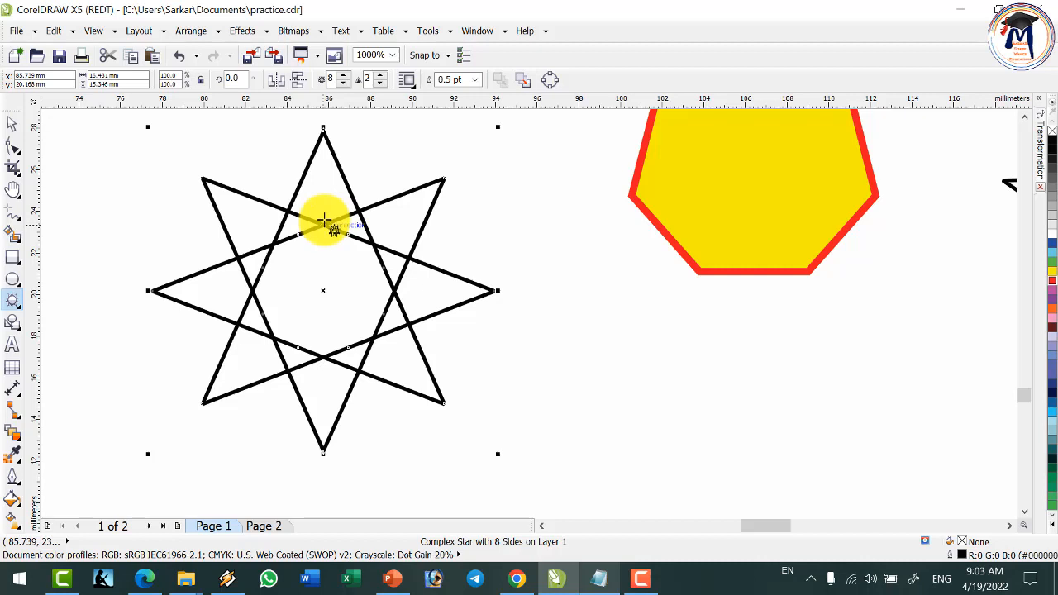
# Step: Try the complex star with 6 points or fewer, and bring it back to 8 points
pyautogui.click(347, 85)
pyautogui.click(347, 85)
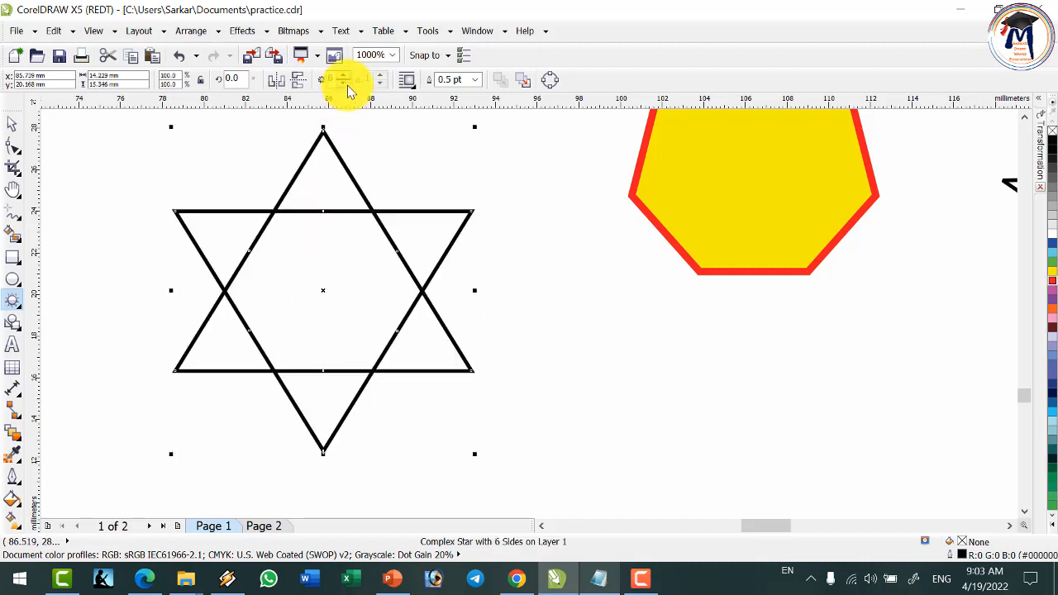
pyautogui.click(347, 85)
pyautogui.click(344, 77)
pyautogui.click(344, 77)
pyautogui.click(344, 77)
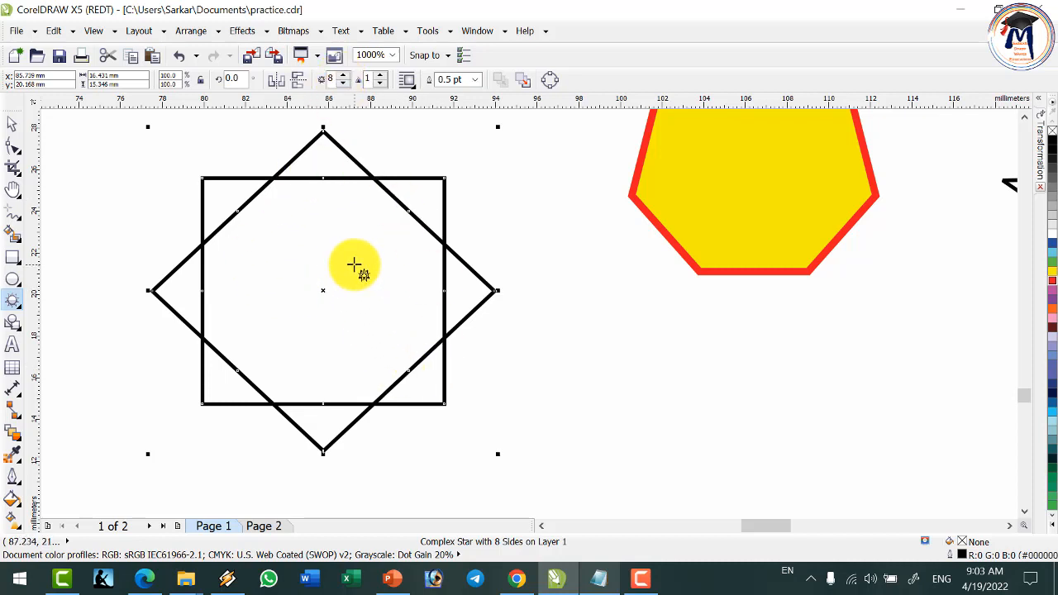
# Step: Raise the complex star to 11 points and set its sharpness to 4
pyautogui.click(344, 77)
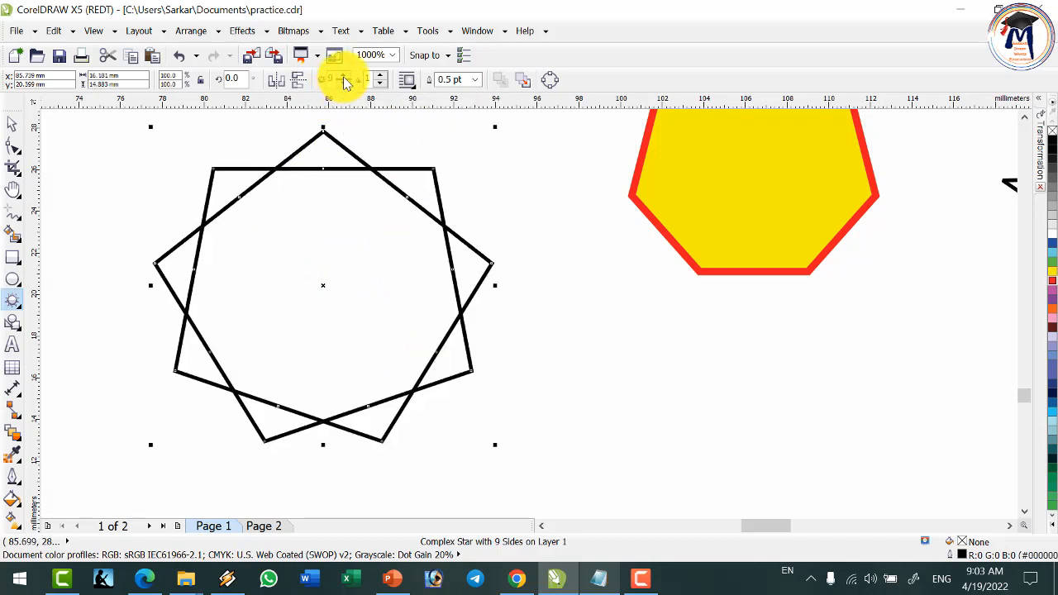
pyautogui.click(344, 77)
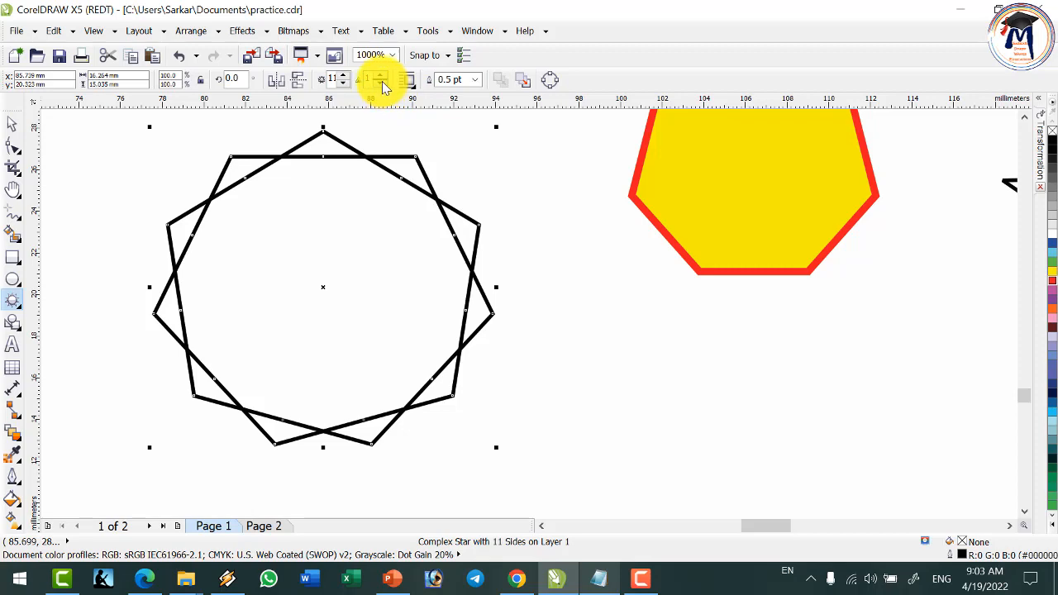
pyautogui.click(382, 84)
pyautogui.click(382, 83)
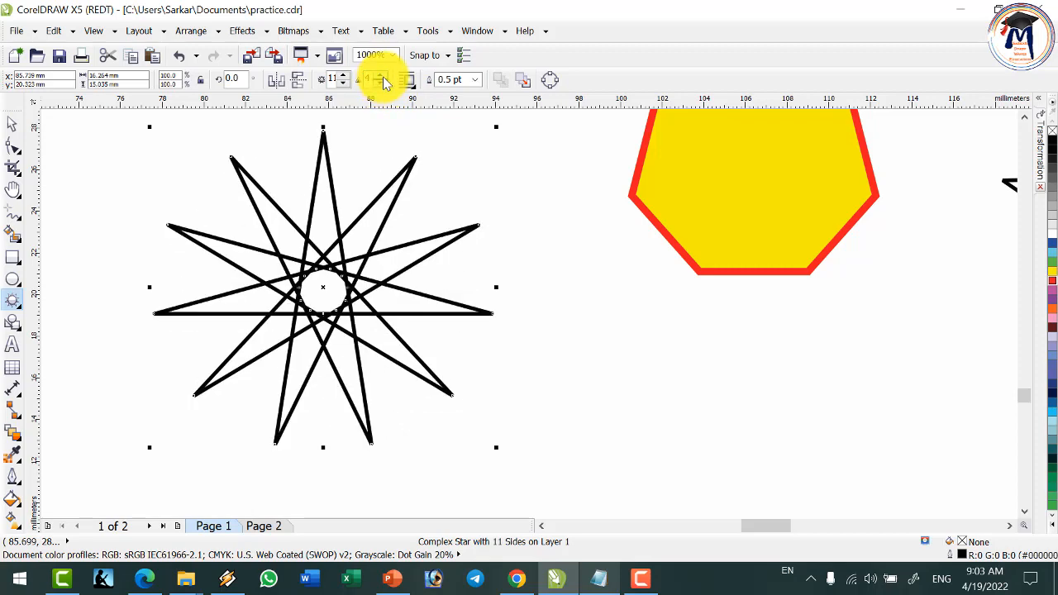
pyautogui.click(382, 83)
pyautogui.click(383, 85)
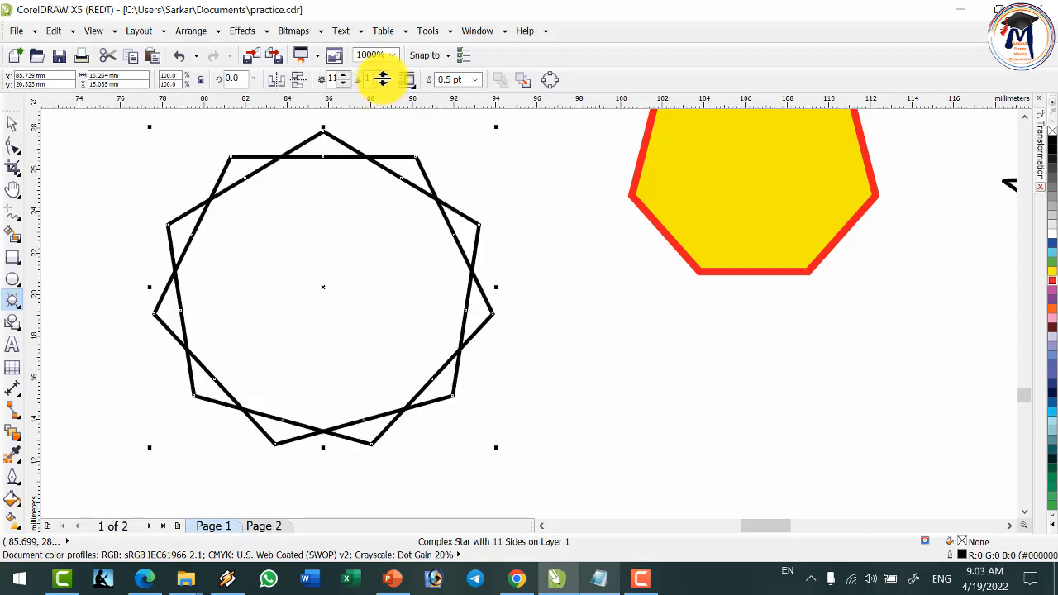
pyautogui.click(382, 76)
pyautogui.click(383, 76)
pyautogui.click(382, 76)
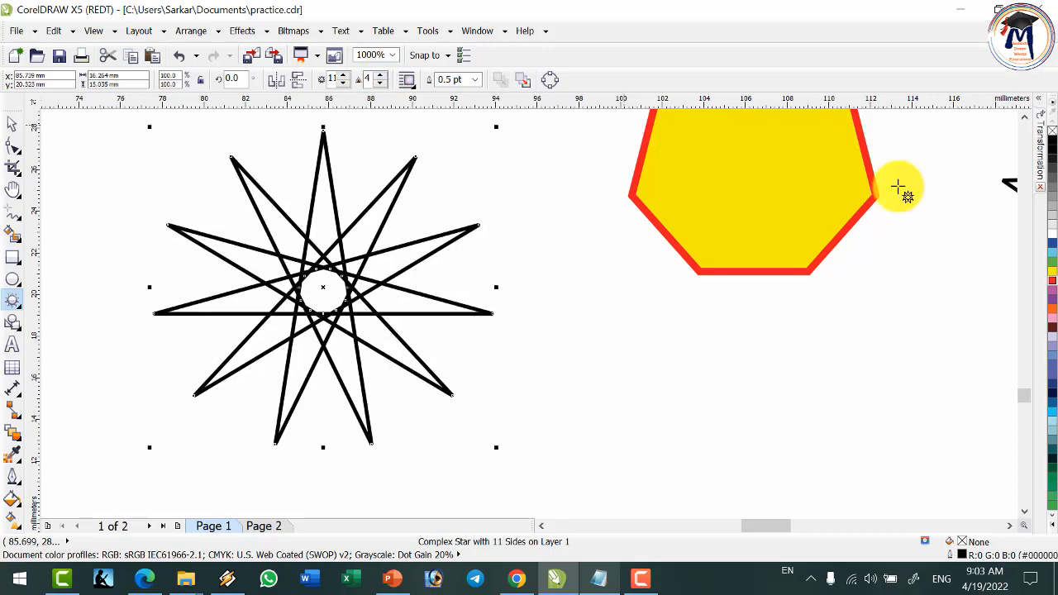
# Step: Fill the 11-pointed complex star with green and set its sharpness to 3
pyautogui.click(1051, 248)
pyautogui.click(1051, 261)
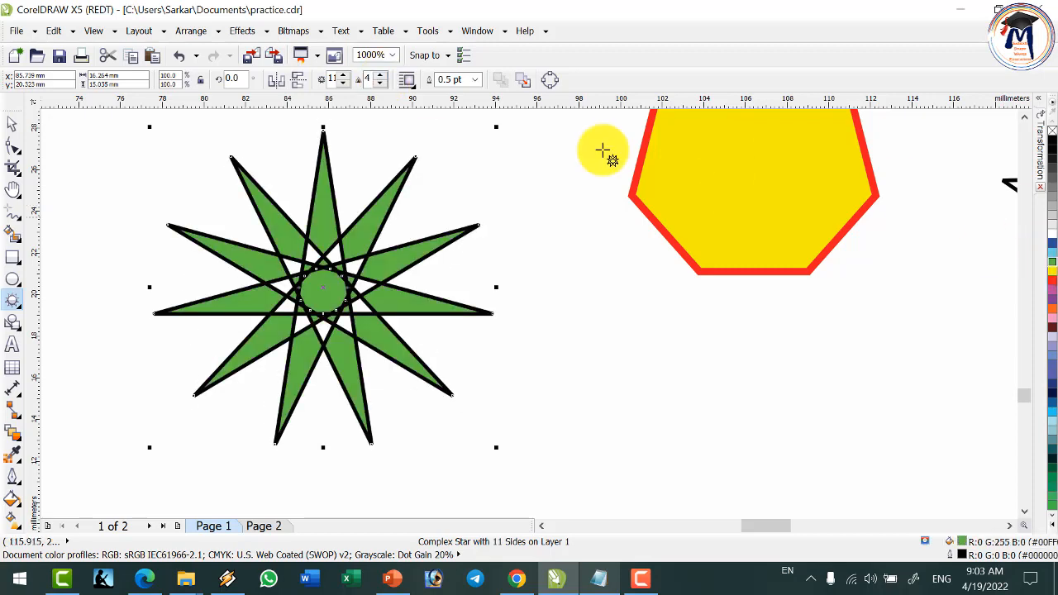
pyautogui.click(383, 85)
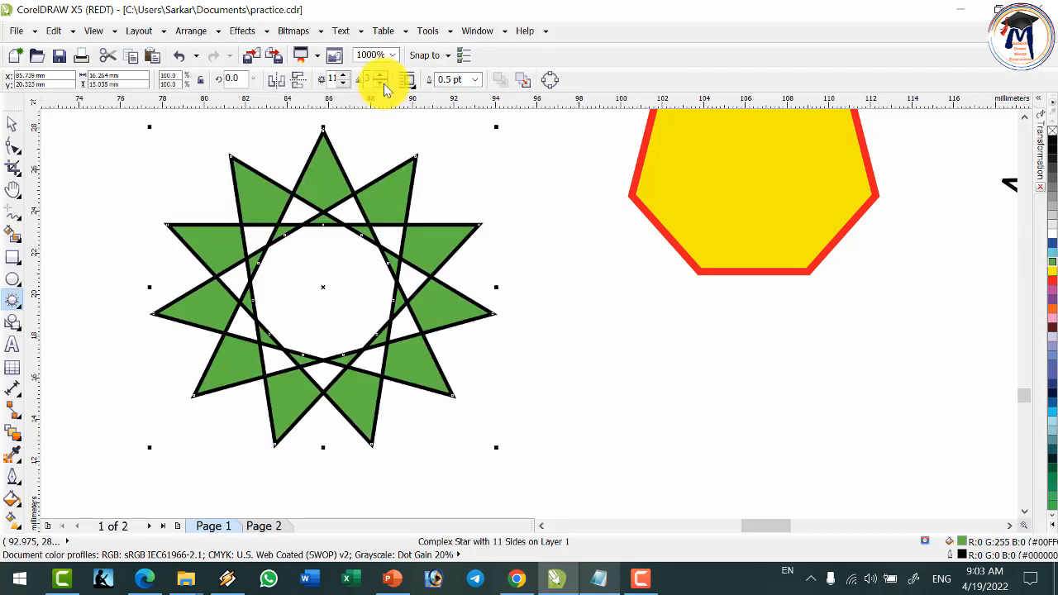
pyautogui.click(384, 85)
pyautogui.click(383, 79)
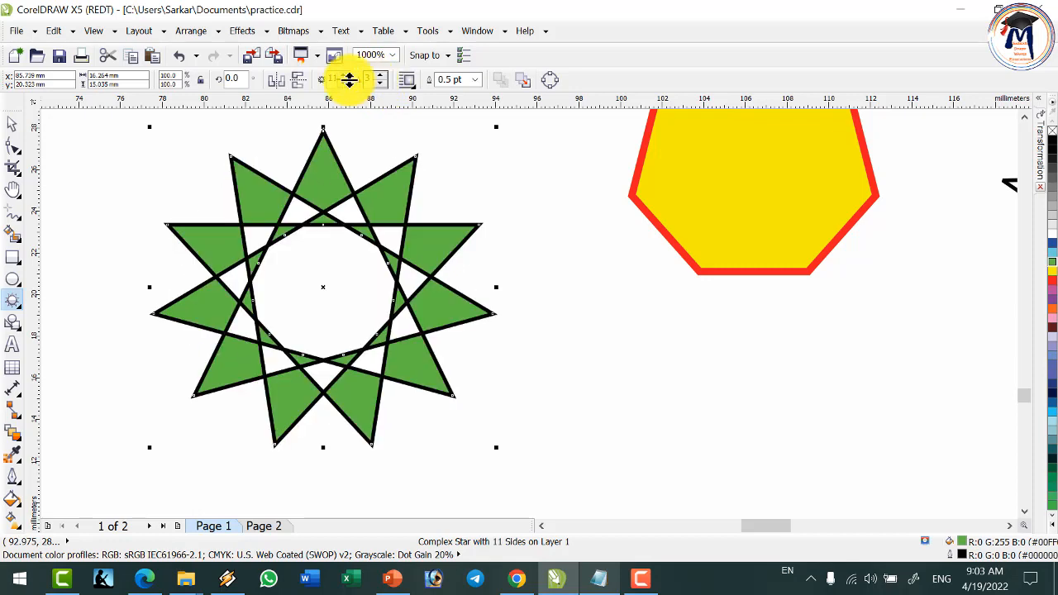
# Step: Raise the complex star's number of points to 12 and bring it down to 10
pyautogui.click(347, 87)
pyautogui.click(346, 76)
pyautogui.click(346, 77)
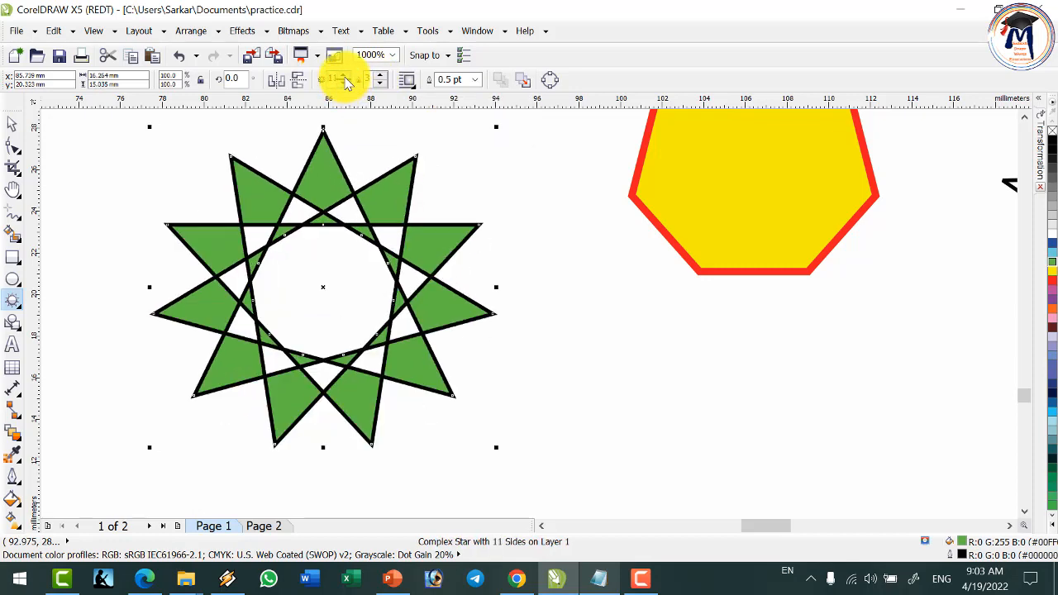
pyautogui.click(346, 76)
pyautogui.click(346, 77)
pyautogui.click(346, 77)
pyautogui.click(346, 77)
pyautogui.click(344, 86)
pyautogui.click(344, 86)
pyautogui.click(344, 86)
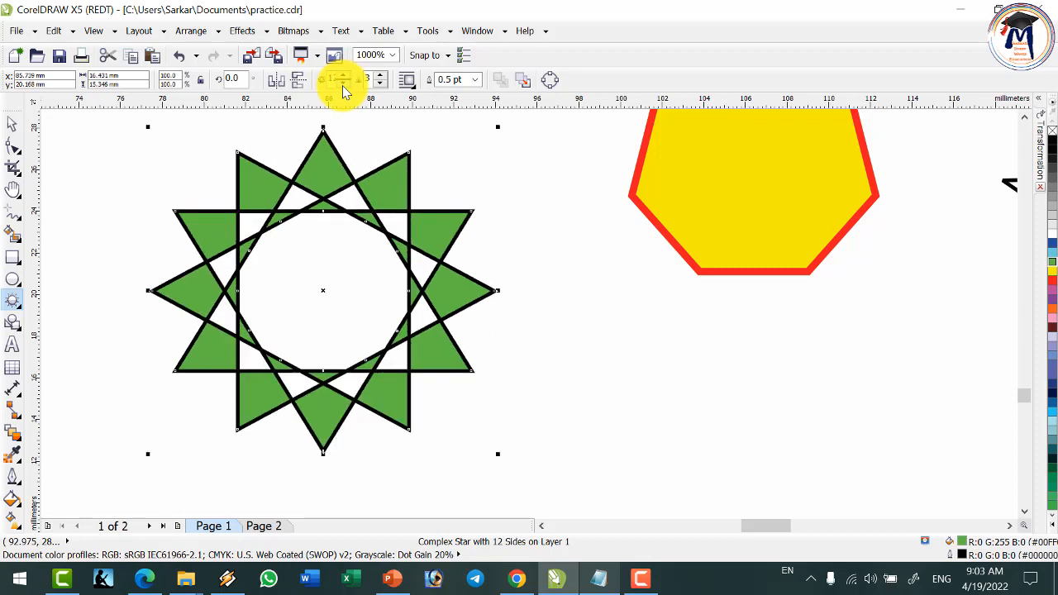
pyautogui.click(344, 86)
pyautogui.click(343, 86)
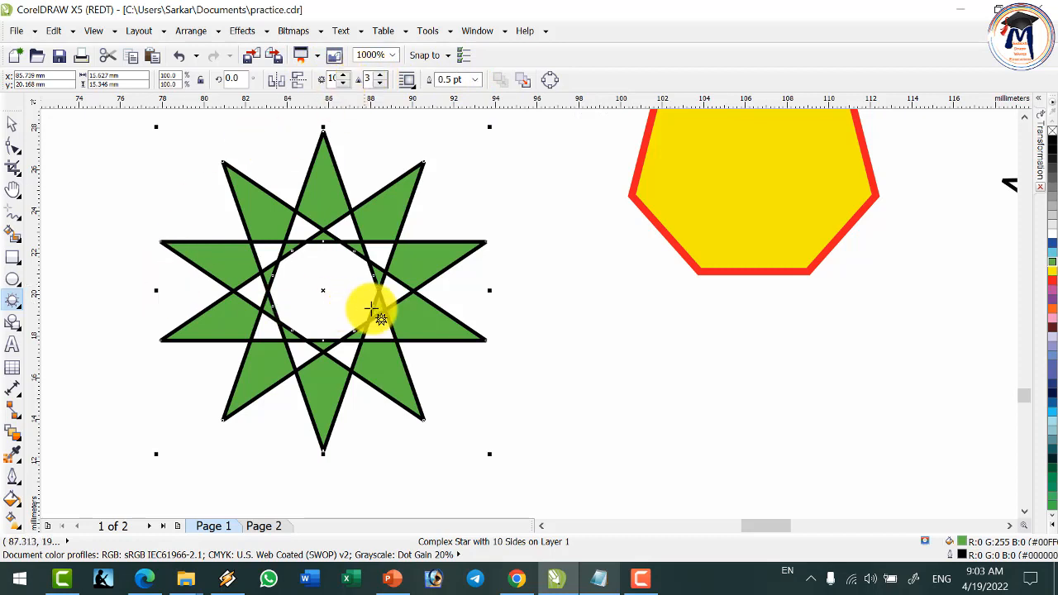
# Step: Draw a Graph Paper grid of 4 columns and 3 rows, about 27 by 25 mm, in the page's empty lower-left area
pyautogui.click(13, 301)
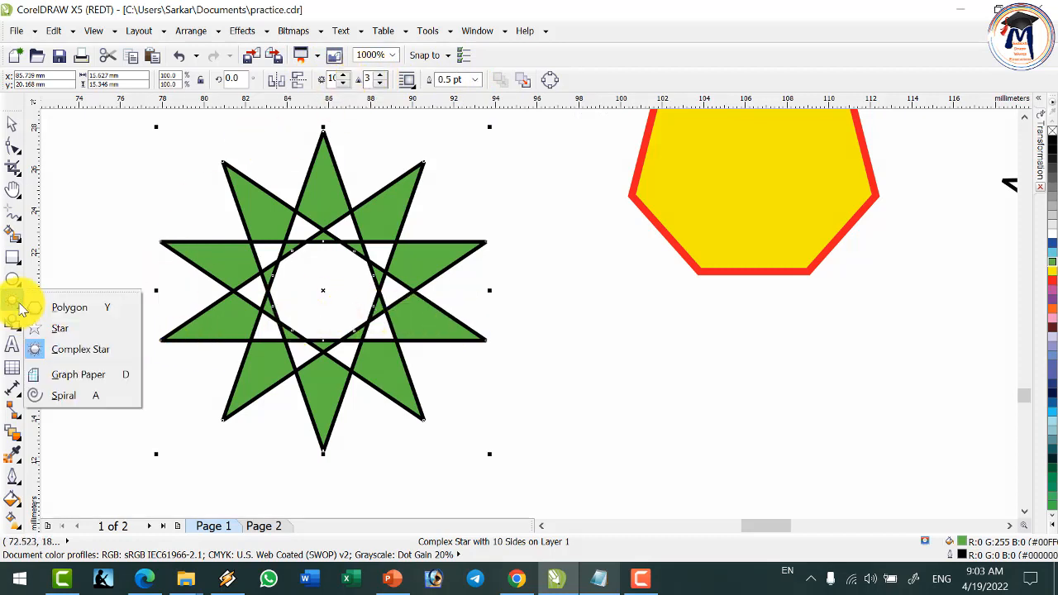
pyautogui.click(102, 379)
pyautogui.scroll(-2, 707, 347)
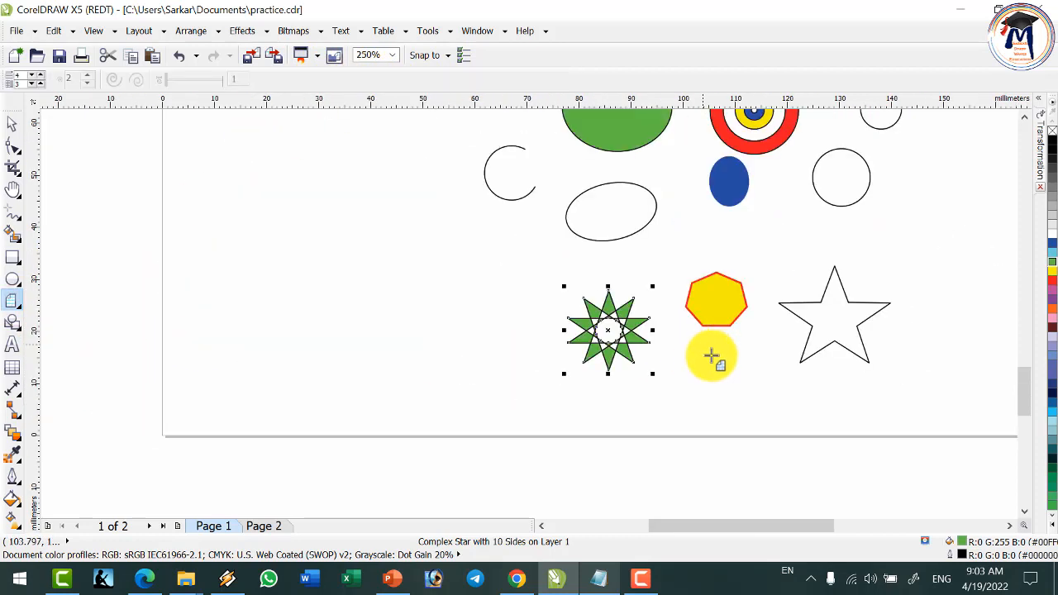
pyautogui.scroll(2, 248, 261)
pyautogui.scroll(-1, 364, 272)
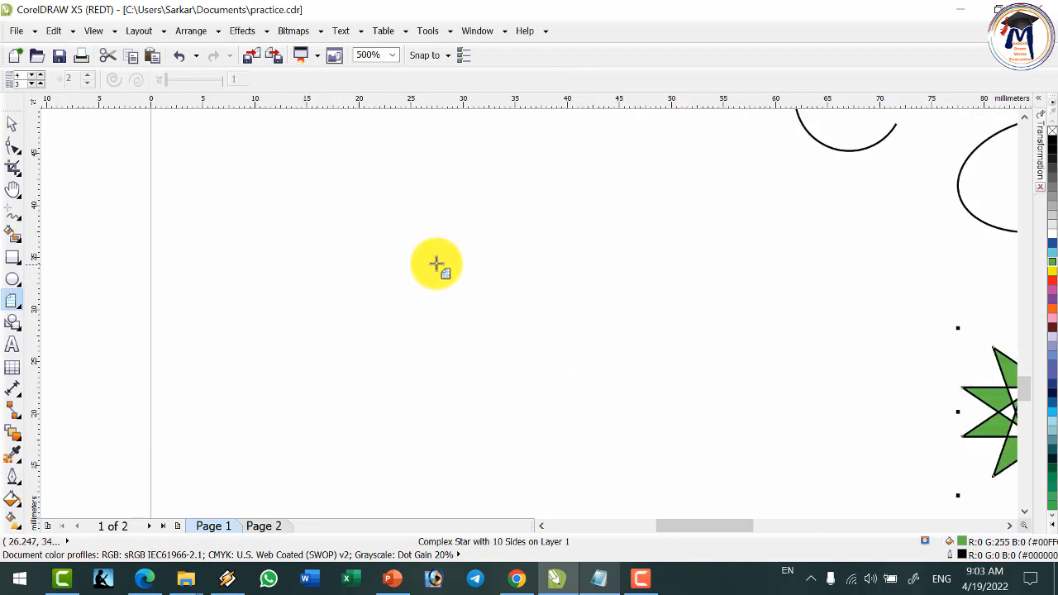
pyautogui.moveTo(409, 194); pyautogui.dragTo(695, 454)
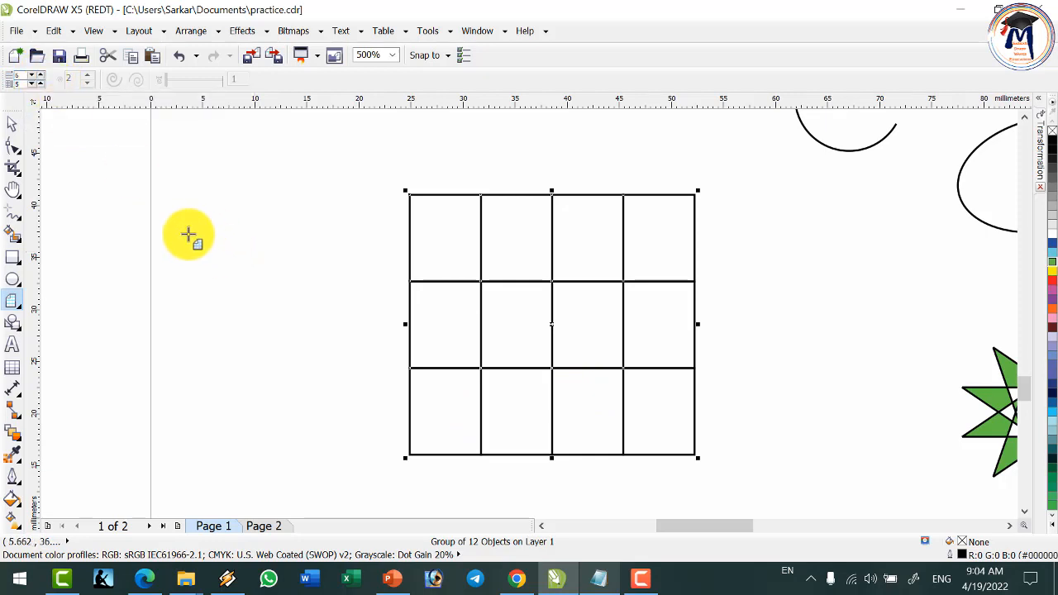
# Step: Draw a second Graph Paper grid with 6 columns and 5 rows beside the first one, and delete it
pyautogui.moveTo(153, 210); pyautogui.dragTo(376, 425)
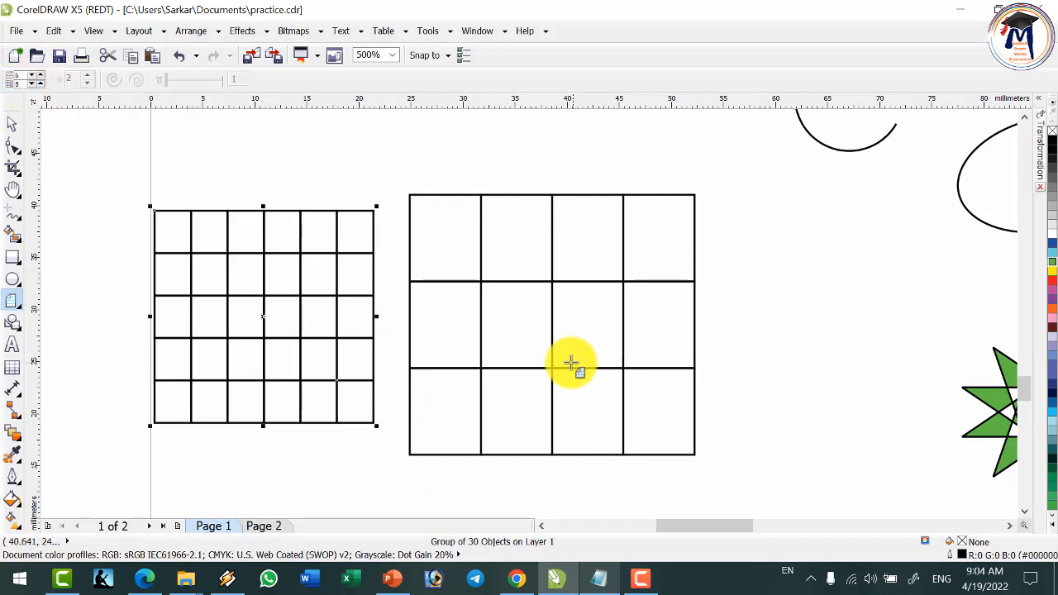
pyautogui.click(16, 126)
pyautogui.press('Delete')
pyautogui.click(518, 302)
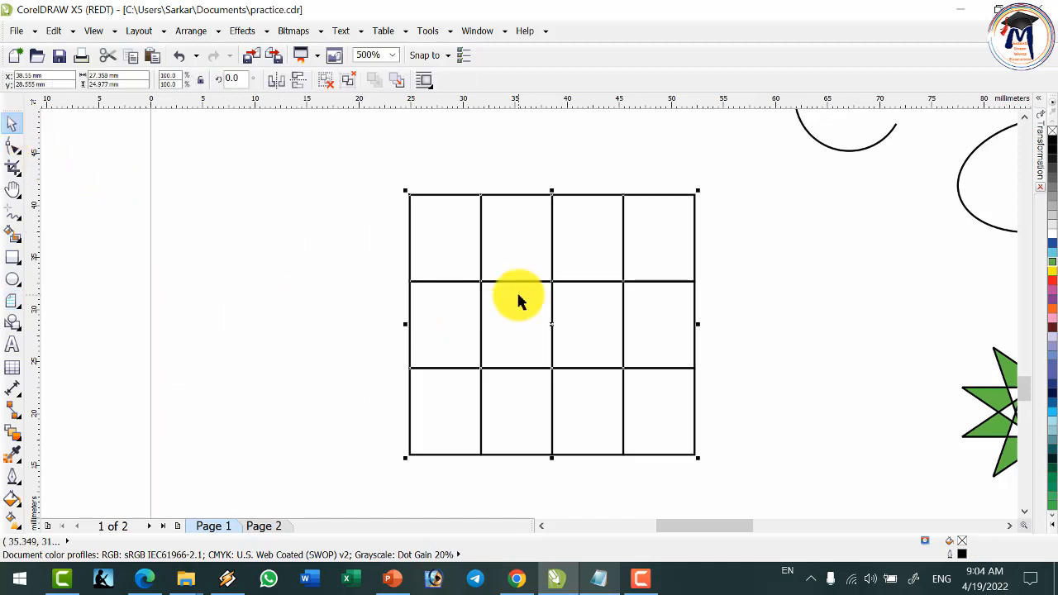
# Step: Make room beside the 4-by-3 grid and open the Import dialog
pyautogui.scroll(-4, 514, 296)
pyautogui.scroll(4, 465, 319)
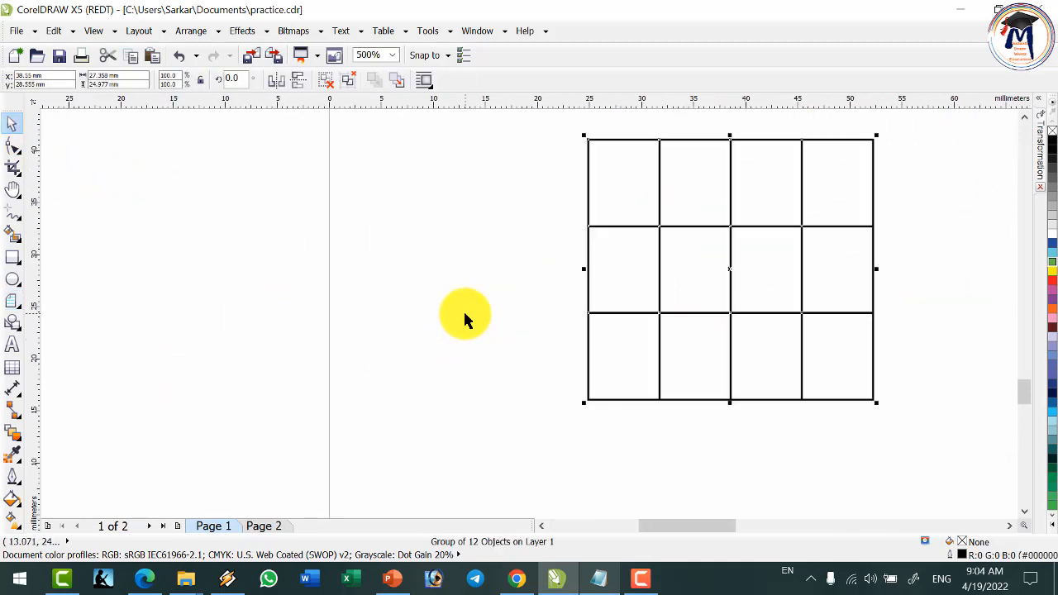
pyautogui.click(17, 33)
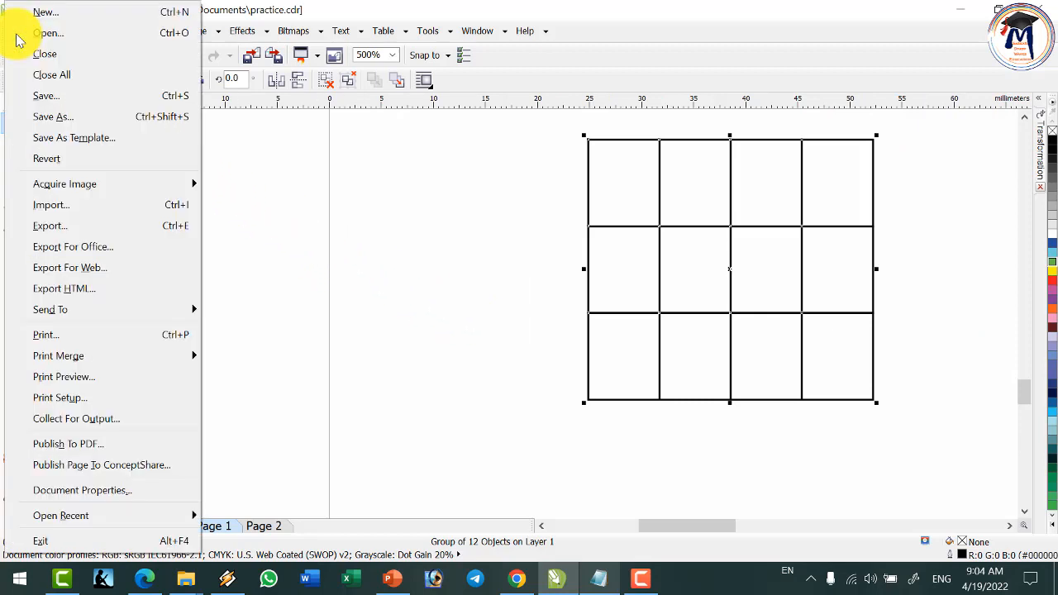
pyautogui.click(49, 207)
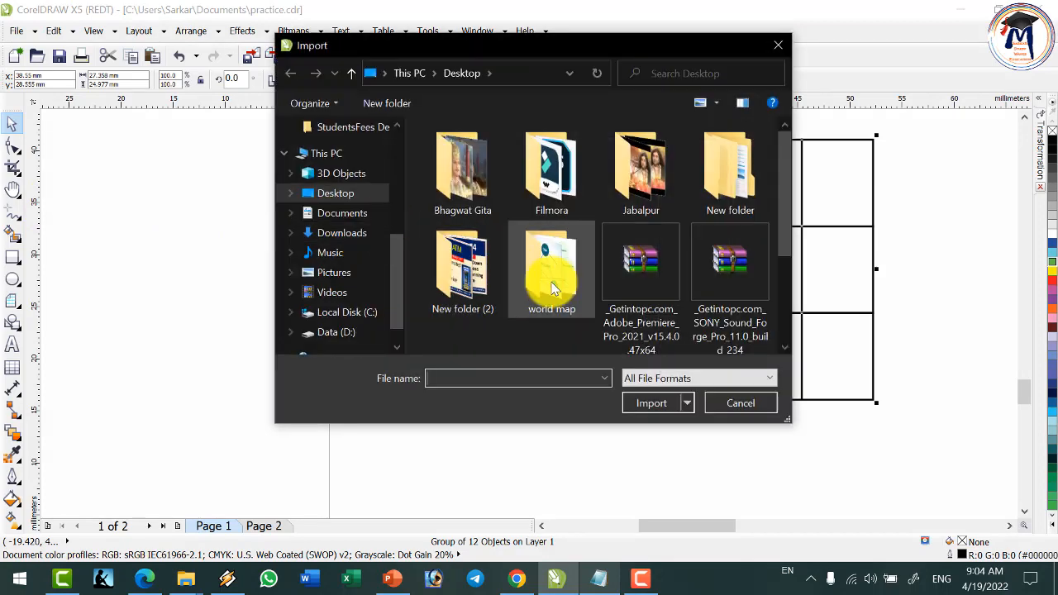
# Step: Try to import the CorelDRAW_Graphics_Suite_22H1_seo file from the Downloads folder
pyautogui.click(554, 275)
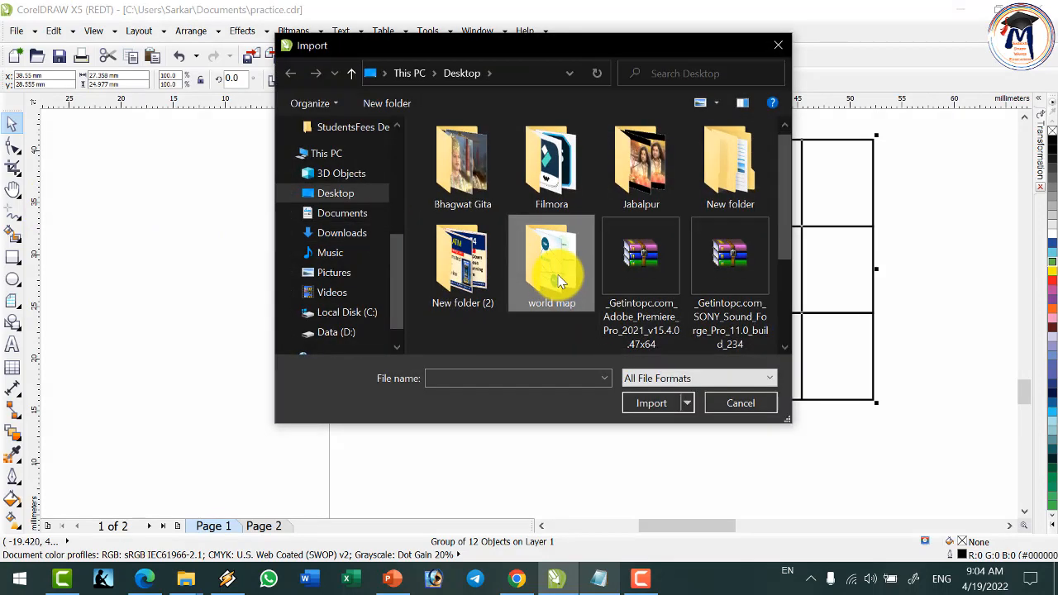
pyautogui.click(343, 216)
pyautogui.scroll(-5, 593, 246)
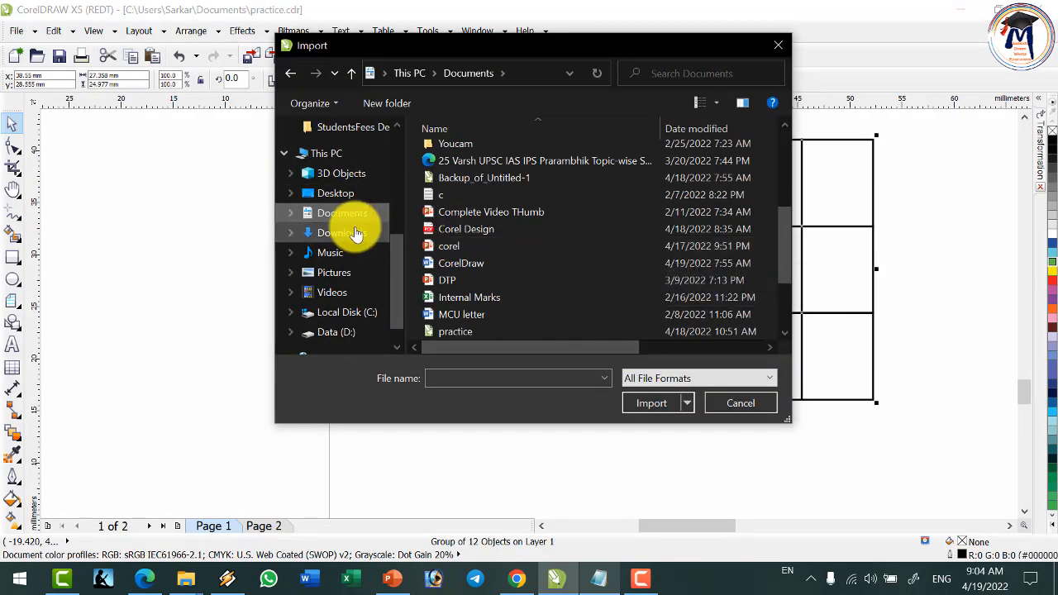
pyautogui.click(344, 233)
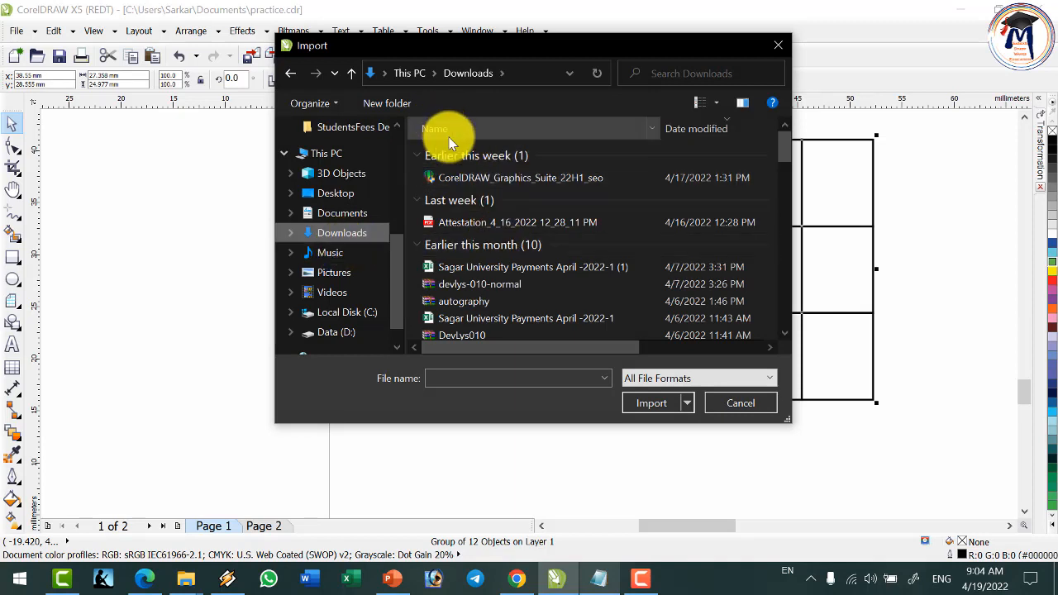
pyautogui.click(451, 178)
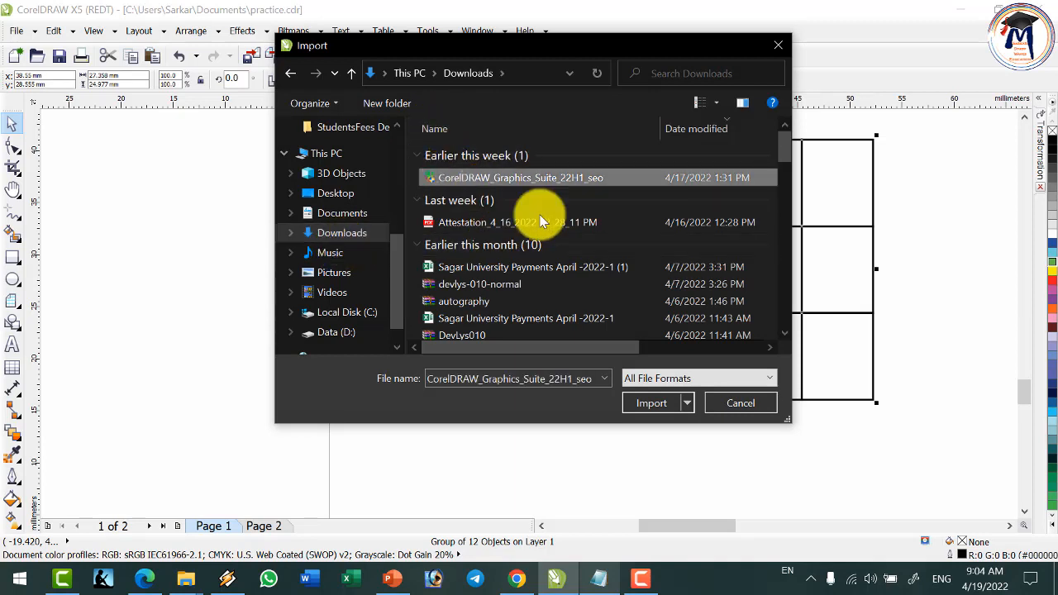
pyautogui.click(648, 400)
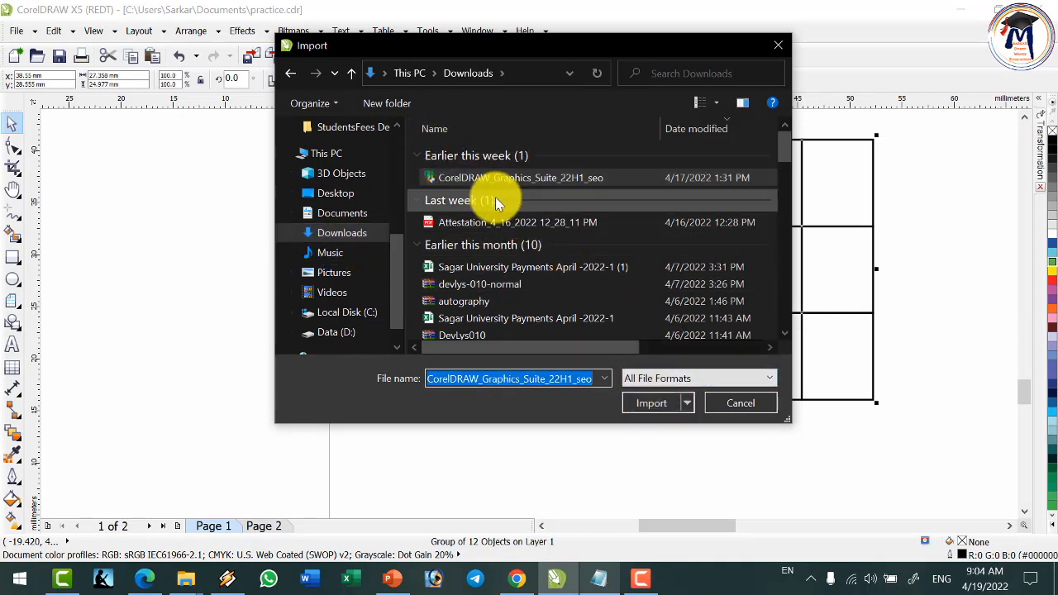
# Step: Look through the file list of the Downloads folder for a picture to import
pyautogui.click(484, 222)
pyautogui.scroll(-1, 519, 240)
pyautogui.scroll(-9, 529, 252)
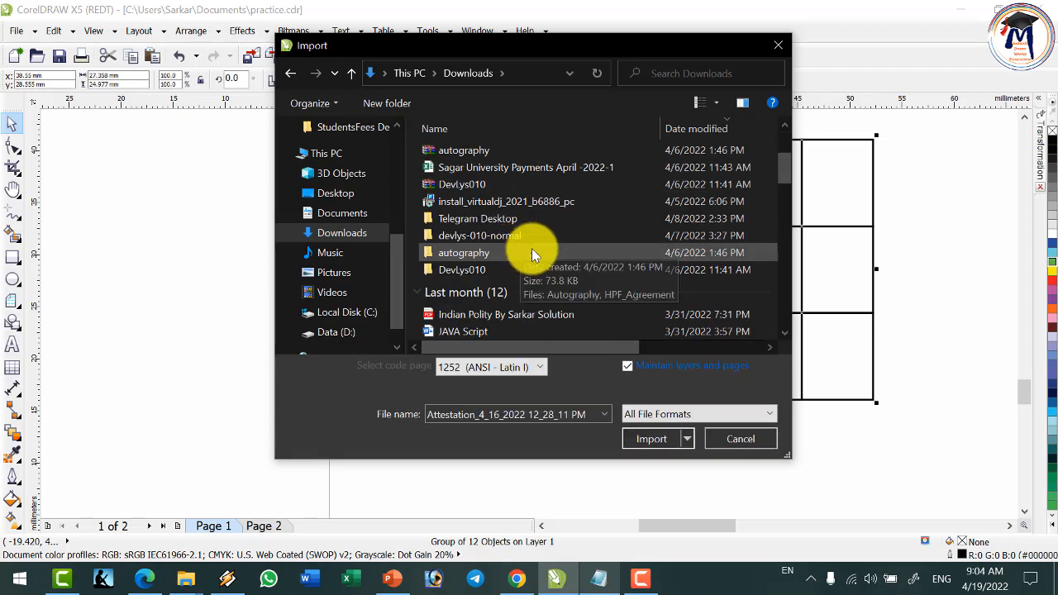
pyautogui.scroll(-6, 556, 290)
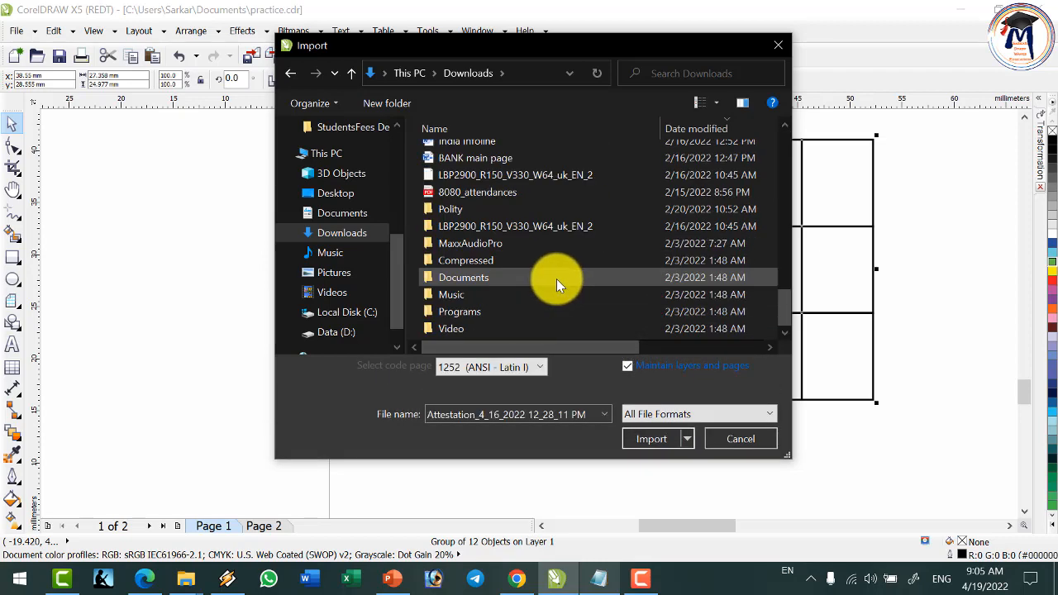
pyautogui.scroll(3, 528, 272)
pyautogui.click(459, 214)
pyautogui.click(456, 200)
pyautogui.click(456, 183)
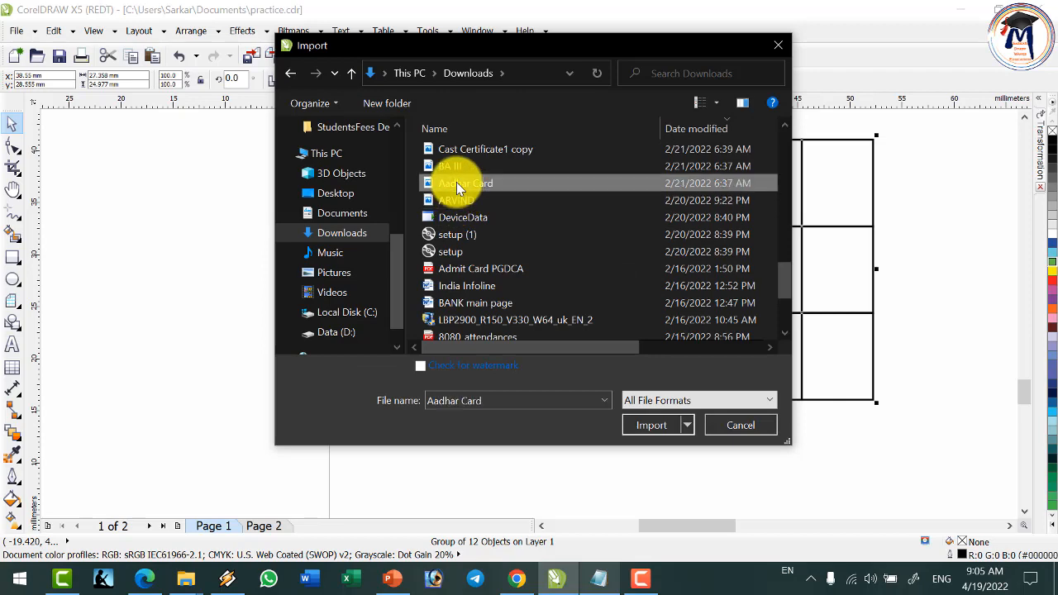
# Step: Show the Downloads files as medium icons and check their thumbnails and the Desktop and Documents folders for a usable picture
pyautogui.click(717, 105)
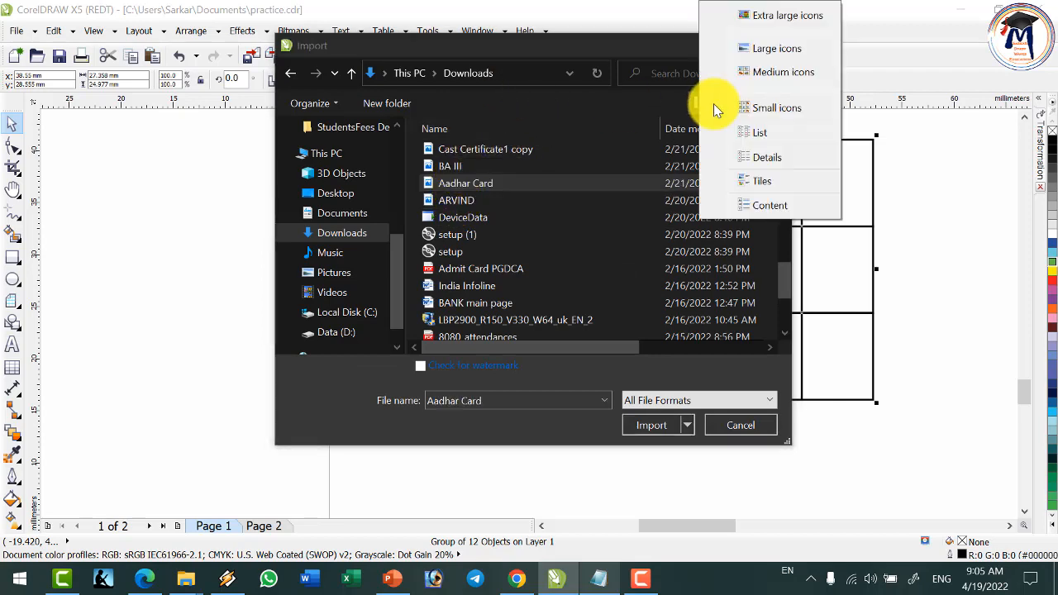
pyautogui.click(765, 71)
pyautogui.scroll(-15, 568, 239)
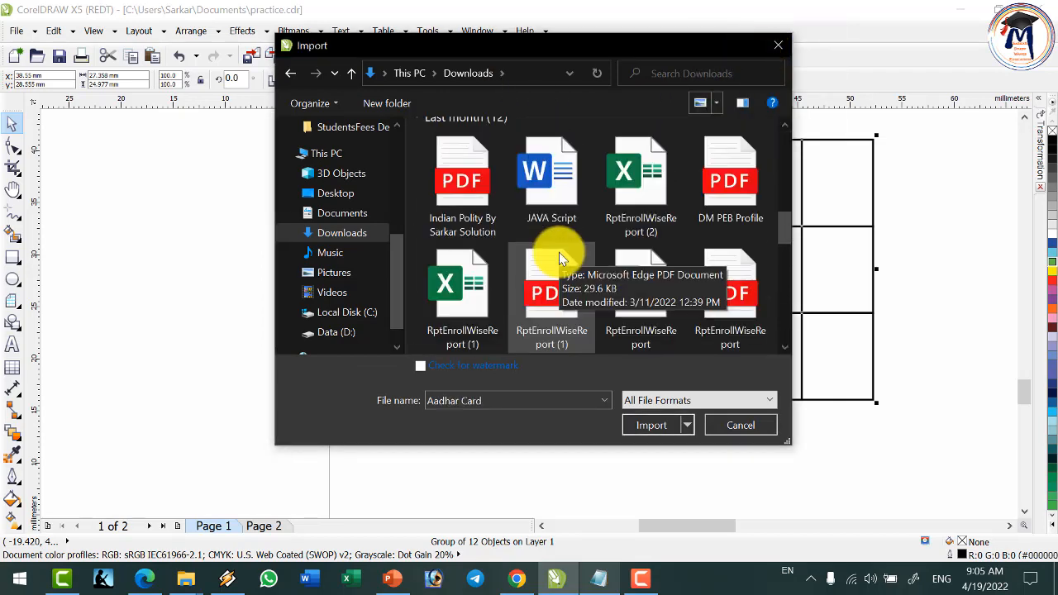
pyautogui.scroll(-10, 607, 284)
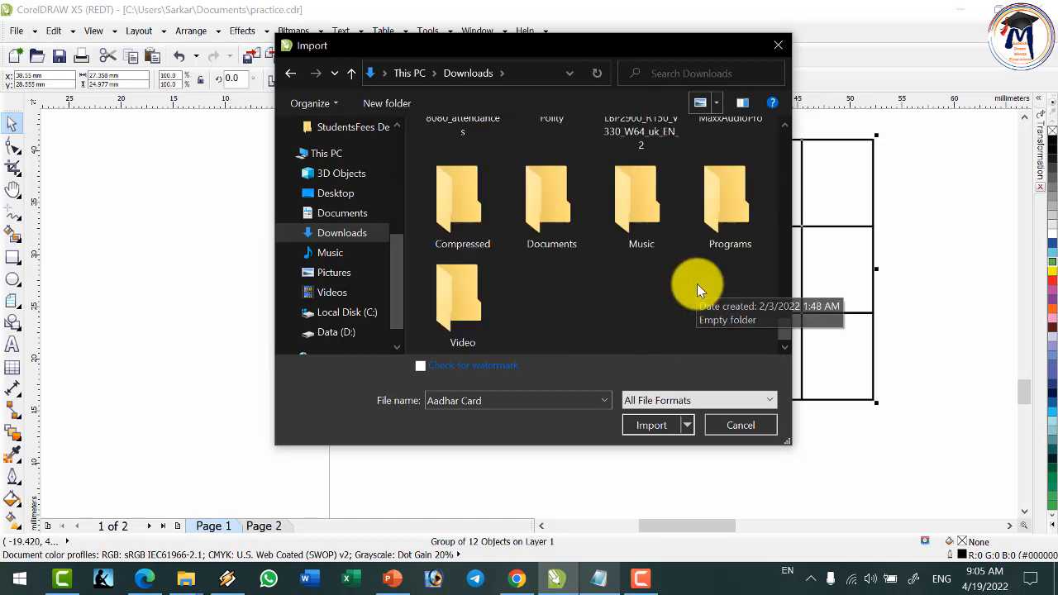
pyautogui.scroll(5, 697, 284)
pyautogui.scroll(2, 661, 256)
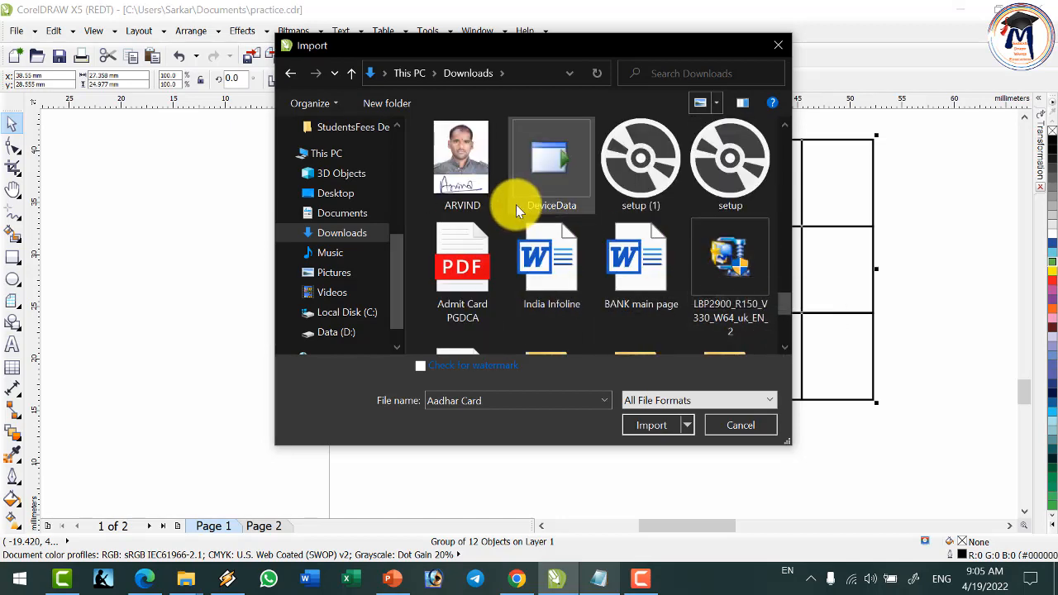
pyautogui.scroll(-5, 537, 223)
pyautogui.scroll(5, 495, 215)
pyautogui.click(335, 192)
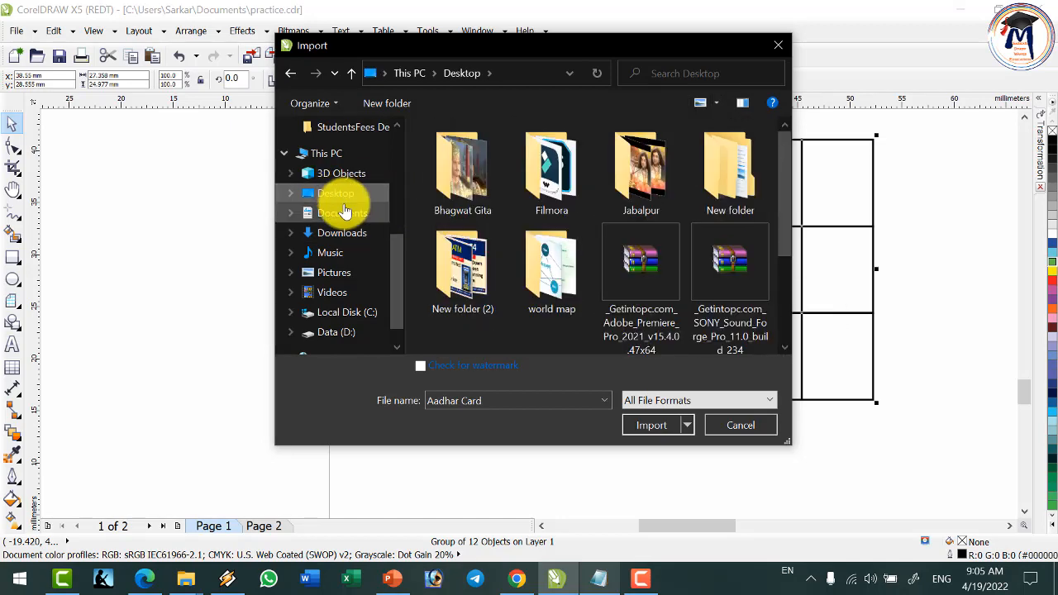
pyautogui.click(350, 214)
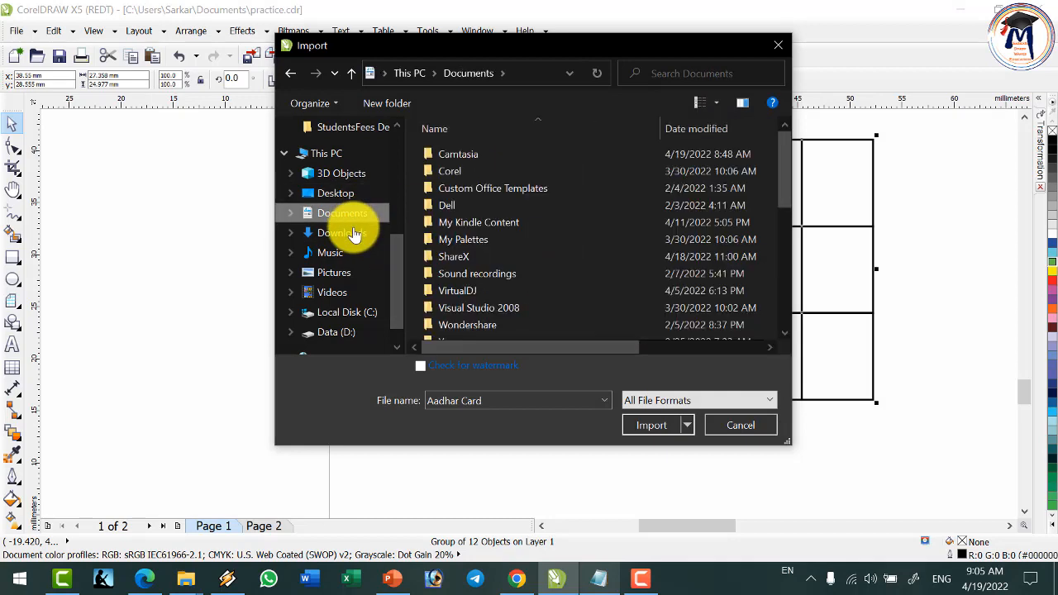
pyautogui.click(355, 235)
pyautogui.scroll(-1, 342, 202)
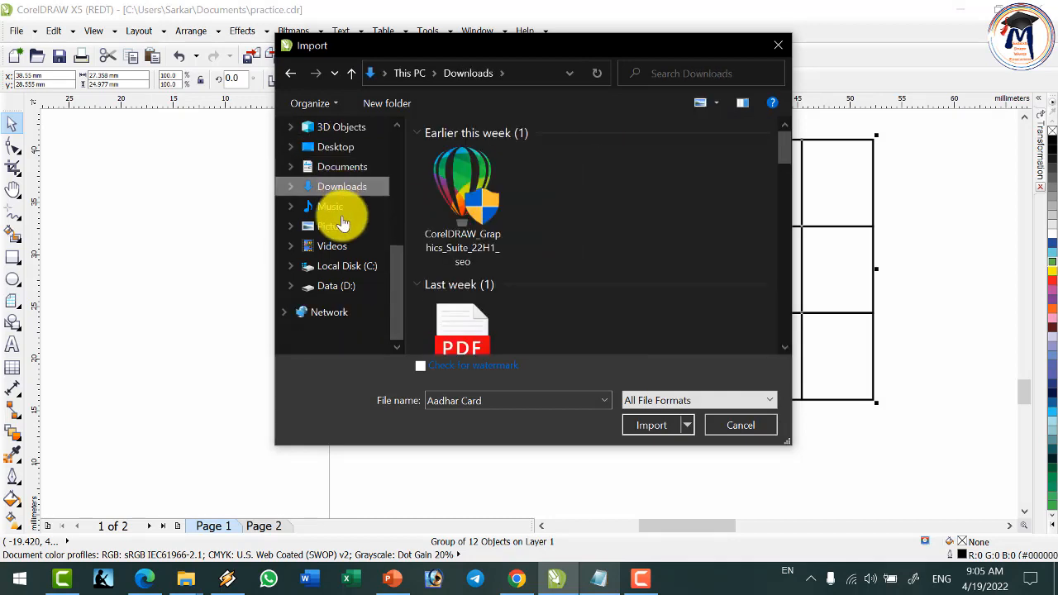
# Step: Import LogoGIF from the SSW_Education folder on Data (D:) and place it about 28 by 28 mm, just left of the 4-by-3 grid
pyautogui.click(338, 285)
pyautogui.scroll(-2, 513, 242)
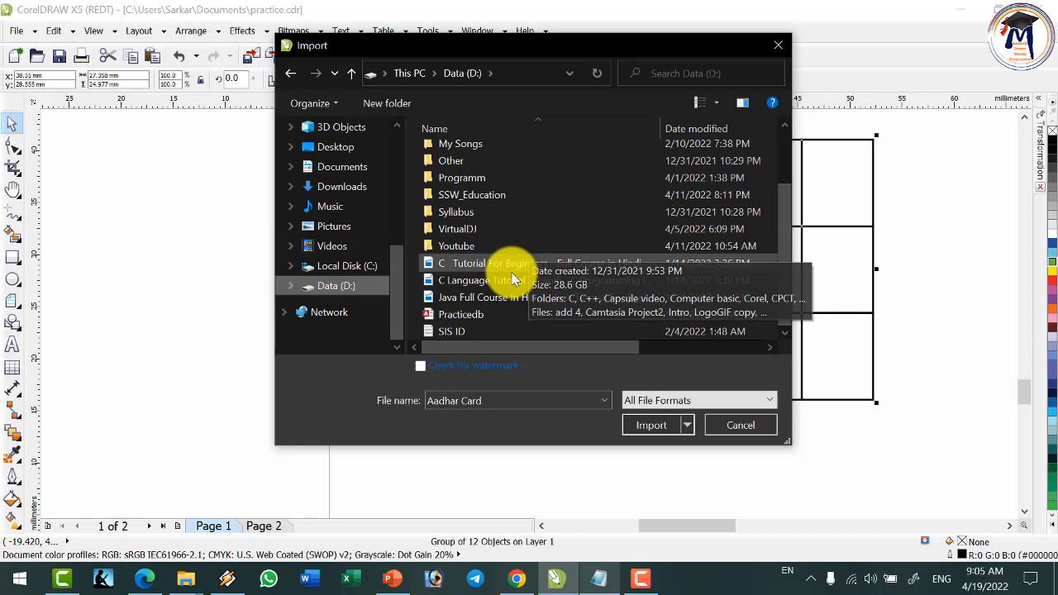
pyautogui.doubleClick(473, 192)
pyautogui.scroll(-10, 533, 254)
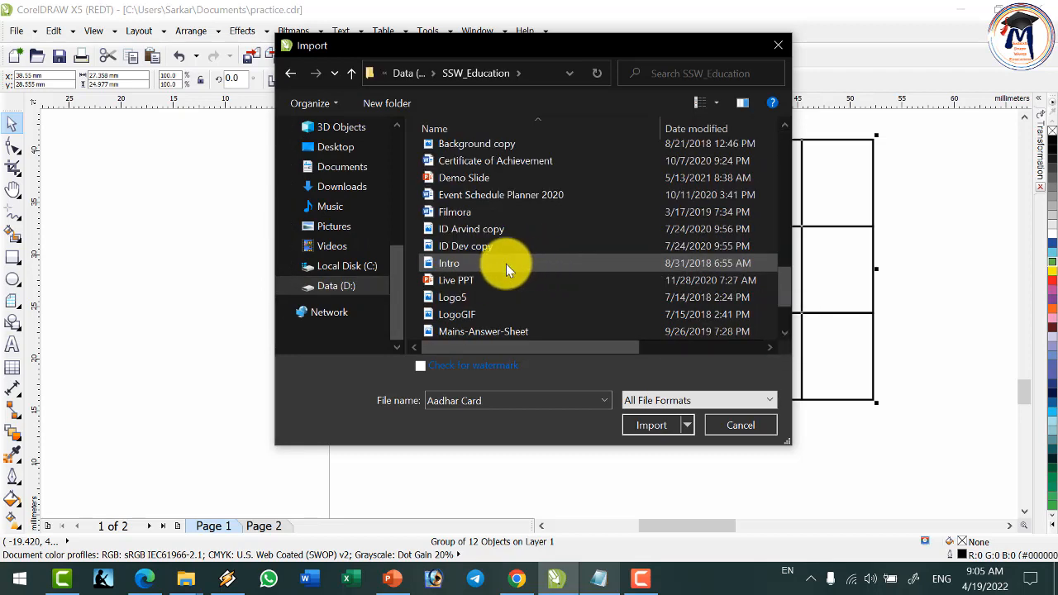
pyautogui.click(465, 230)
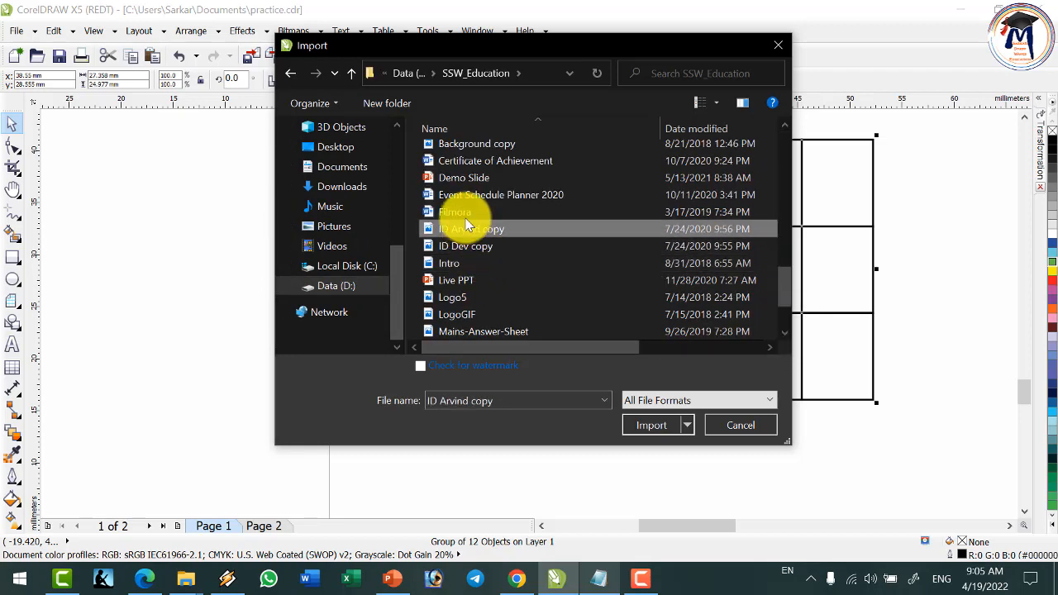
pyautogui.click(459, 212)
pyautogui.click(470, 312)
pyautogui.click(636, 426)
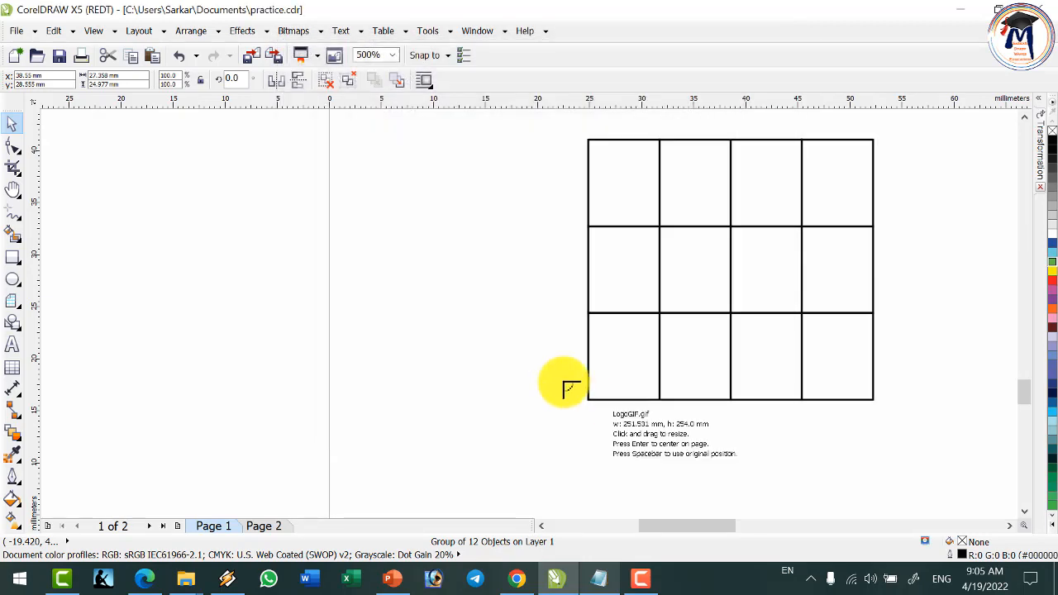
pyautogui.moveTo(147, 162); pyautogui.dragTo(484, 454)
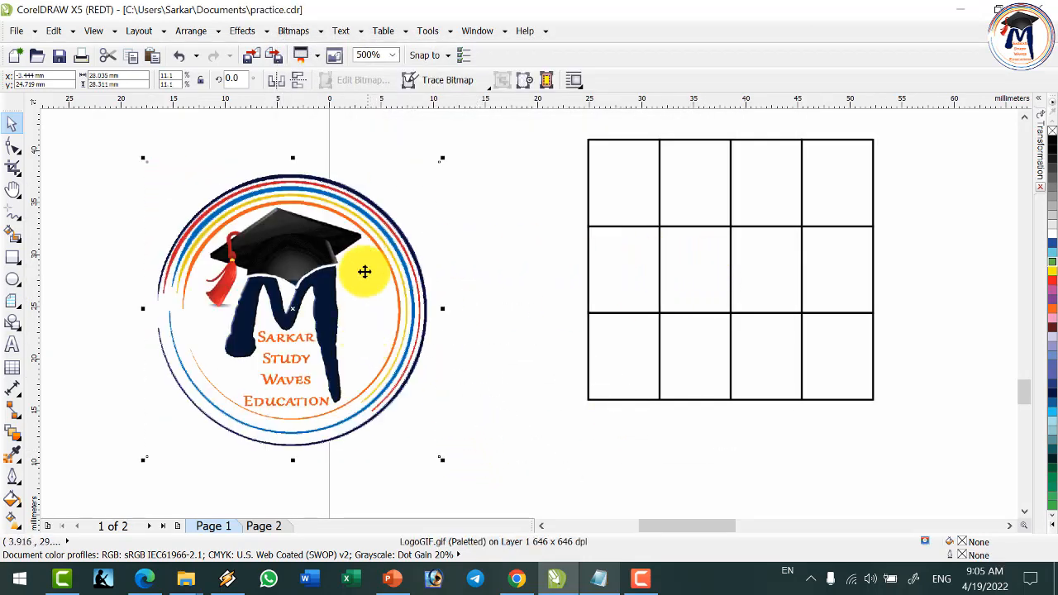
pyautogui.moveTo(365, 271); pyautogui.dragTo(455, 240)
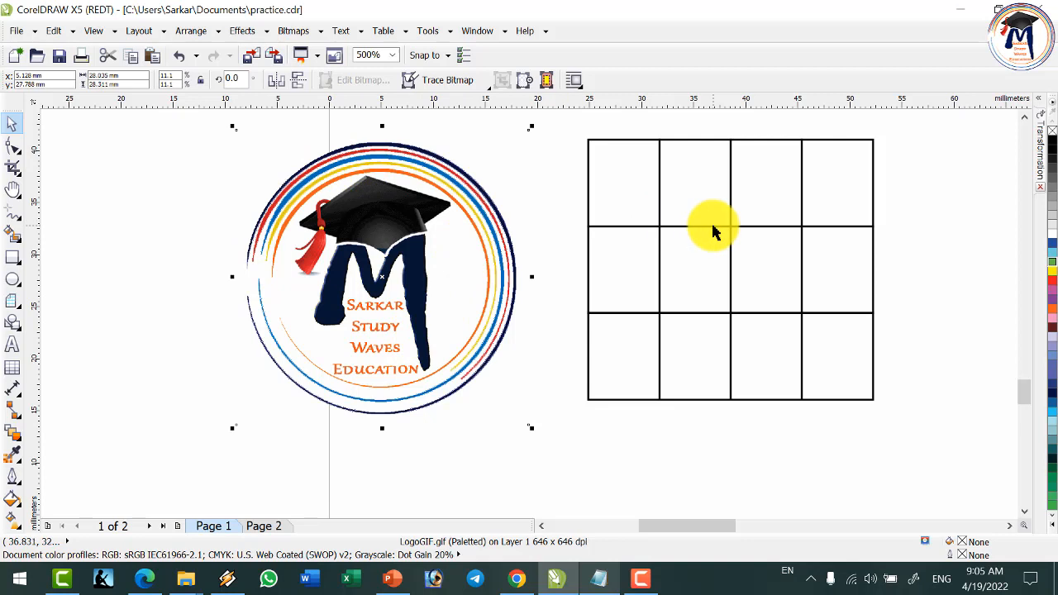
# Step: PowerClip the imported logo inside the 4-by-3 grid as its container
pyautogui.click(245, 32)
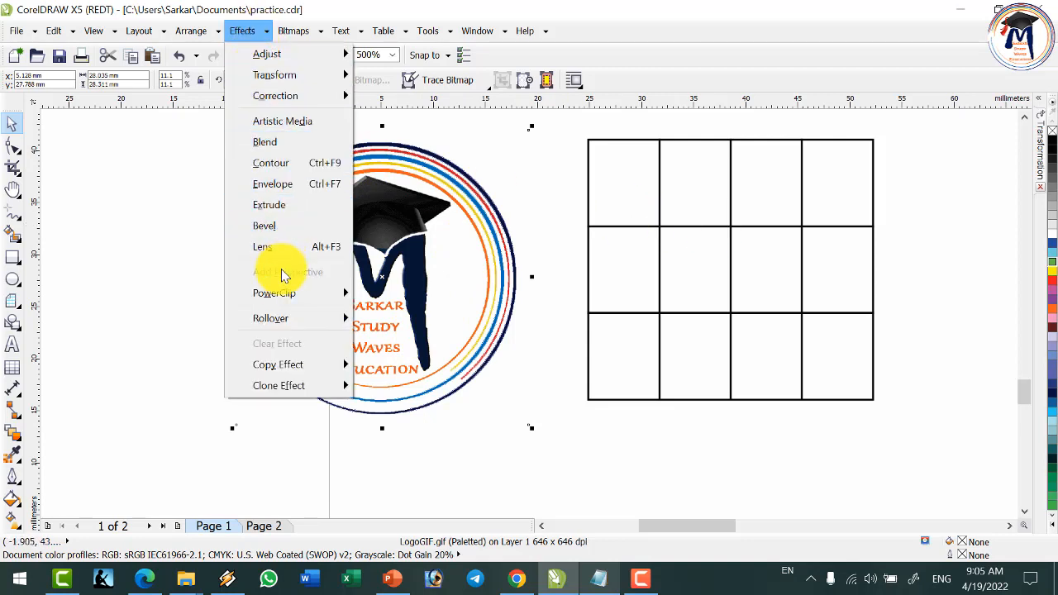
pyautogui.moveTo(281, 297)
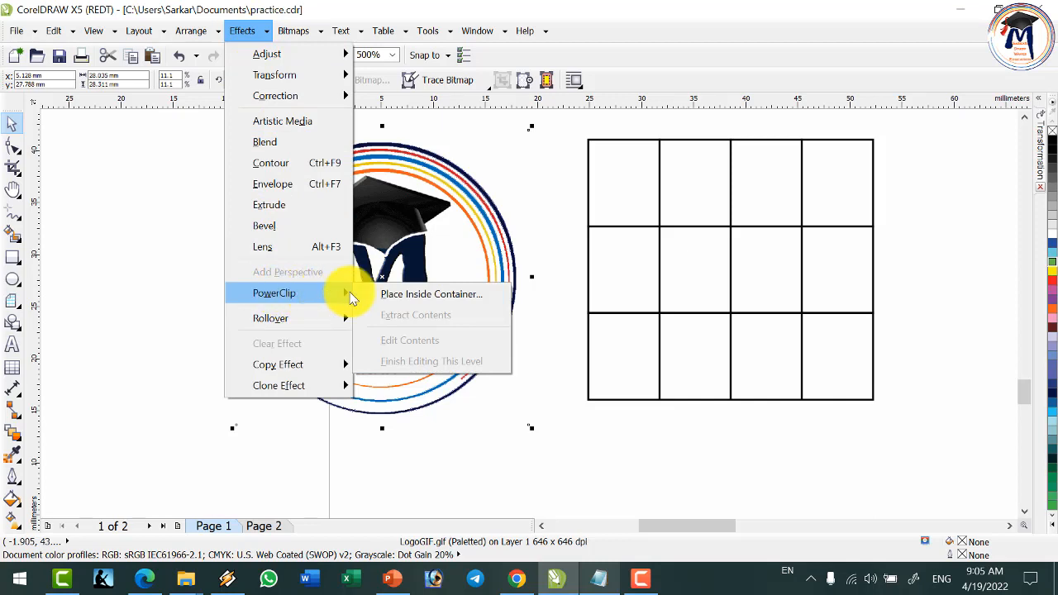
pyautogui.click(418, 299)
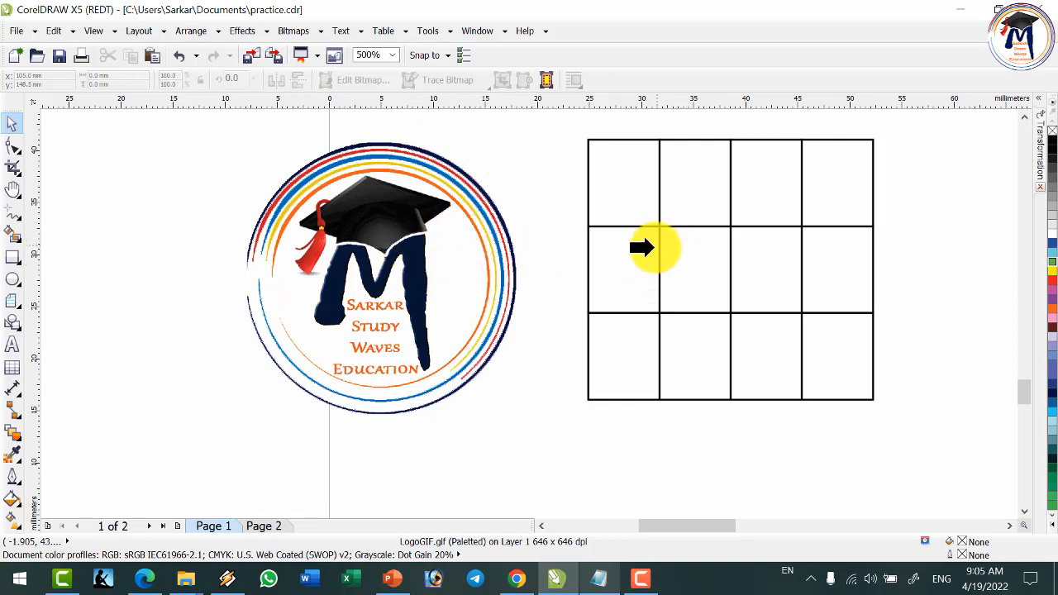
pyautogui.click(642, 247)
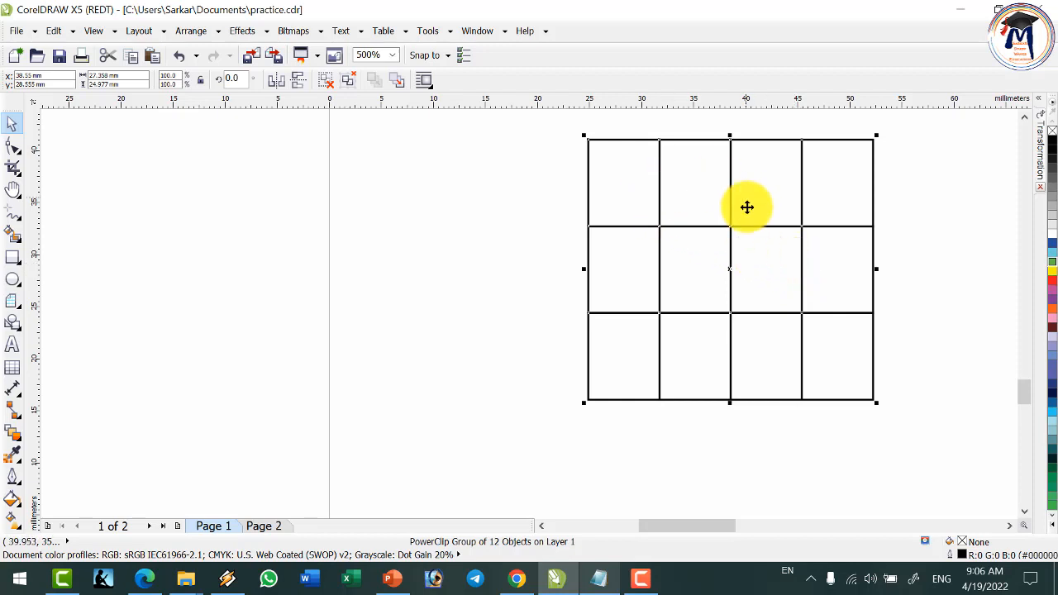
# Step: Edit the PowerClip contents: centre the logo over the grid, resize it to about 28 by 26.5 mm and finish editing
pyautogui.keyDown('ctrl'); pyautogui.click(701, 258); pyautogui.keyUp('ctrl')
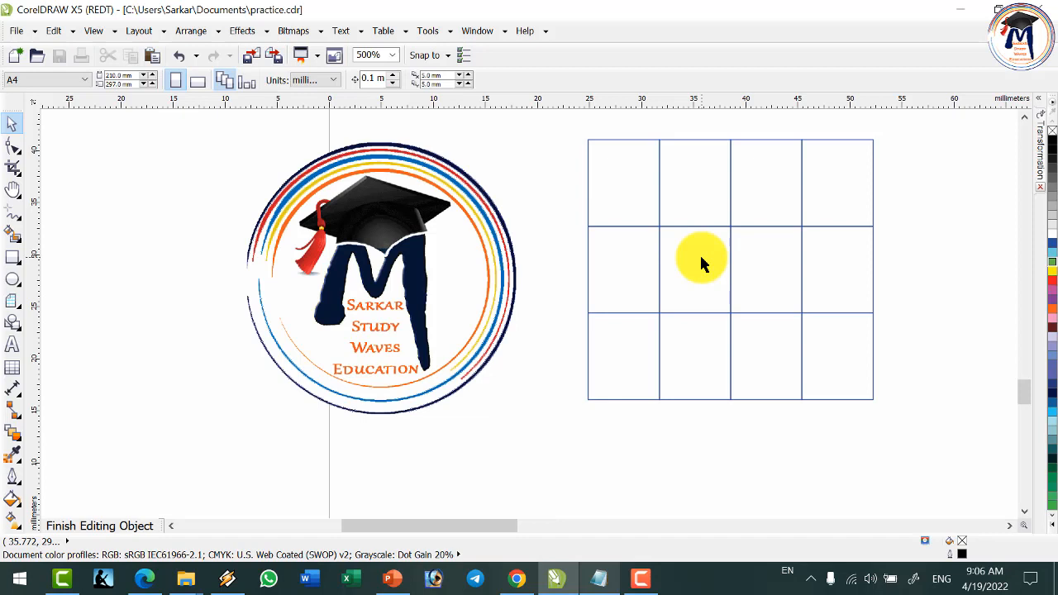
pyautogui.click(471, 264)
pyautogui.moveTo(413, 243); pyautogui.dragTo(763, 260)
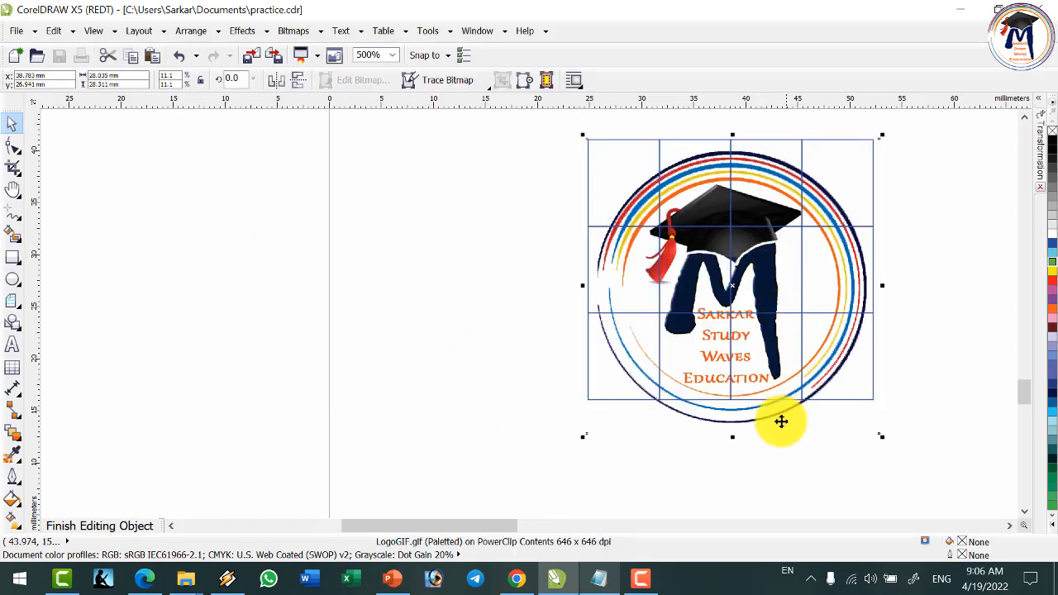
pyautogui.moveTo(733, 436); pyautogui.dragTo(735, 402)
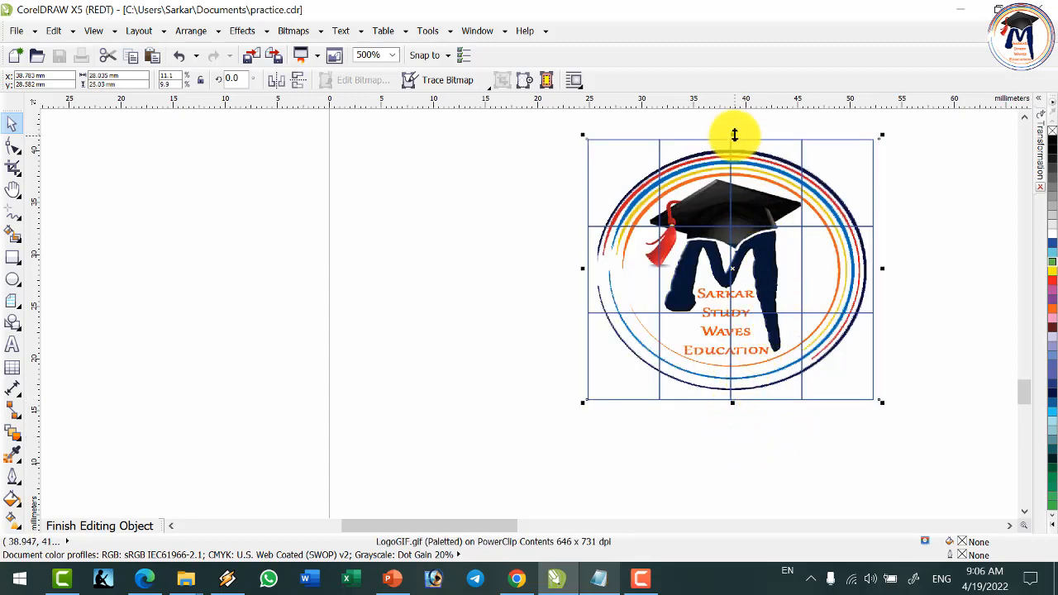
pyautogui.moveTo(733, 135); pyautogui.dragTo(736, 126)
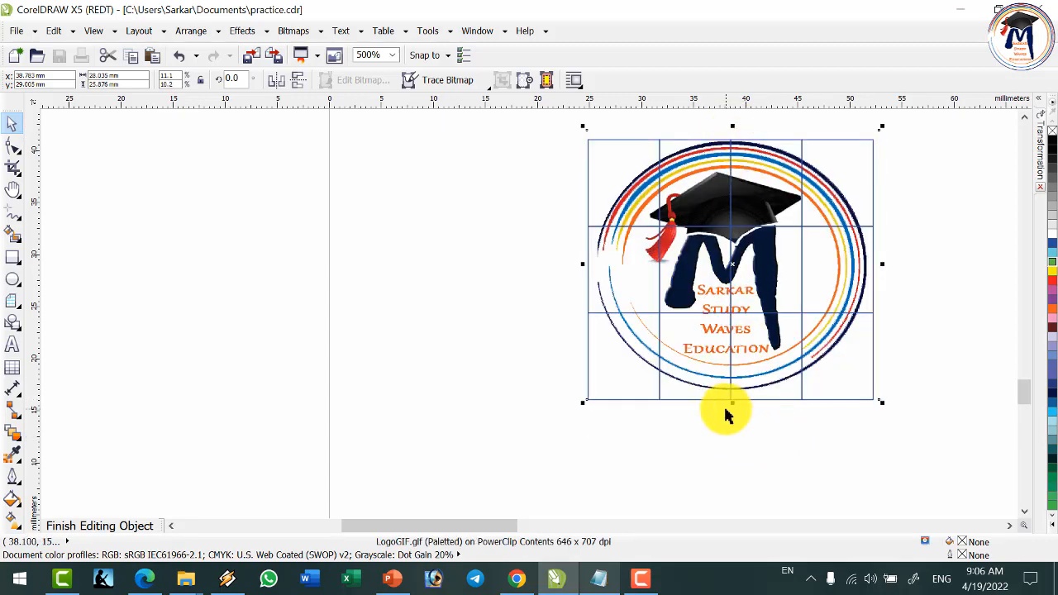
pyautogui.moveTo(732, 402); pyautogui.dragTo(732, 408)
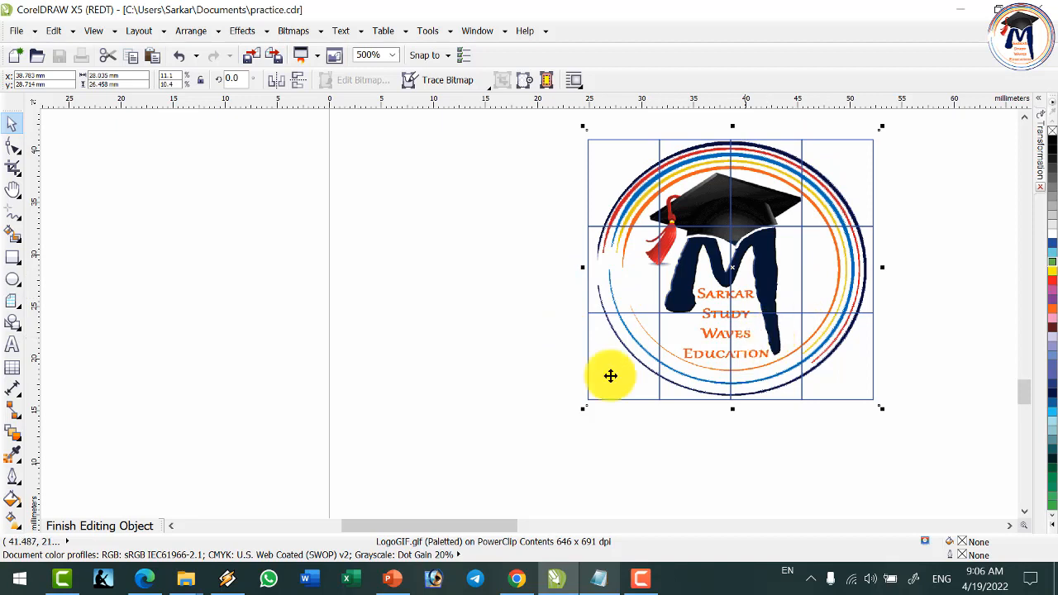
pyautogui.click(84, 525)
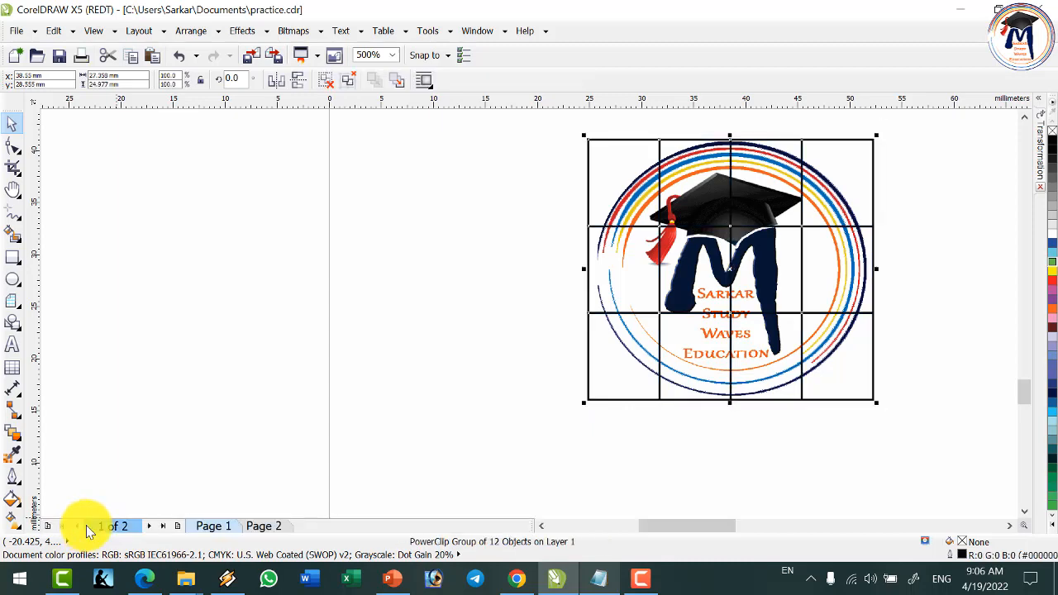
# Step: Move the PowerClipped grid about 15 mm to the left and ungroup it into separate cells
pyautogui.click(686, 447)
pyautogui.moveTo(712, 195); pyautogui.dragTo(560, 210)
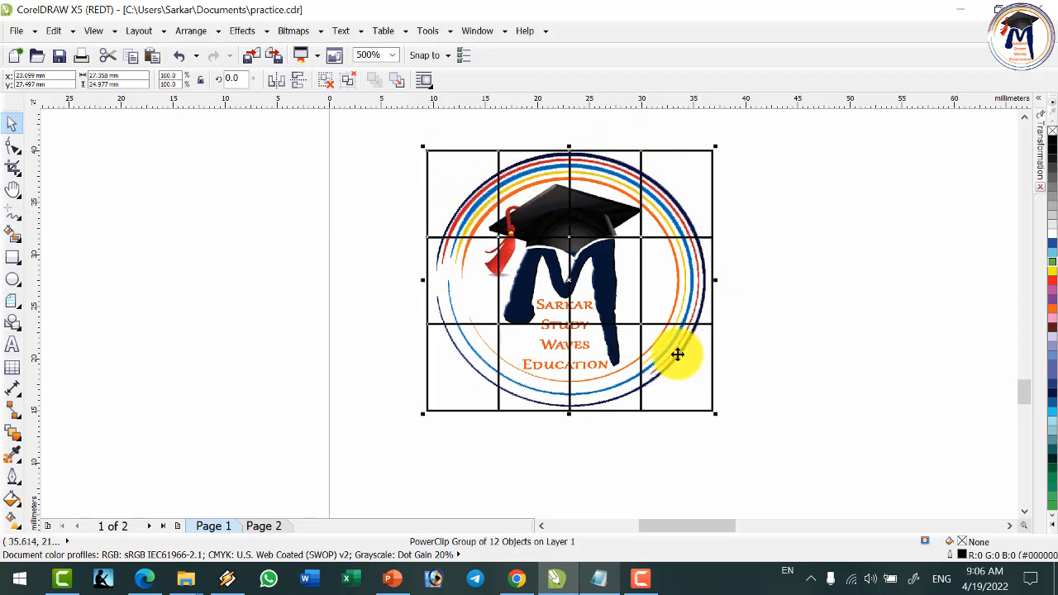
pyautogui.rightClick(537, 202)
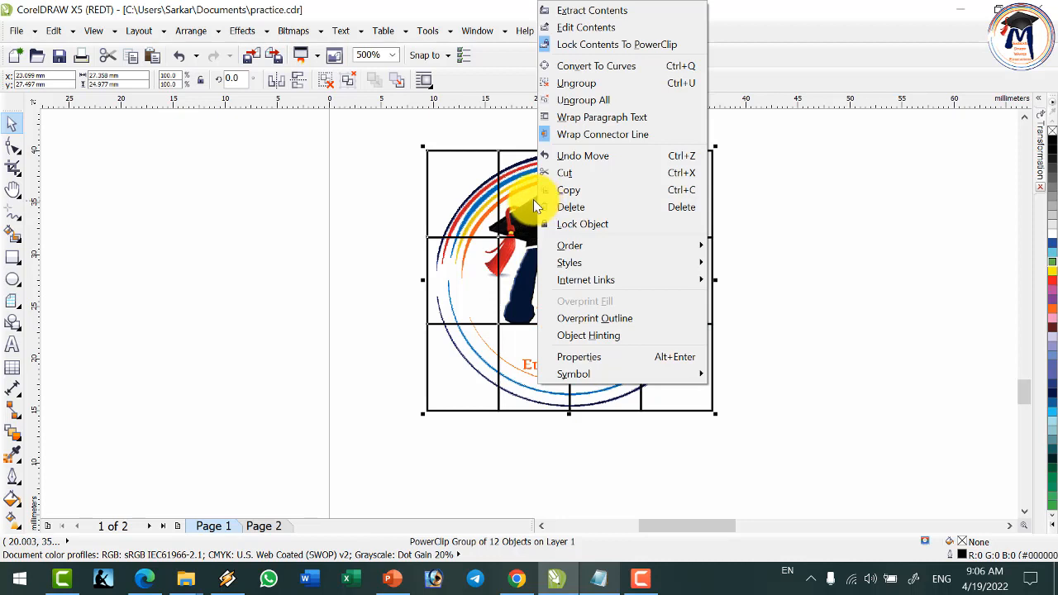
pyautogui.click(580, 86)
pyautogui.click(616, 170)
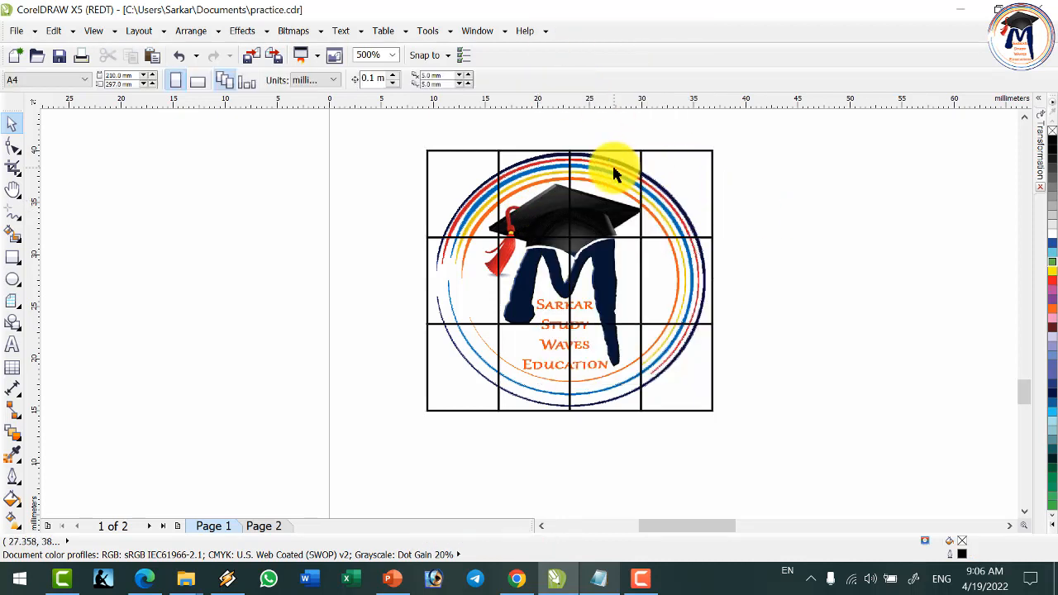
# Step: Pull six individual logo cells out of the grid to both sides to show that they are separate pieces
pyautogui.moveTo(607, 183); pyautogui.dragTo(291, 201)
pyautogui.moveTo(549, 299); pyautogui.dragTo(283, 373)
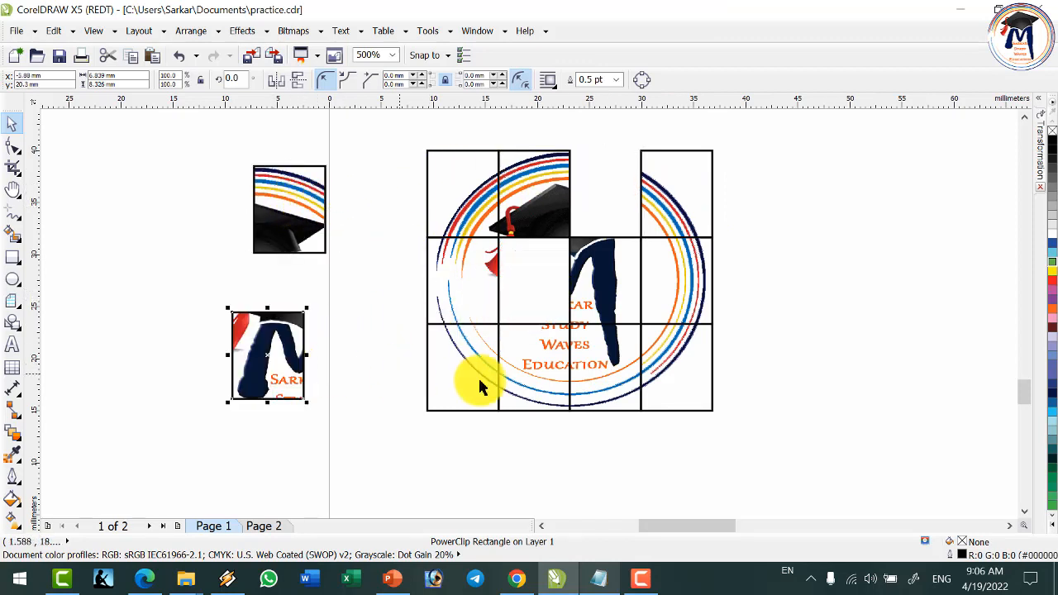
pyautogui.moveTo(538, 369); pyautogui.dragTo(846, 402)
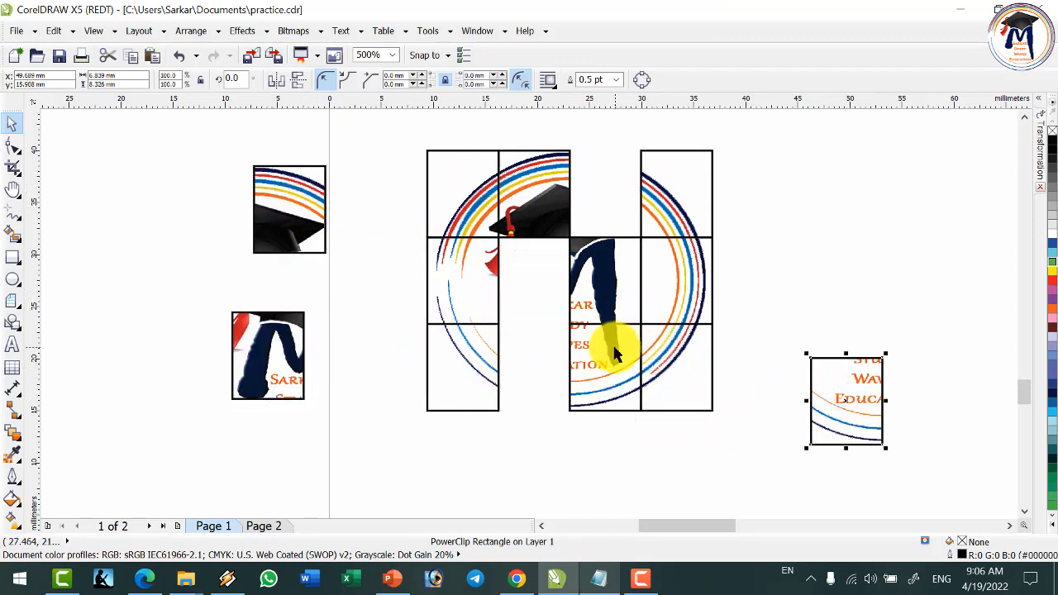
pyautogui.moveTo(694, 289); pyautogui.dragTo(868, 253)
pyautogui.moveTo(484, 212); pyautogui.dragTo(136, 218)
pyautogui.moveTo(479, 369); pyautogui.dragTo(147, 382)
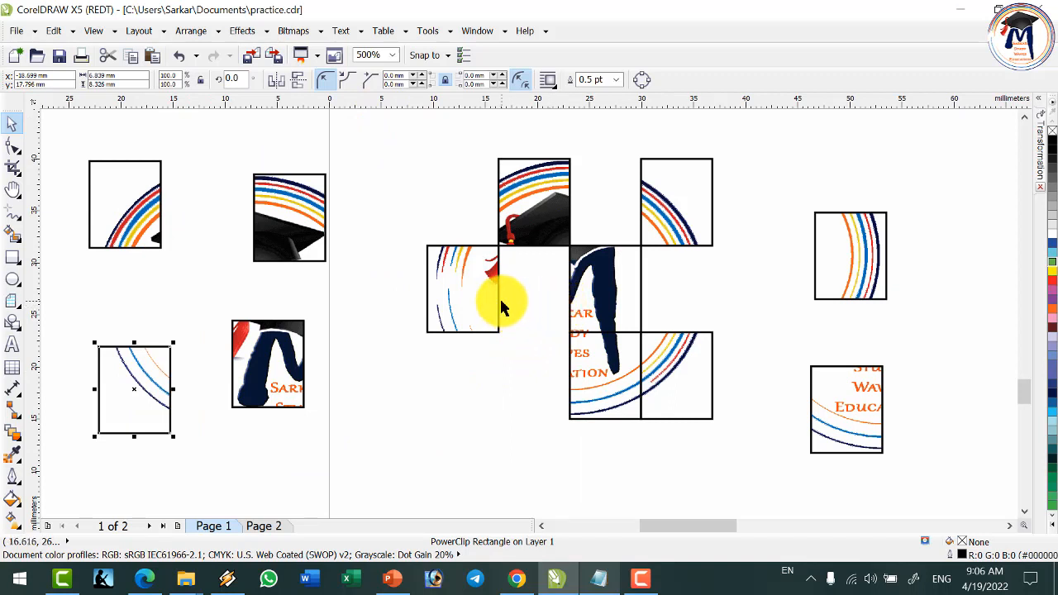
# Step: Undo the cell moves to reassemble the logo grid and deselect everything
pyautogui.hotkey('ctrl', 'z')
pyautogui.hotkey('ctrl', 'z')
pyautogui.hotkey('ctrl', 'z')
pyautogui.hotkey('ctrl', 'z')
pyautogui.hotkey('ctrl', 'z')
pyautogui.hotkey('ctrl', 'z')
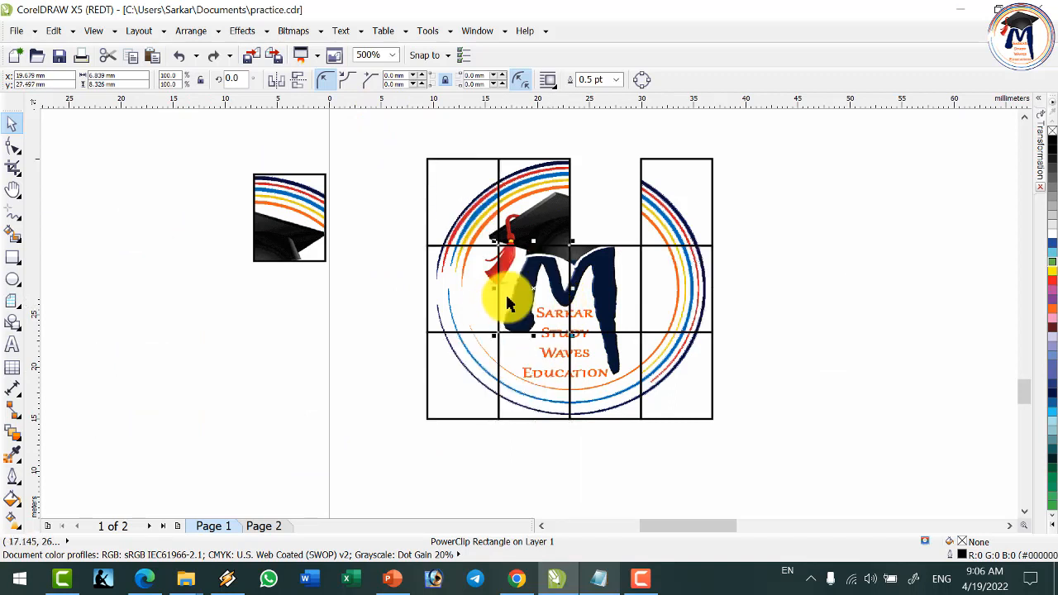
pyautogui.click(728, 308)
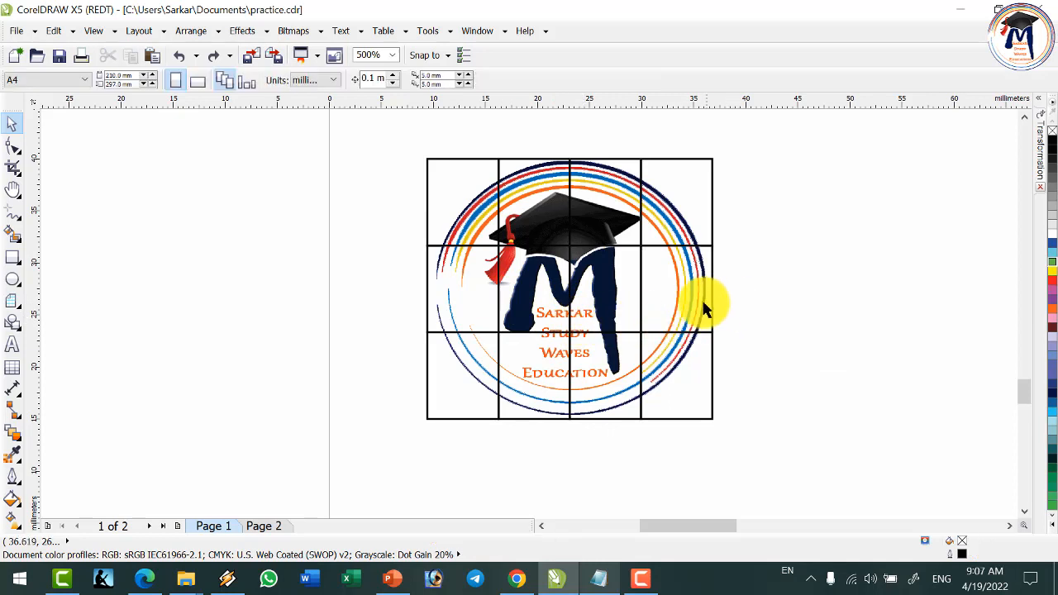
# Step: Scatter six cells around the grid again, starting with the second-row cell in the third column
pyautogui.click(600, 288)
pyautogui.moveTo(615, 284); pyautogui.dragTo(924, 293)
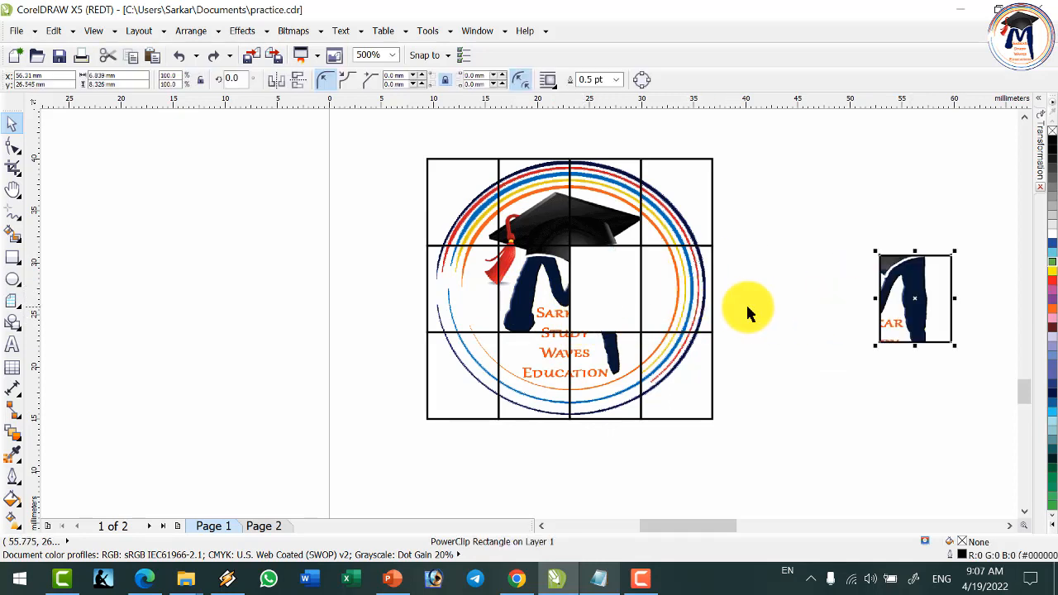
pyautogui.moveTo(475, 285); pyautogui.dragTo(216, 279)
pyautogui.moveTo(433, 225); pyautogui.dragTo(326, 174)
pyautogui.moveTo(538, 376); pyautogui.dragTo(826, 441)
pyautogui.moveTo(670, 411); pyautogui.dragTo(303, 440)
pyautogui.moveTo(635, 198); pyautogui.dragTo(851, 208)
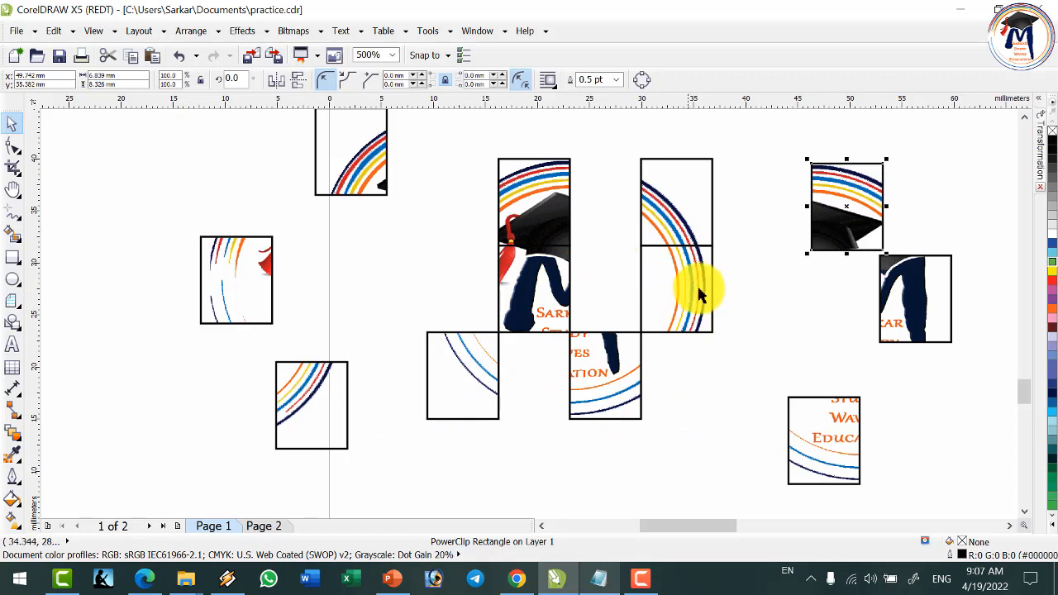
# Step: Undo the second round of cell moves until all cells are back in the grid, and clear the selection
pyautogui.hotkey('ctrl', 'z')
pyautogui.hotkey('ctrl', 'z')
pyautogui.hotkey('ctrl', 'z')
pyautogui.hotkey('ctrl', 'z')
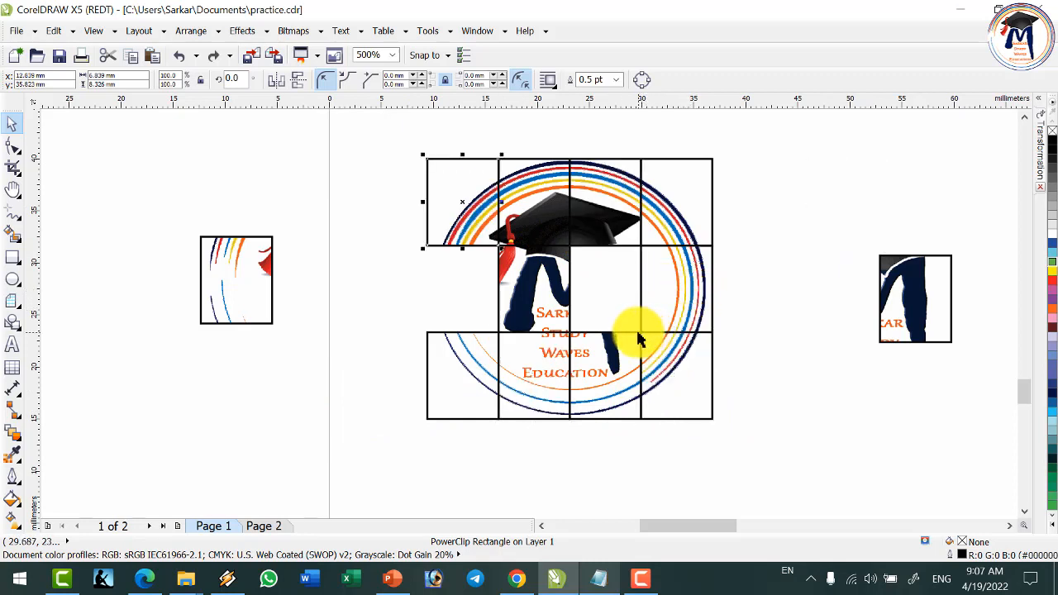
pyautogui.hotkey('ctrl', 'z')
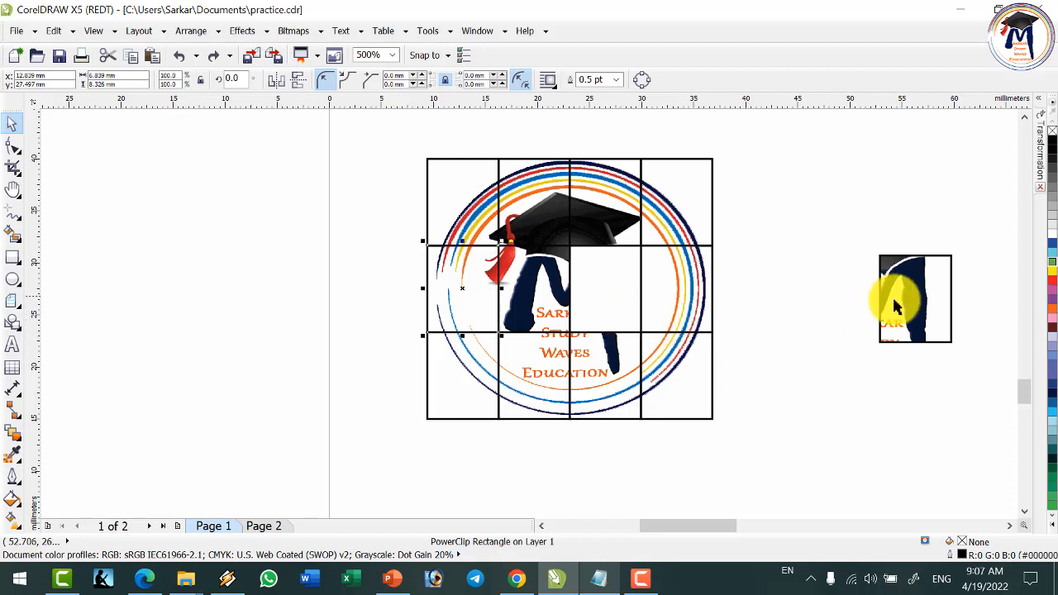
pyautogui.hotkey('ctrl', 'z')
pyautogui.click(755, 303)
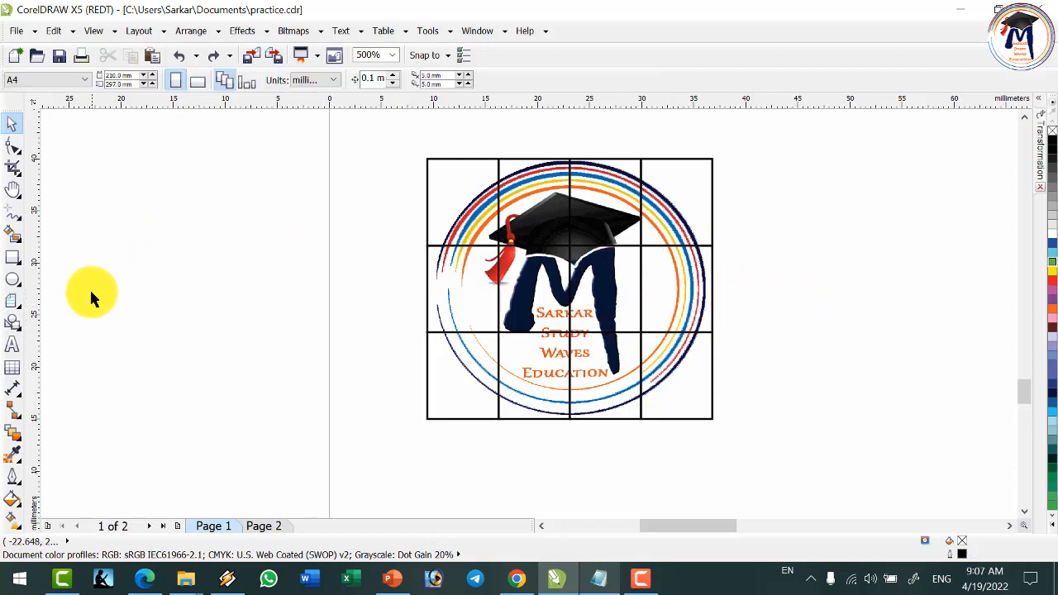
# Step: Draw a logarithmic spiral with 2 revolutions, about 15 mm wide, in the empty area left of the page
pyautogui.click(13, 303)
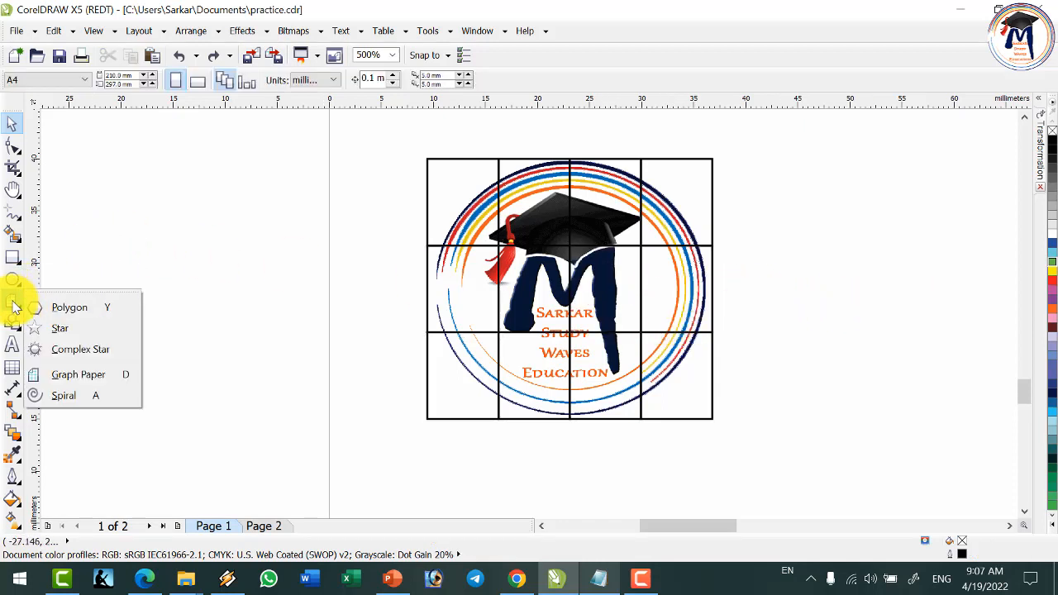
pyautogui.press('d')
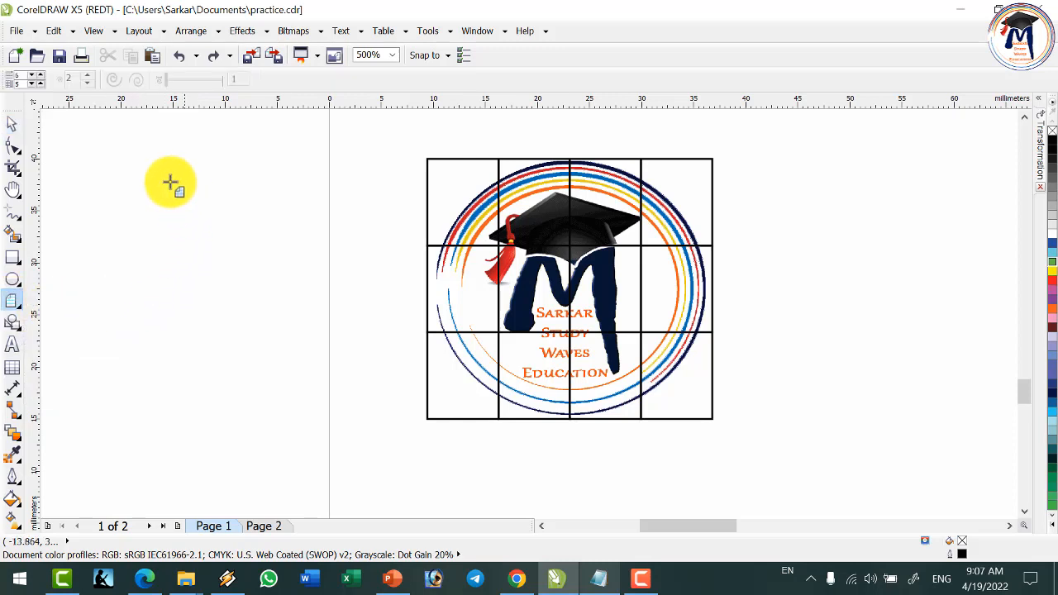
pyautogui.click(22, 310)
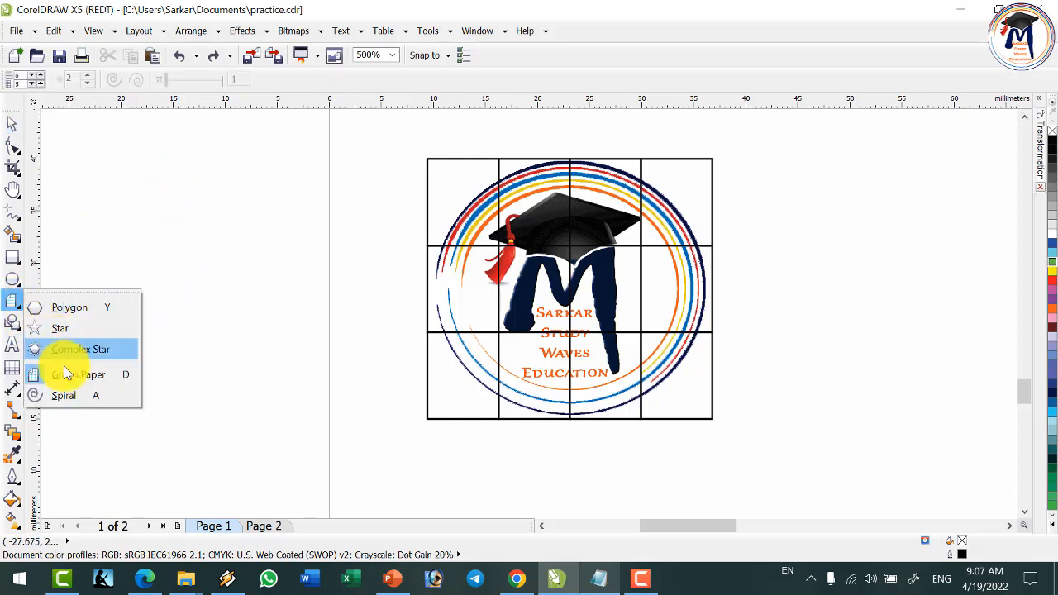
pyautogui.click(75, 394)
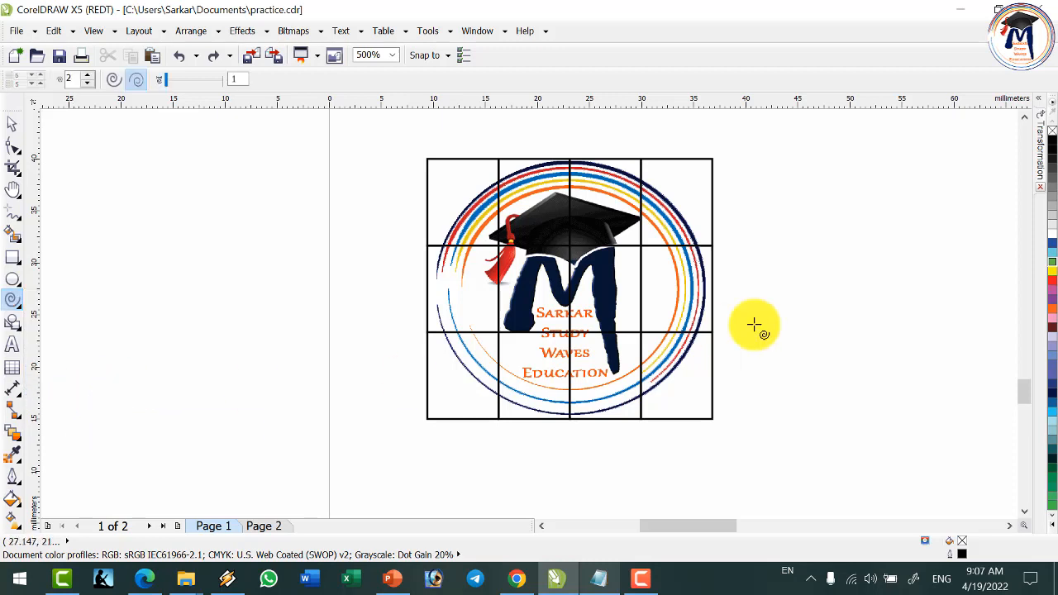
pyautogui.scroll(-5, 772, 306)
pyautogui.scroll(3, 623, 303)
pyautogui.scroll(-2, 625, 289)
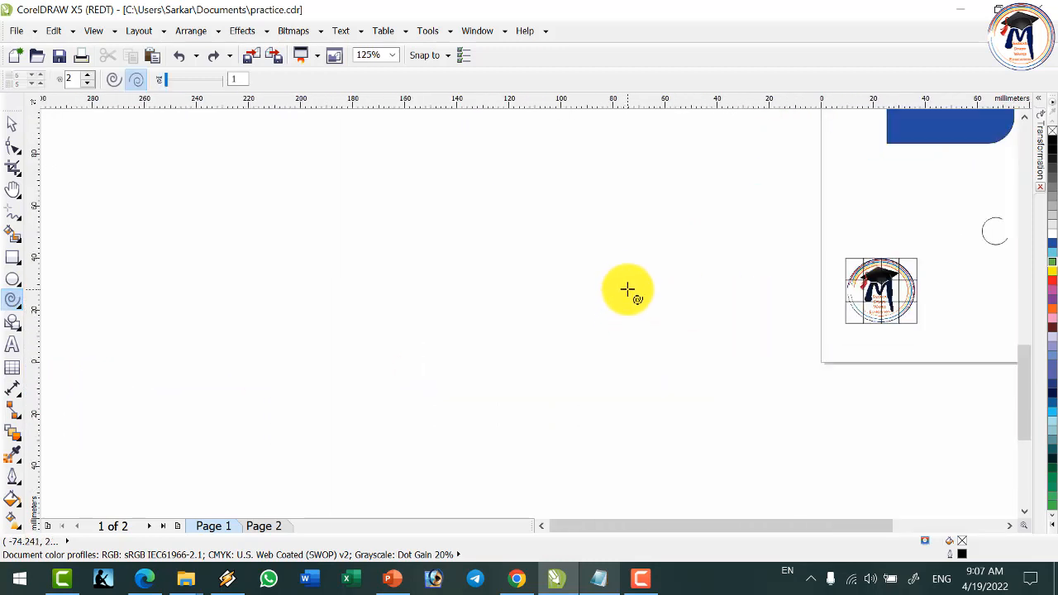
pyautogui.scroll(2, 614, 279)
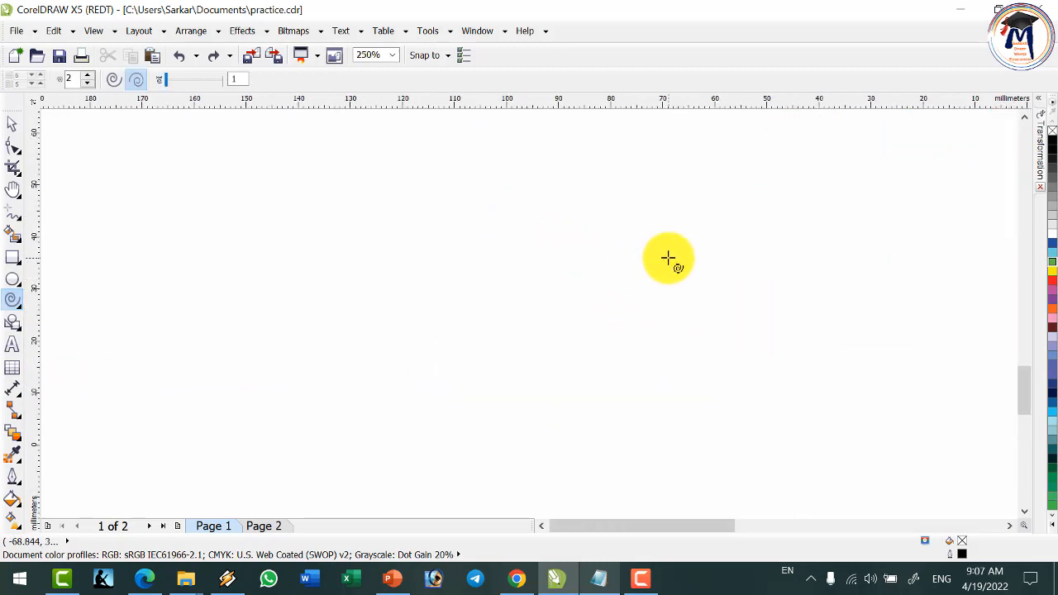
pyautogui.moveTo(594, 251); pyautogui.dragTo(674, 325)
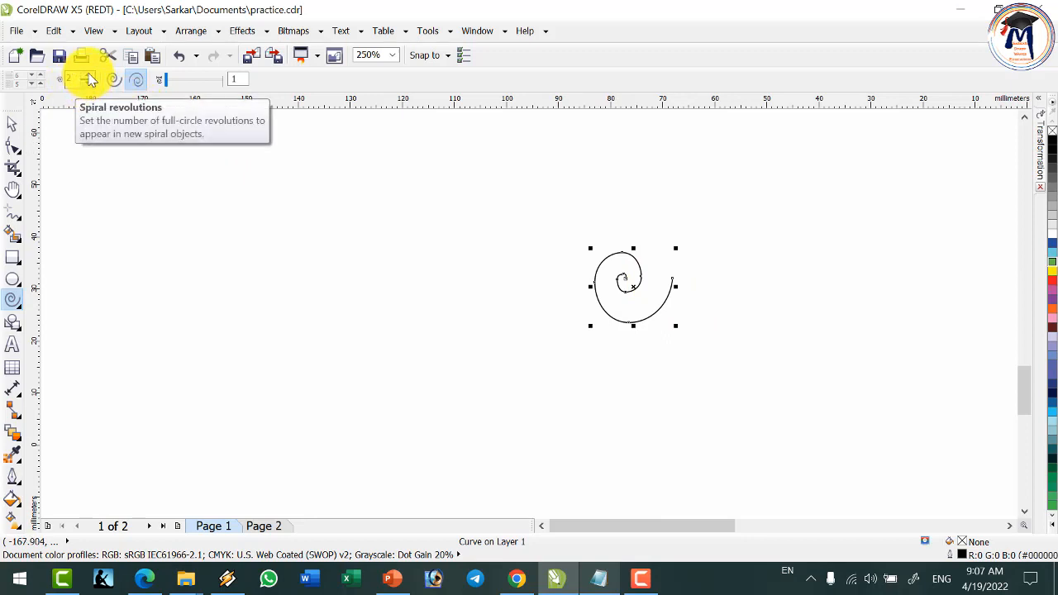
# Step: Set the spiral revolutions to 5 and draw a logarithmic spiral about 20 mm wide and a symmetrical one about 22 mm wide
pyautogui.click(90, 76)
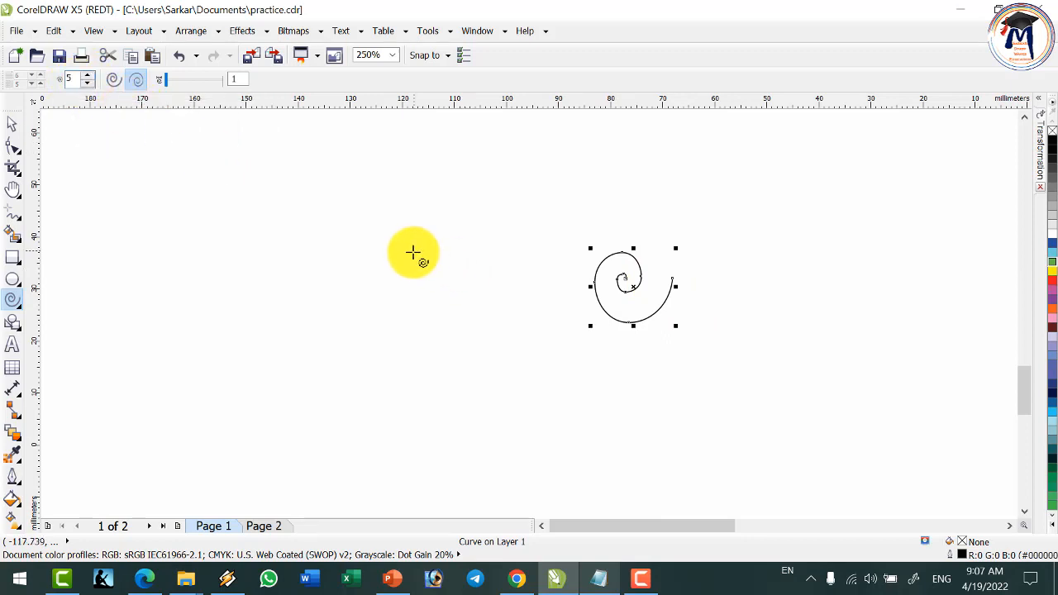
pyautogui.moveTo(413, 251); pyautogui.dragTo(520, 339)
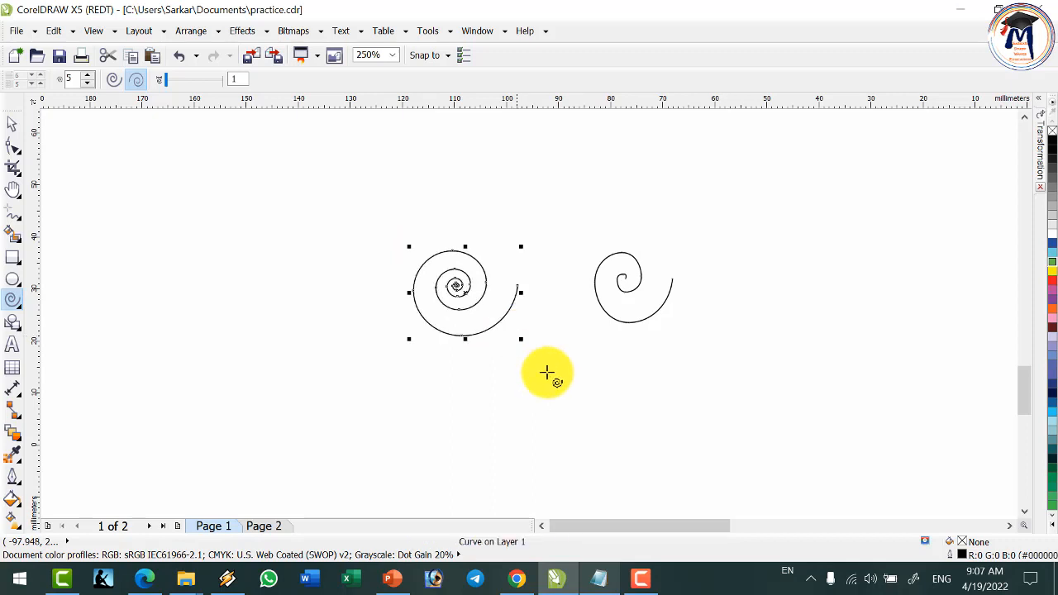
pyautogui.click(114, 78)
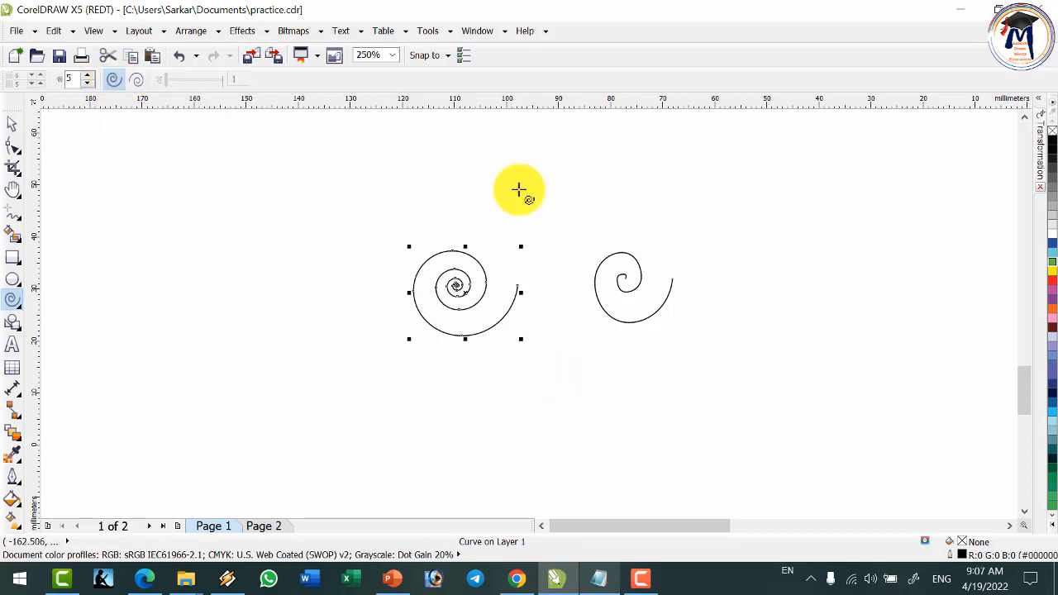
pyautogui.moveTo(741, 236); pyautogui.dragTo(862, 349)
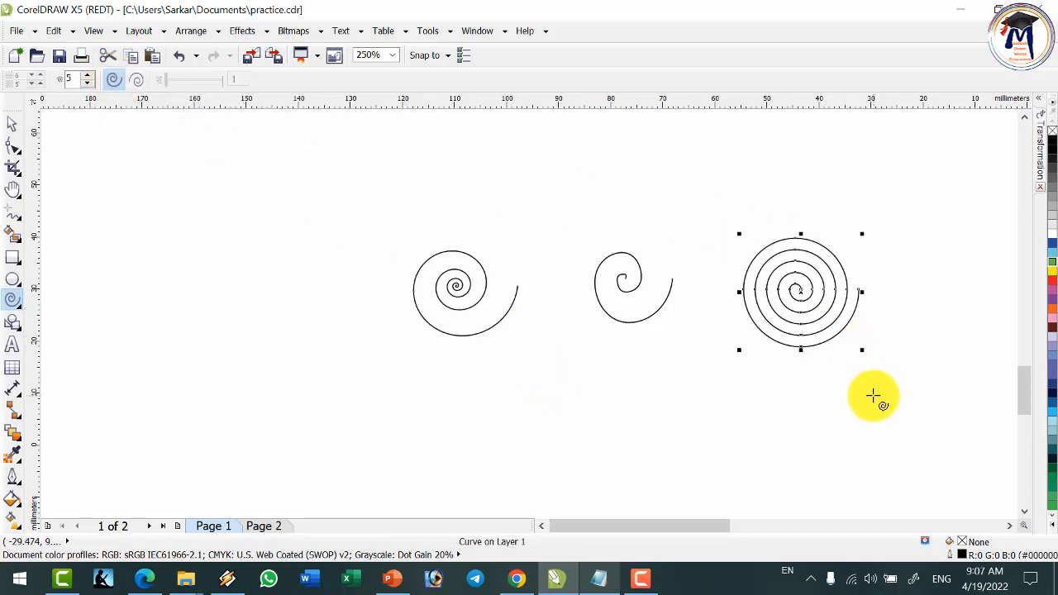
pyautogui.click(115, 80)
pyautogui.click(118, 80)
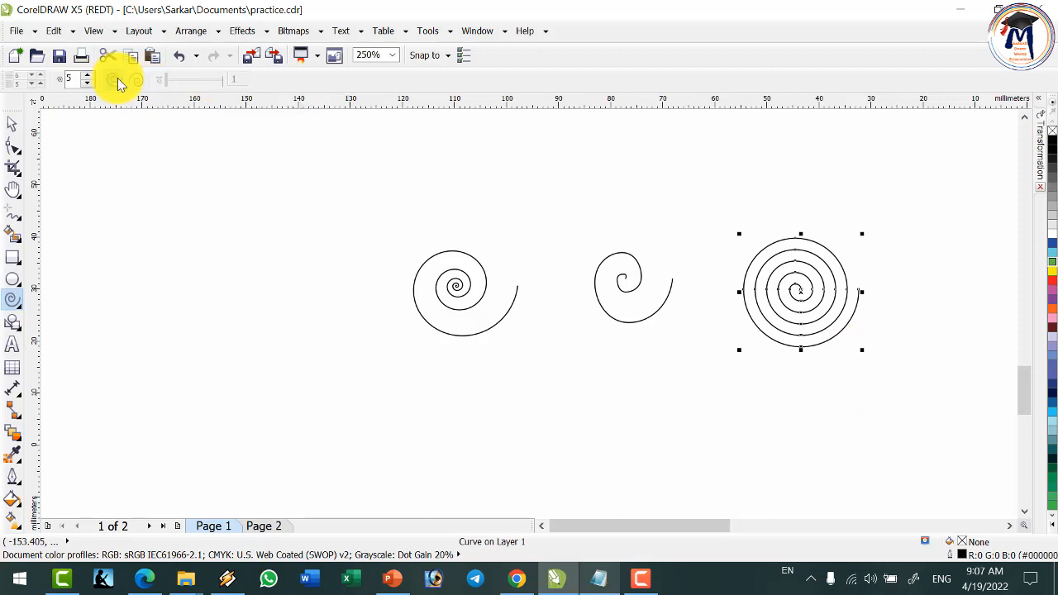
# Step: Set the spiral revolutions to 3 and draw a symmetrical spiral about 10 mm wide in the empty area below the existing spirals
pyautogui.click(89, 82)
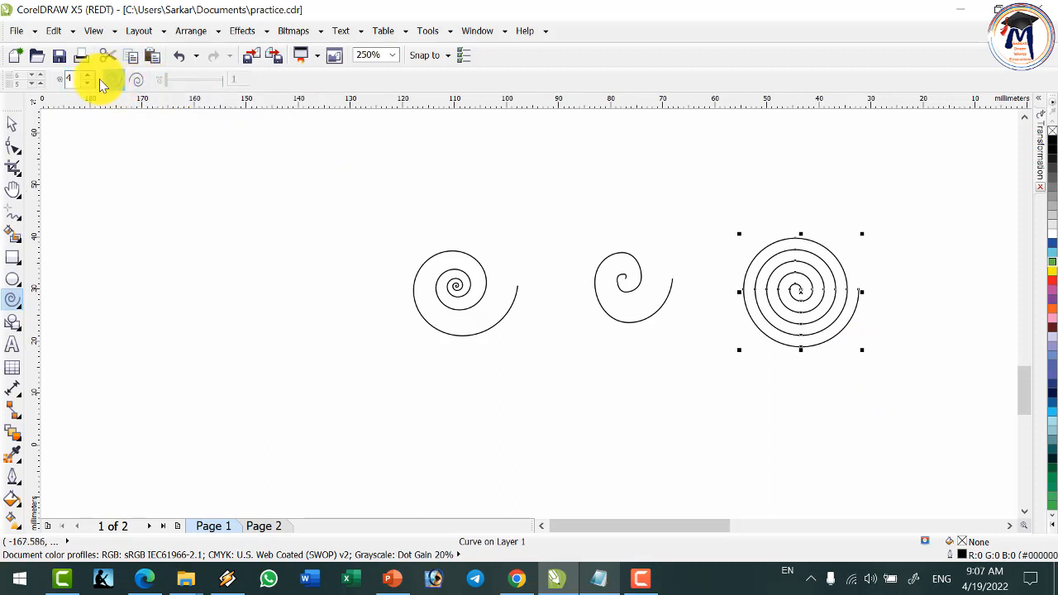
pyautogui.click(89, 83)
pyautogui.scroll(-1, 636, 237)
pyautogui.scroll(2, 741, 351)
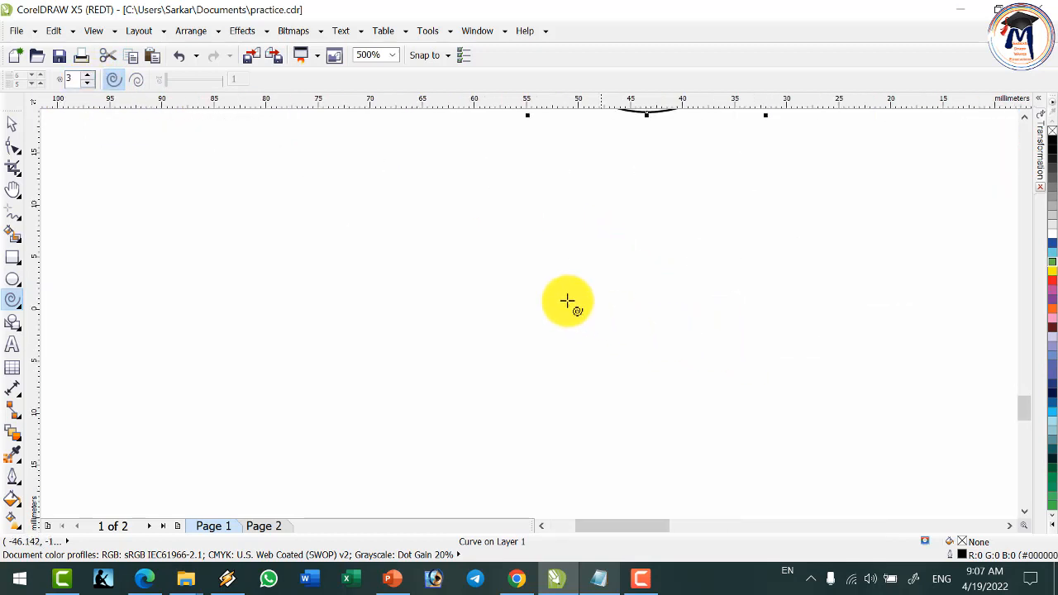
pyautogui.moveTo(485, 248); pyautogui.dragTo(586, 343)
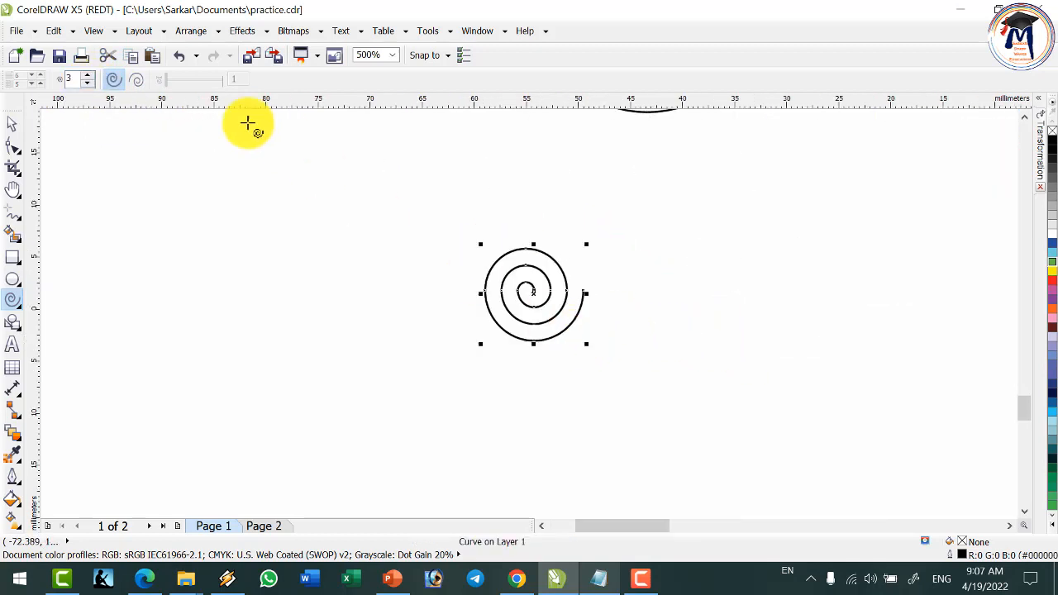
# Step: Draw a logarithmic spiral with 3 revolutions beside the small symmetrical one and widen it to about 8.5 mm
pyautogui.click(133, 81)
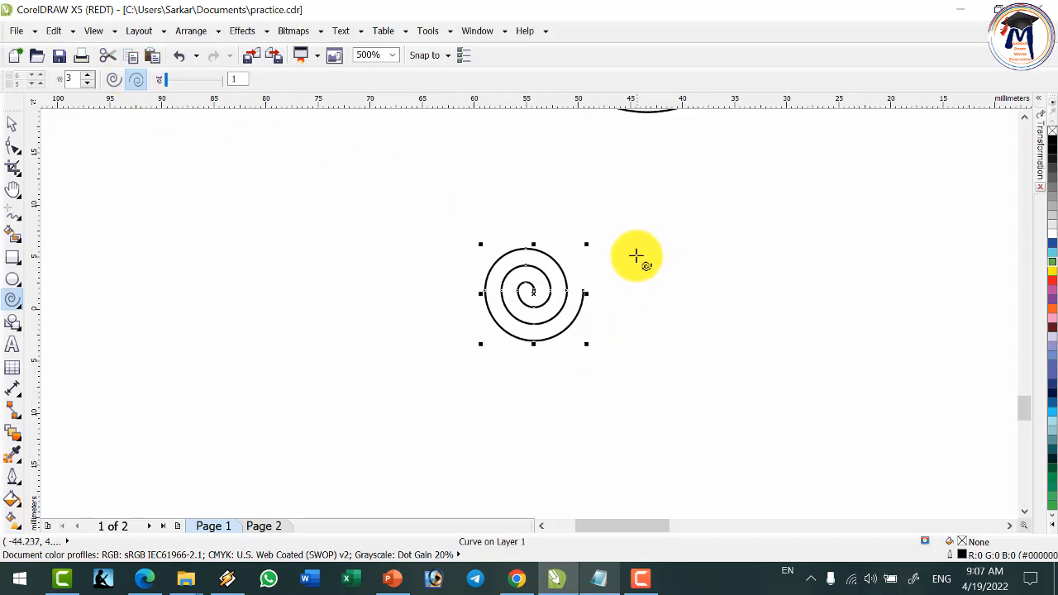
pyautogui.moveTo(635, 255); pyautogui.dragTo(736, 321)
pyautogui.scroll(2, 748, 319)
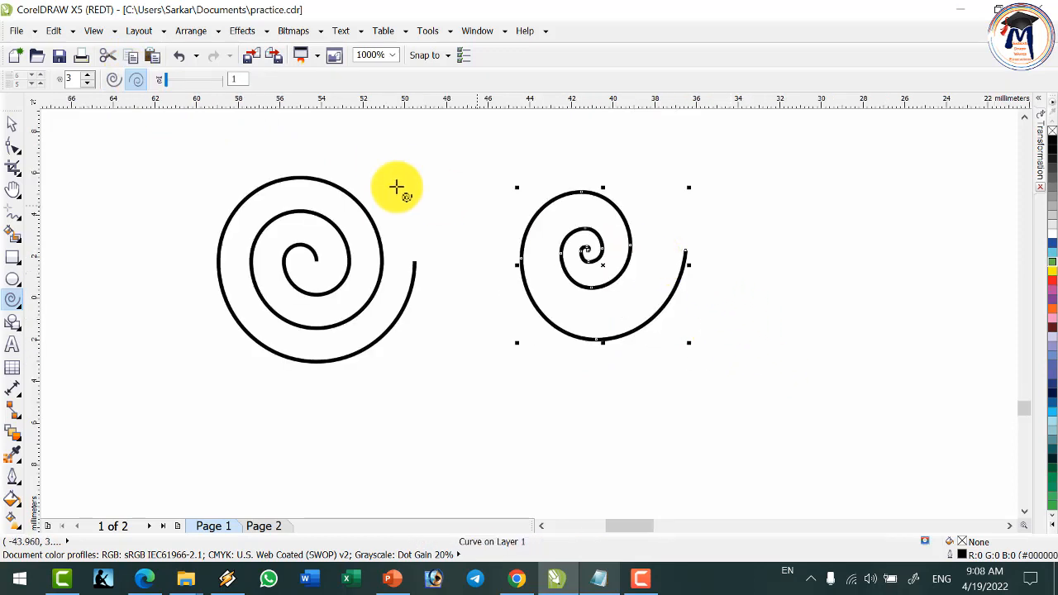
pyautogui.click(11, 123)
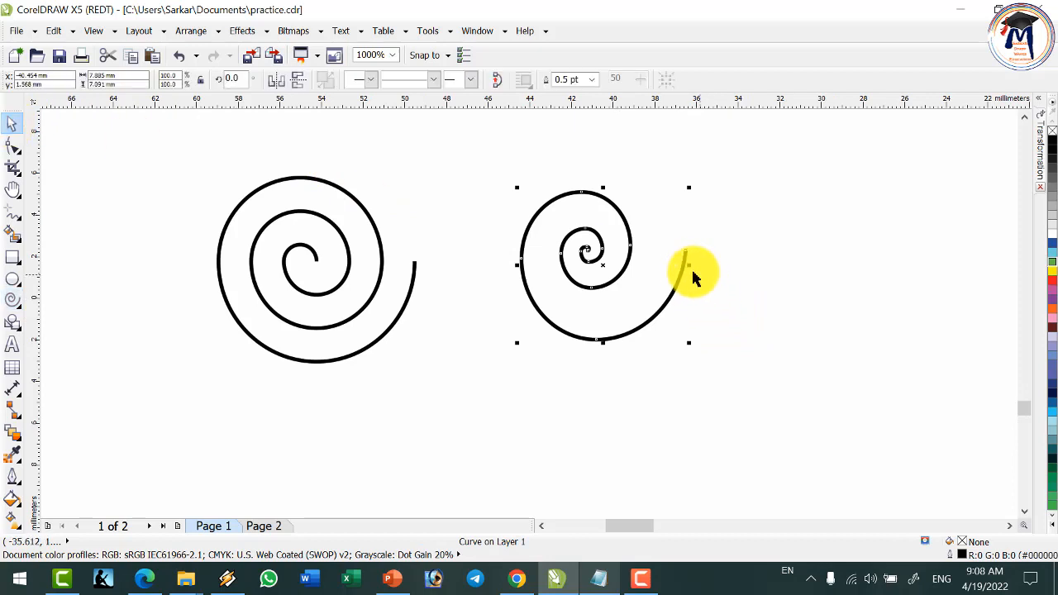
pyautogui.moveTo(686, 264); pyautogui.dragTo(701, 266)
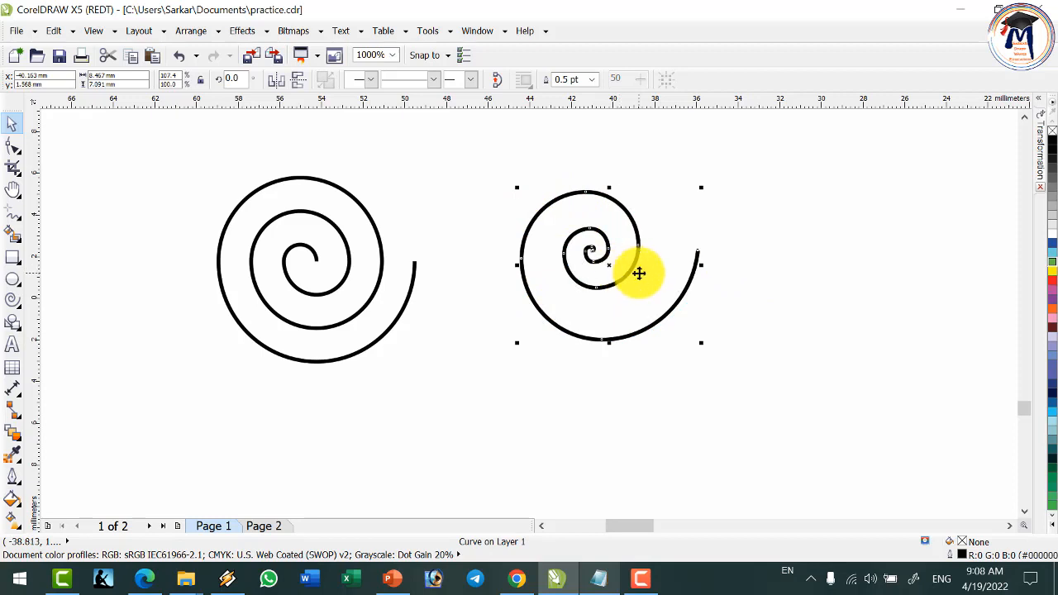
# Step: Duplicate the small logarithmic spiral and move the copy about 8.8 mm to the right, beside the original
pyautogui.press('+')
pyautogui.press('Right')
pyautogui.press('Right')
pyautogui.press('Right')
pyautogui.press('Right')
pyautogui.press('Right')
pyautogui.press('Right')
pyautogui.press('Right')
pyautogui.press('Right')
pyautogui.press('Right')
pyautogui.press('Right')
pyautogui.press('Right')
pyautogui.press('Right')
pyautogui.press('Right')
pyautogui.press('Right')
pyautogui.press('Right')
pyautogui.press('Right')
pyautogui.press('Right')
pyautogui.press('Right')
pyautogui.press('Right')
pyautogui.press('Right')
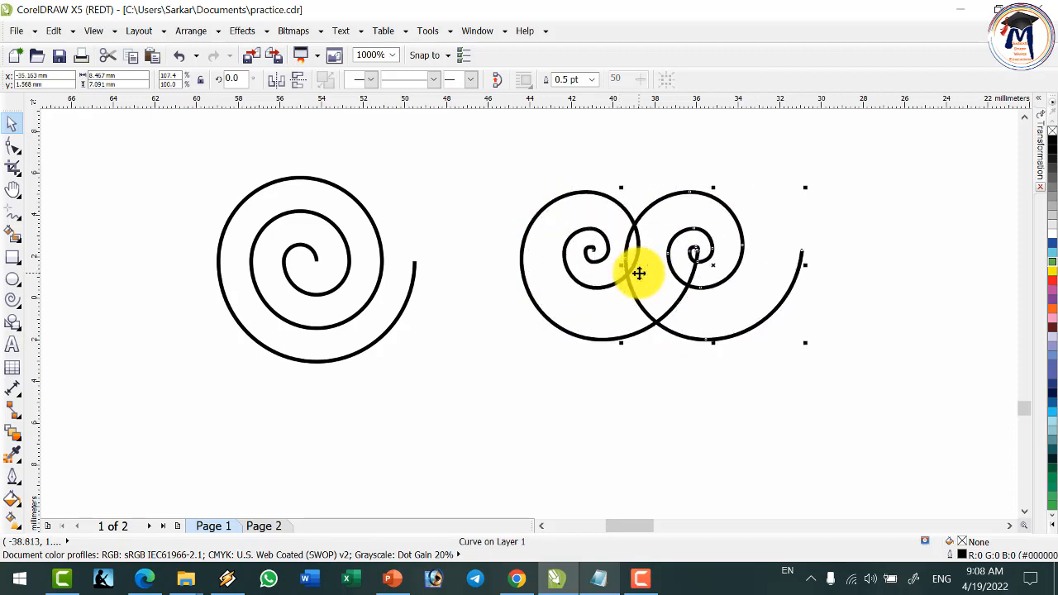
pyautogui.press('Right')
pyautogui.press('Right')
pyautogui.press('Right')
pyautogui.press('Right')
pyautogui.press('Right')
pyautogui.press('Right')
pyautogui.press('Right')
pyautogui.press('Right')
pyautogui.press('Right')
pyautogui.press('Right')
pyautogui.press('Right')
pyautogui.press('Right')
pyautogui.press('Right')
pyautogui.press('Right')
pyautogui.press('Right')
pyautogui.press('Right')
pyautogui.press('Right')
pyautogui.press('Right')
pyautogui.press('Right')
pyautogui.press('Right')
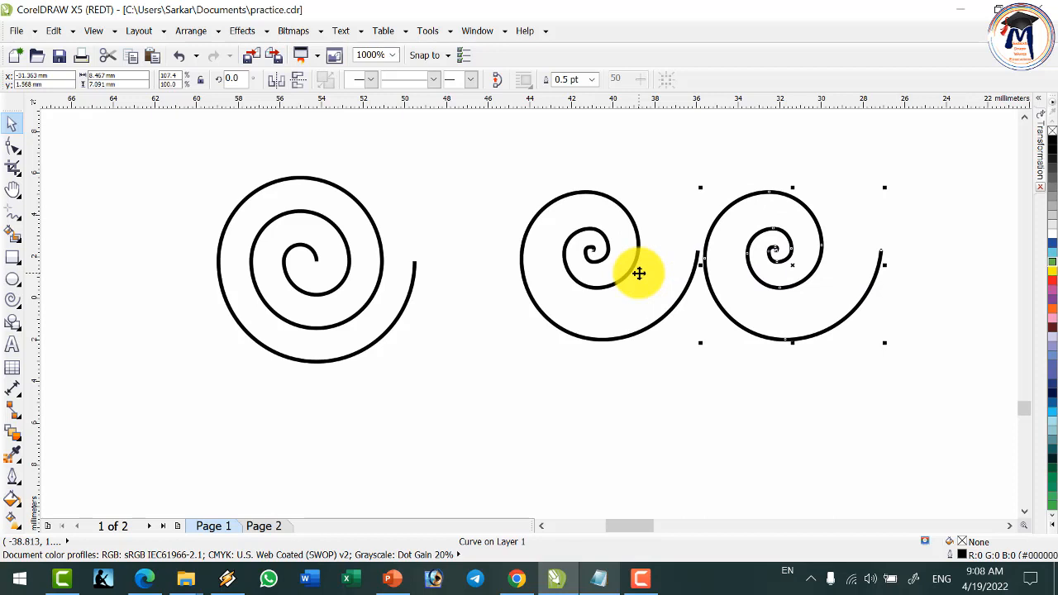
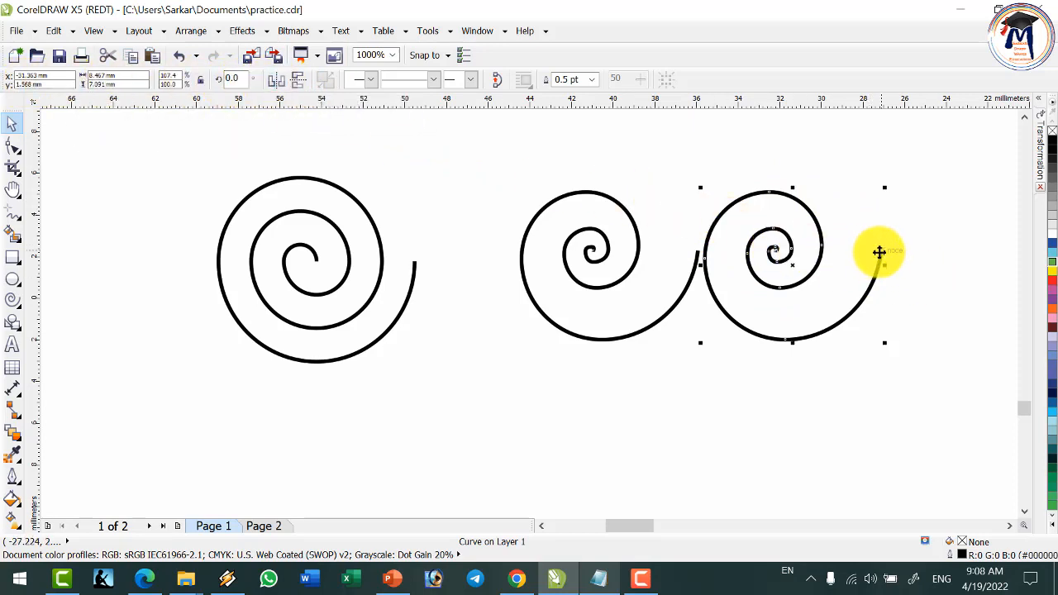
# Step: Mirror the copied spiral horizontally and nudge it 0.2 mm left so its outer end meets the original's
pyautogui.click(277, 81)
pyautogui.press('Left')
pyautogui.press('Left')
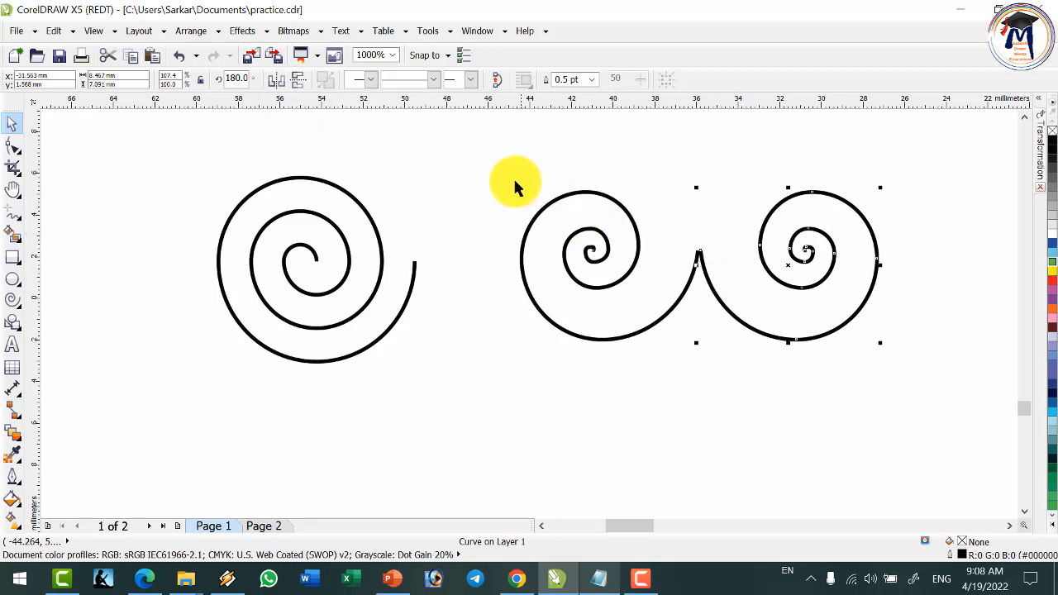
# Step: Select the two mirrored logarithmic spirals and group them
pyautogui.moveTo(494, 164); pyautogui.dragTo(915, 396)
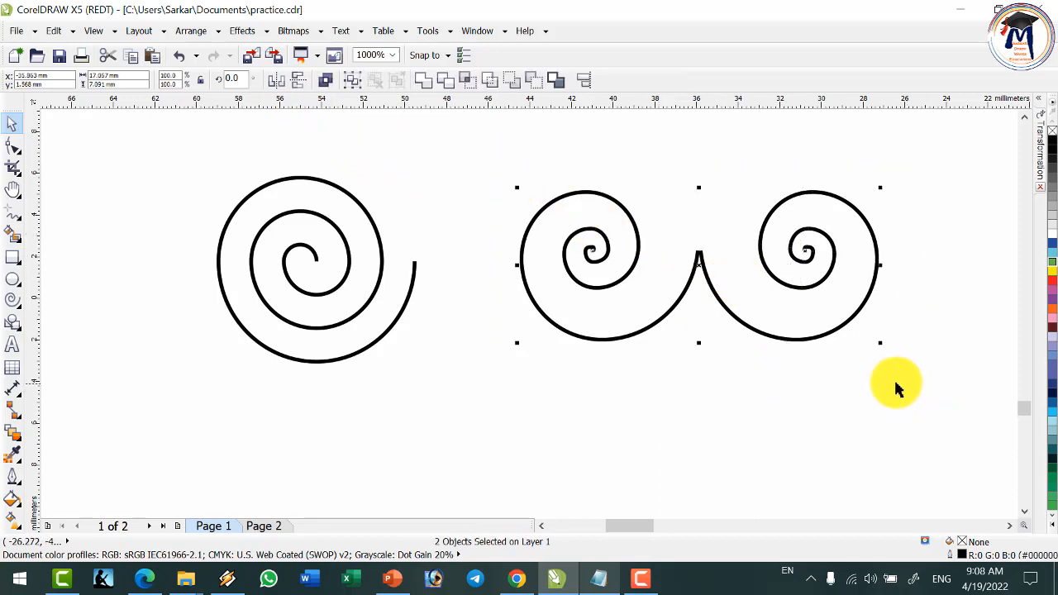
pyautogui.click(1024, 117)
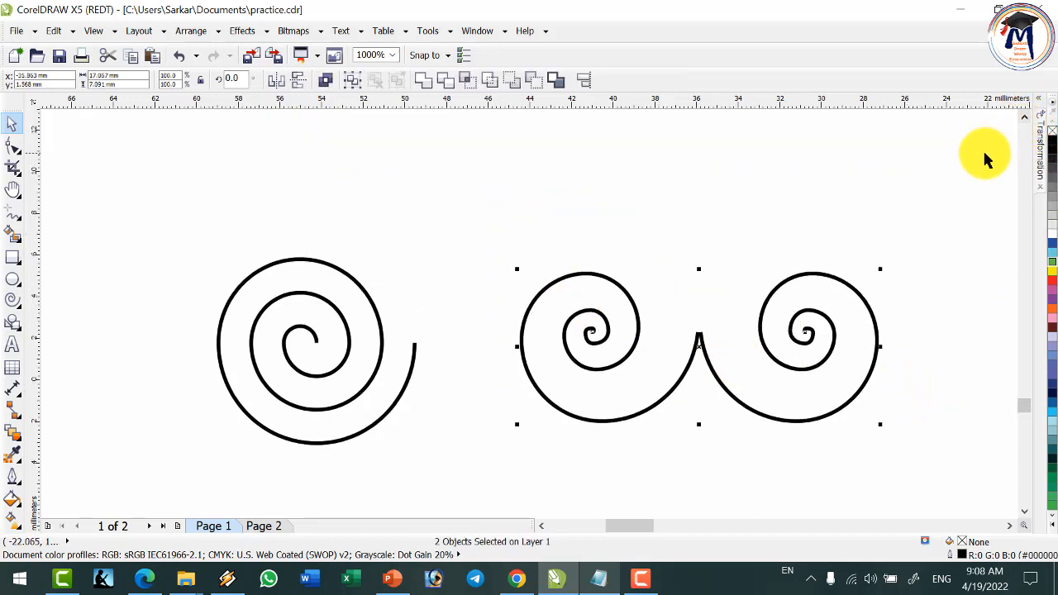
pyautogui.rightClick(786, 283)
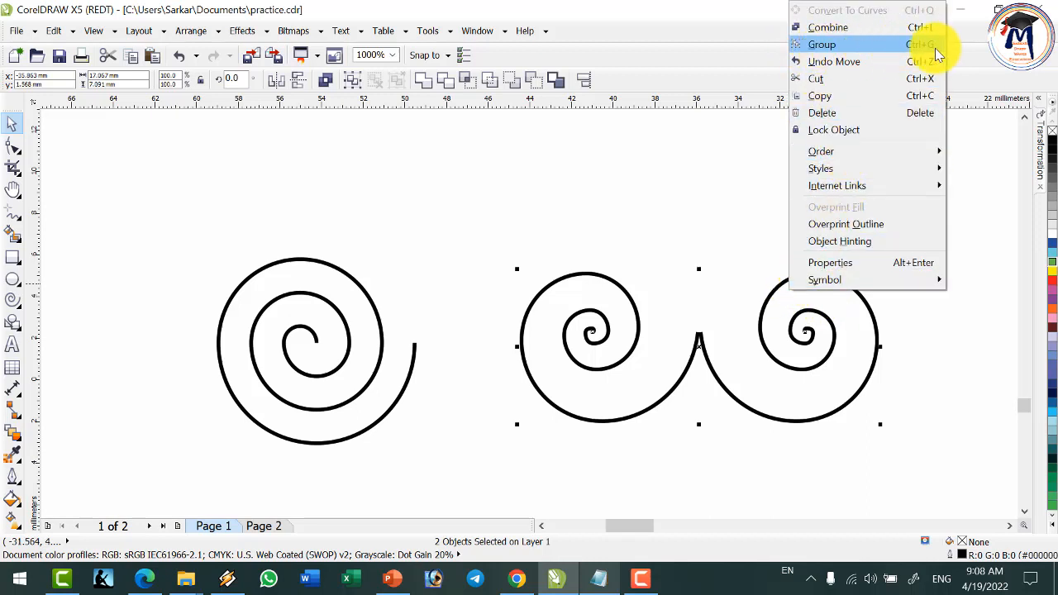
pyautogui.click(856, 43)
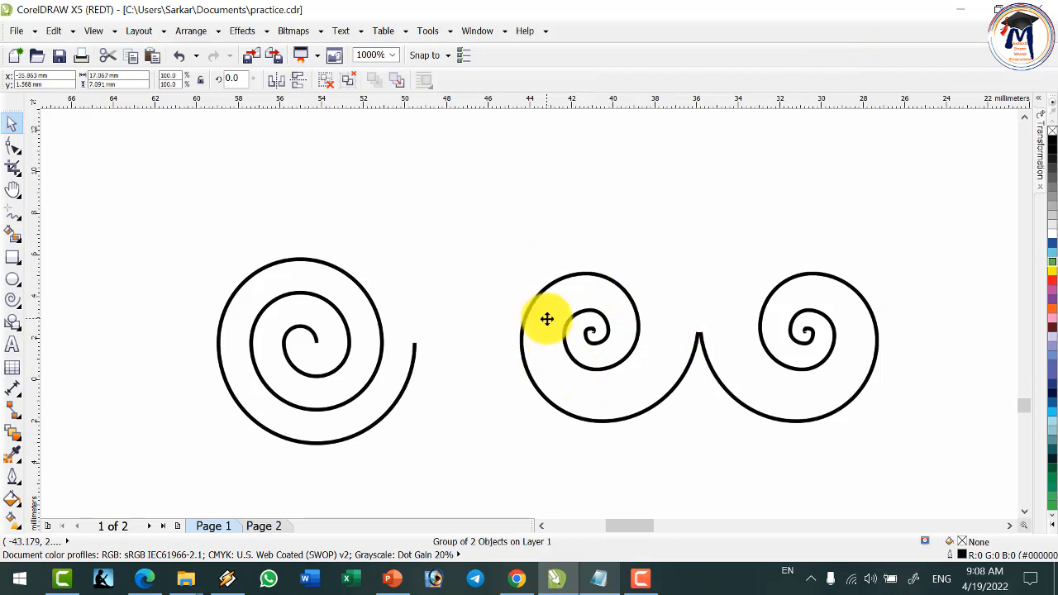
# Step: Duplicate the spiral group about 7.2 mm upward, mirror the copy vertically, and clear the selection
pyautogui.press('+')
pyautogui.press('Up')
pyautogui.press('Up')
pyautogui.press('Up')
pyautogui.press('Up')
pyautogui.press('Up')
pyautogui.press('Up')
pyautogui.press('Up')
pyautogui.press('Up')
pyautogui.press('Up')
pyautogui.press('Up')
pyautogui.press('Up')
pyautogui.press('Up')
pyautogui.press('Up')
pyautogui.press('Up')
pyautogui.press('Up')
pyautogui.press('Up')
pyautogui.press('Up')
pyautogui.press('Up')
pyautogui.press('Up')
pyautogui.press('Up')
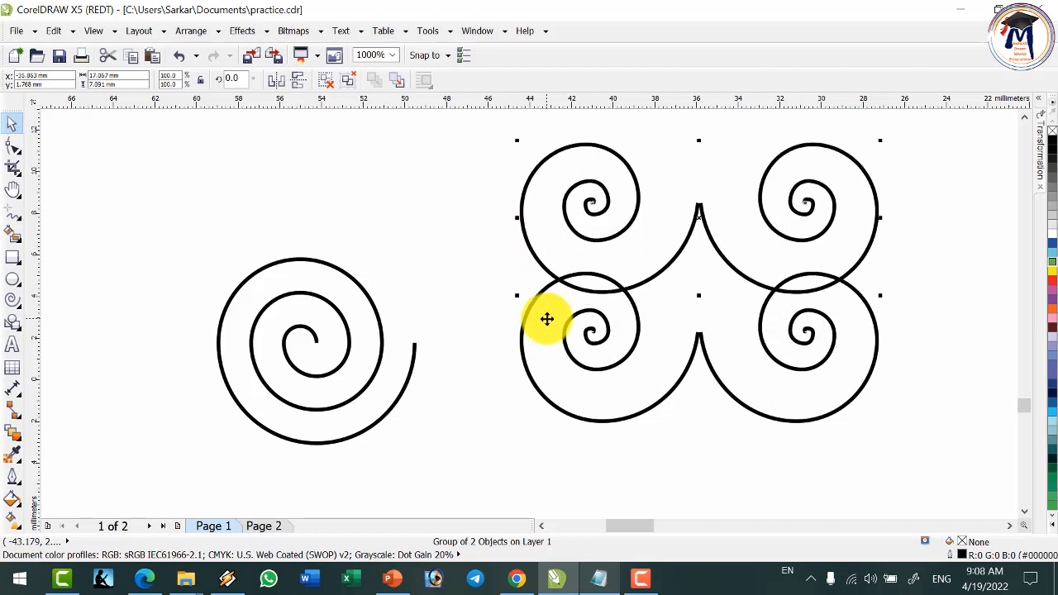
pyautogui.press('Up')
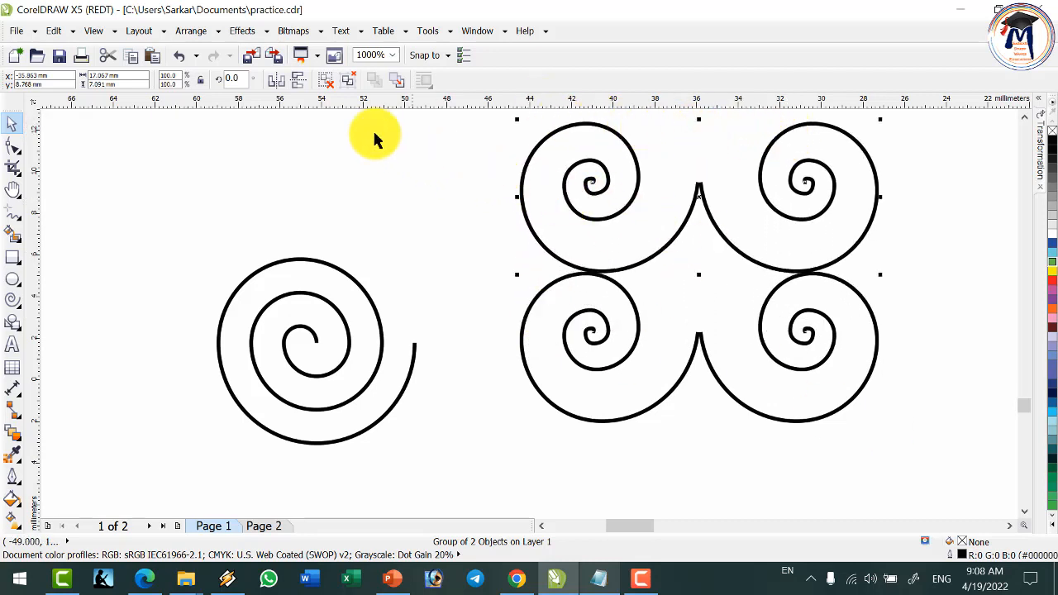
pyautogui.click(299, 80)
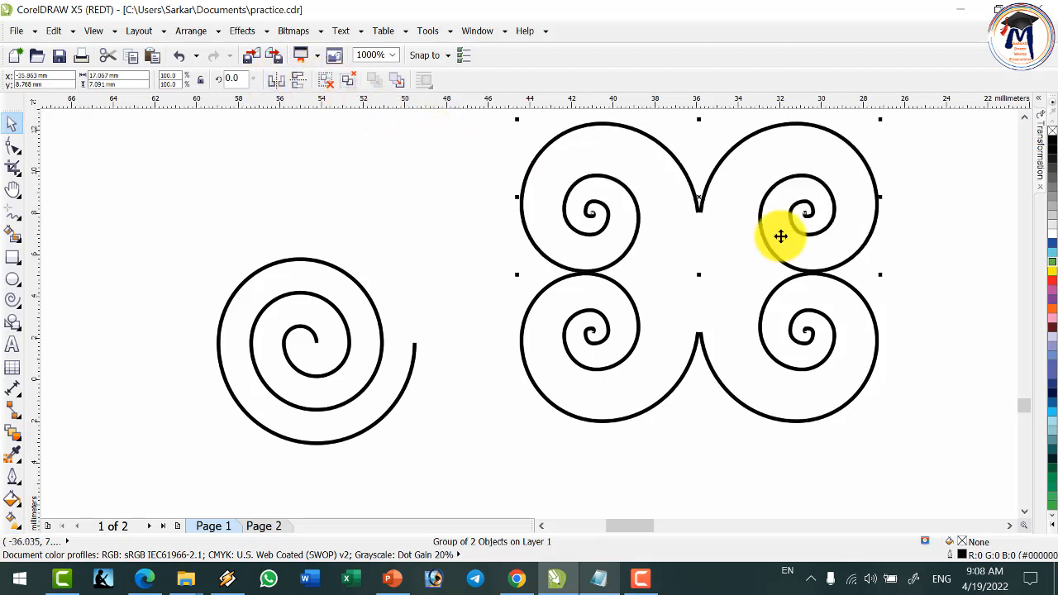
pyautogui.click(930, 301)
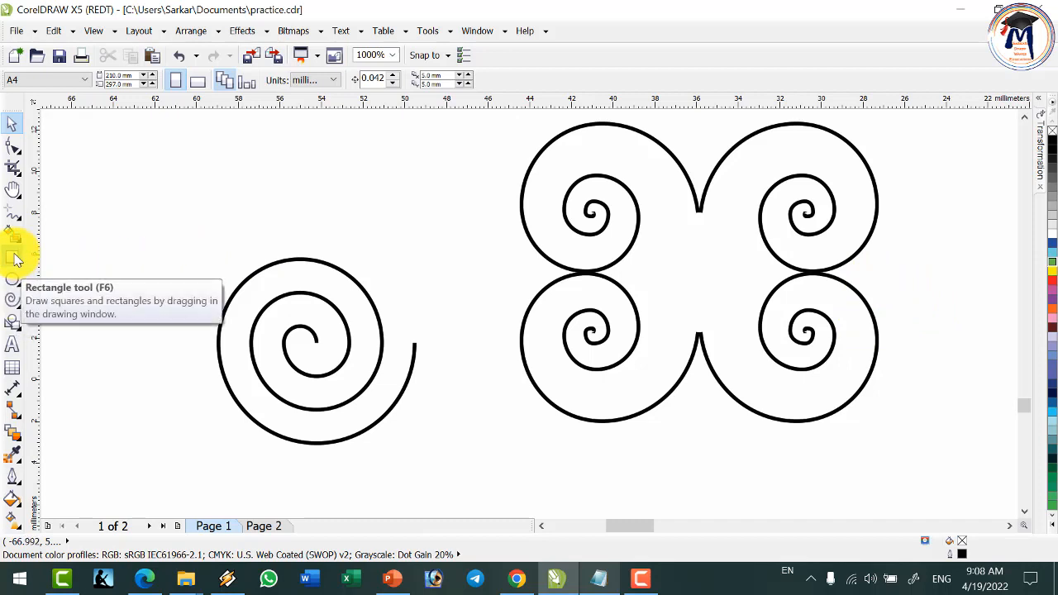
# Step: Draw a four-pointed star about 5.7 mm wide in the gap between the four spirals
pyautogui.click(17, 300)
pyautogui.click(59, 329)
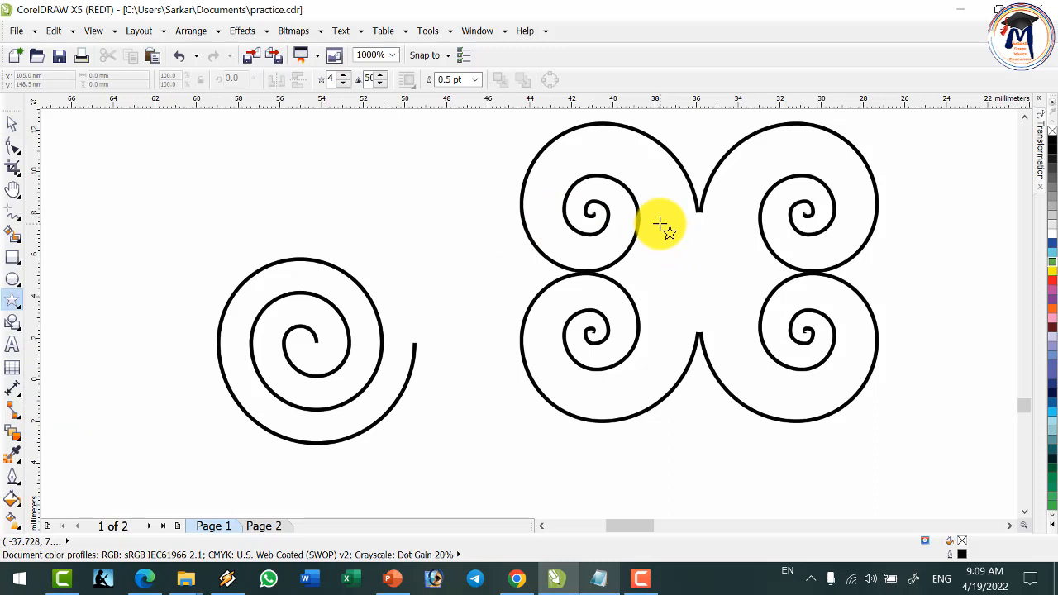
pyautogui.moveTo(655, 223); pyautogui.dragTo(761, 345)
pyautogui.click(13, 122)
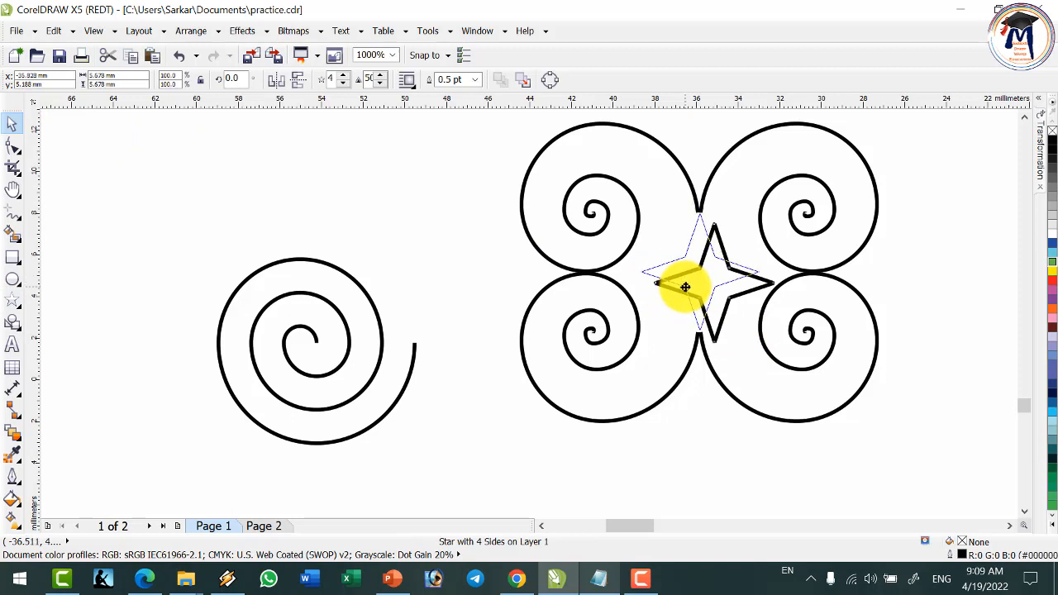
# Step: Center the star between the four spirals and stretch it to about 6.4 by 5.8 mm to fill the gap
pyautogui.moveTo(684, 284); pyautogui.dragTo(683, 285)
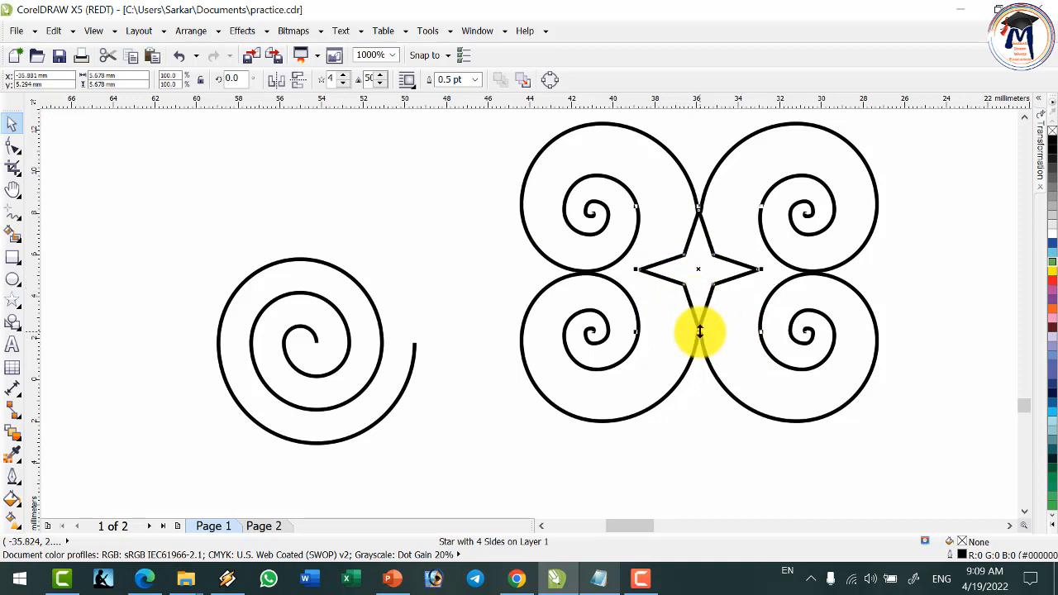
pyautogui.moveTo(699, 333); pyautogui.dragTo(699, 336)
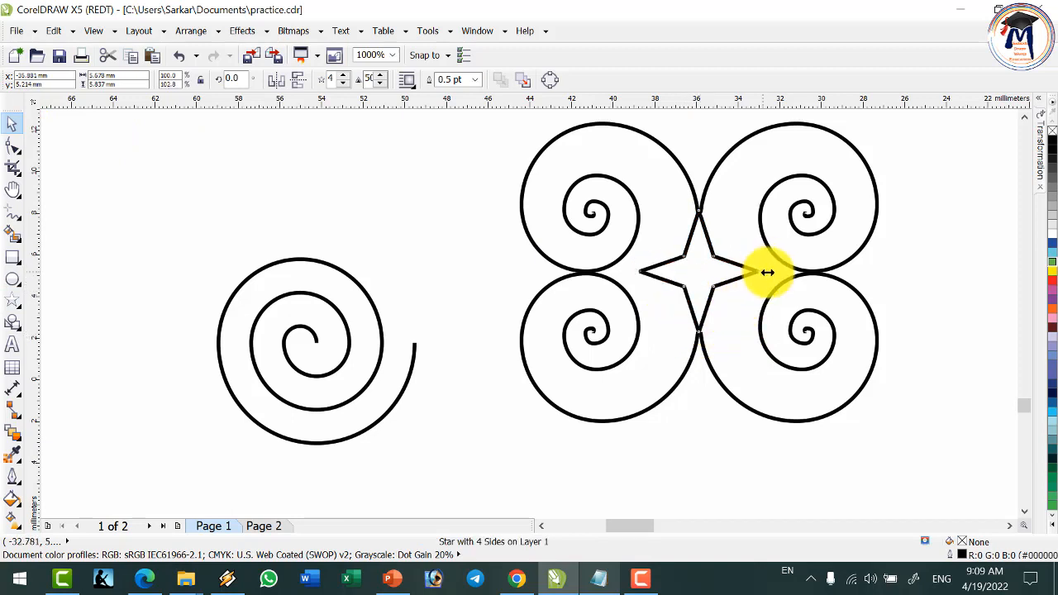
pyautogui.moveTo(777, 274); pyautogui.dragTo(777, 273)
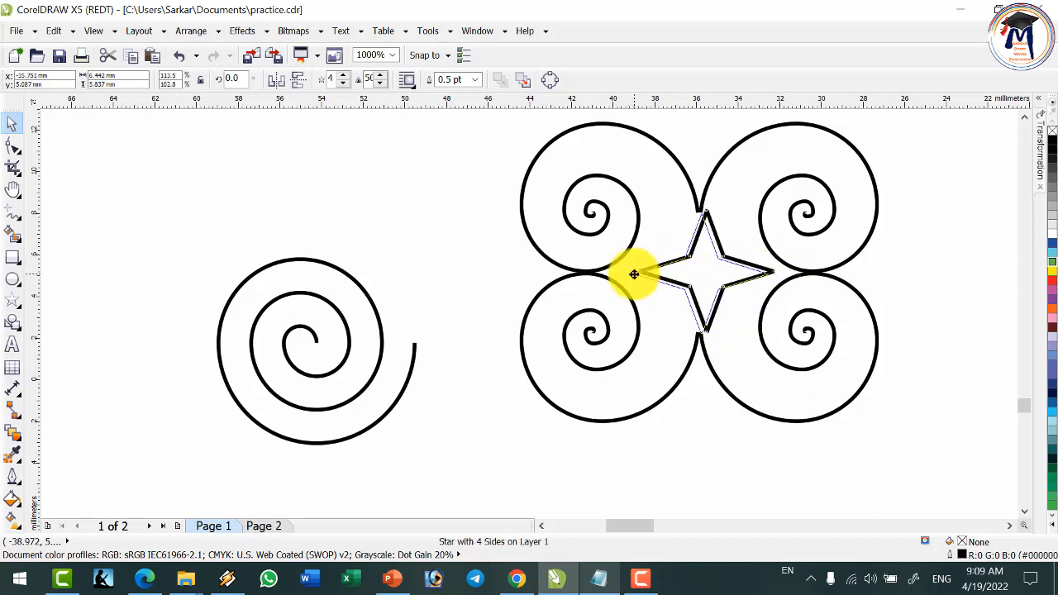
pyautogui.moveTo(633, 273); pyautogui.dragTo(638, 273)
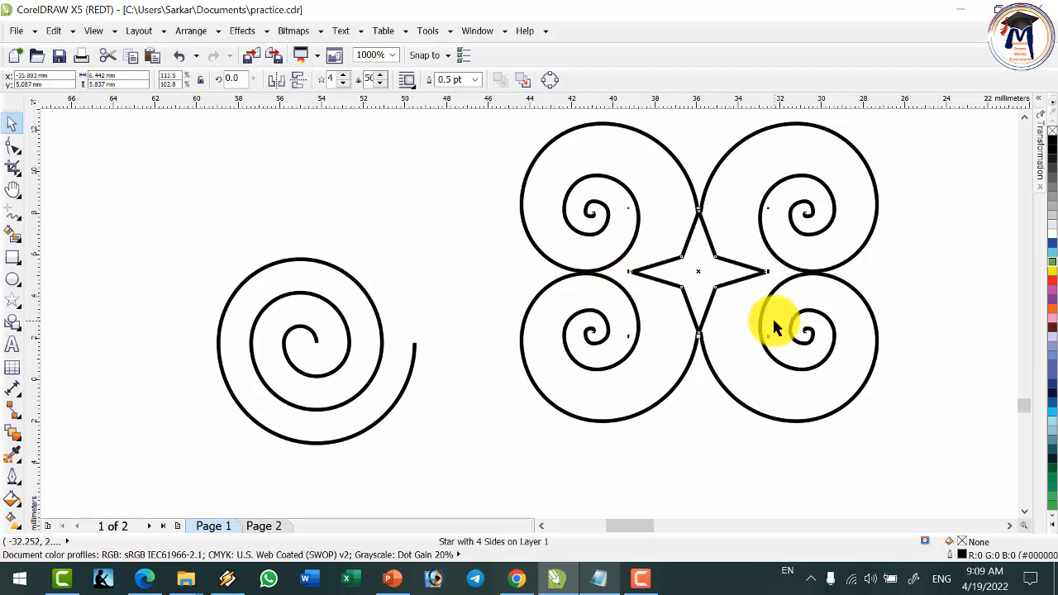
# Step: Fill the four-pointed star with red and clear the selection
pyautogui.click(1053, 286)
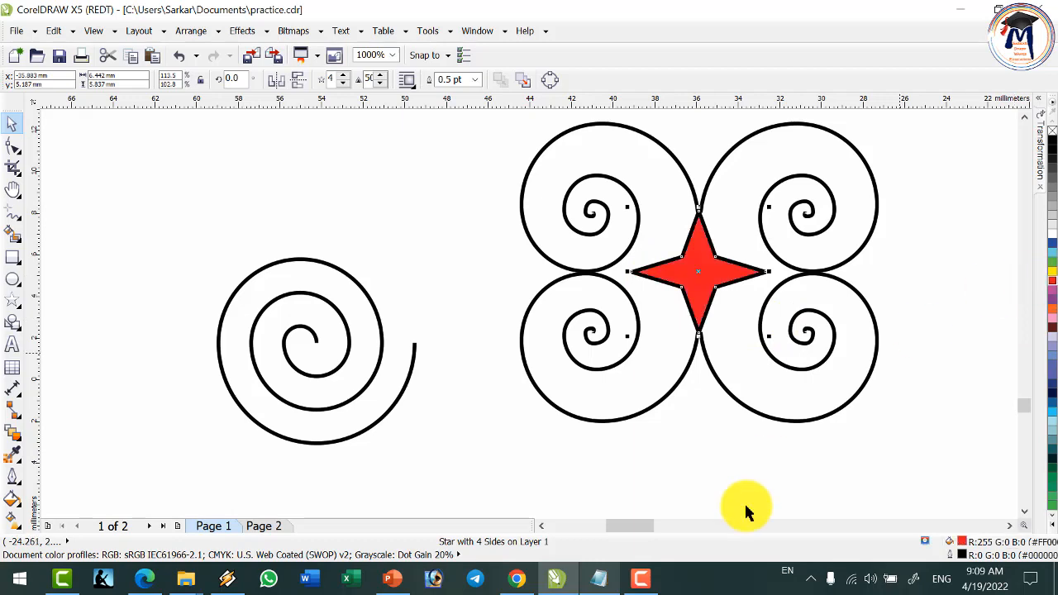
pyautogui.click(686, 417)
pyautogui.scroll(-4, 711, 388)
pyautogui.scroll(4, 744, 388)
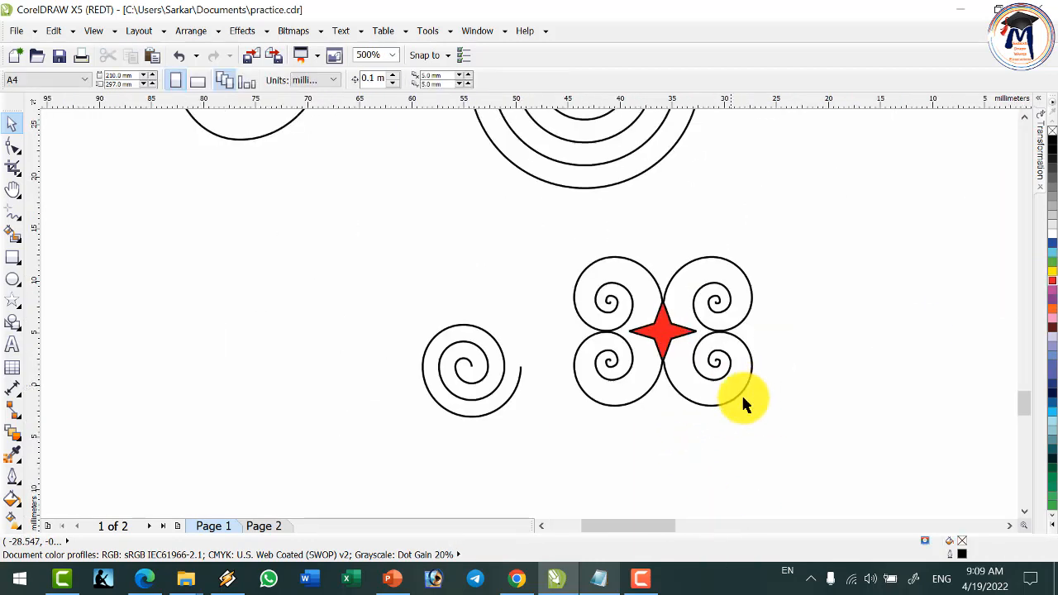
pyautogui.scroll(-2, 728, 357)
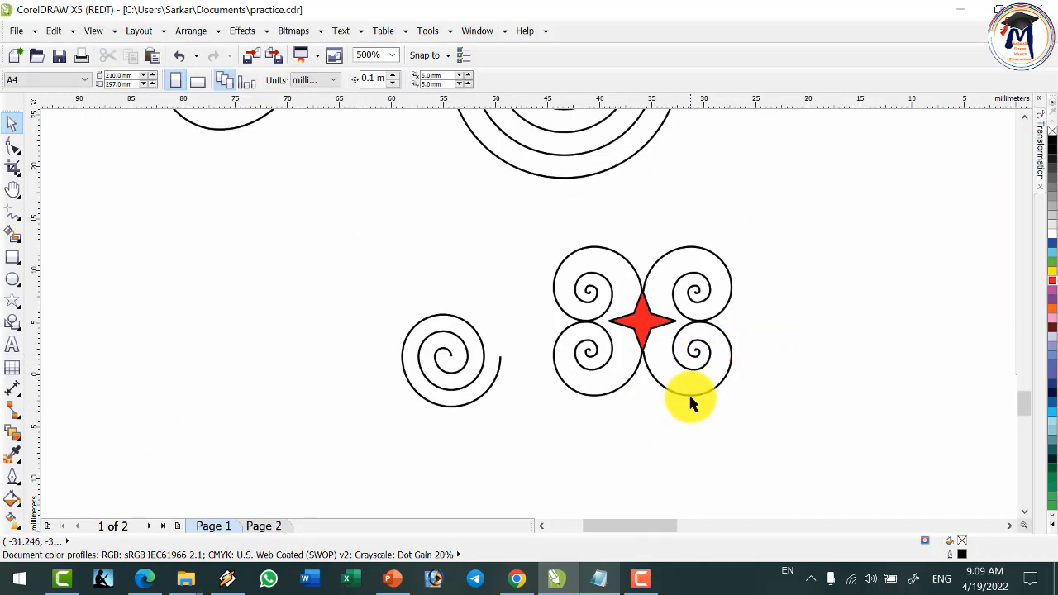
pyautogui.click(1007, 526)
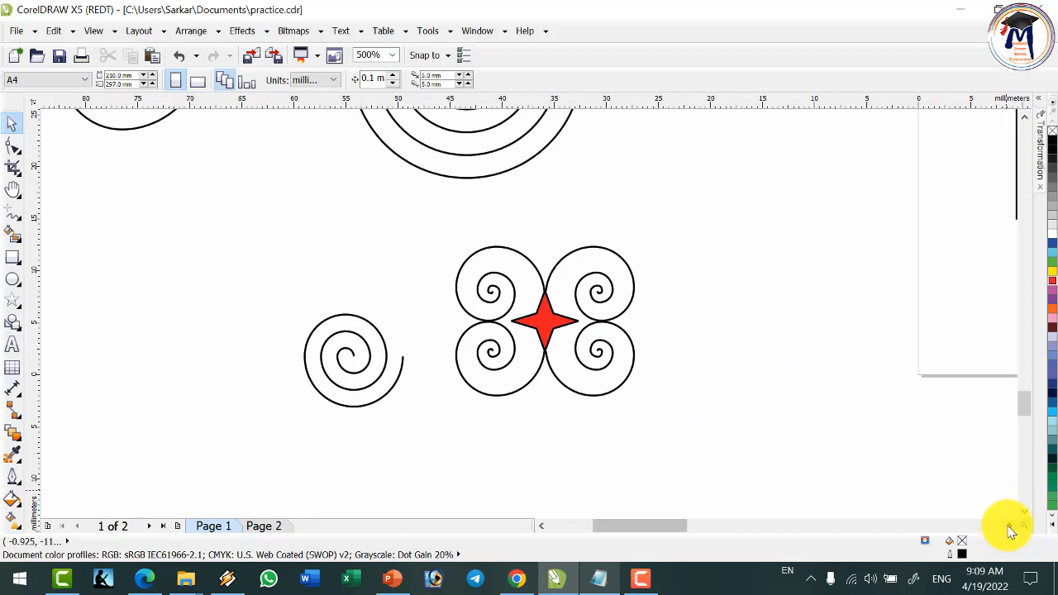
pyautogui.click(1009, 526)
pyautogui.scroll(1, 421, 377)
pyautogui.scroll(-1, 460, 349)
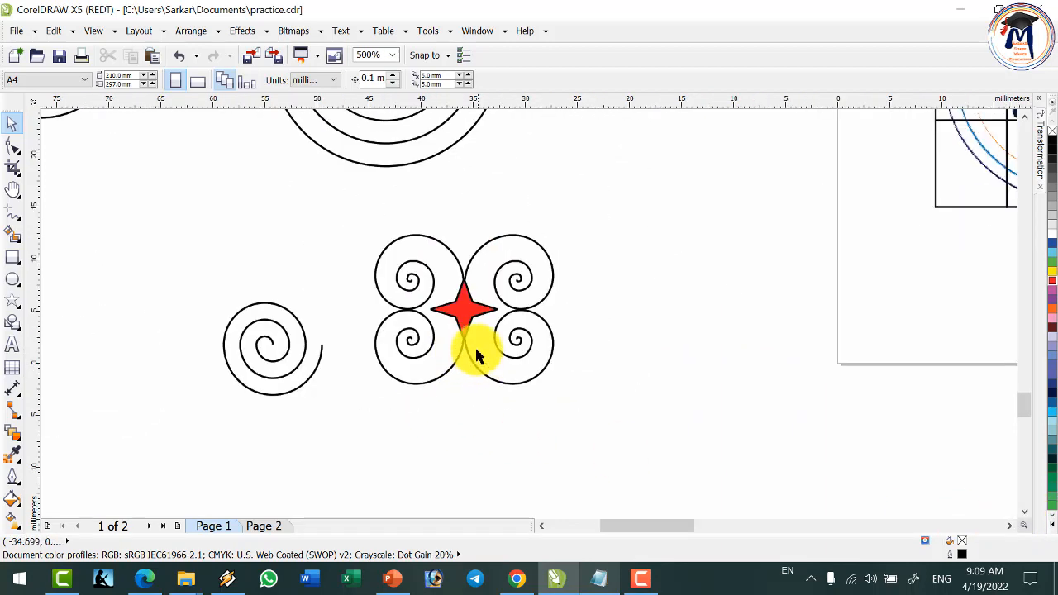
pyautogui.scroll(1, 463, 350)
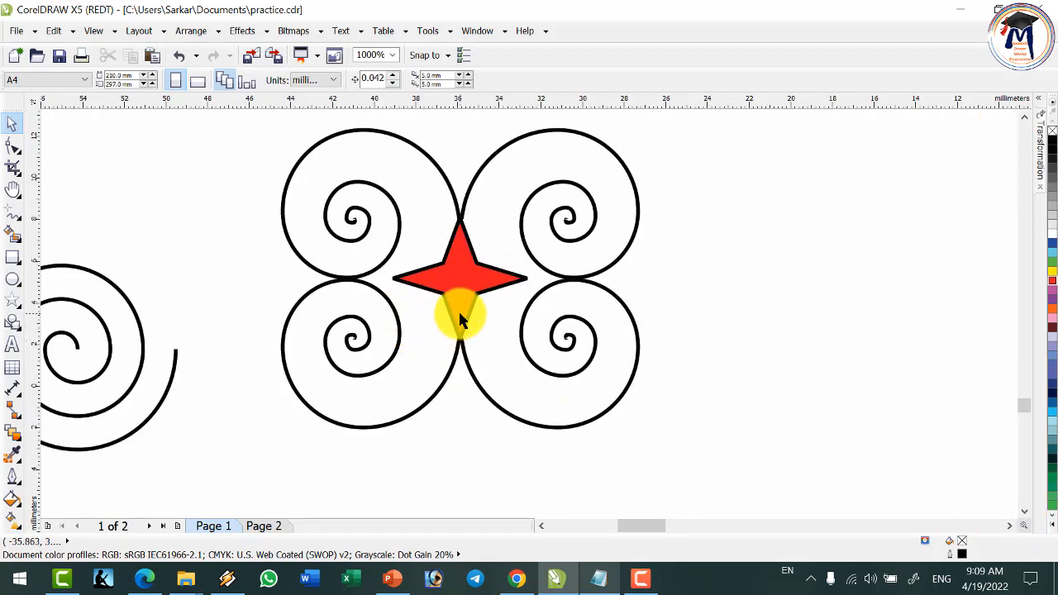
# Step: Draw a cross from the Basic Shapes, about 5.9 by 5.8 mm, to the right of the spiral ornament
pyautogui.click(13, 307)
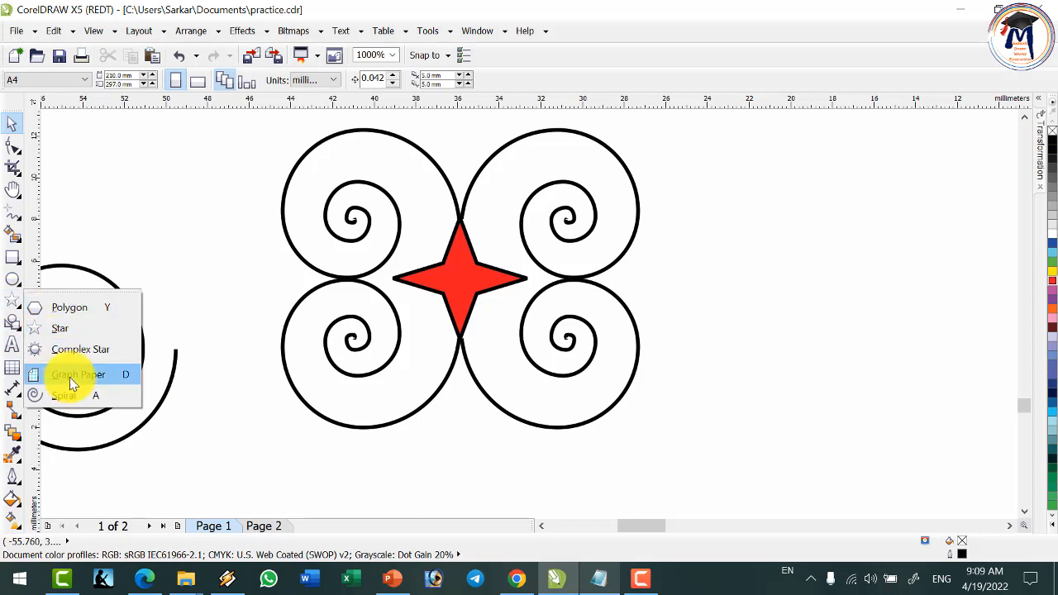
pyautogui.click(13, 322)
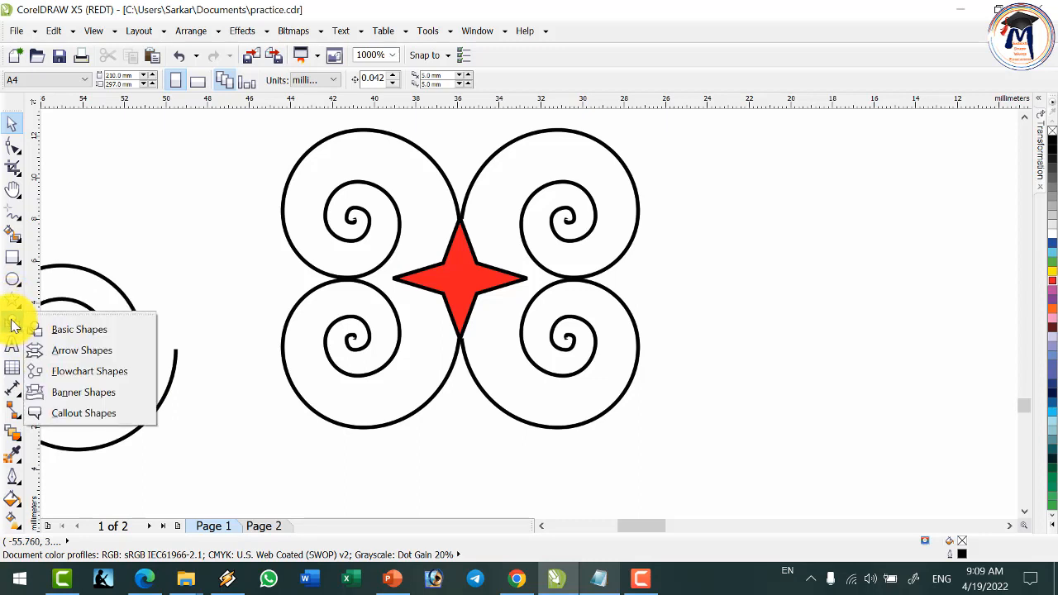
pyautogui.click(56, 329)
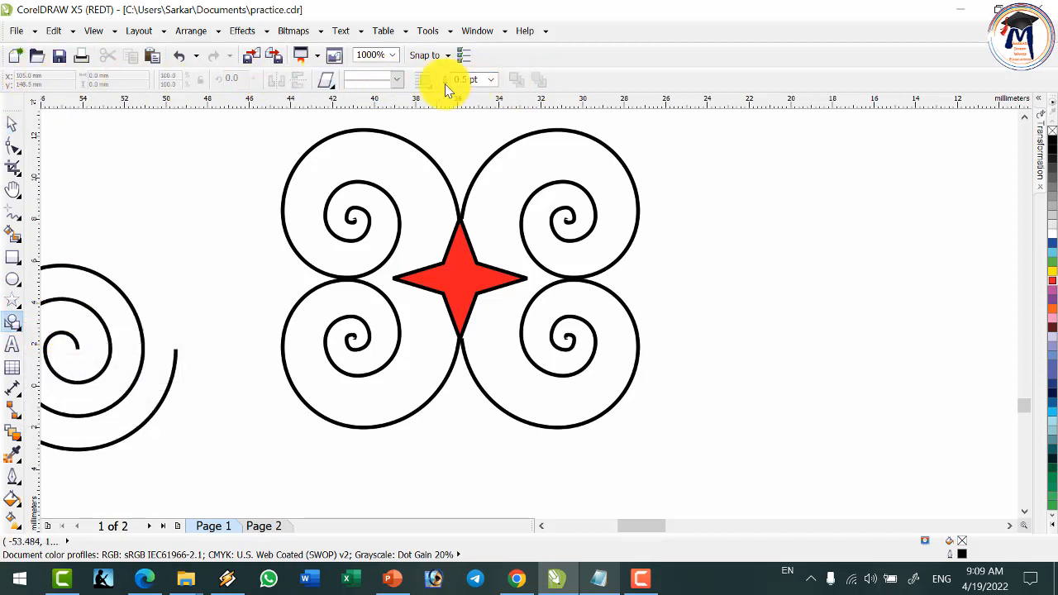
pyautogui.click(329, 83)
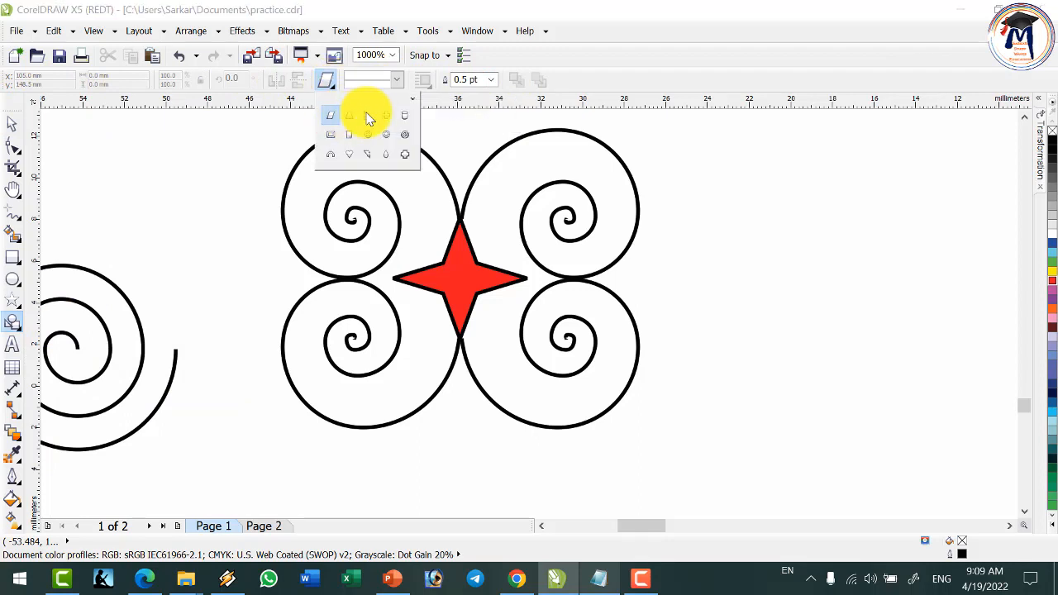
pyautogui.click(404, 154)
pyautogui.moveTo(706, 170); pyautogui.dragTo(824, 295)
# Step: Draw a lightning bolt basic shape about 5.8 by 5.5 mm below the cross and fill it with red
pyautogui.click(326, 80)
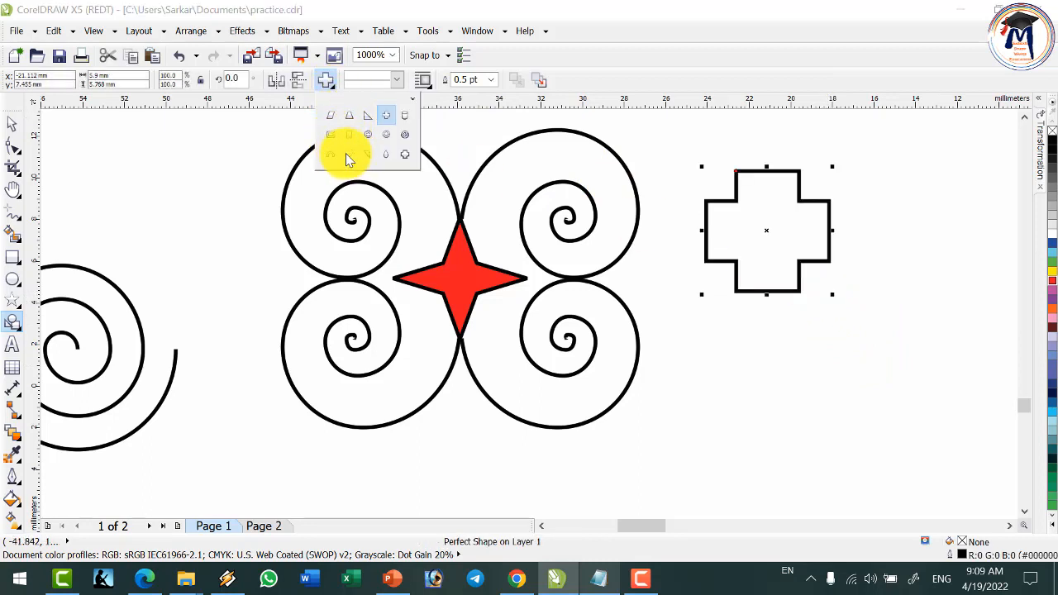
pyautogui.click(374, 159)
pyautogui.moveTo(712, 332); pyautogui.dragTo(838, 452)
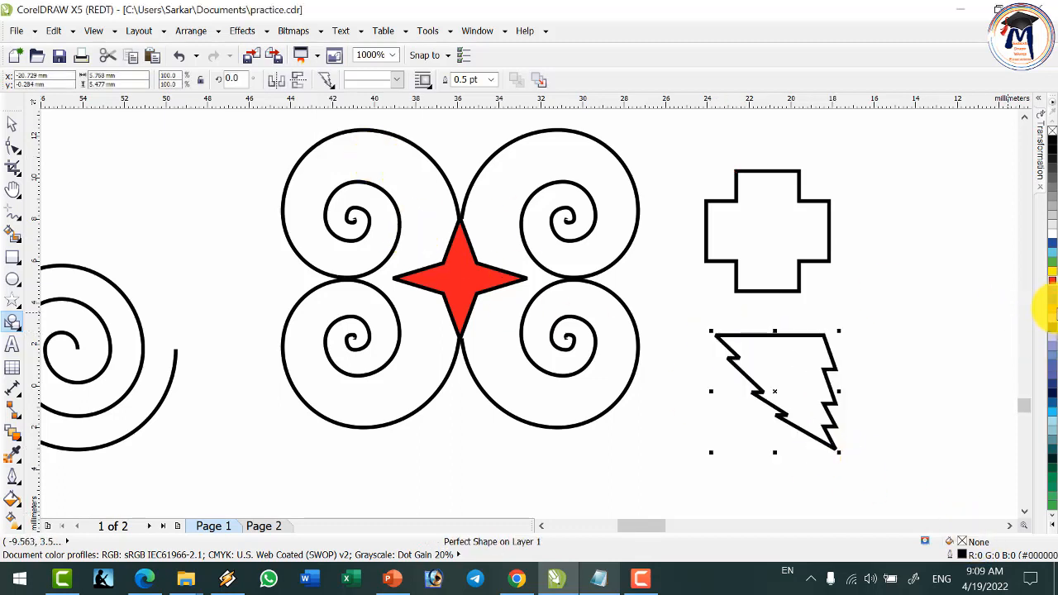
pyautogui.click(1054, 293)
pyautogui.click(1052, 281)
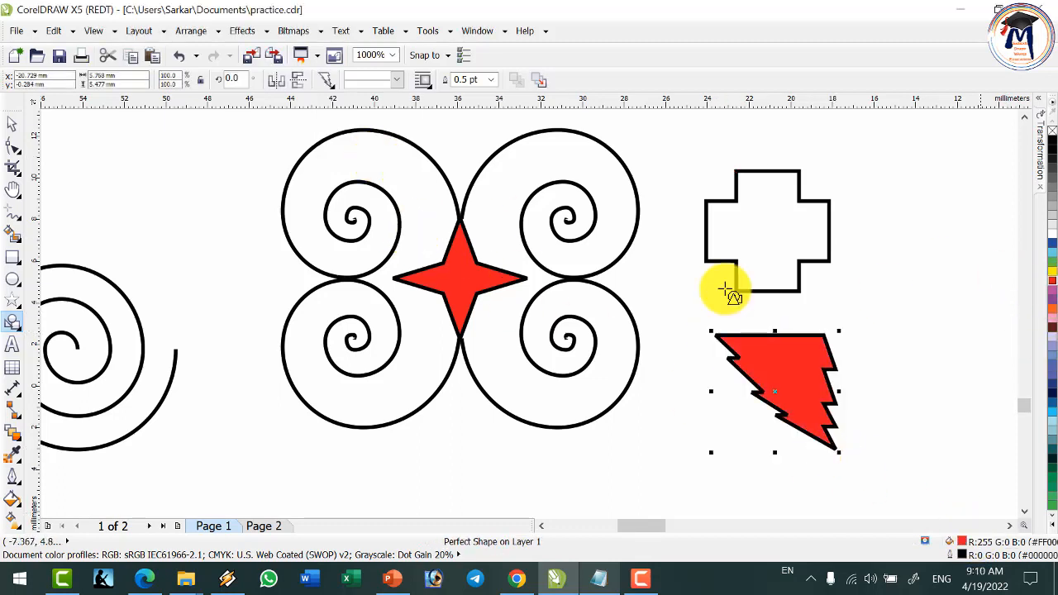
# Step: Draw a striped right-pointing arrow from the Arrow Shapes, about 10.3 by 5 mm, below the spiral ornament
pyautogui.click(14, 330)
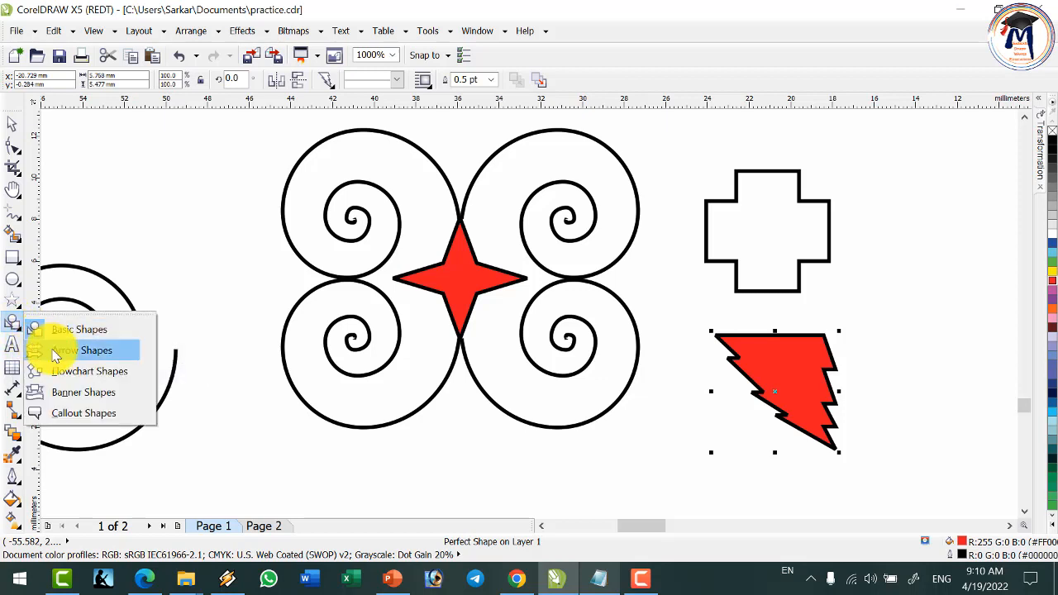
pyautogui.click(80, 348)
pyautogui.click(325, 79)
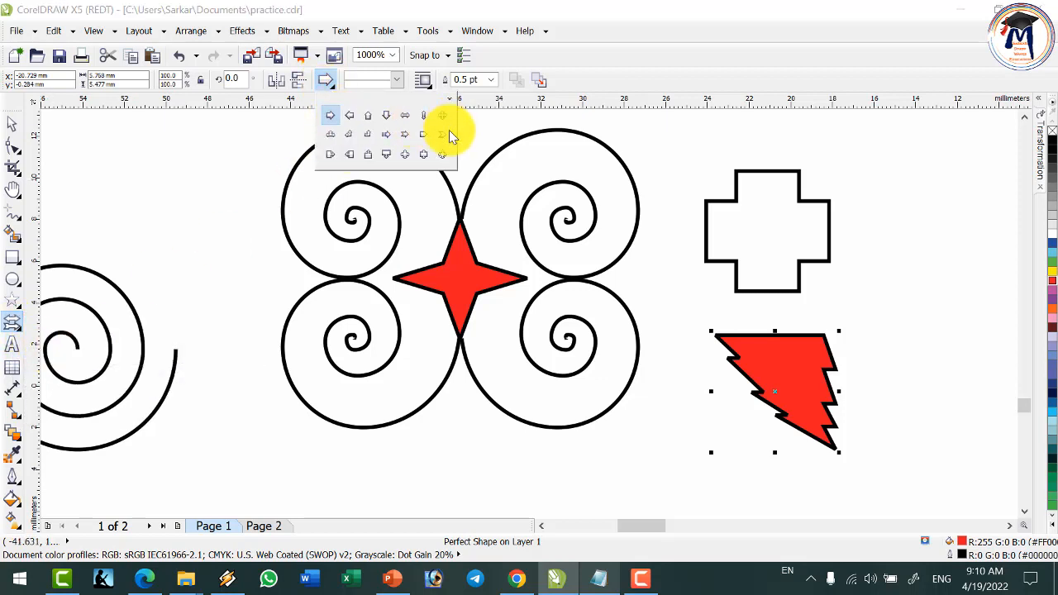
pyautogui.click(394, 141)
pyautogui.scroll(-5, 413, 288)
pyautogui.scroll(5, 455, 385)
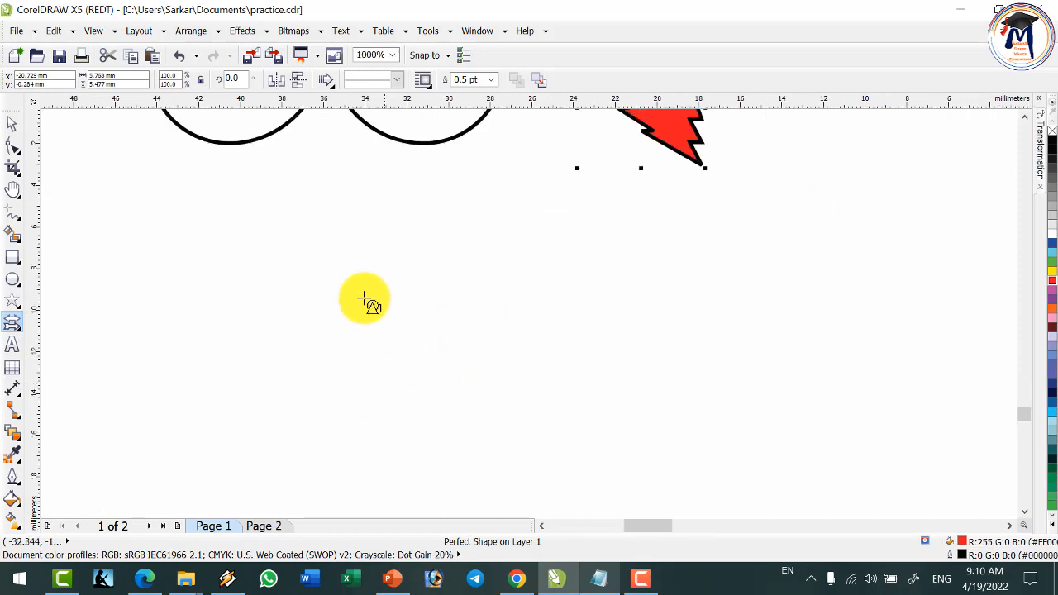
pyautogui.moveTo(357, 281); pyautogui.dragTo(573, 381)
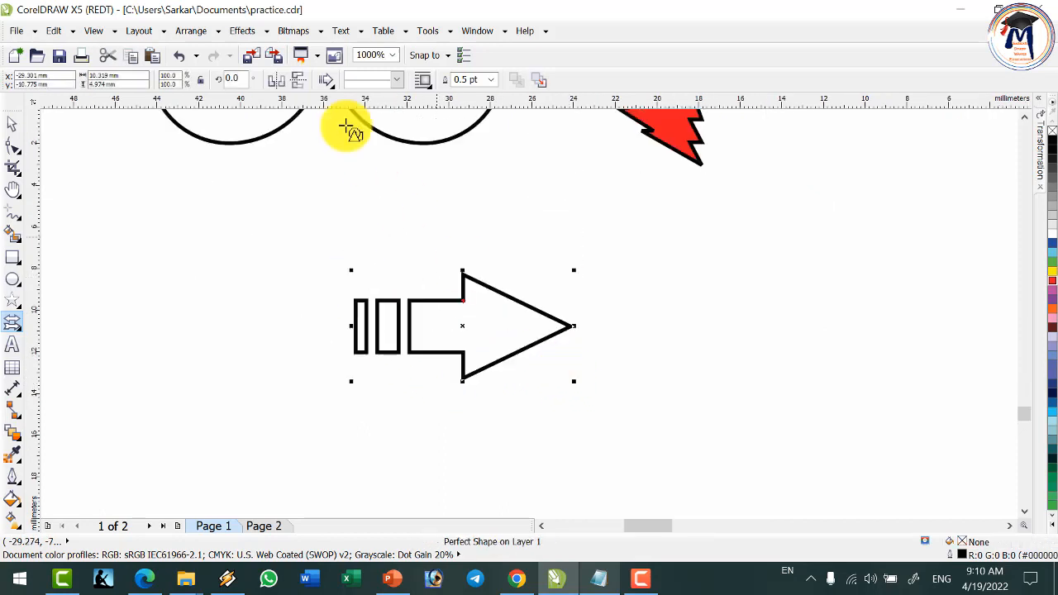
pyautogui.click(324, 81)
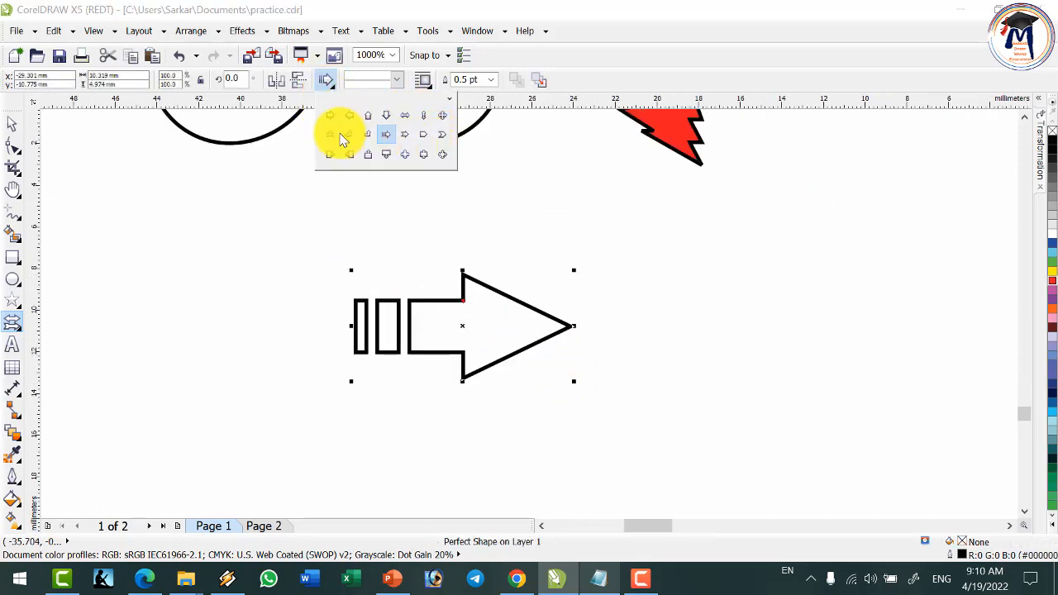
# Step: Draw a parallelogram from the Flowchart Shapes, about 9.6 by 2.7 mm, to the upper right of the arrow
pyautogui.click(13, 323)
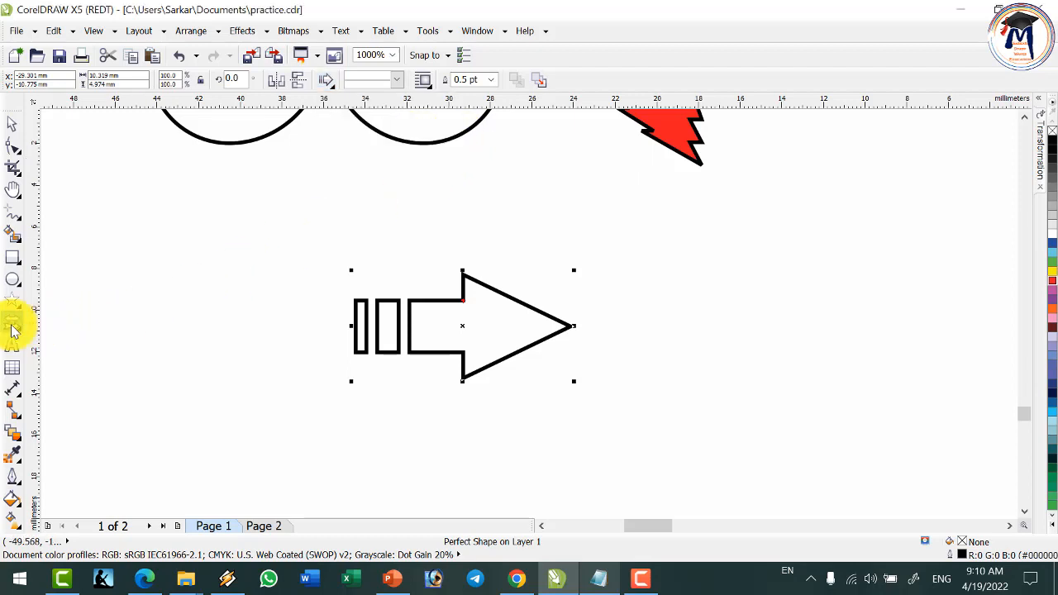
pyautogui.click(66, 371)
pyautogui.click(326, 80)
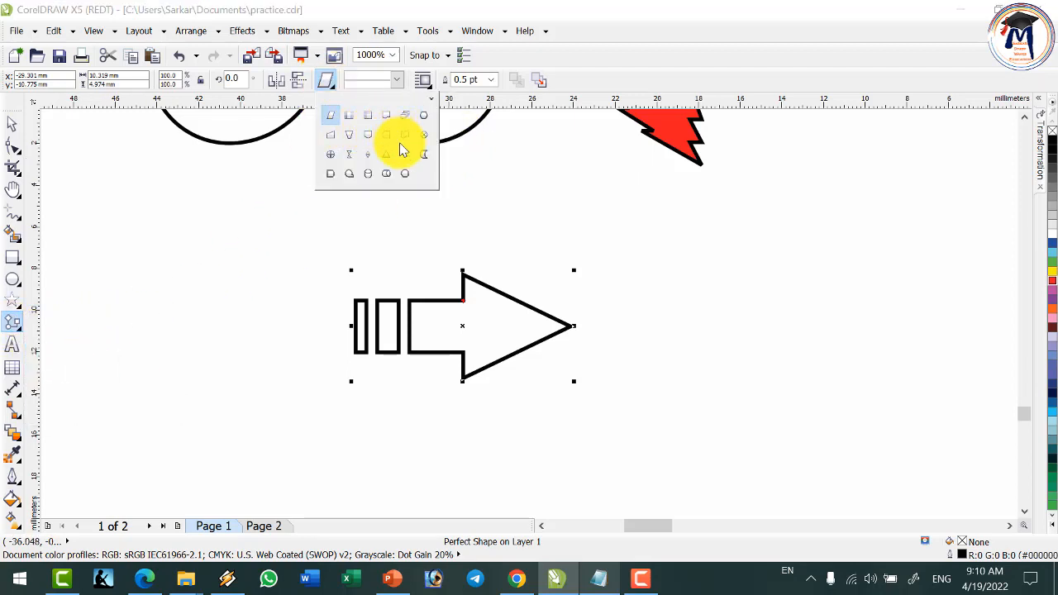
pyautogui.click(632, 253)
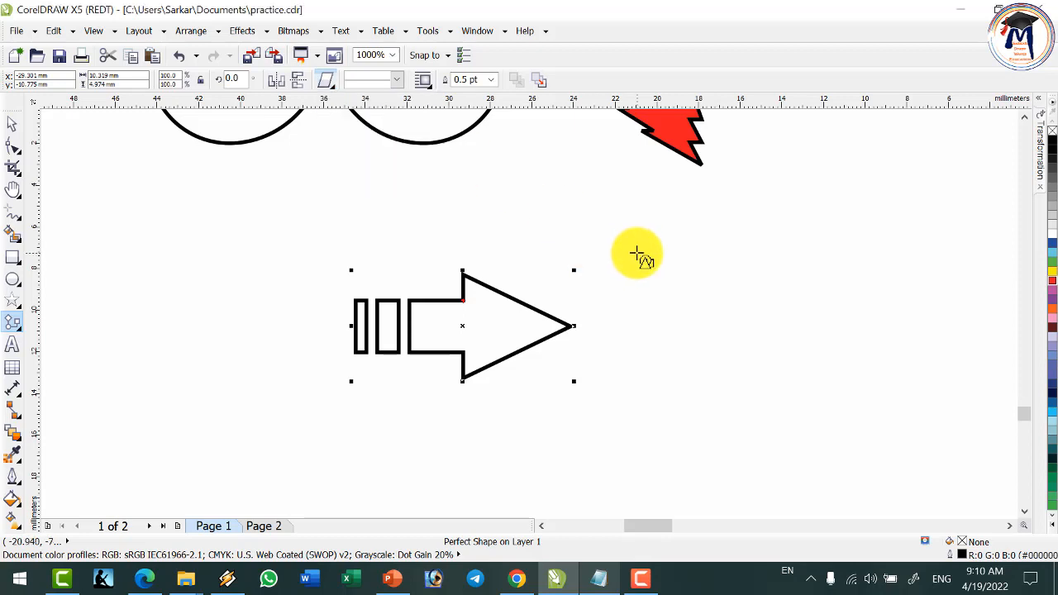
pyautogui.moveTo(621, 229); pyautogui.dragTo(825, 287)
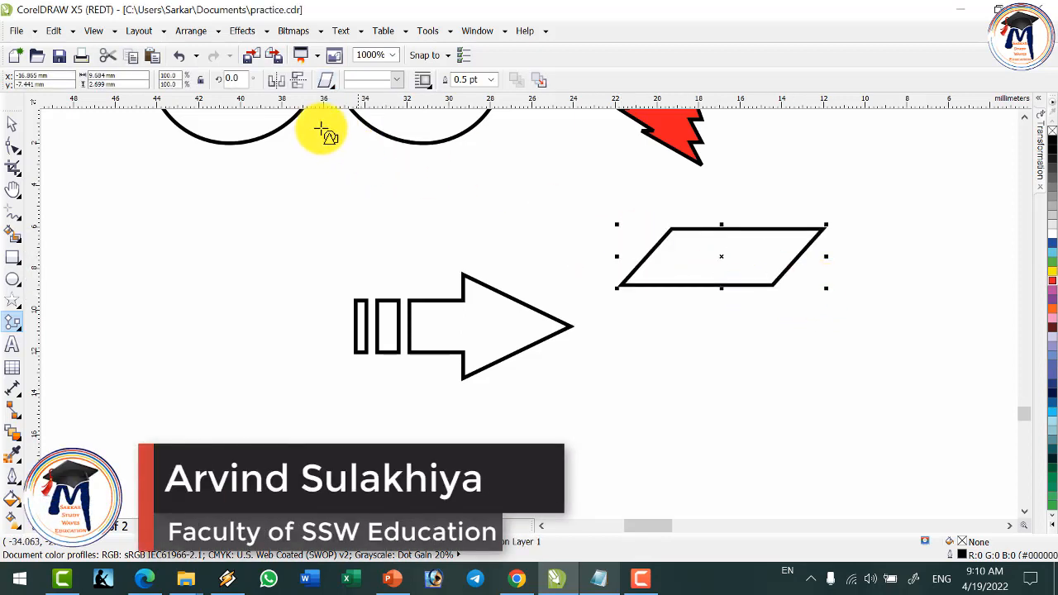
# Step: Draw a flowchart cylinder about 2.4 by 5.2 mm below the parallelogram
pyautogui.click(324, 83)
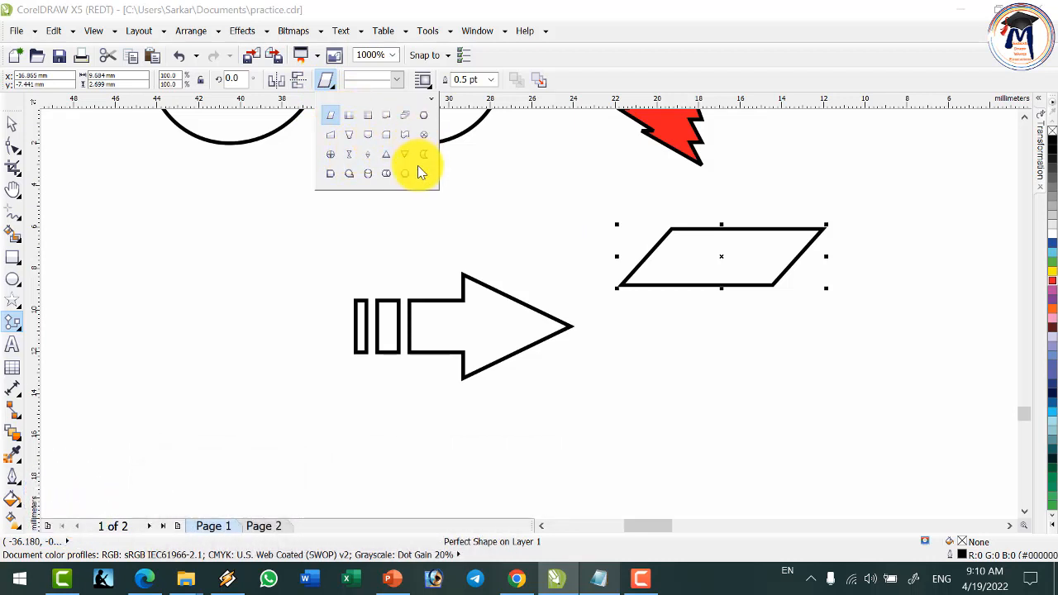
pyautogui.click(367, 174)
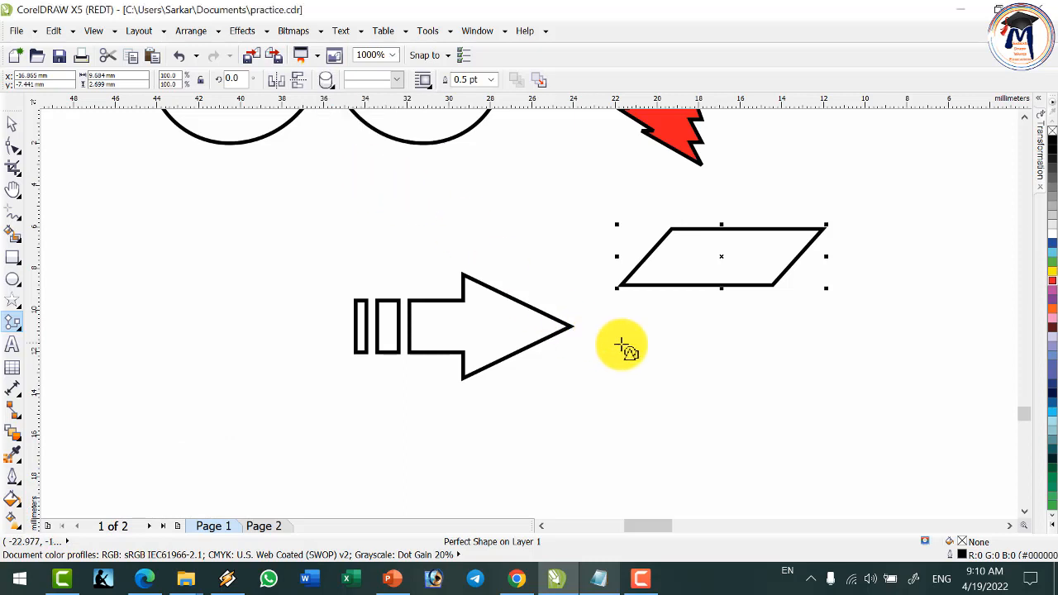
pyautogui.moveTo(666, 334)
pyautogui.mouseDown()
pyautogui.moveTo(795, 425)
pyautogui.moveTo(770, 382)
pyautogui.moveTo(739, 384)
pyautogui.moveTo(735, 373)
pyautogui.moveTo(719, 419)
pyautogui.mouseUp()
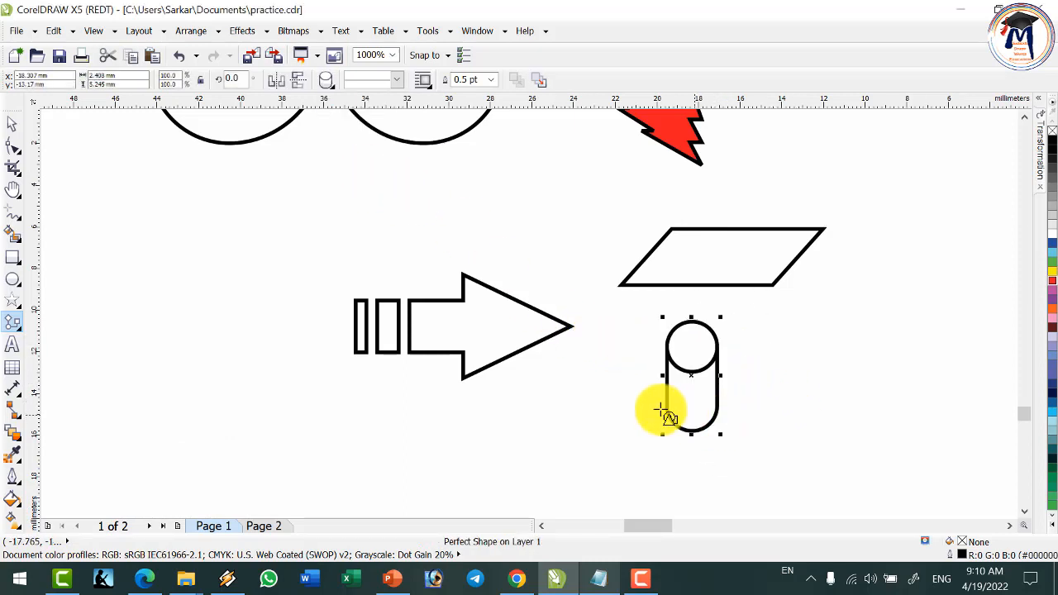
# Step: Draw an hourglass flowchart shape about 5.1 by 4.6 mm to the upper left of the striped arrow
pyautogui.click(324, 80)
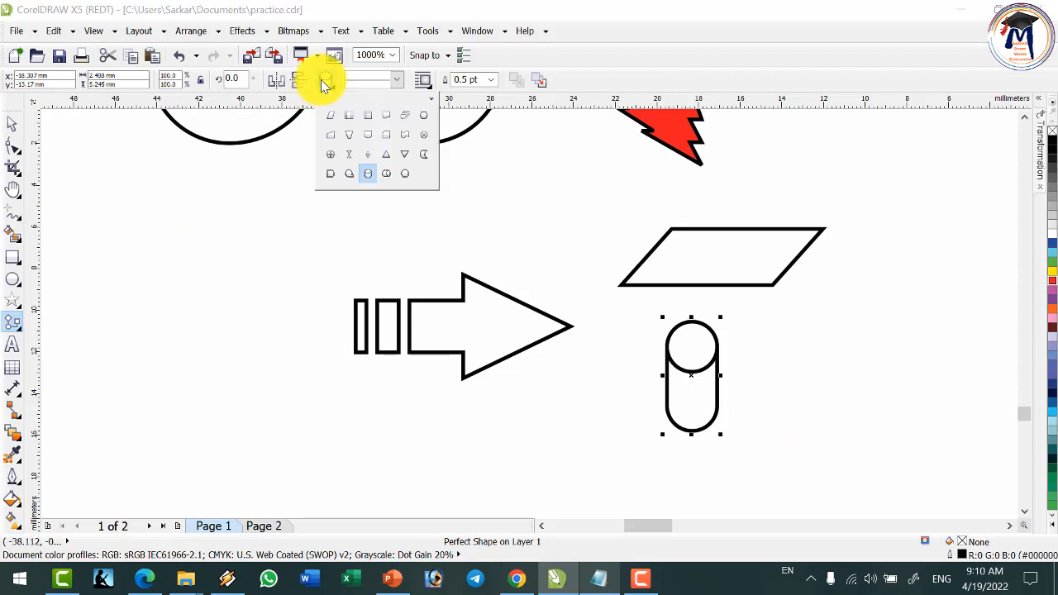
pyautogui.click(352, 161)
pyautogui.moveTo(233, 182); pyautogui.dragTo(344, 283)
# Step: Draw a folded ribbon from the Banner Shapes, about 14.5 by 5.4 mm, to the right of the cylinder
pyautogui.click(19, 333)
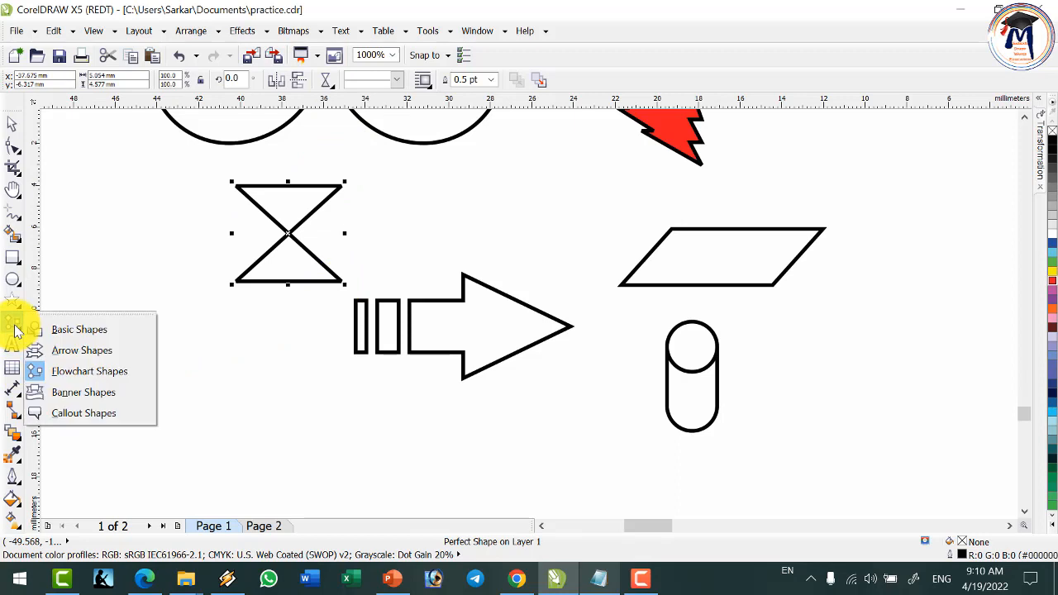
pyautogui.click(98, 392)
pyautogui.click(325, 79)
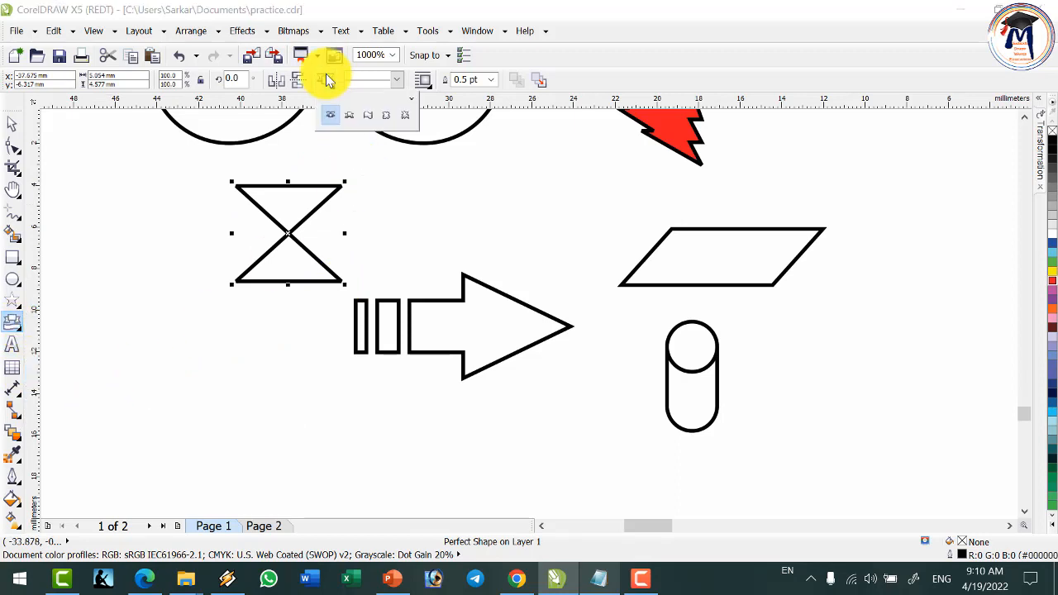
pyautogui.scroll(-2, 671, 225)
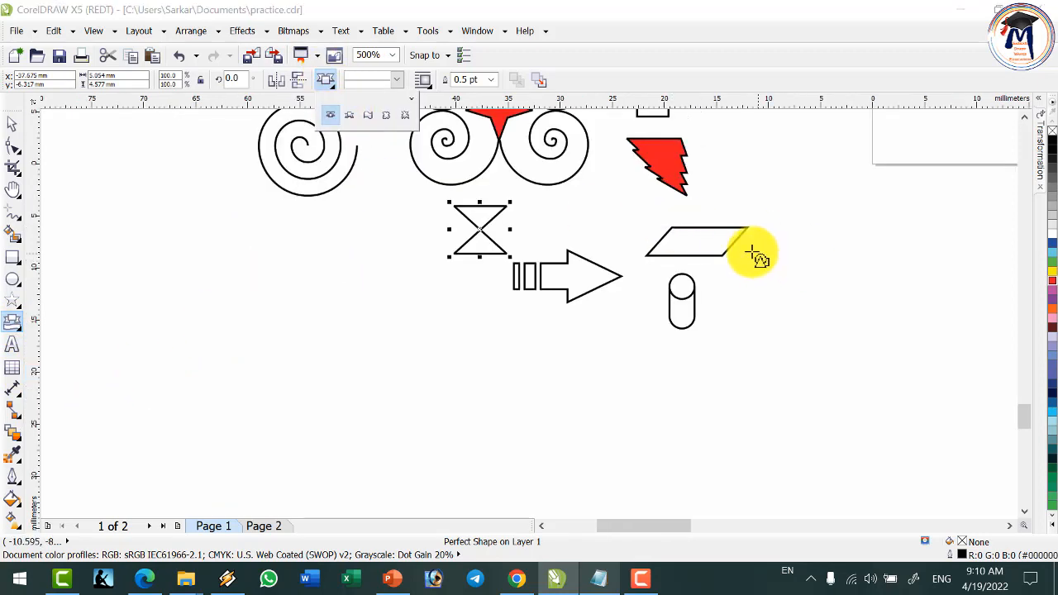
pyautogui.moveTo(754, 261); pyautogui.dragTo(899, 309)
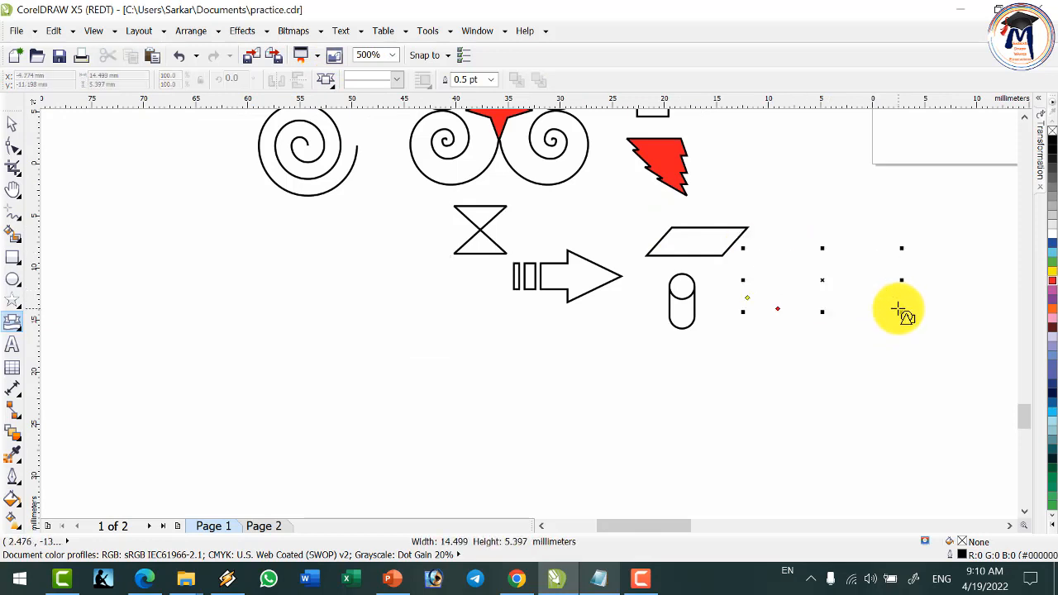
pyautogui.scroll(2, 904, 283)
# Step: Draw a wavy flag banner shape about 8 by 3.6 mm below the cylinder and the ribbon
pyautogui.click(326, 80)
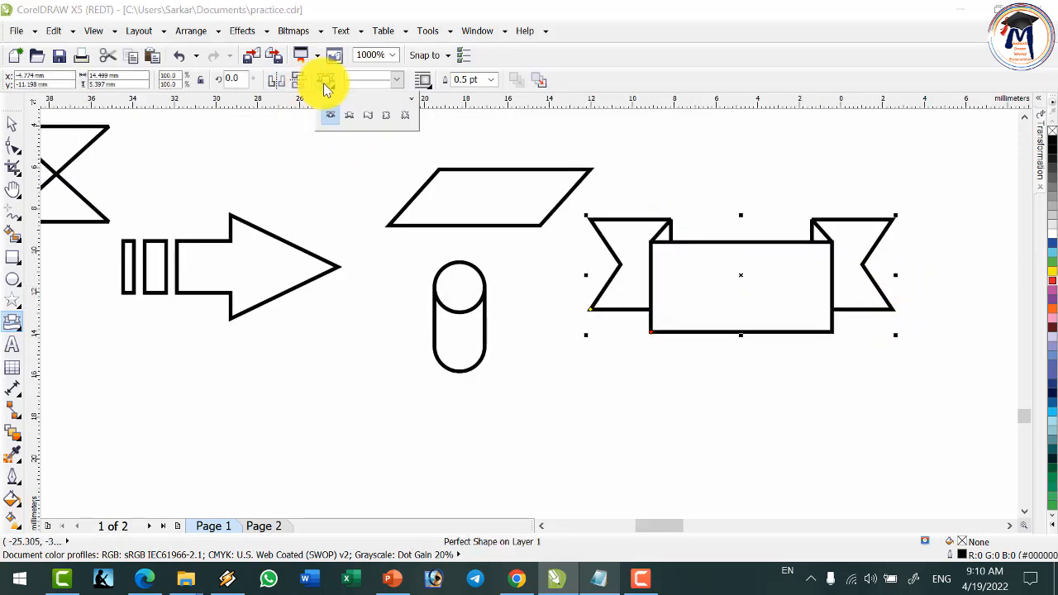
pyautogui.click(365, 115)
pyautogui.moveTo(501, 369); pyautogui.dragTo(663, 442)
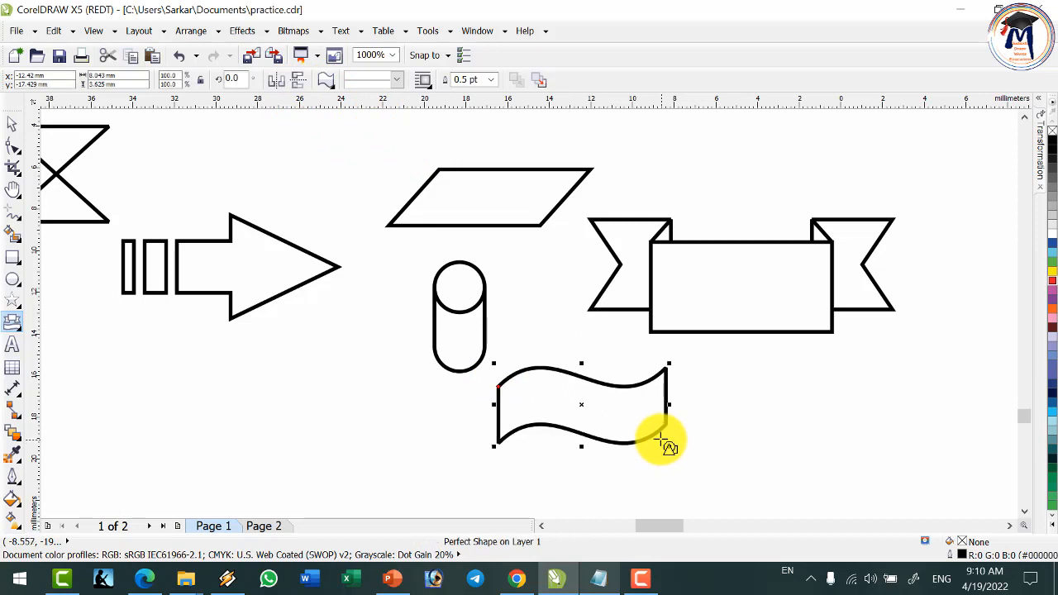
# Step: Draw a rectangular callout from the Callout Shapes, about 7.3 by 5.3 mm, below the striped arrow
pyautogui.click(14, 329)
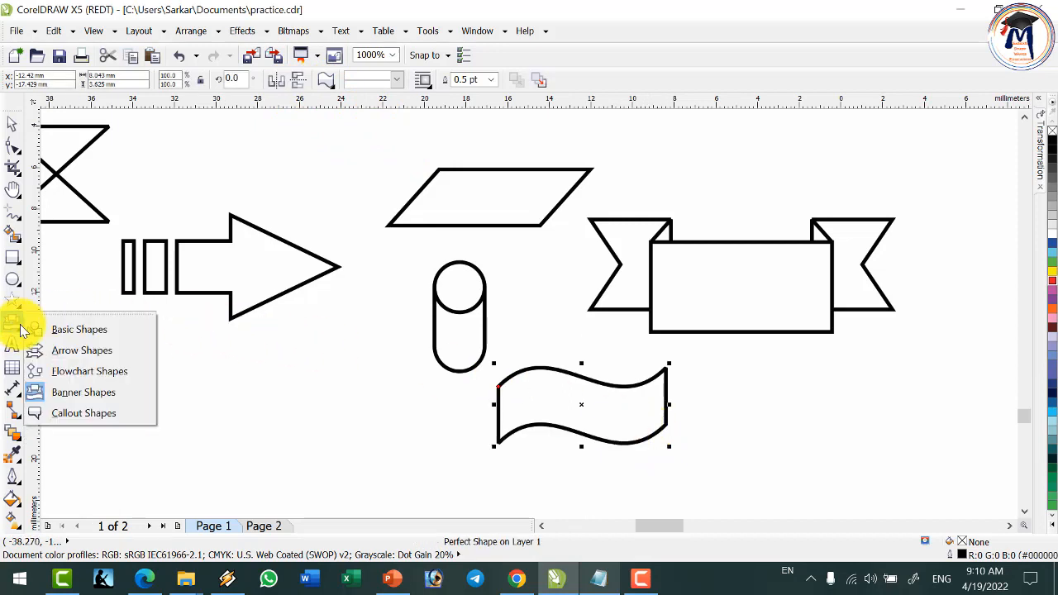
pyautogui.click(83, 411)
pyautogui.scroll(-2, 367, 378)
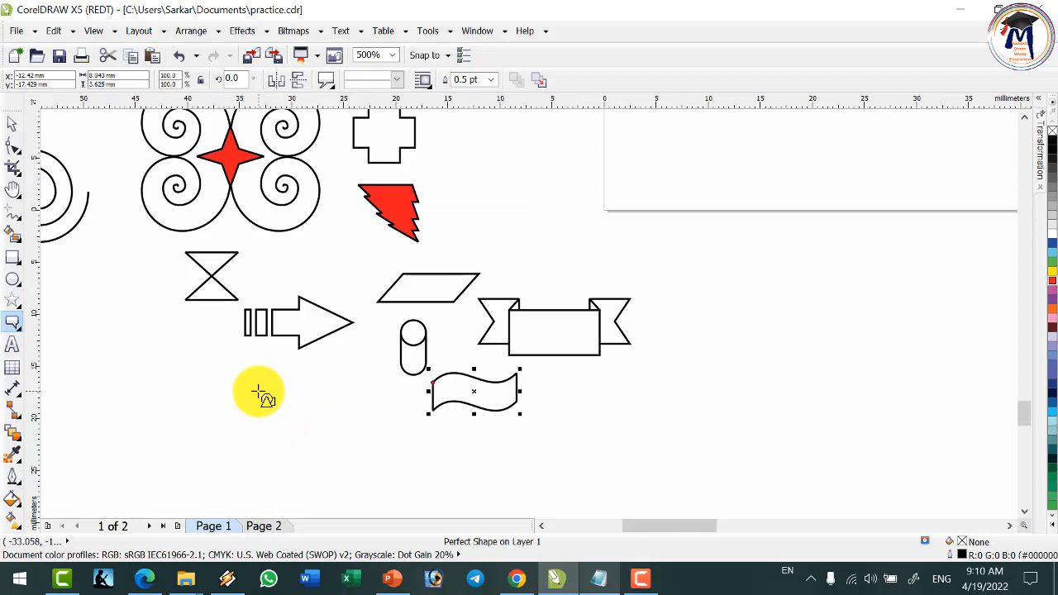
pyautogui.moveTo(256, 390); pyautogui.dragTo(335, 448)
pyautogui.scroll(4, 272, 418)
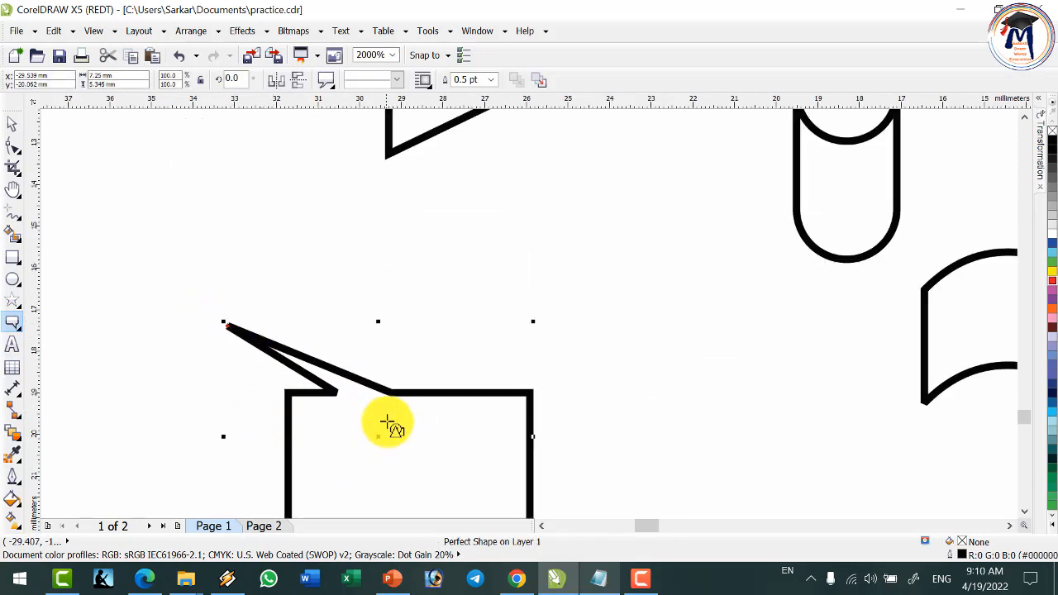
pyautogui.scroll(-2, 385, 425)
pyautogui.scroll(1, 389, 441)
pyautogui.scroll(1, 396, 462)
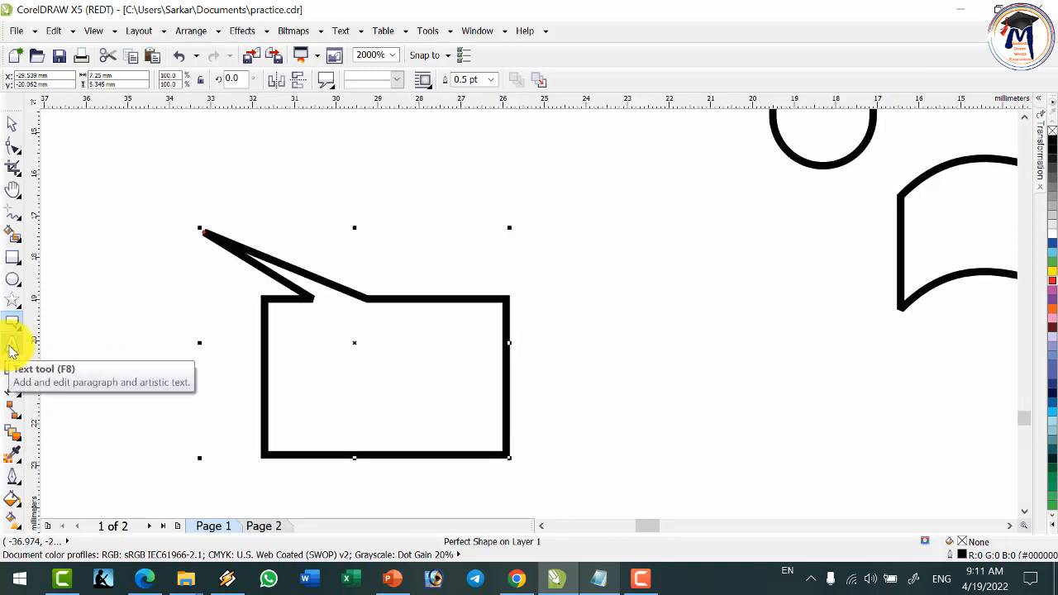
pyautogui.click(17, 263)
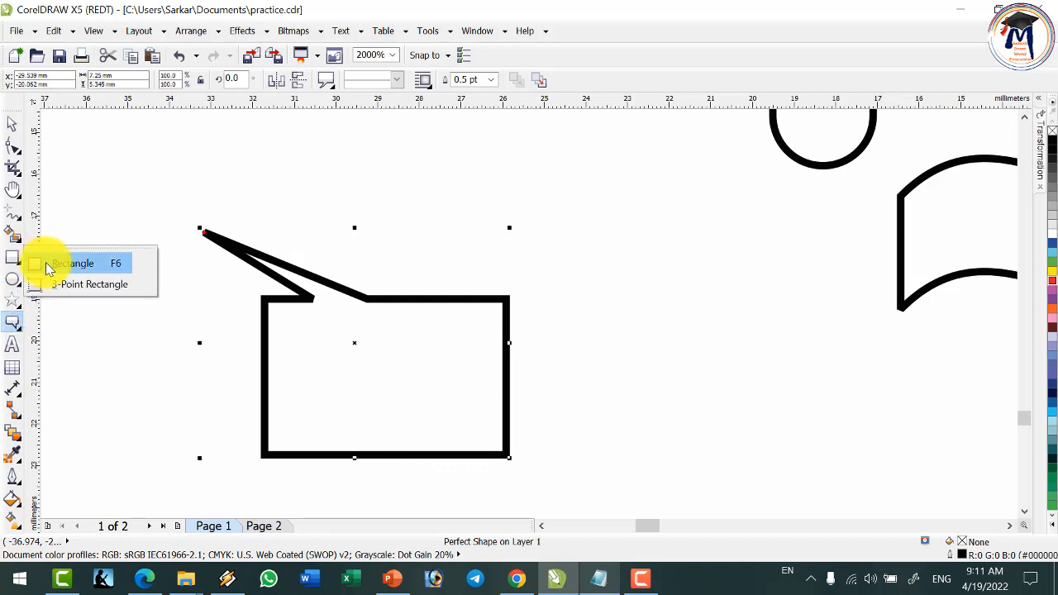
pyautogui.click(8, 279)
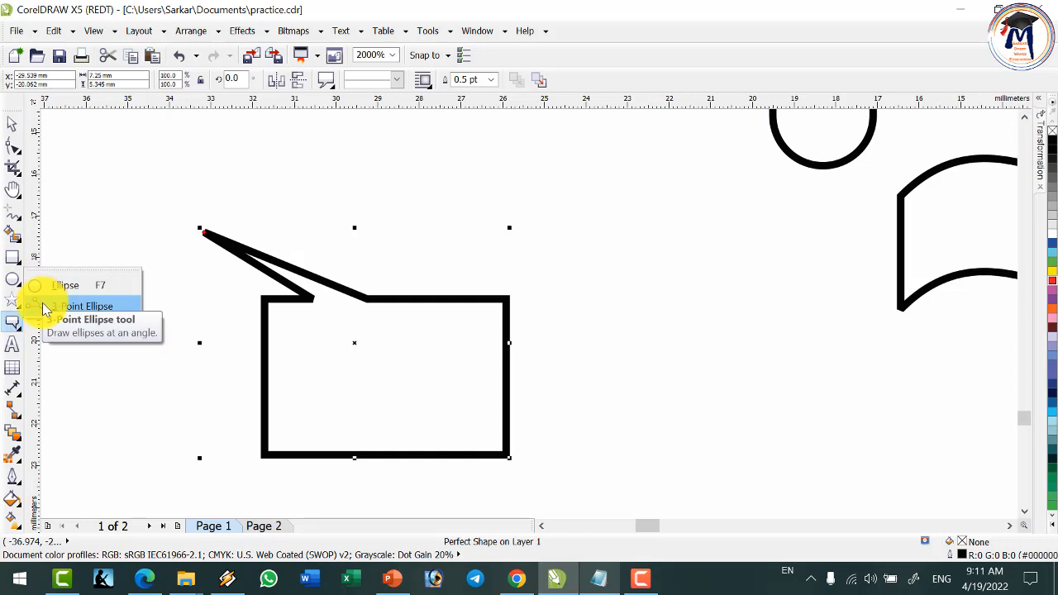
pyautogui.click(17, 306)
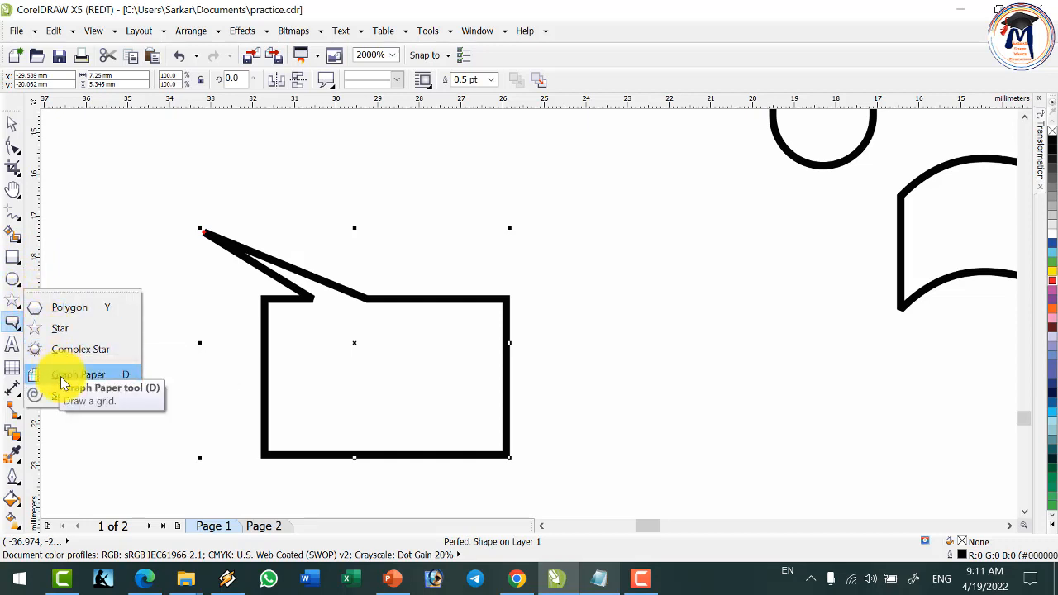
pyautogui.click(20, 331)
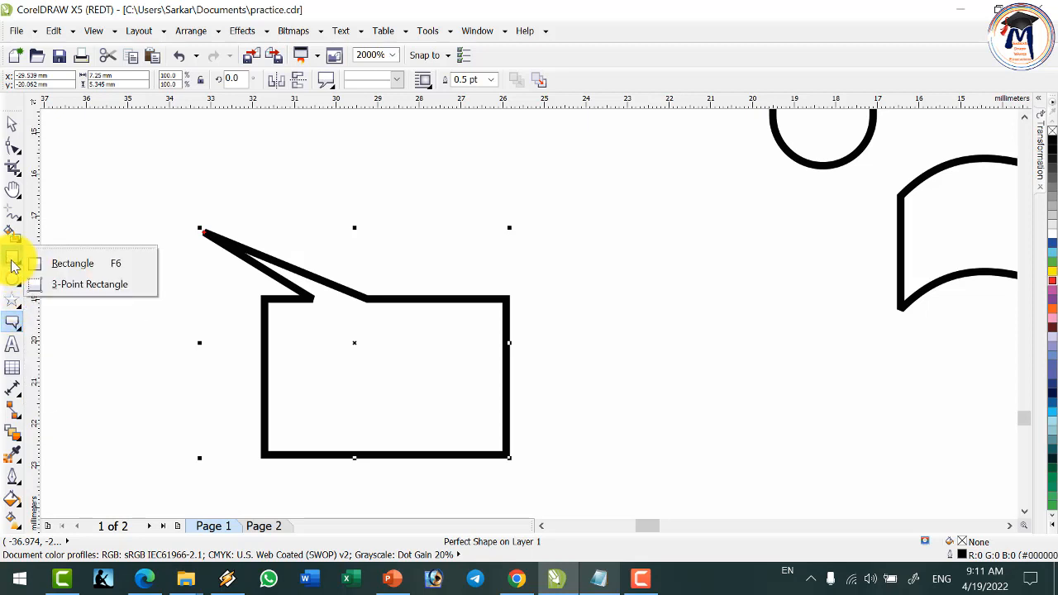
pyautogui.moveTo(9, 279)
pyautogui.moveTo(8, 306)
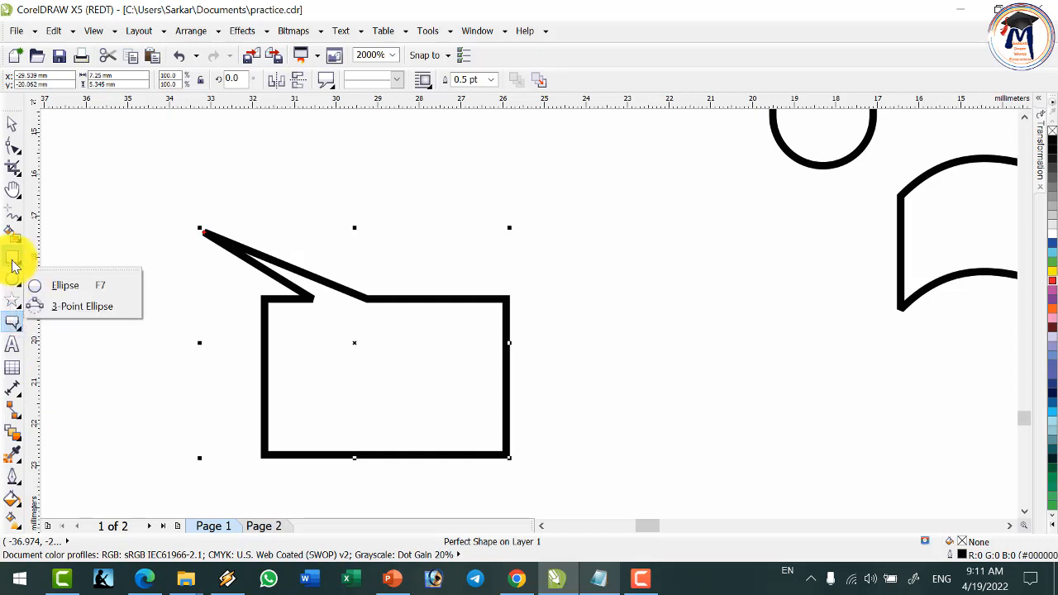
# Step: Review the variants offered for the Rectangle and Ellipse tools and the Star tool among the shape tools
pyautogui.click(14, 261)
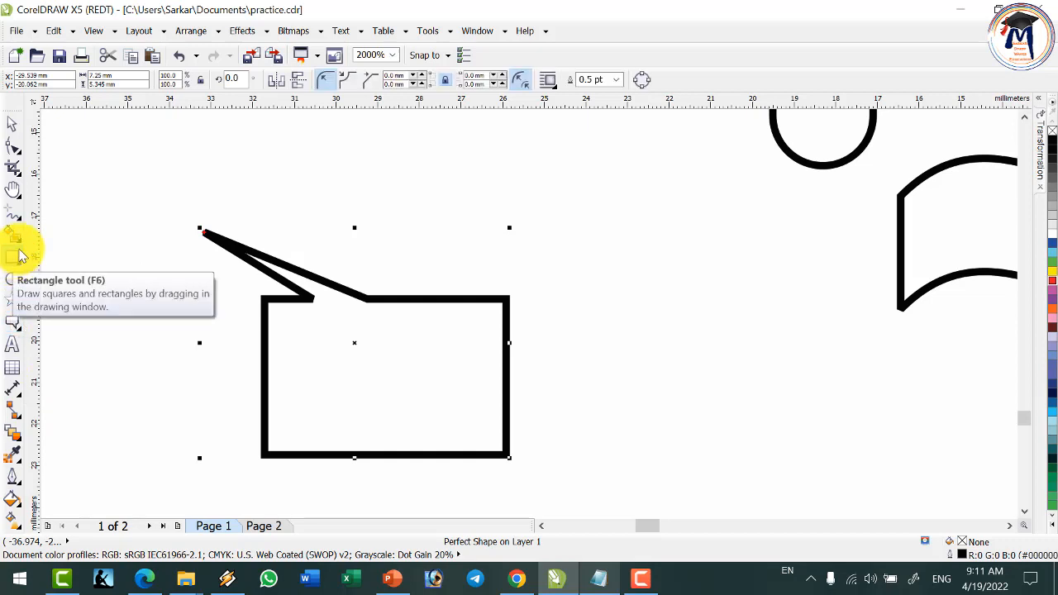
pyautogui.click(14, 285)
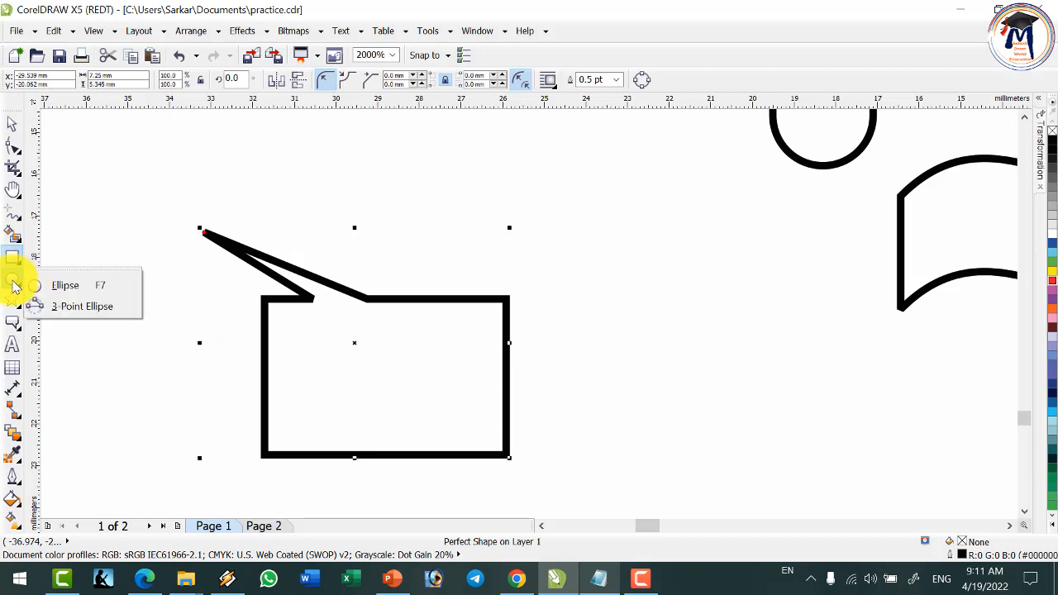
pyautogui.click(16, 302)
pyautogui.click(15, 302)
pyautogui.click(13, 302)
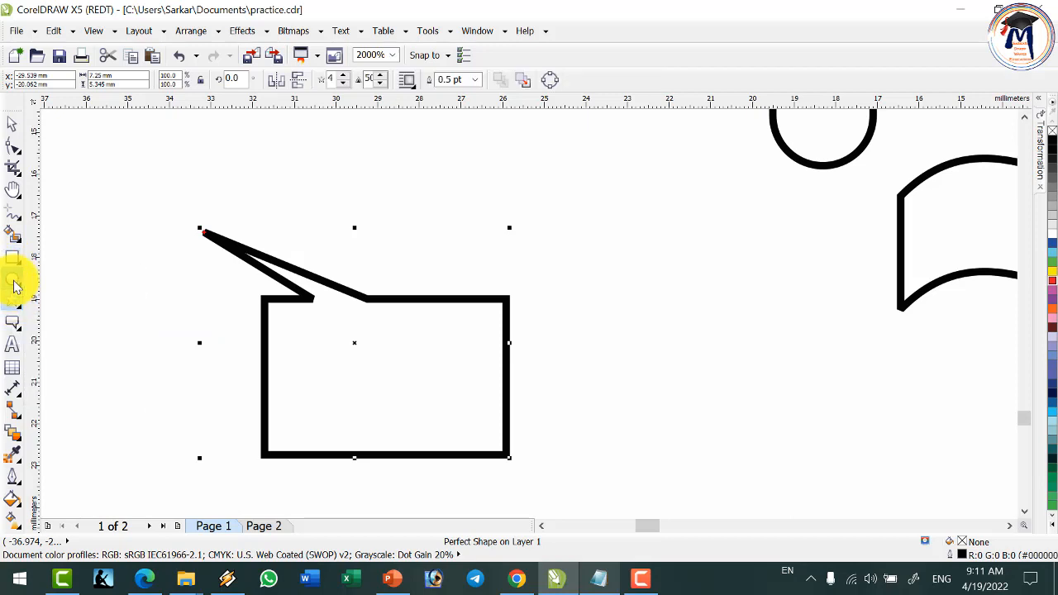
pyautogui.click(14, 279)
pyautogui.click(15, 255)
pyautogui.click(14, 264)
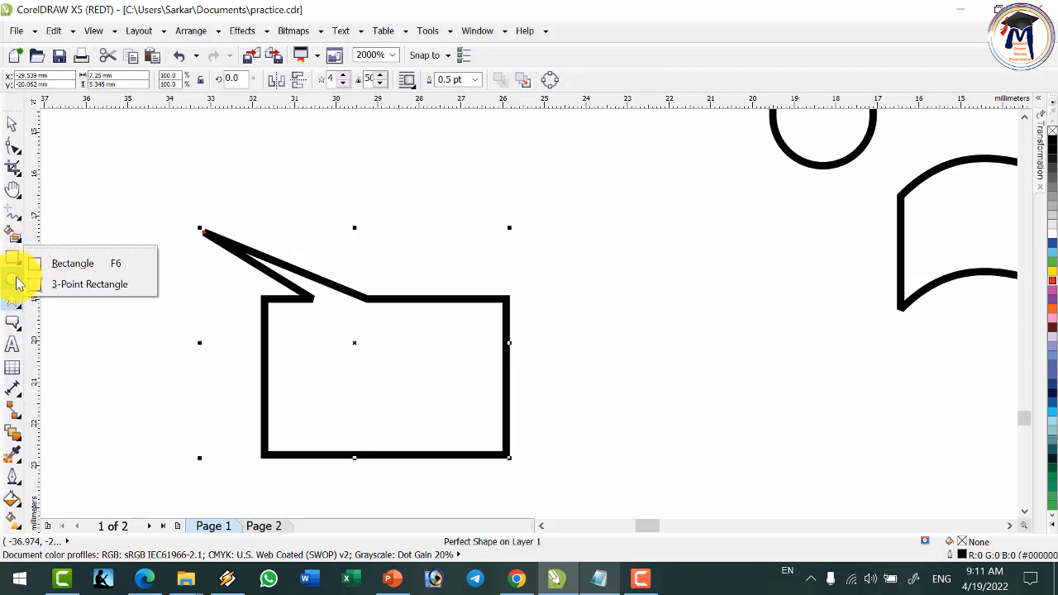
pyautogui.click(18, 284)
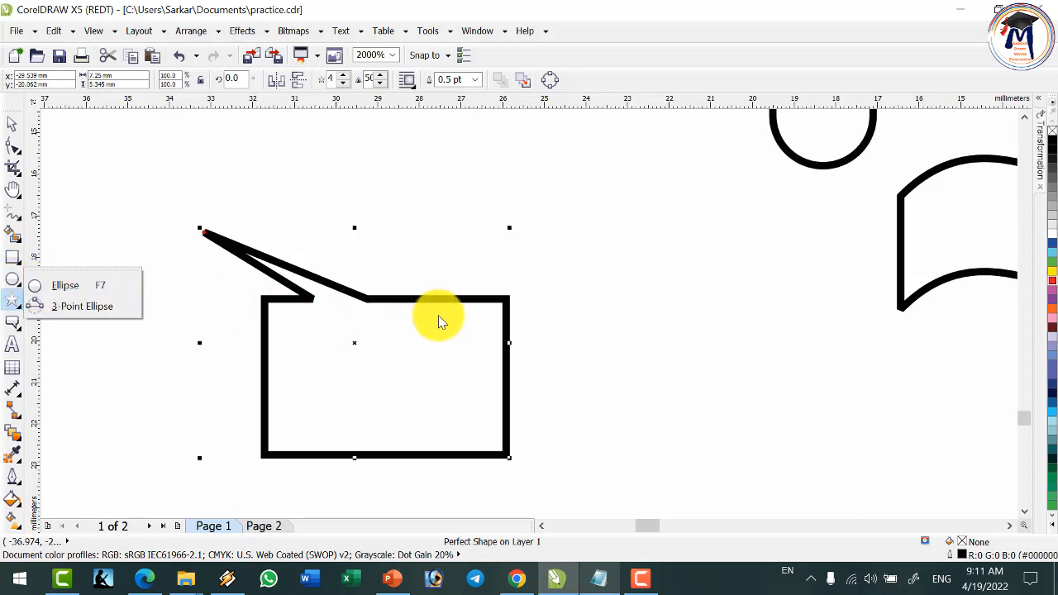
pyautogui.click(428, 266)
# Step: Select the whole rectangular callout with the Pick tool by enclosing it in a selection marquee
pyautogui.scroll(-1, 377, 269)
pyautogui.scroll(1, 411, 307)
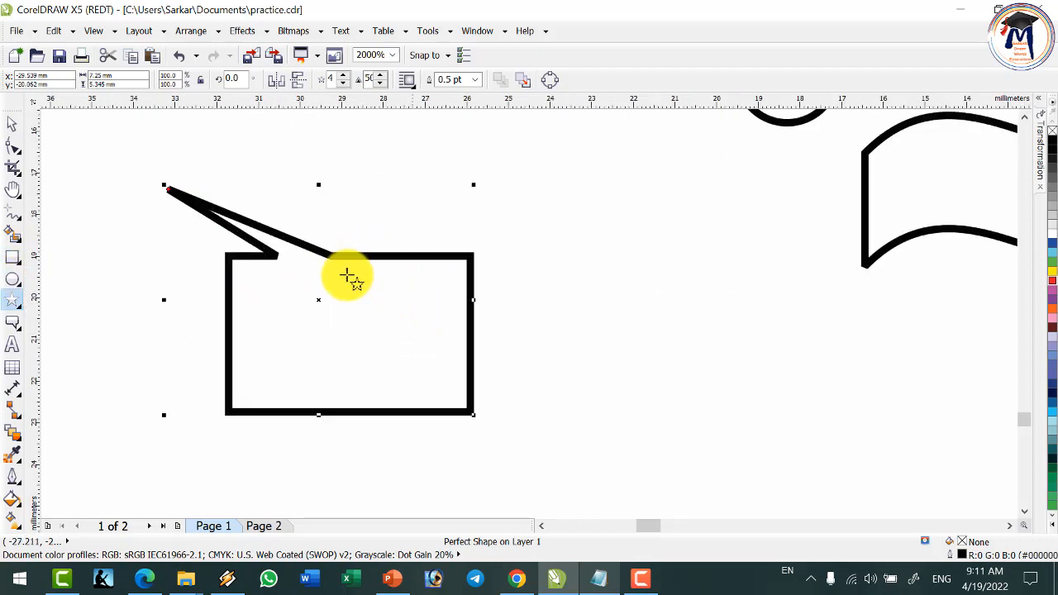
pyautogui.click(13, 124)
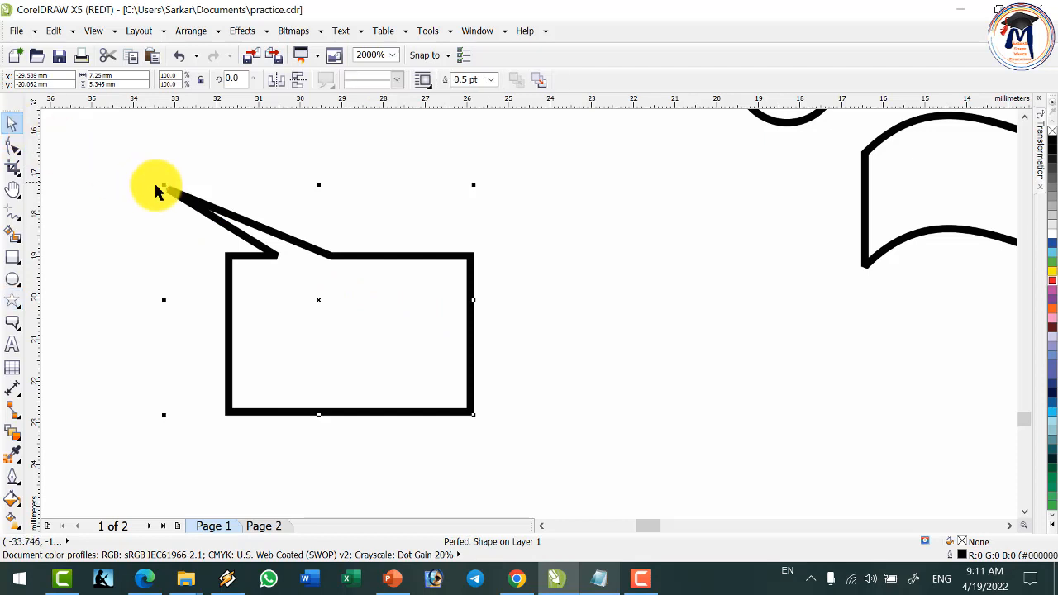
pyautogui.moveTo(137, 160); pyautogui.dragTo(574, 466)
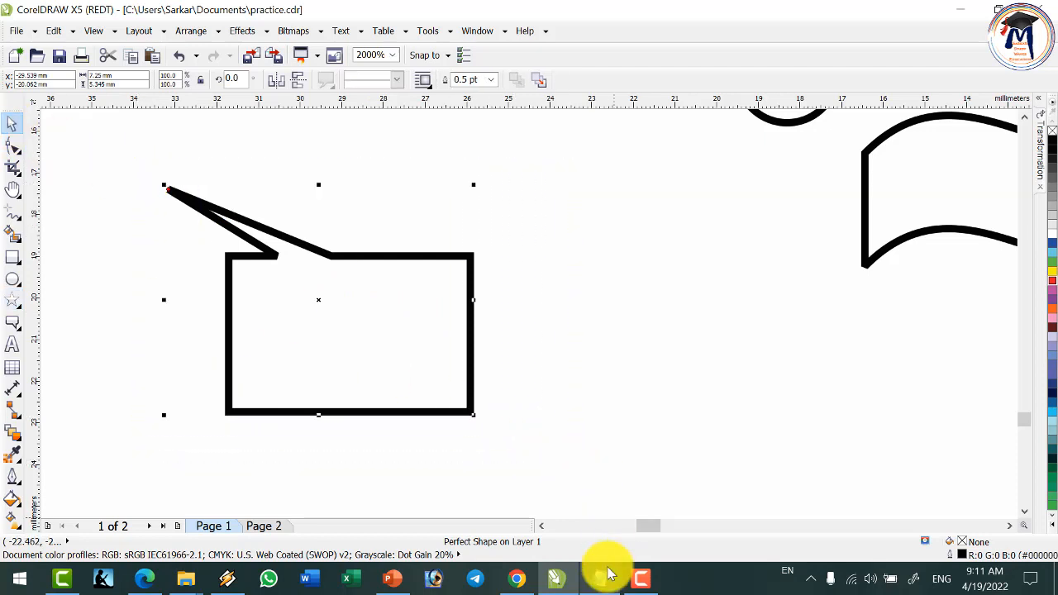